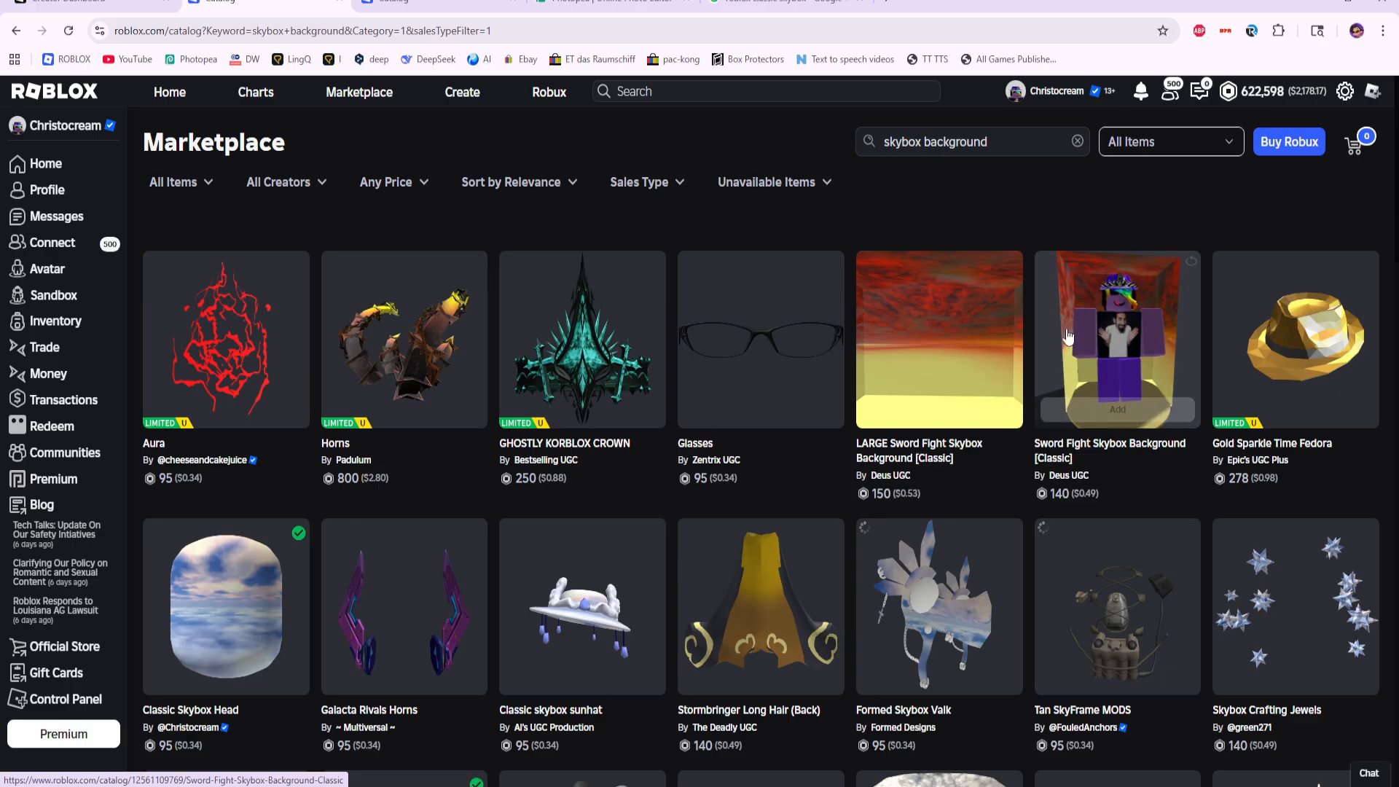
Step: Return to the Marketplace results for "background" and preview the Kitchen Background and LARGE Retro Skybox Background on the avatar
key(alt+Left)
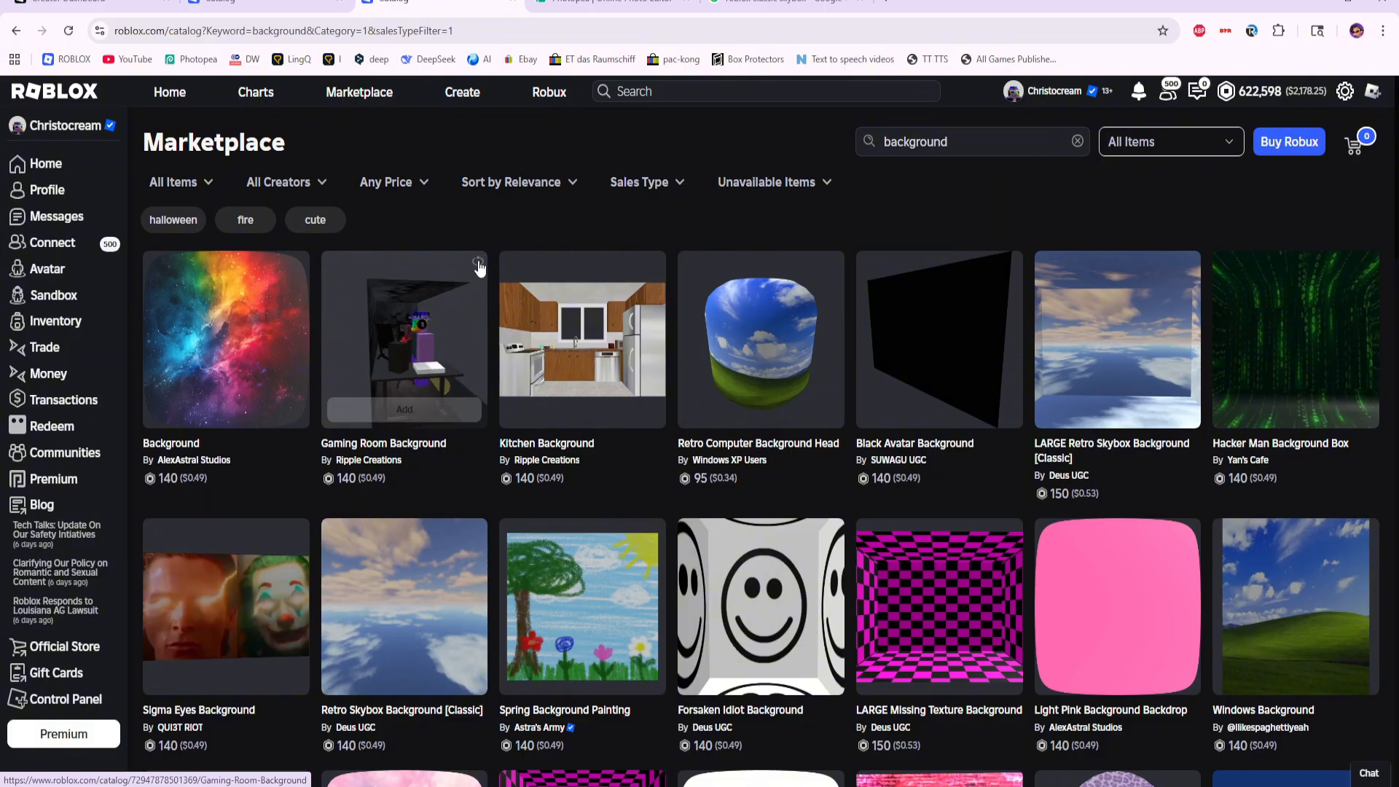
mouse_move(654, 269)
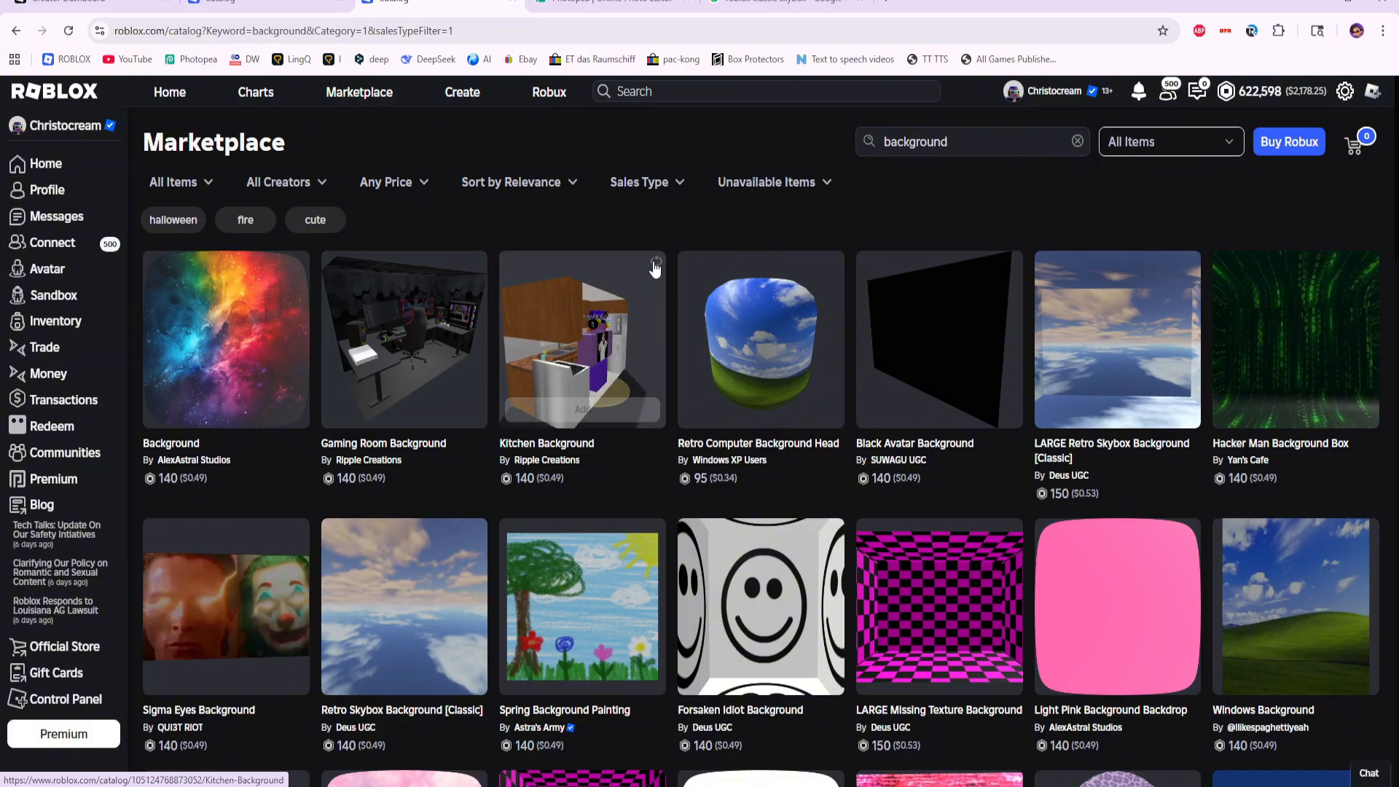
mouse_move(1141, 319)
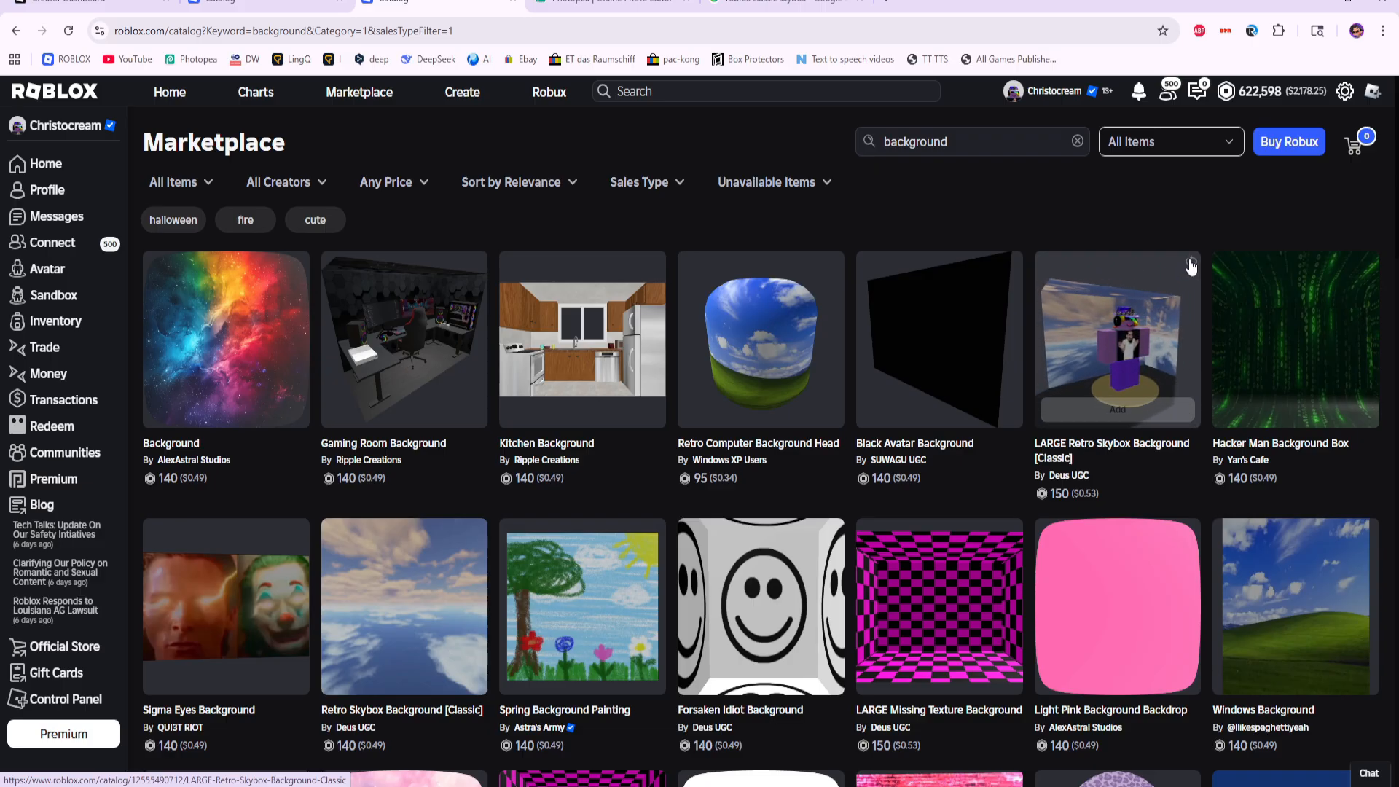
Step: Switch to Photopea and create a new 420 × 420 pixel project with a white background
key(ctrl+Tab)
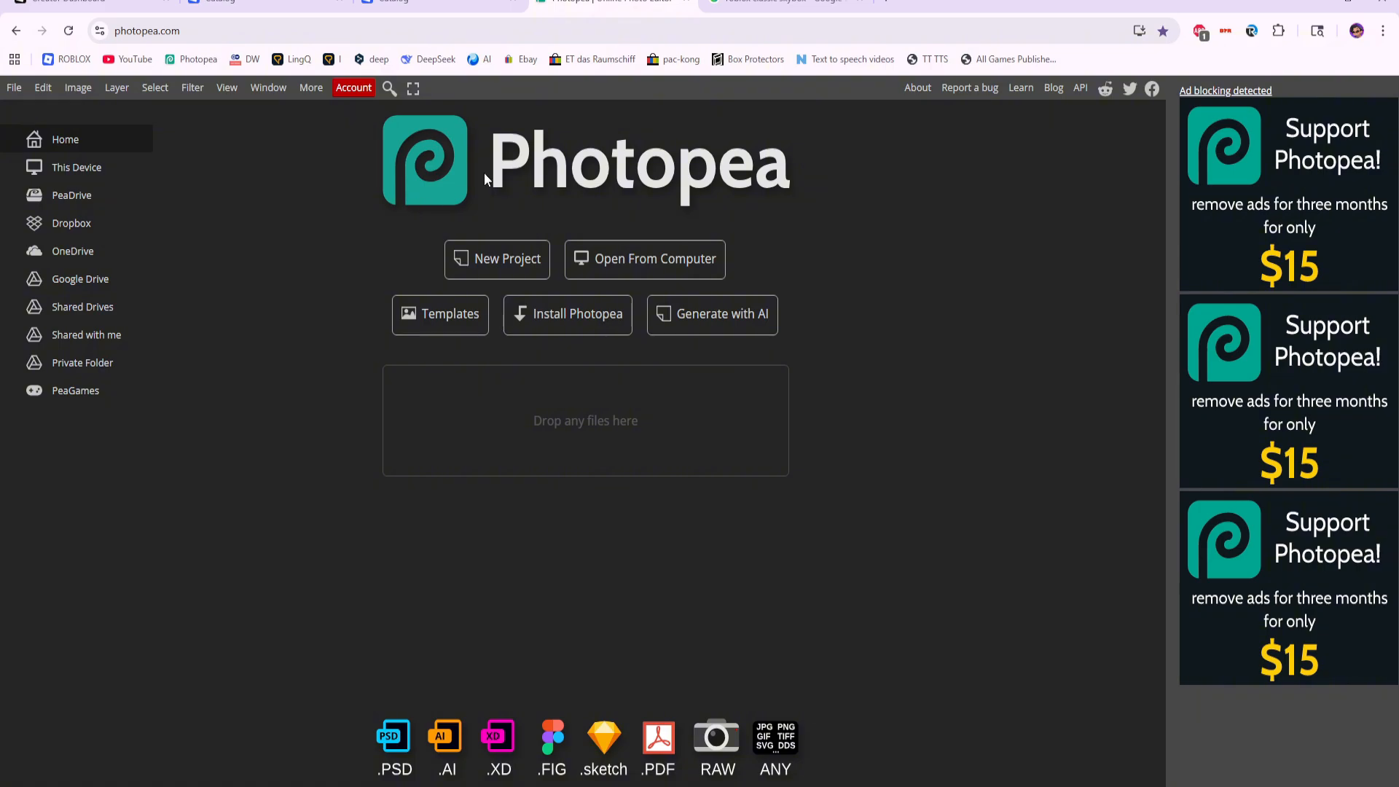
click(487, 272)
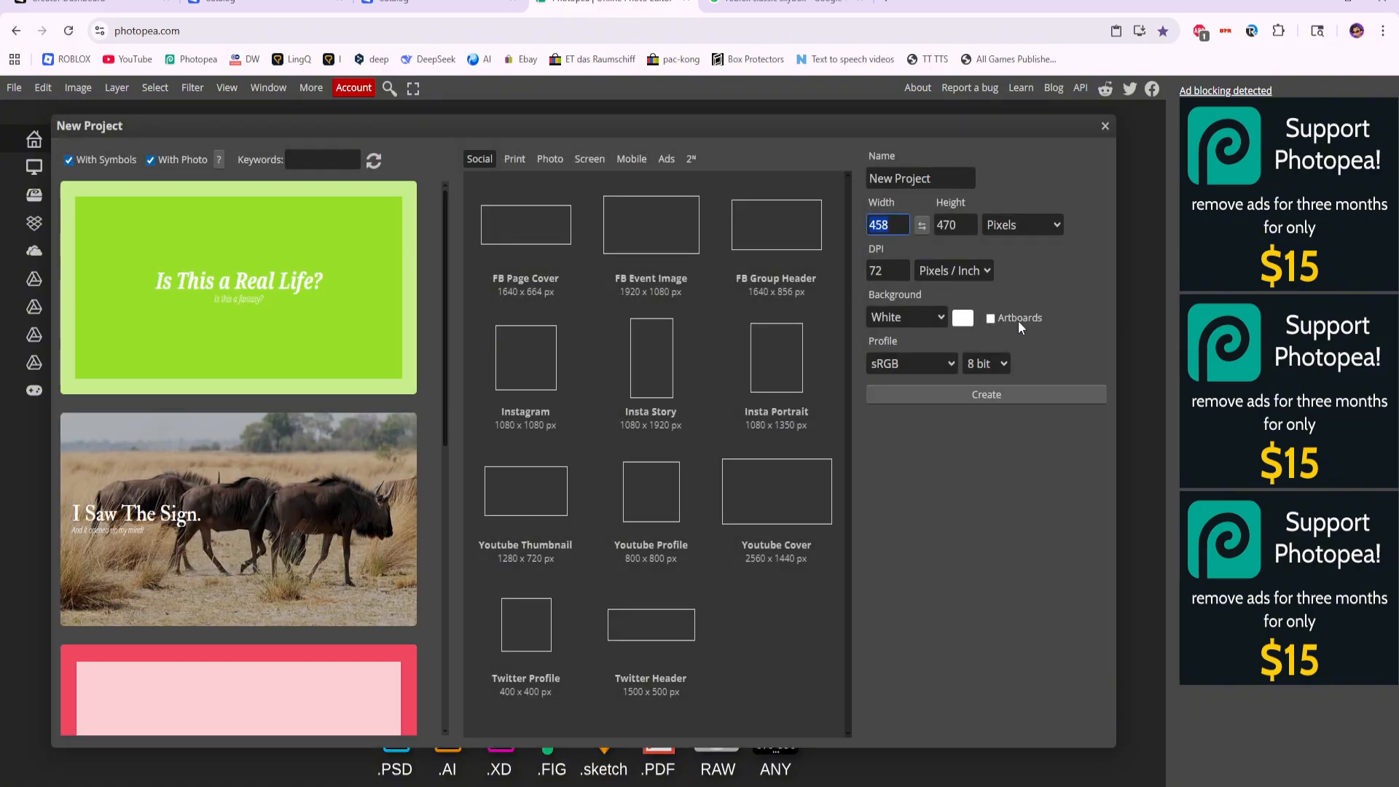
text(1024)
double_click(972, 225)
text(1)
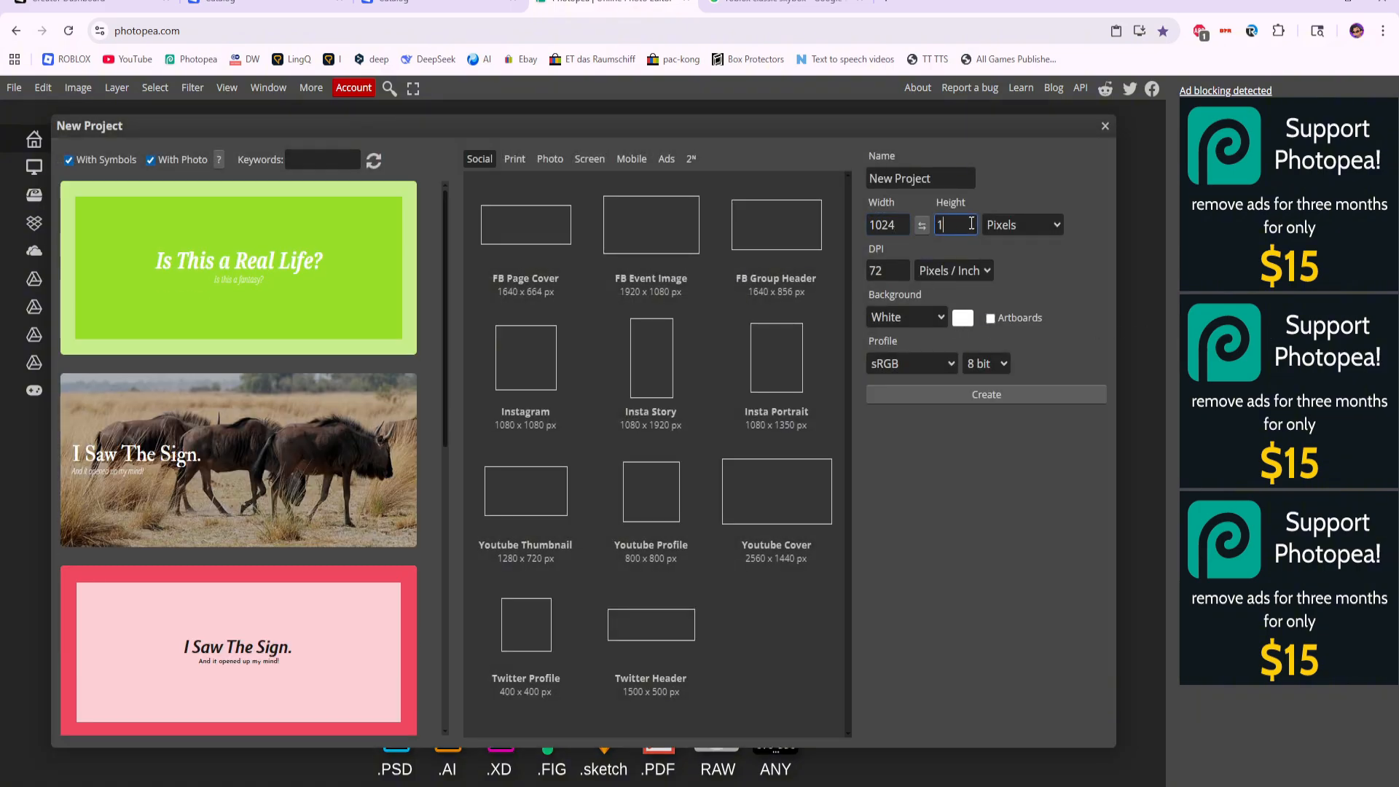
text(024)
key(shift+Tab)
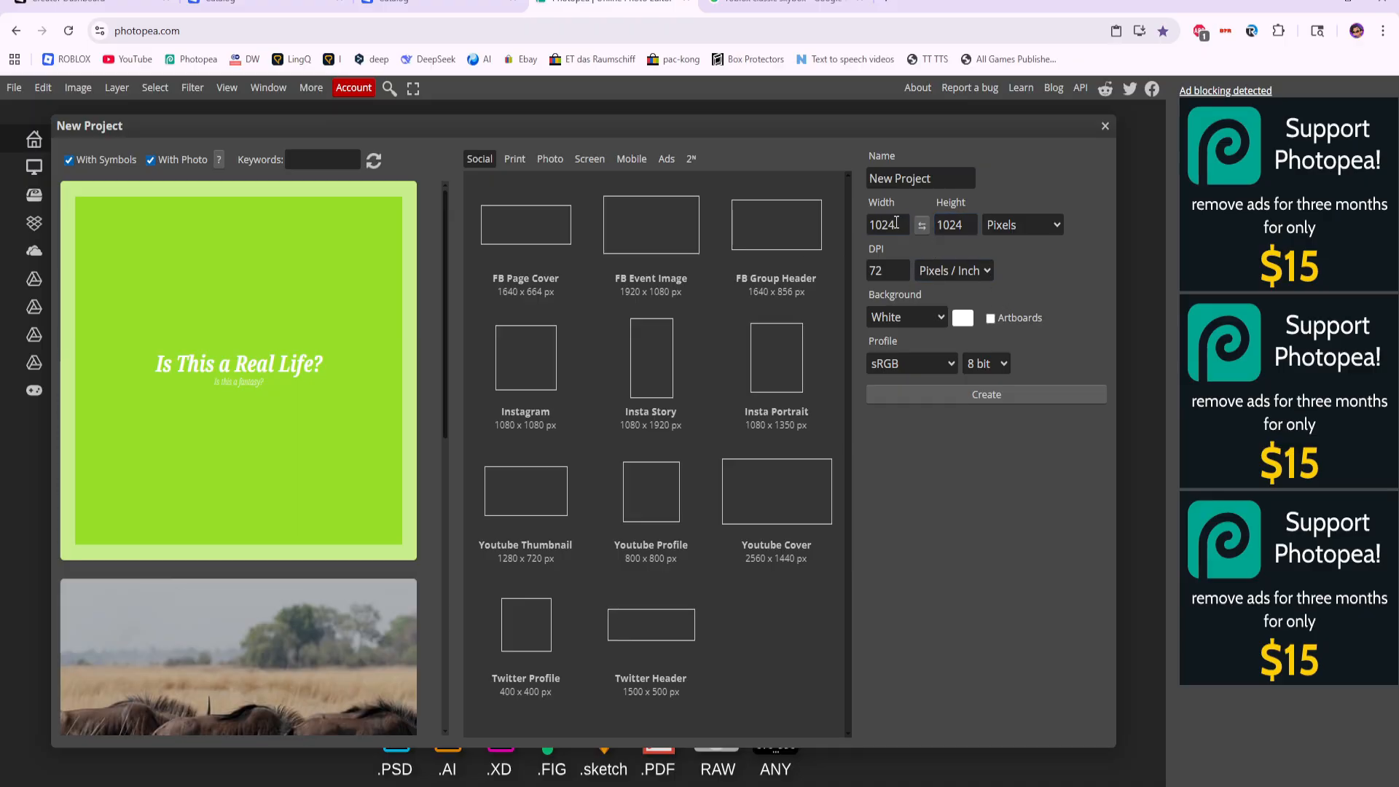
key(Tab)
text(420)
click(988, 395)
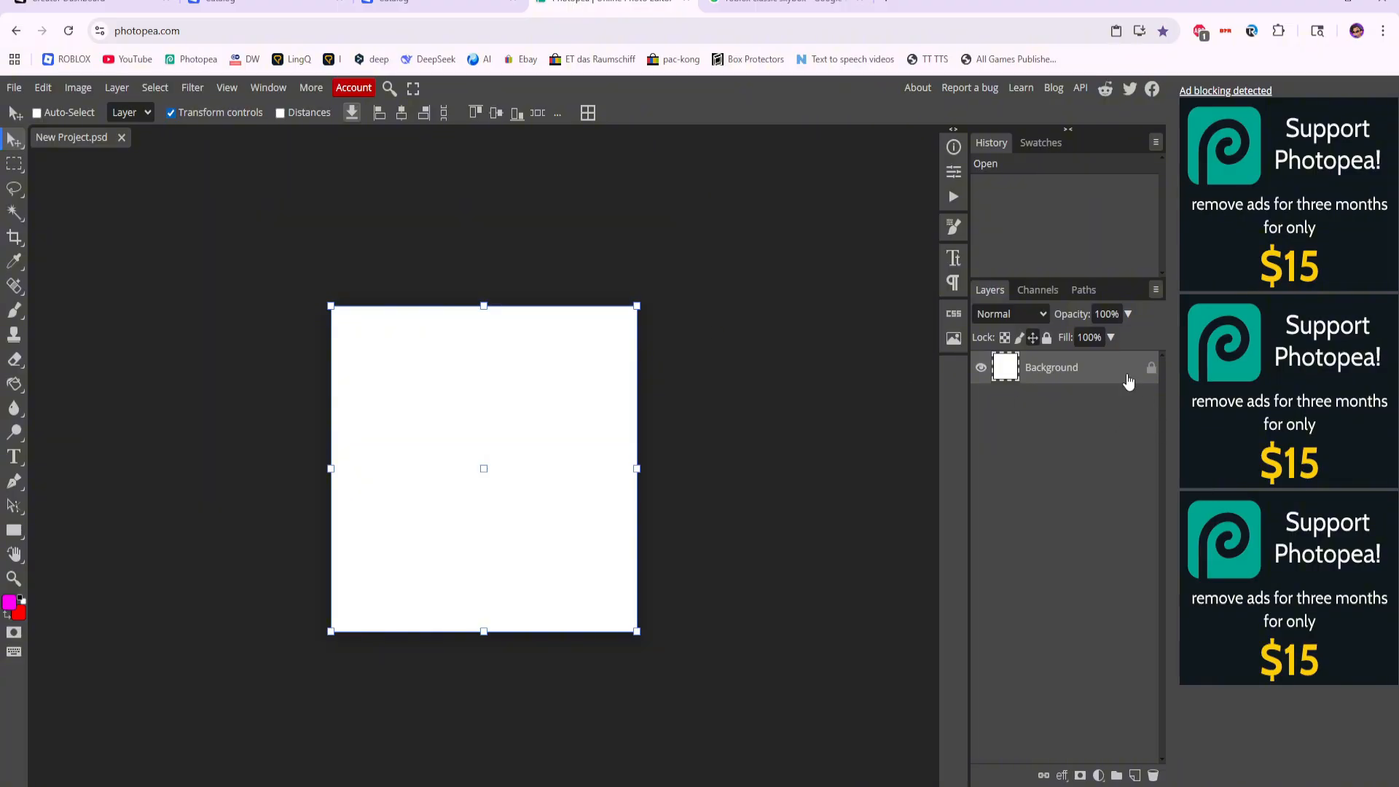
Step: Unlock the Background layer, clear the entire canvas to transparency, deselect, and return to the Move tool
click(1151, 369)
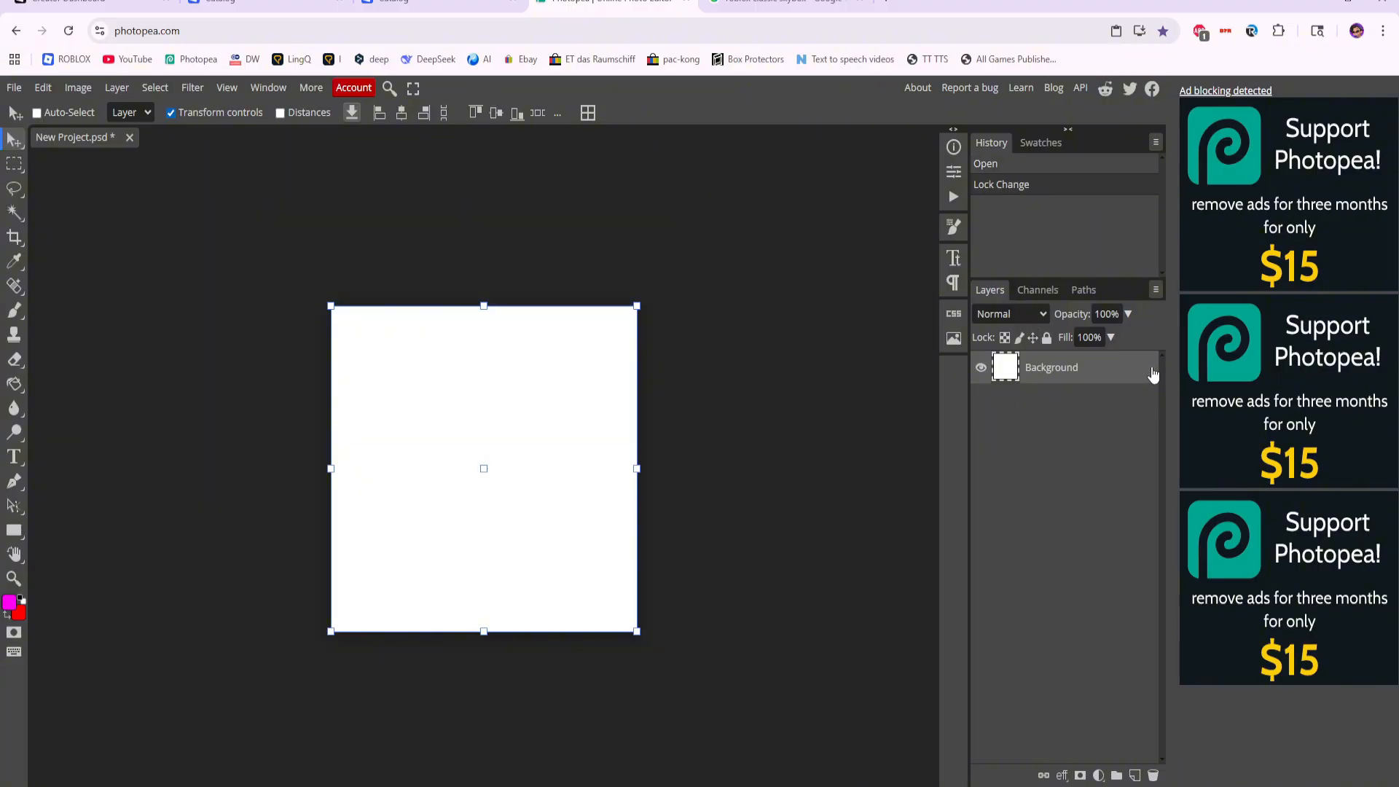
click(14, 166)
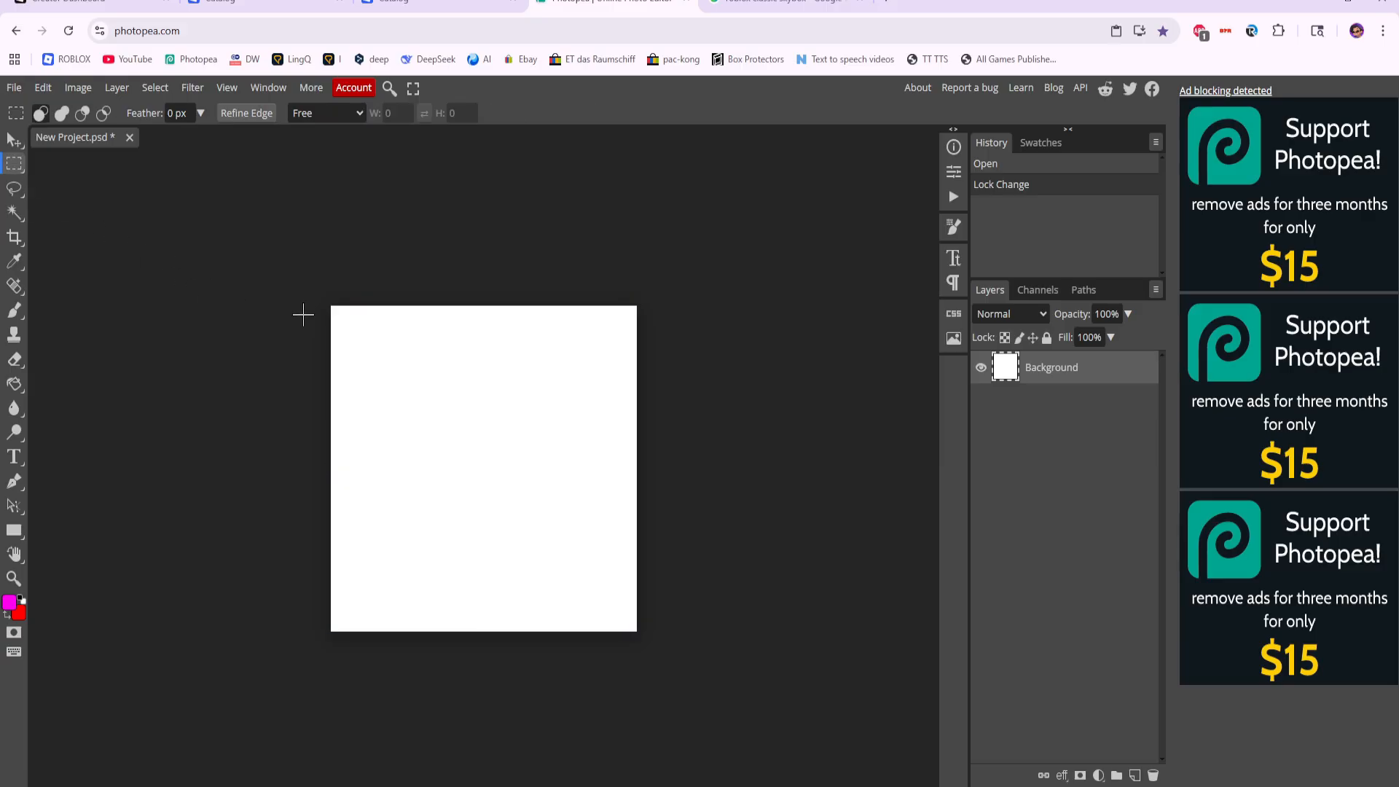
drag(319, 303, 674, 653)
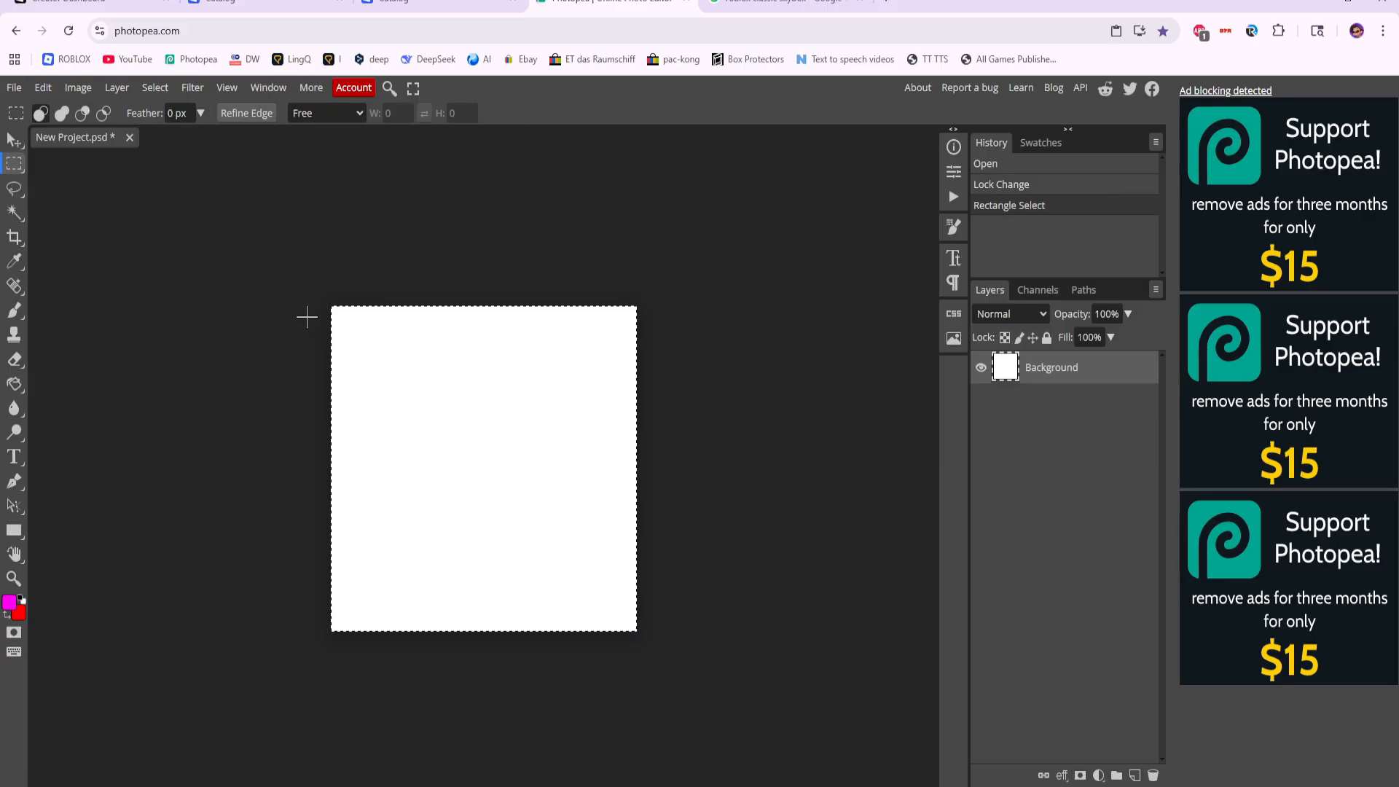
drag(285, 278, 694, 667)
key(Delete)
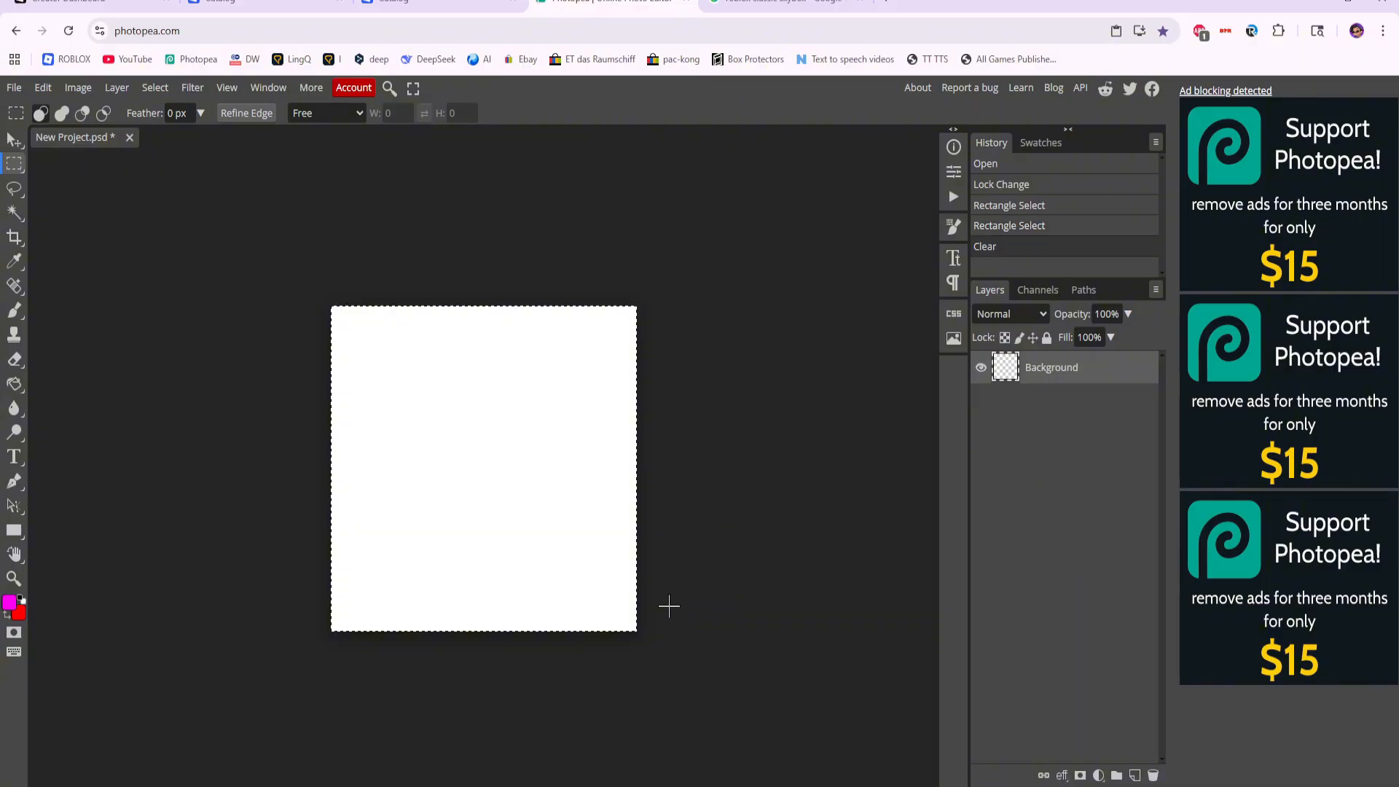
key(ctrl+d)
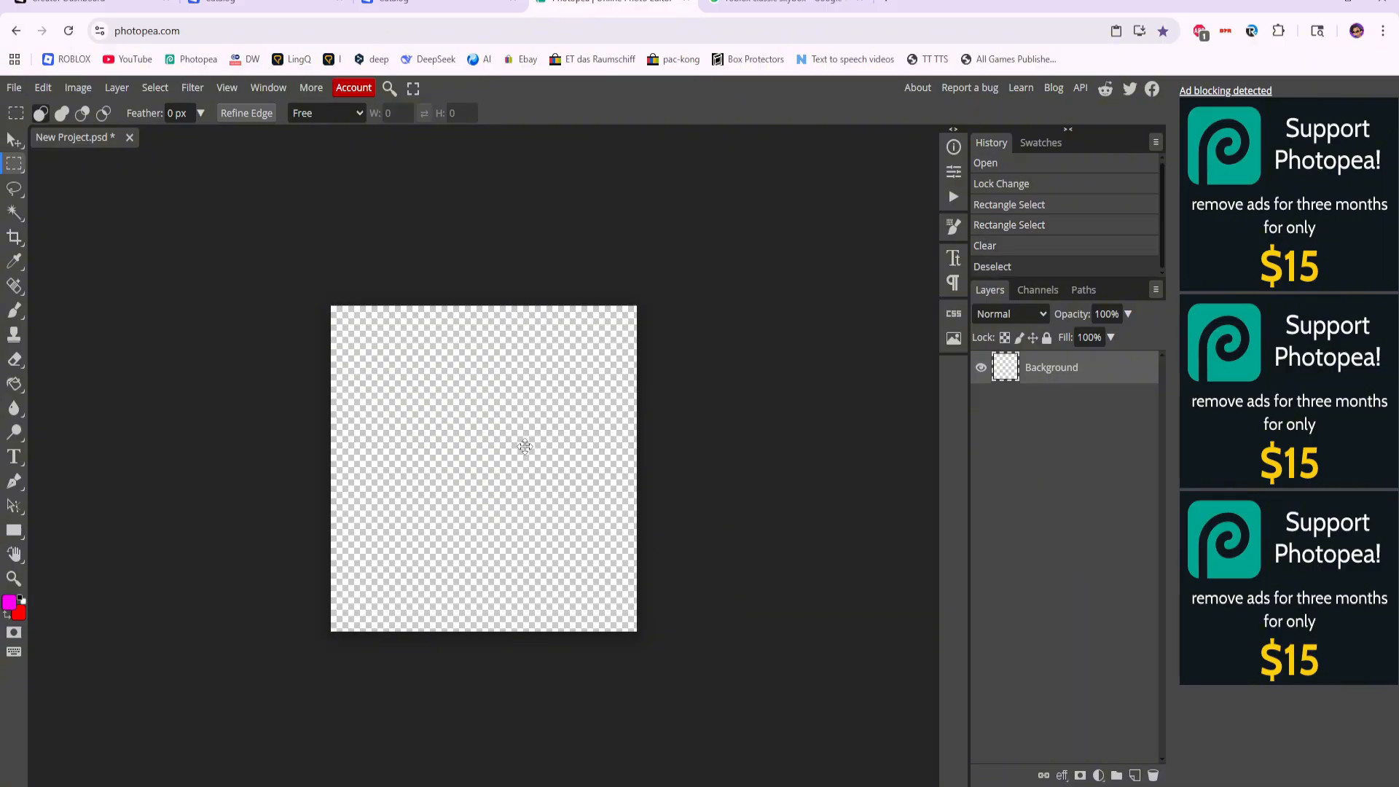
click(15, 141)
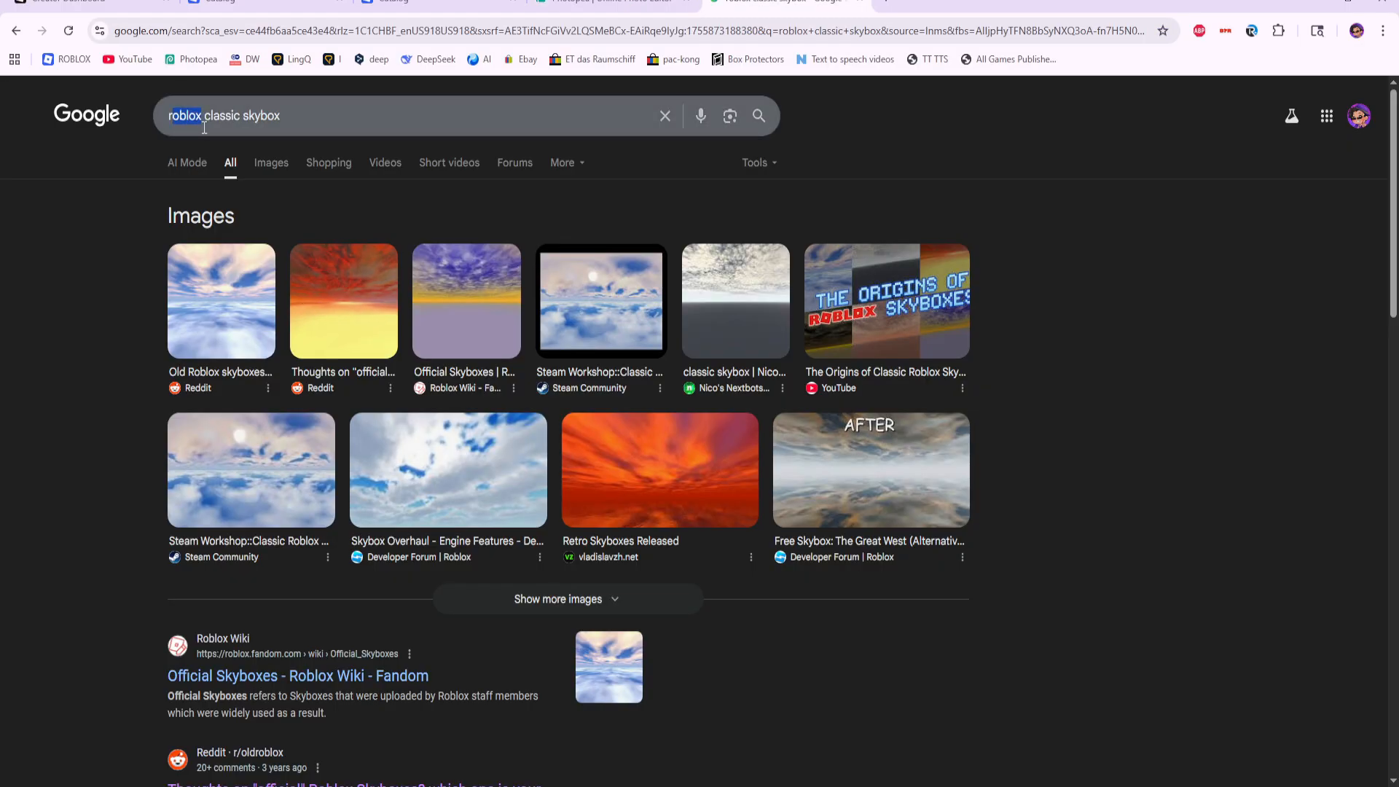
Step: Switch to the Google search for "roblox classic skybox" and preview several of the skyboxes in its image results
drag(205, 128, 331, 132)
click(116, 223)
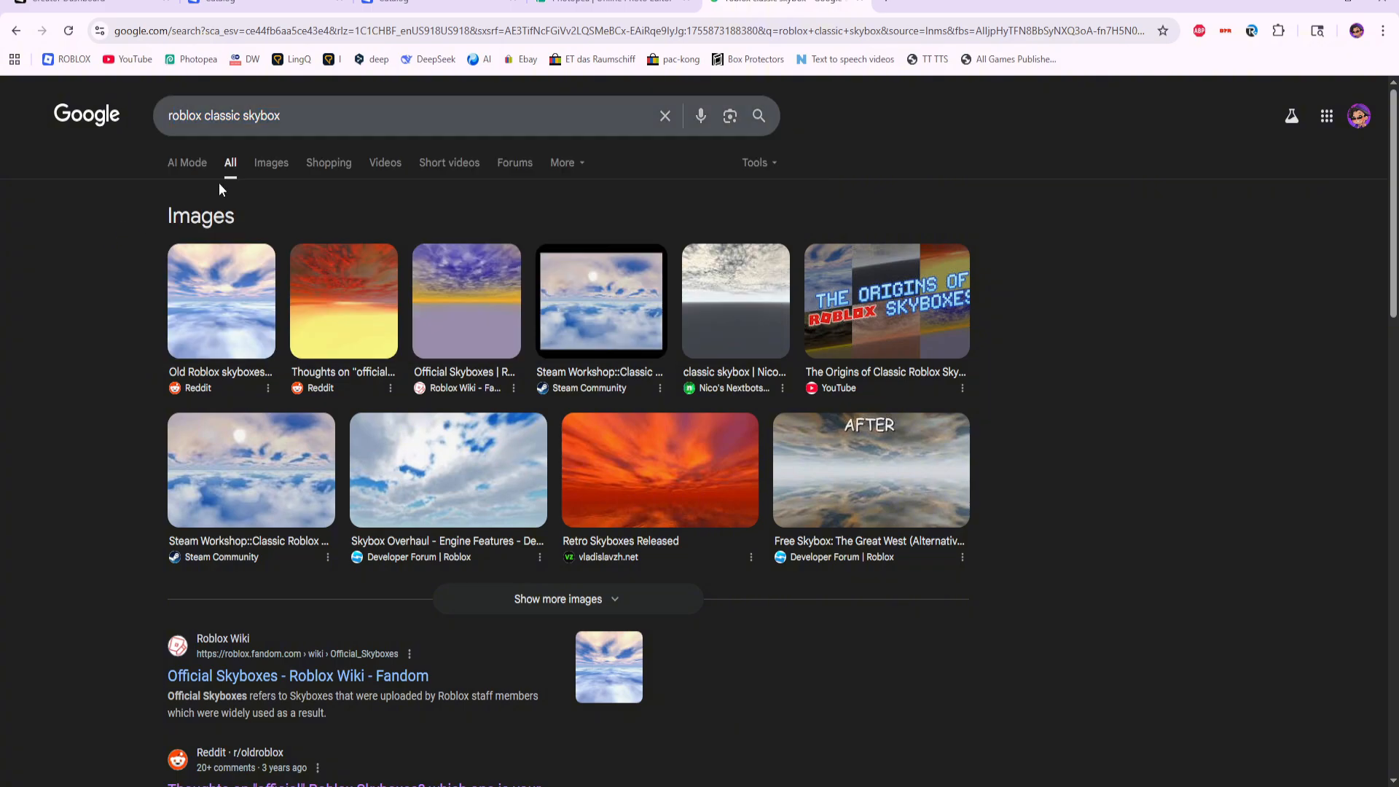
click(272, 164)
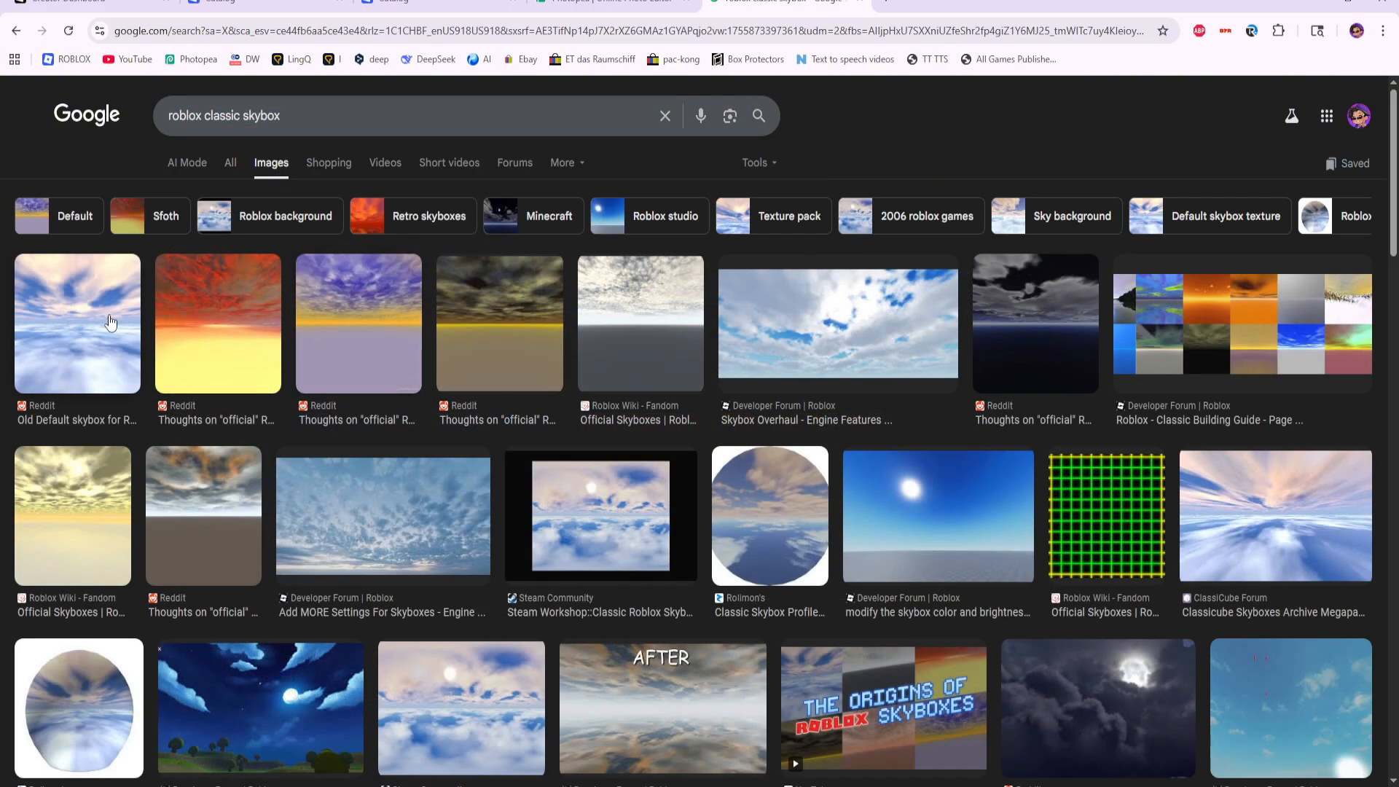
click(658, 334)
click(436, 334)
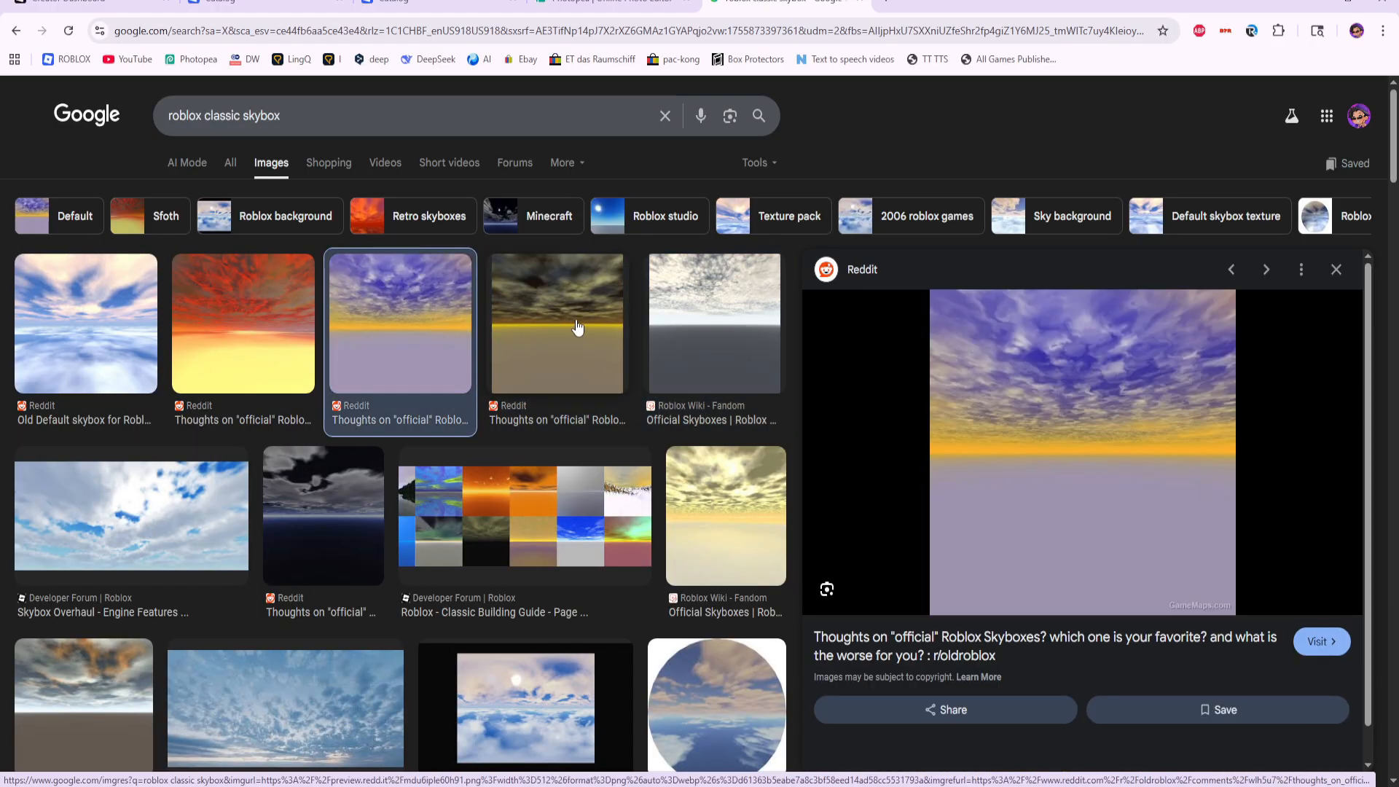
click(578, 328)
click(714, 321)
click(722, 510)
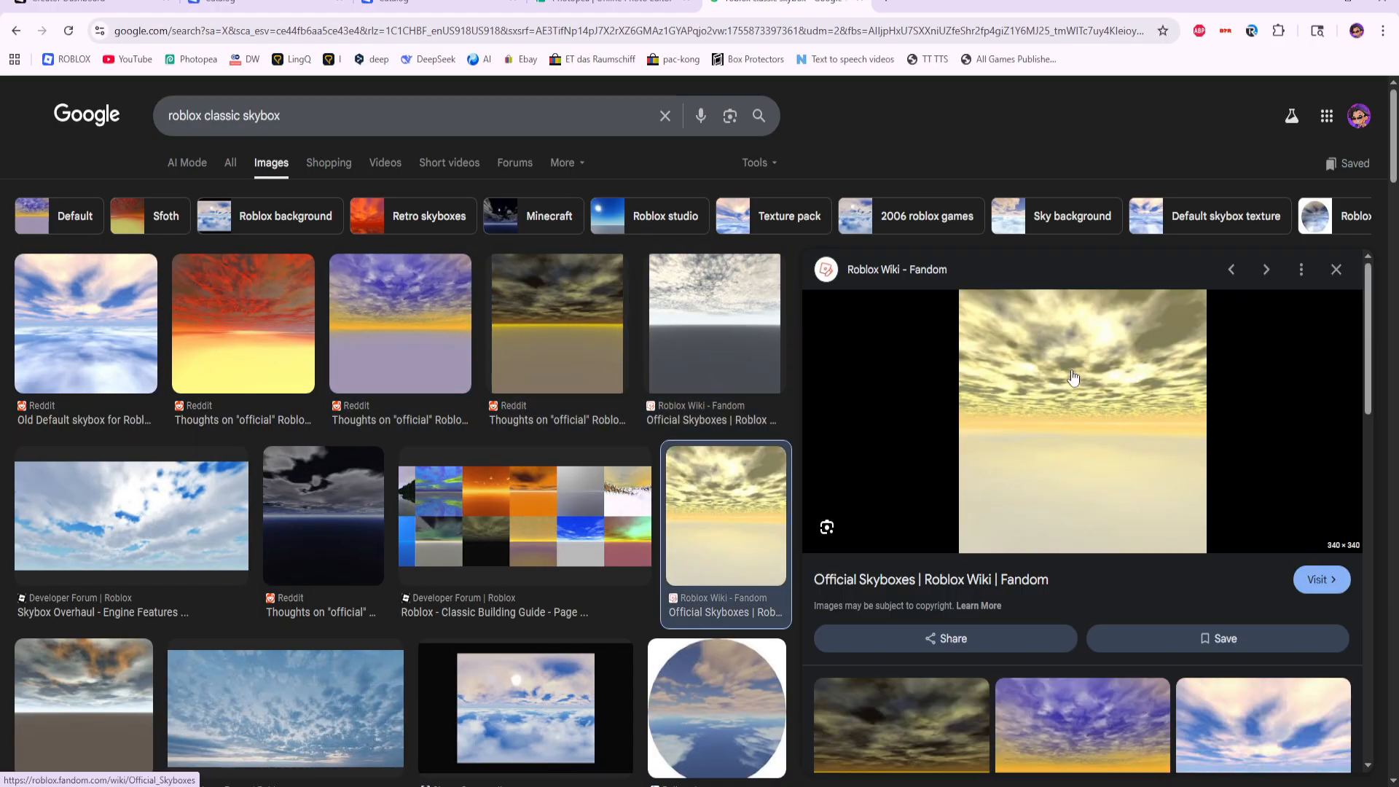
Step: Copy the old default blue cloudy skybox image from the results and paste it into the Photopea project
click(102, 317)
key(Right)
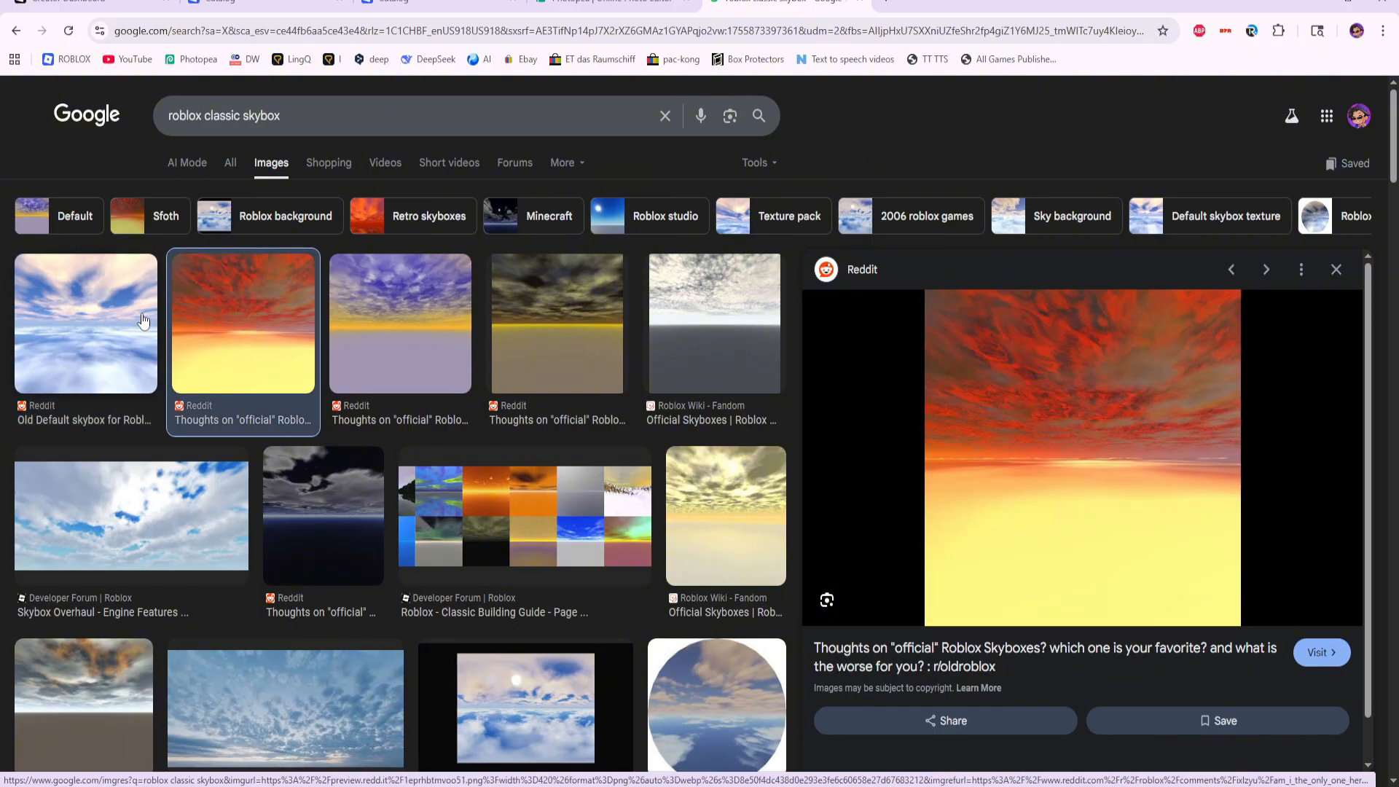
key(Left)
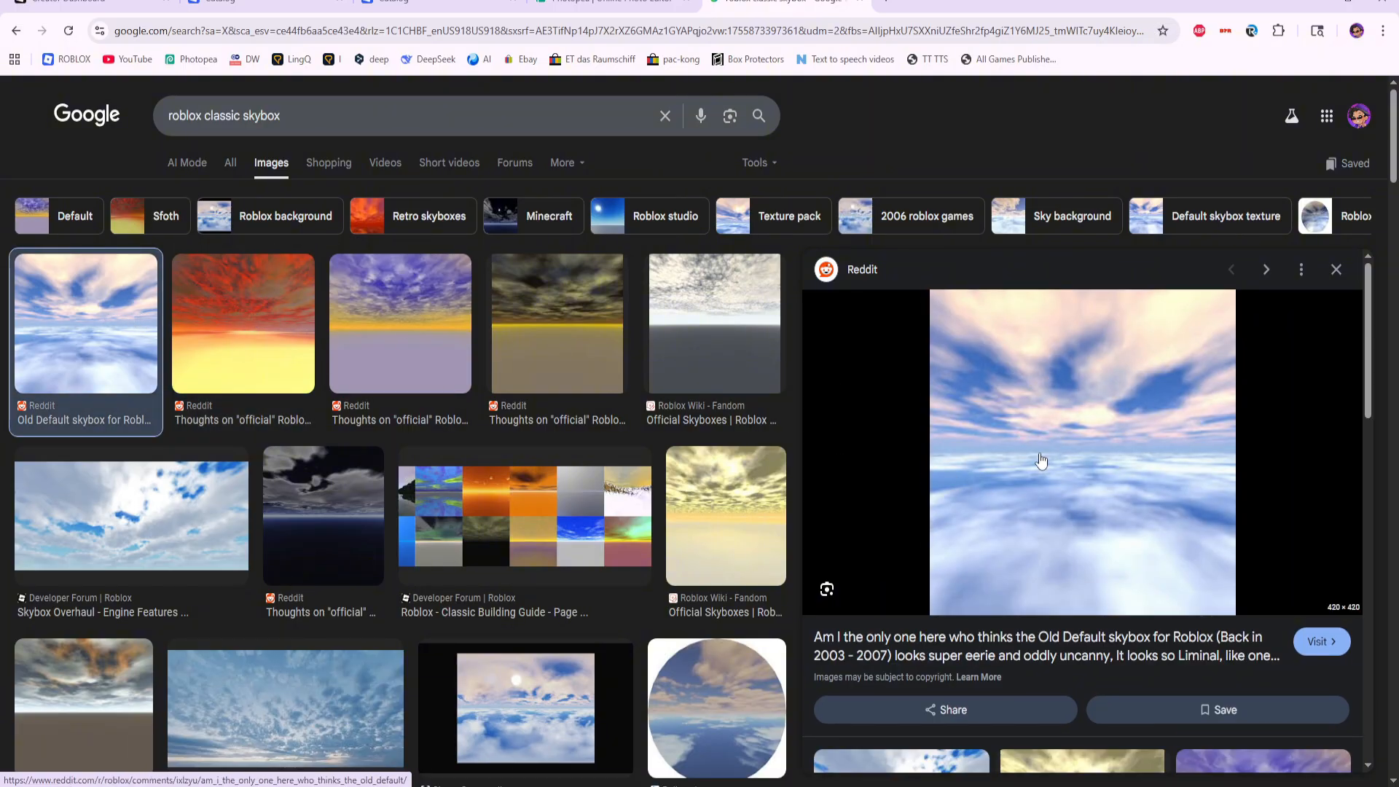
right_click(1161, 420)
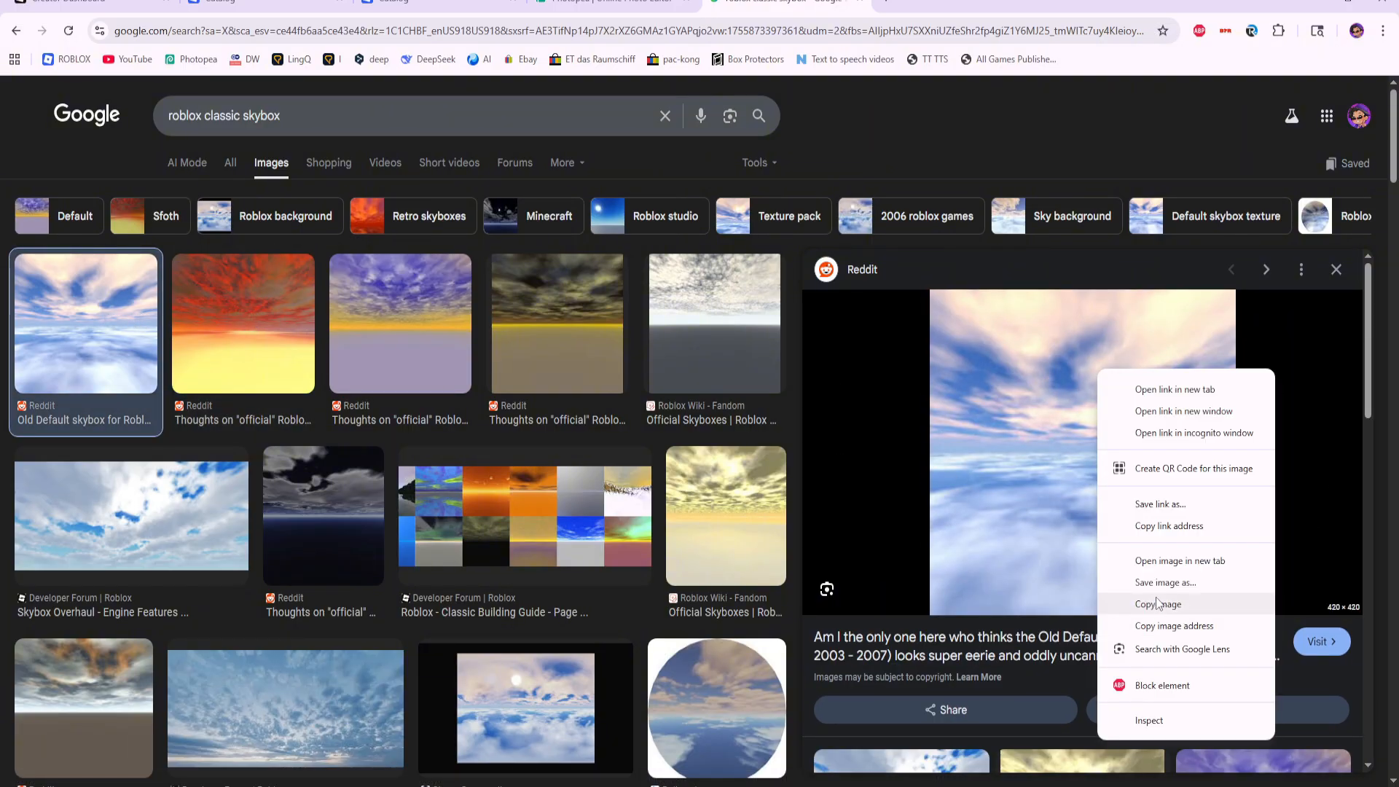
click(1157, 603)
key(ctrl+shift+Tab)
key(ctrl+v)
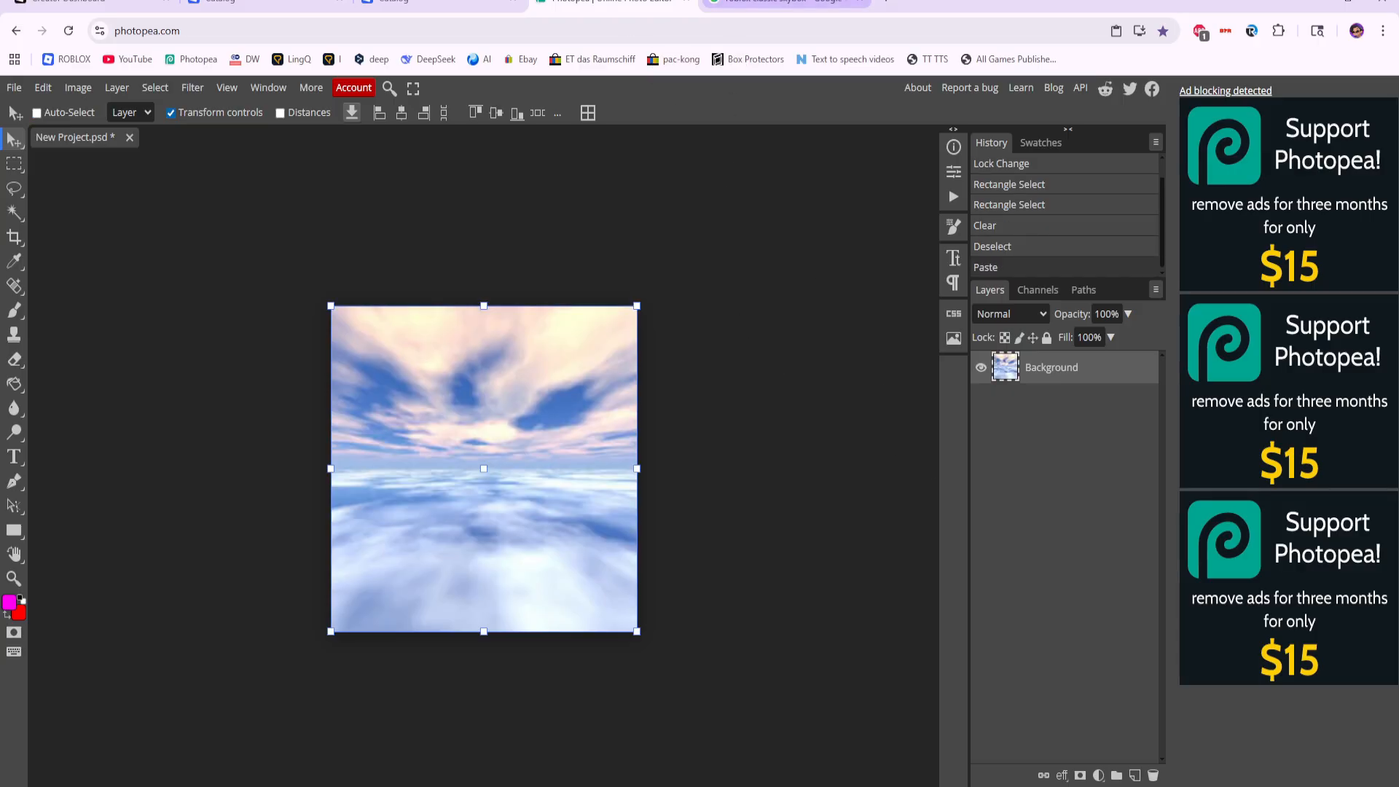
Step: Copy the red and yellow skybox image from the Google results and paste it into the Photopea project as a new layer
click(787, 2)
right_click(1127, 441)
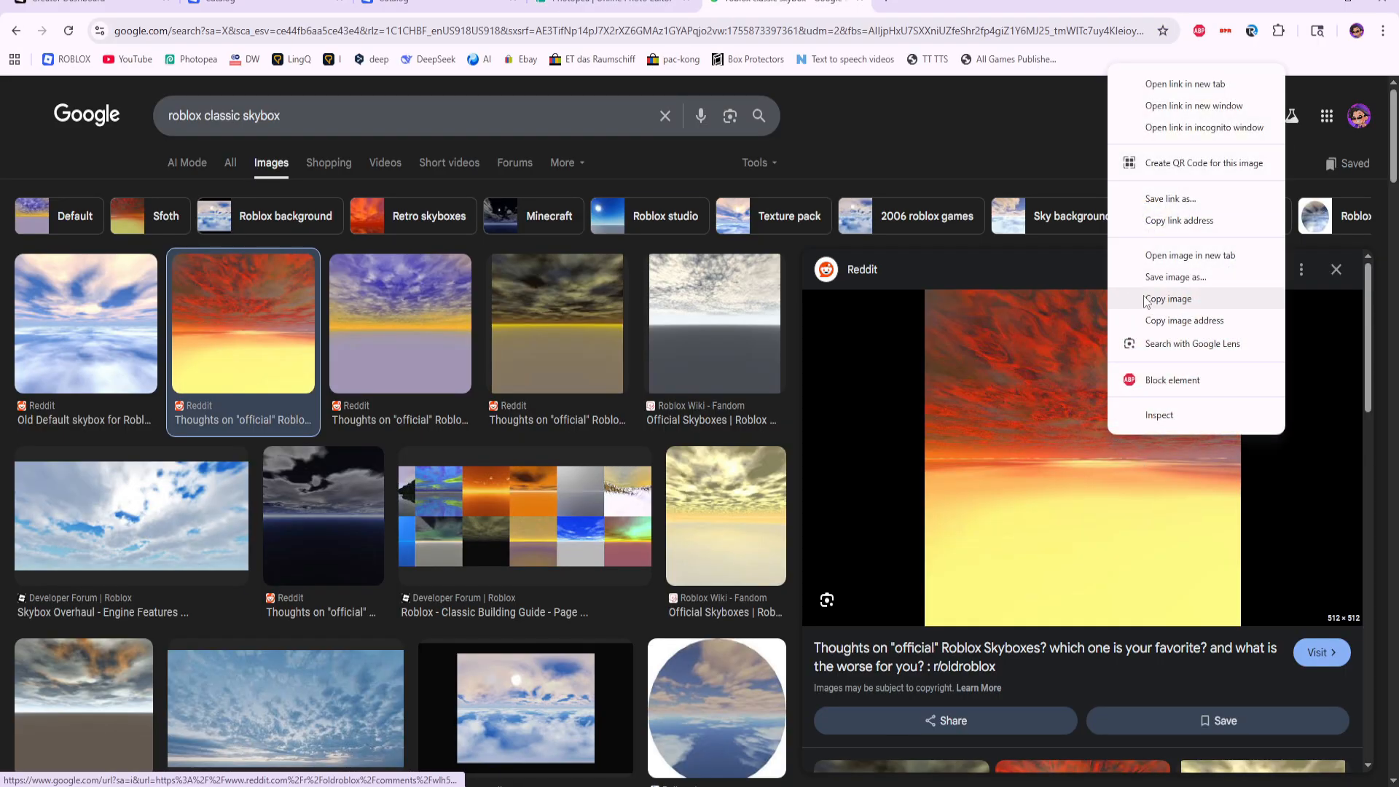
click(1145, 298)
click(616, 2)
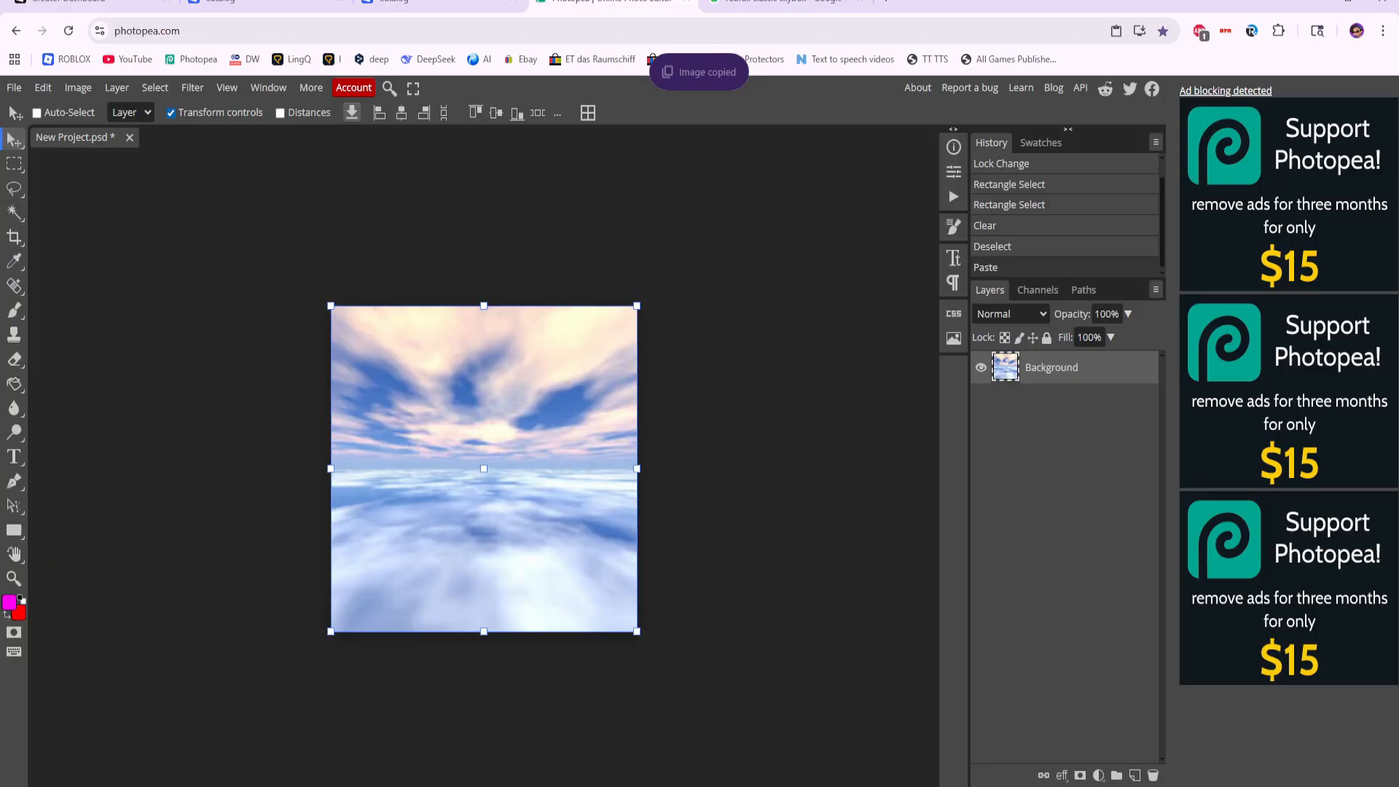
key(ctrl+v)
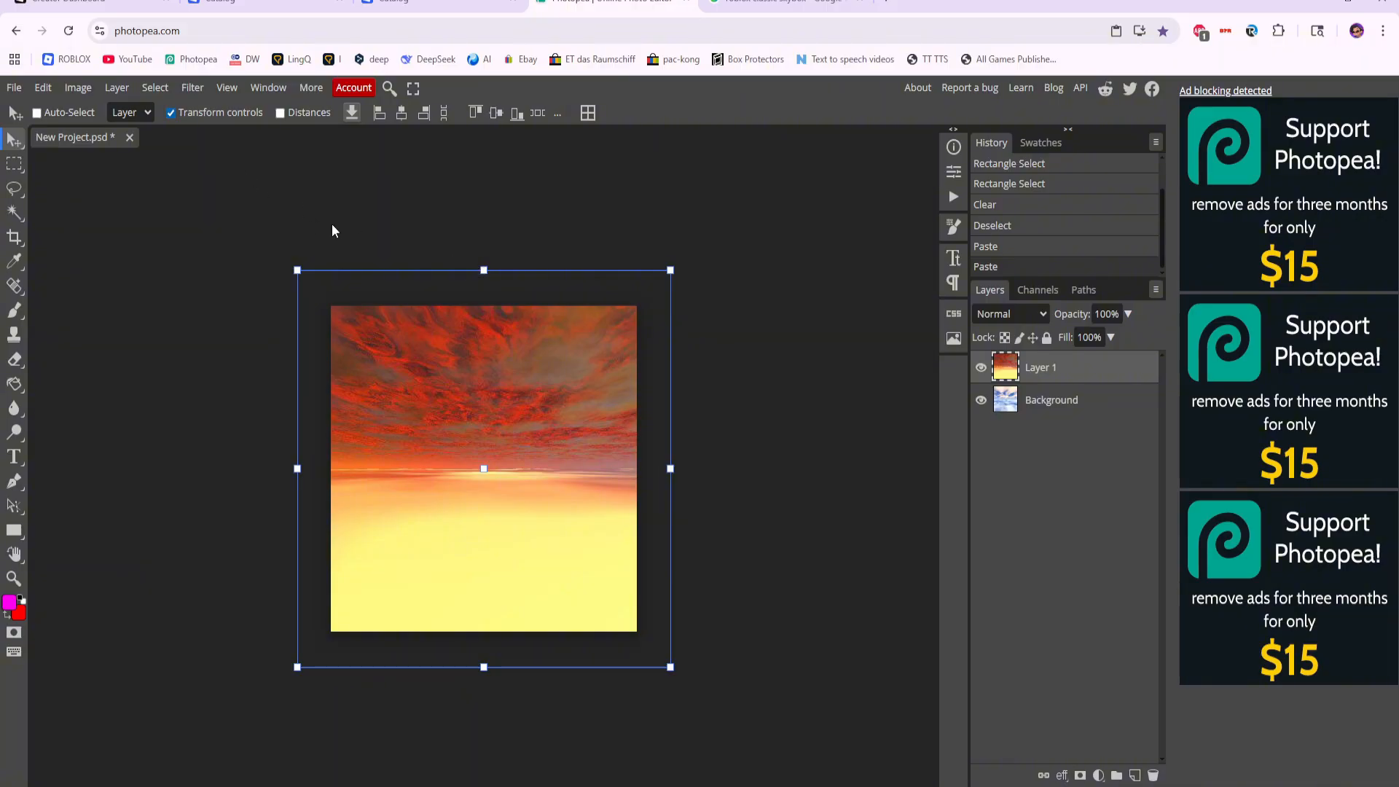
Step: Scale the red skybox layer vertically so its upper and lower edges match the canvas, and apply the transform
click(173, 113)
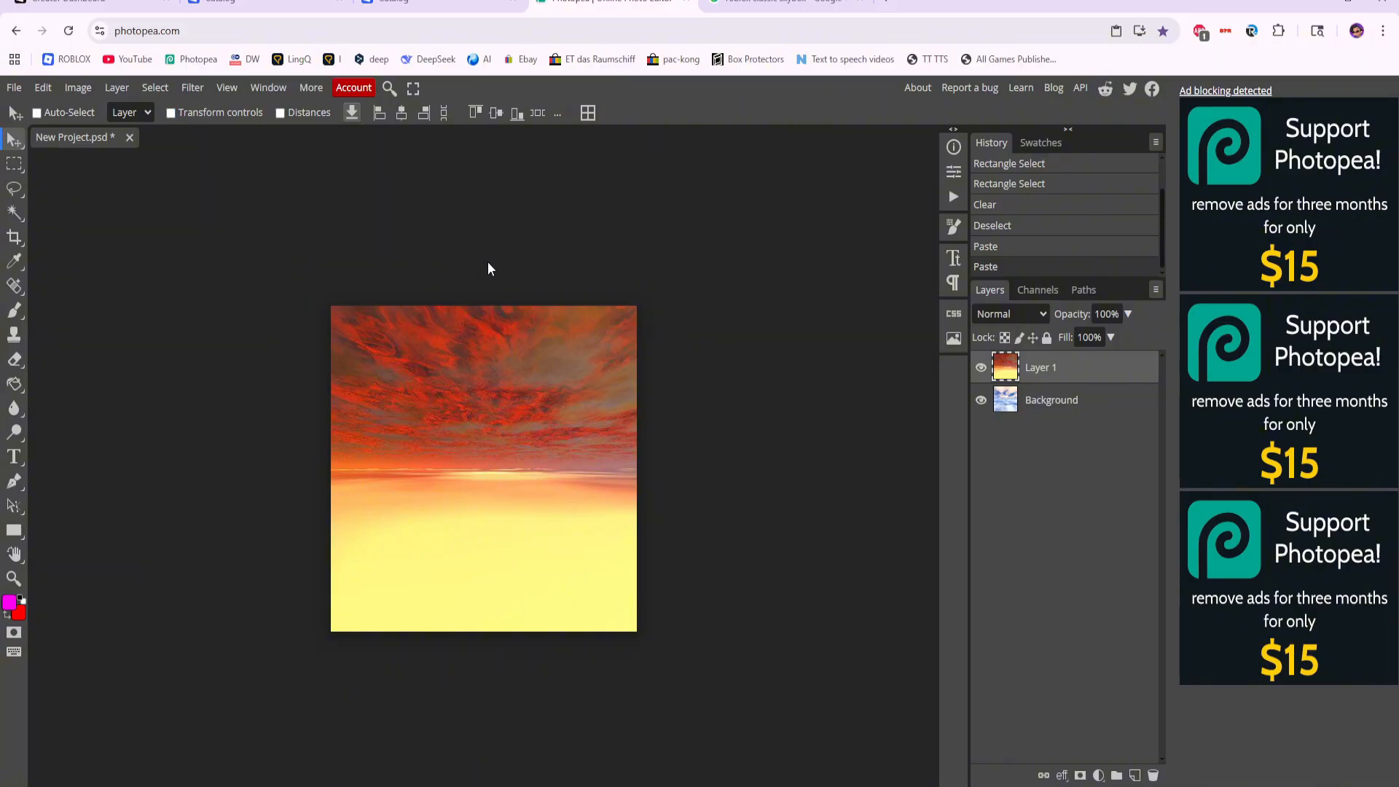
click(171, 113)
drag(540, 268, 525, 303)
drag(523, 663, 516, 629)
key(Return)
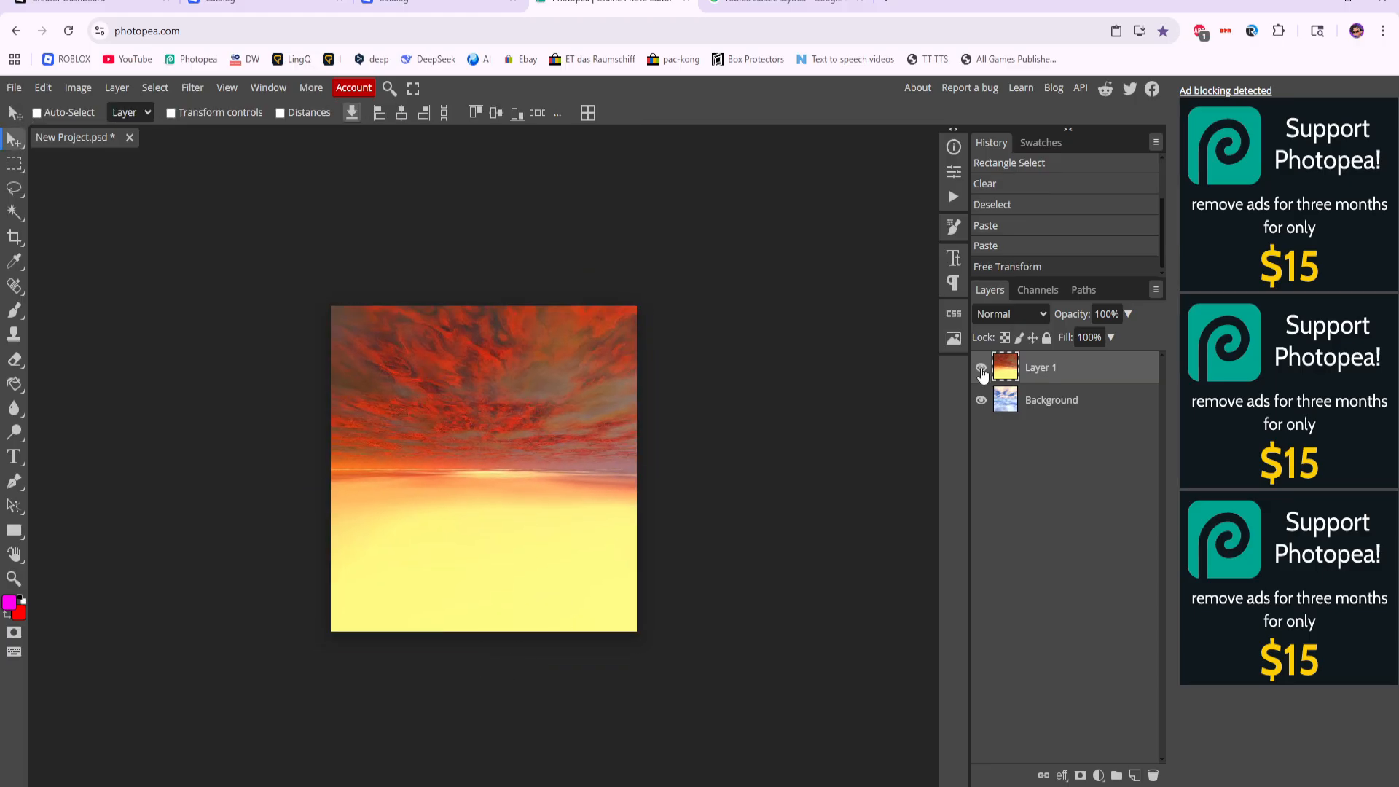
Step: Toggle the visibility of Layer 1 repeatedly to compare the red skybox with the blue one, leaving it visible
click(981, 368)
click(981, 367)
click(981, 368)
click(981, 368)
click(982, 369)
click(981, 370)
click(981, 371)
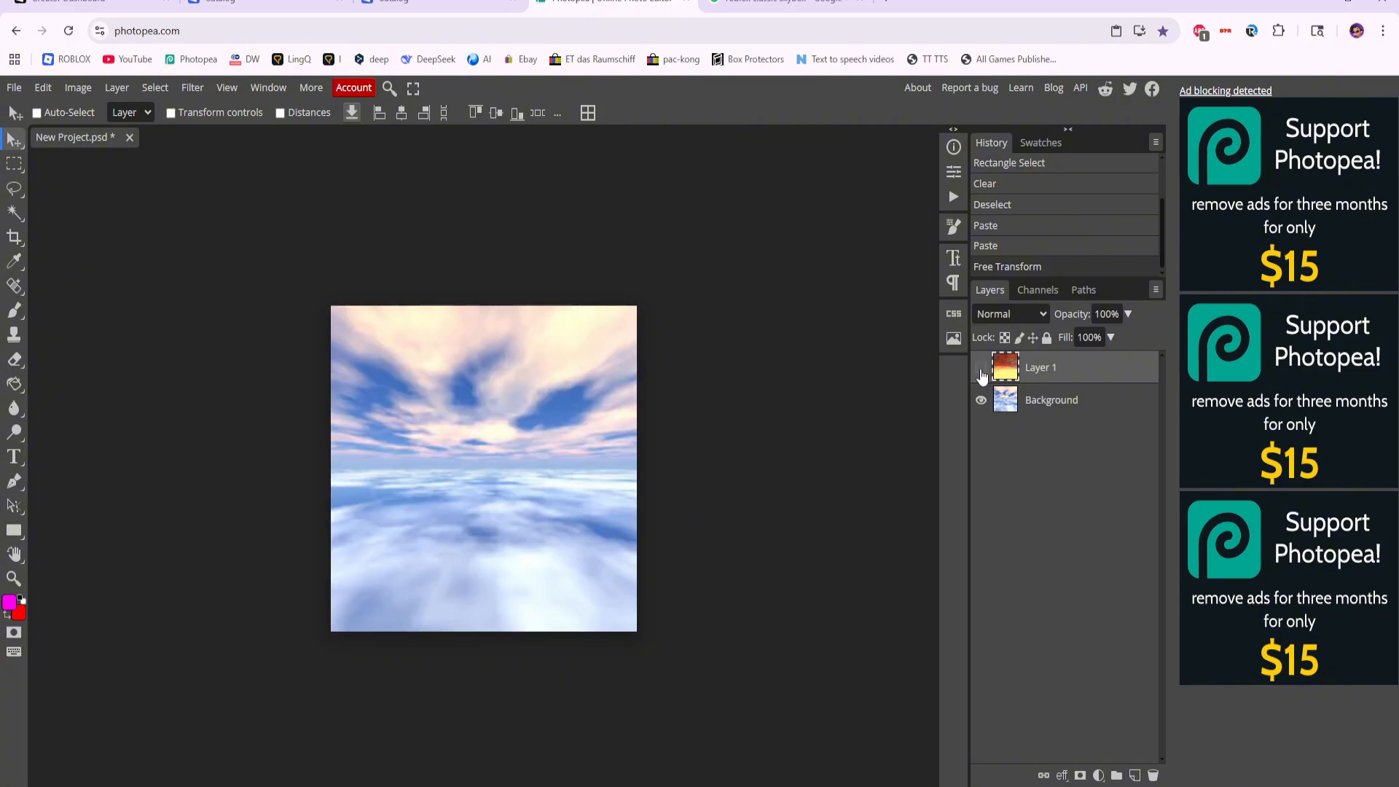
click(981, 370)
Step: Export the red skybox as a PNG named SFONTH in the UGC Hats folder and dismiss the ad blocker notice
click(14, 87)
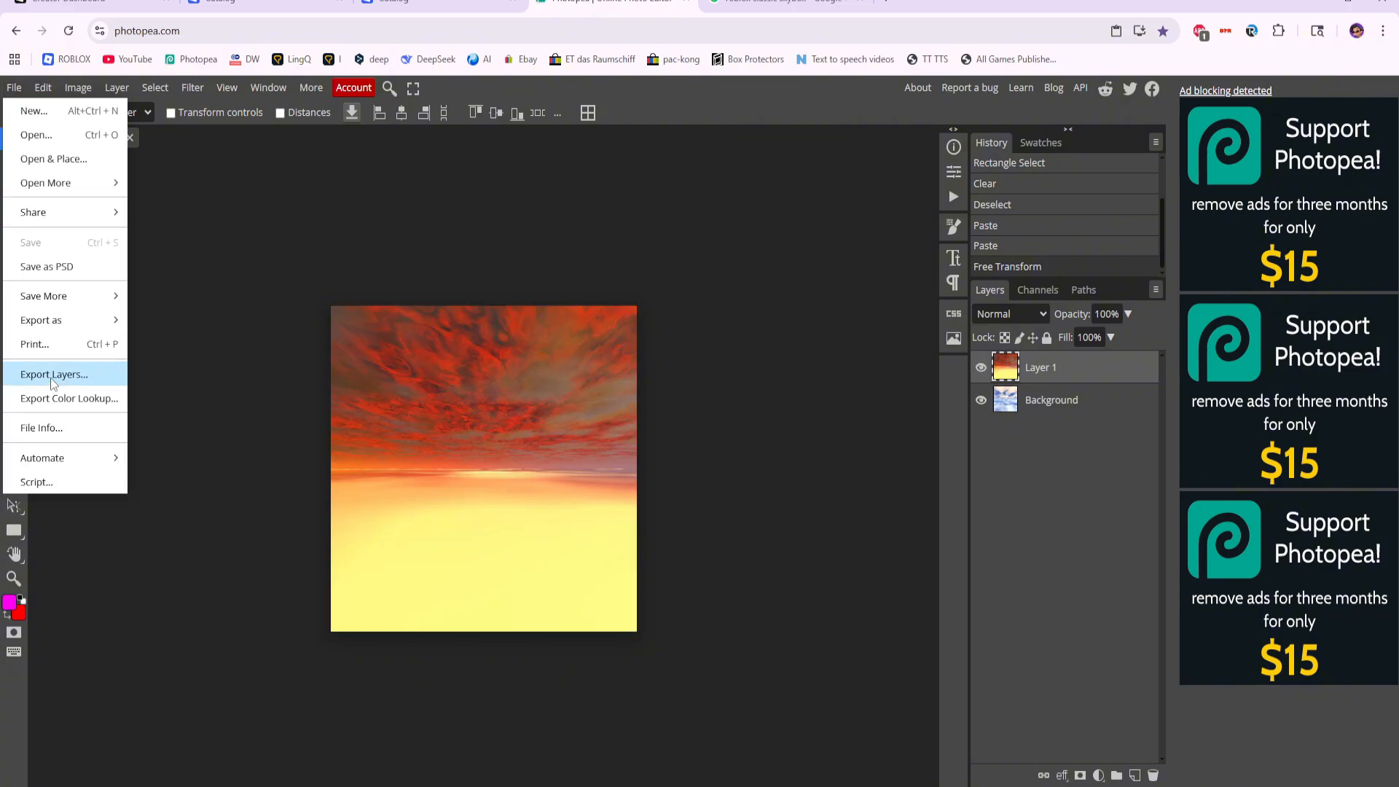
mouse_move(56, 330)
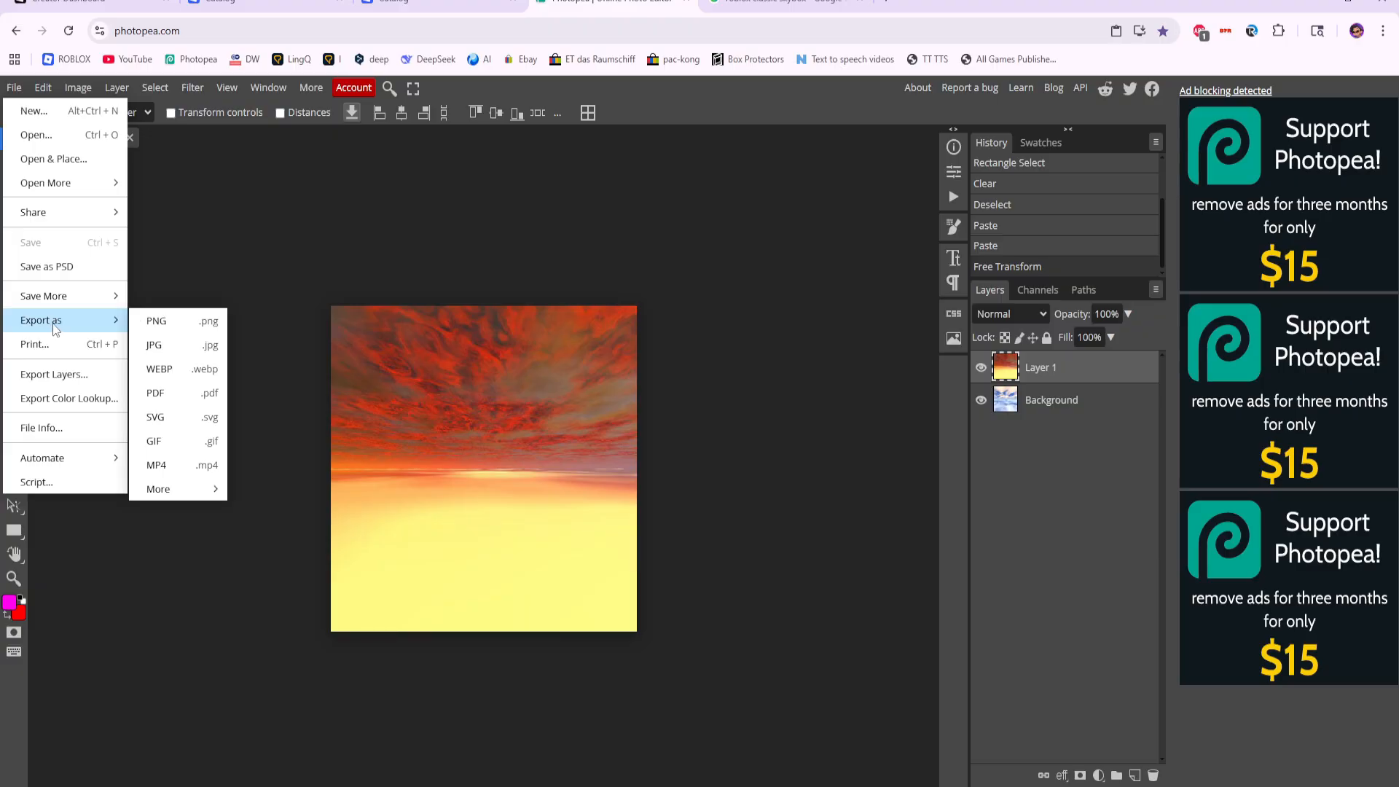
click(187, 328)
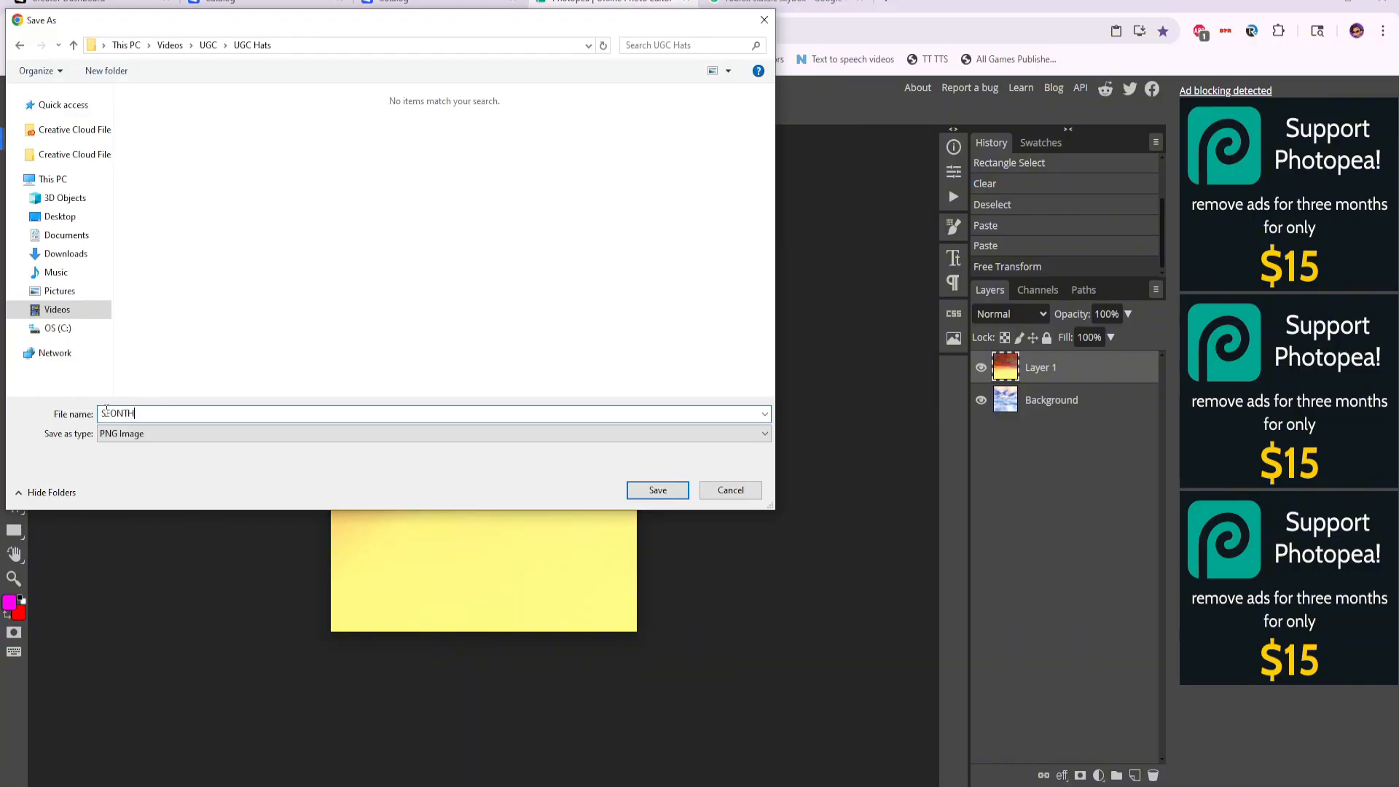
click(659, 491)
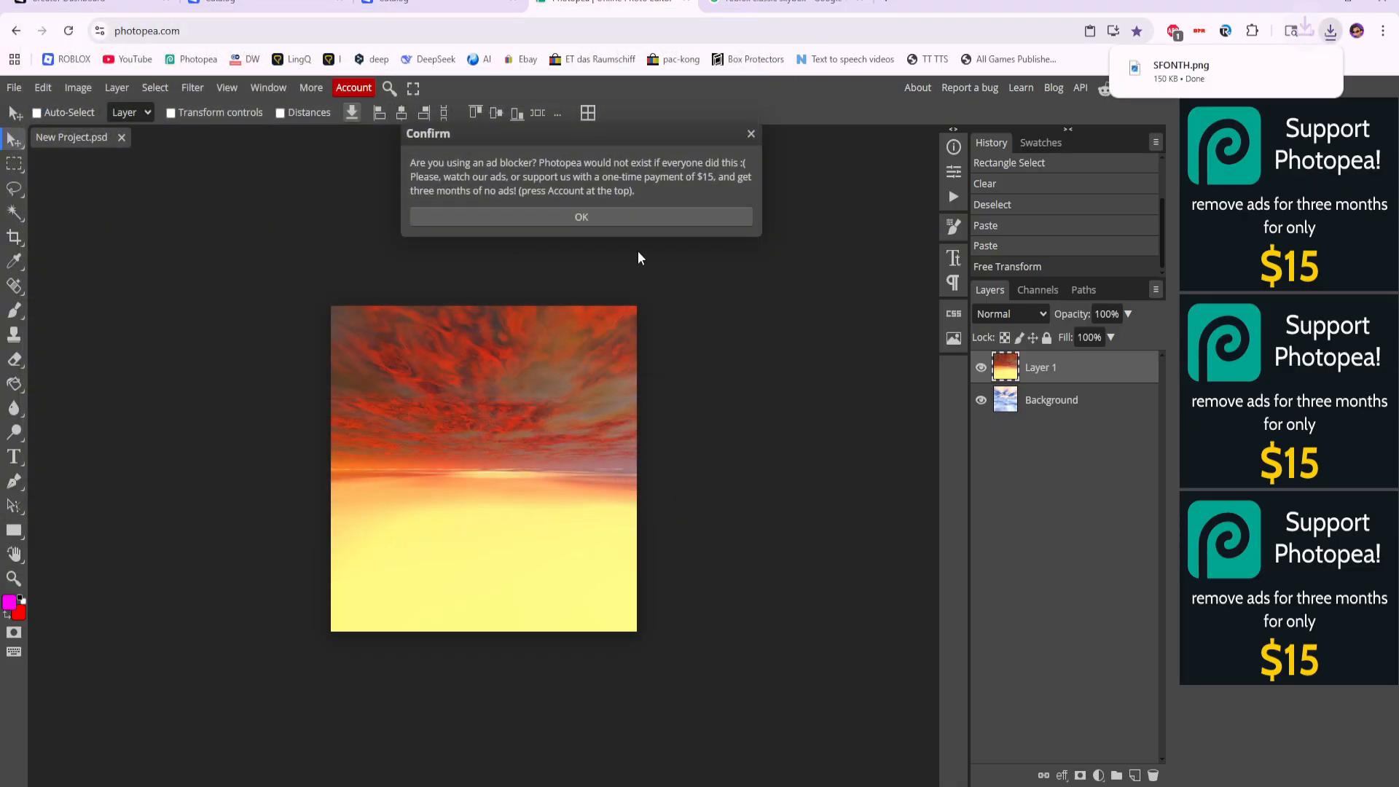
click(646, 217)
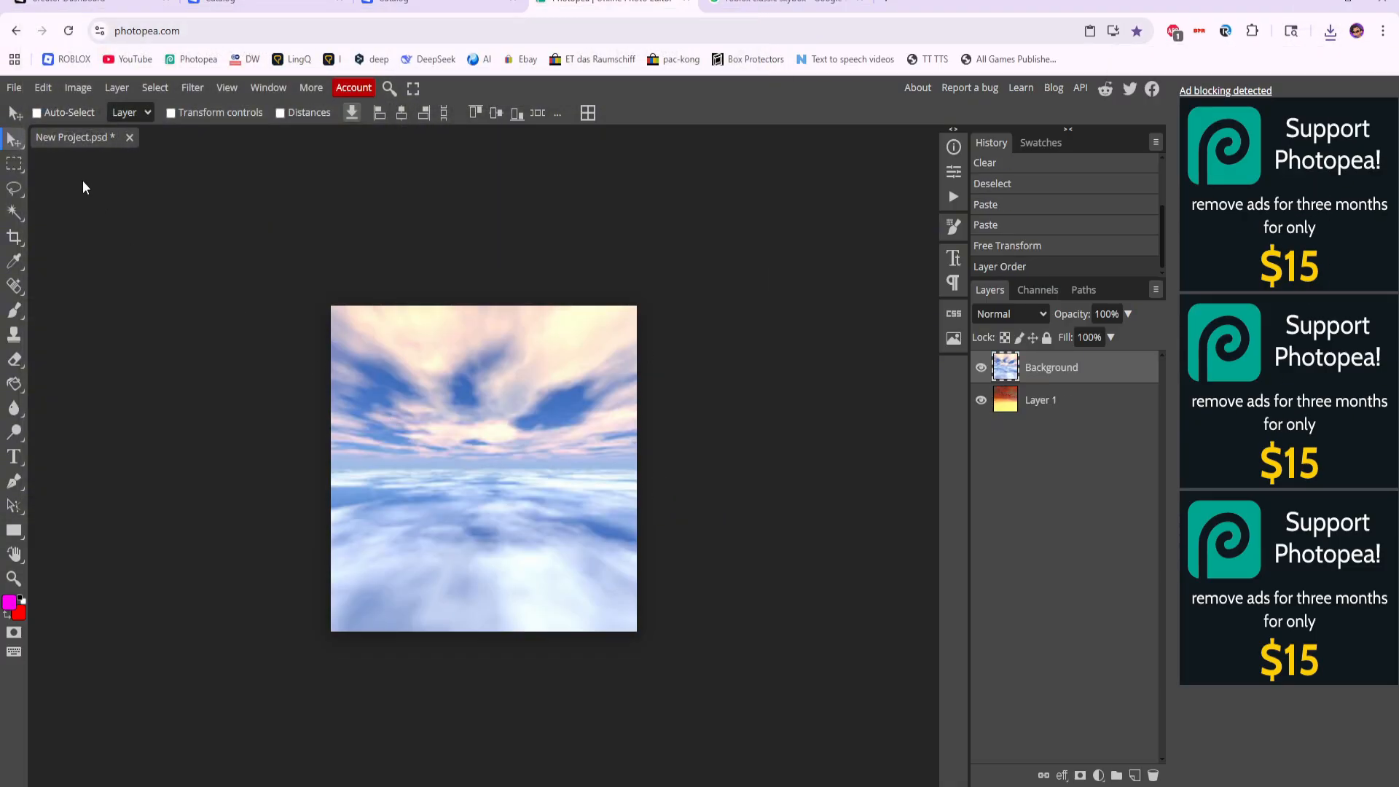
Step: Export the blue skybox as a PNG named Class in the UGC Hats folder and dismiss the ad blocker notice
click(13, 87)
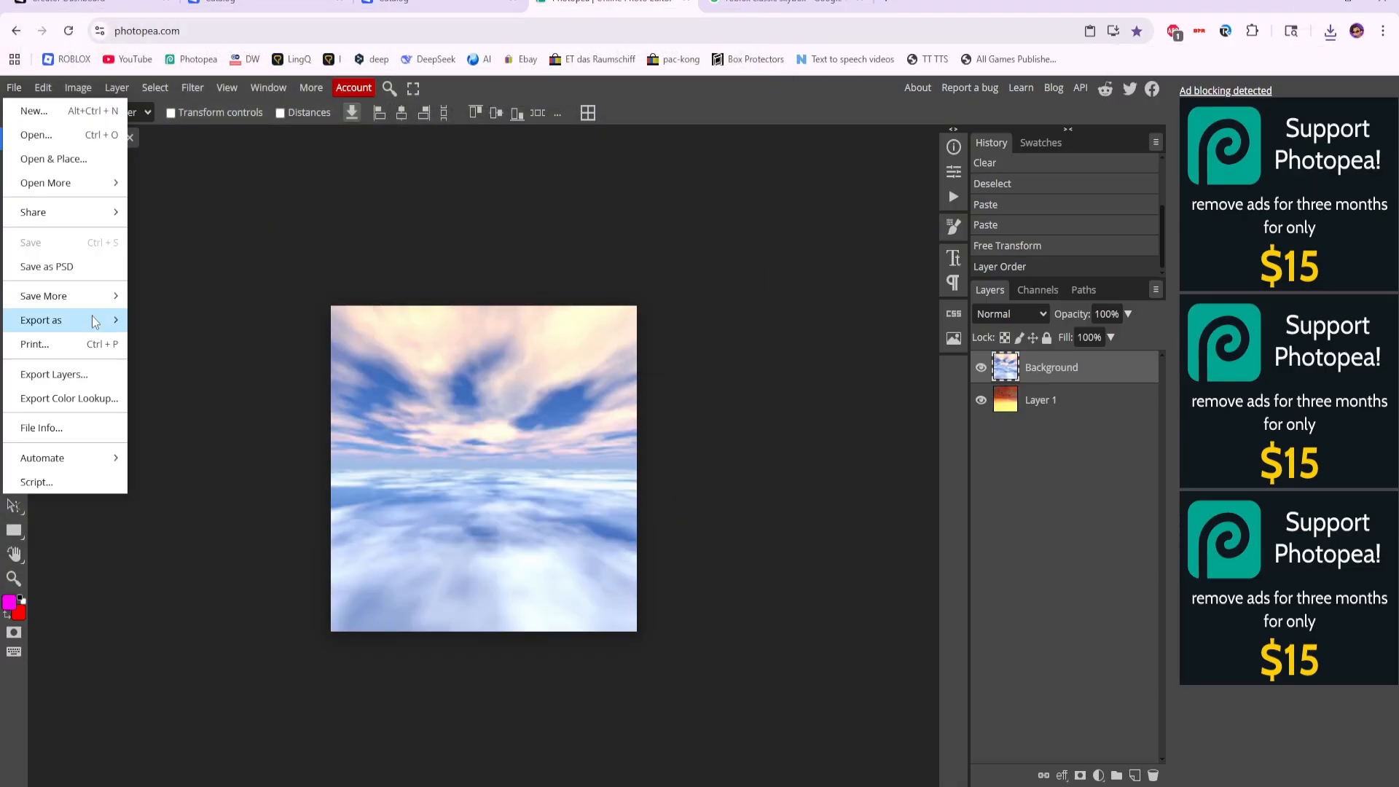
mouse_move(87, 318)
click(184, 325)
click(550, 415)
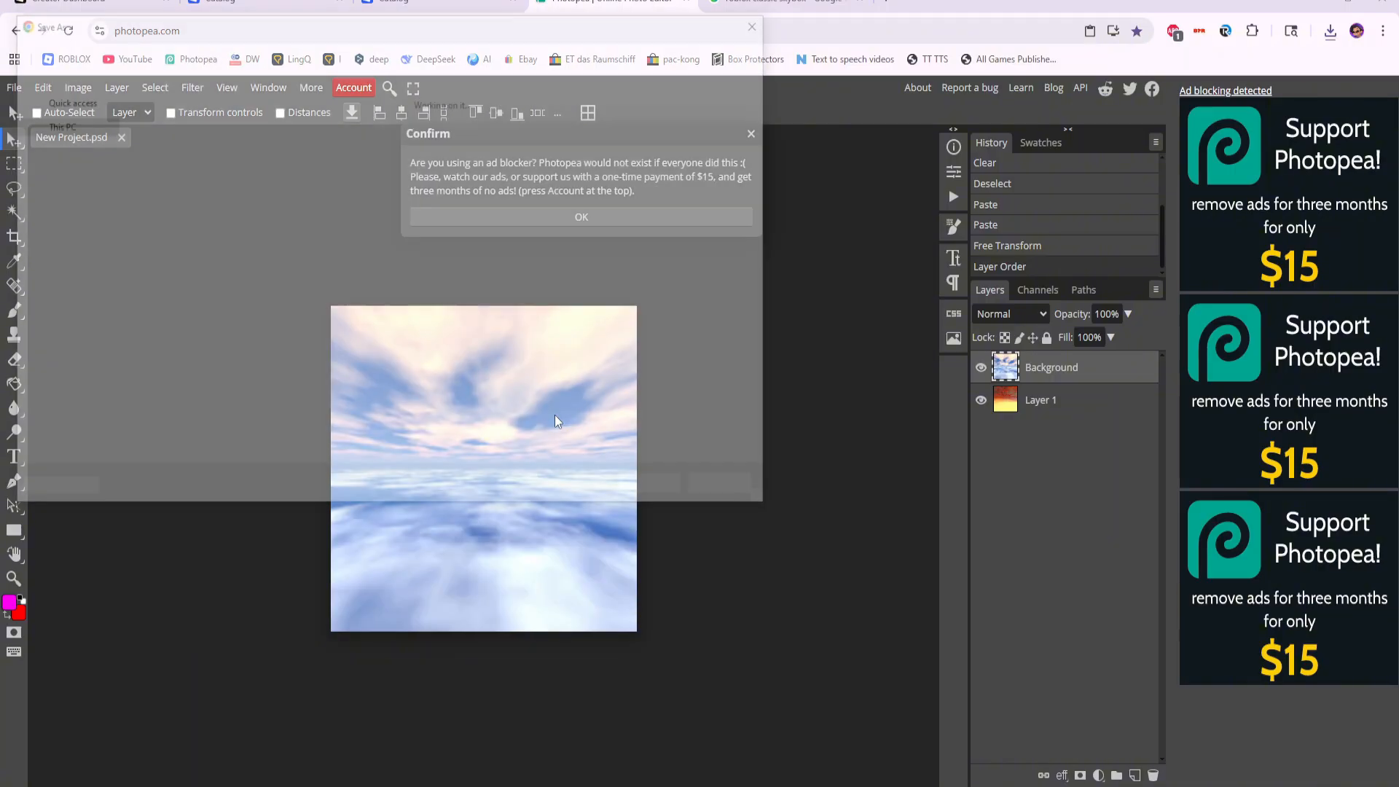
text(Class)
key(Return)
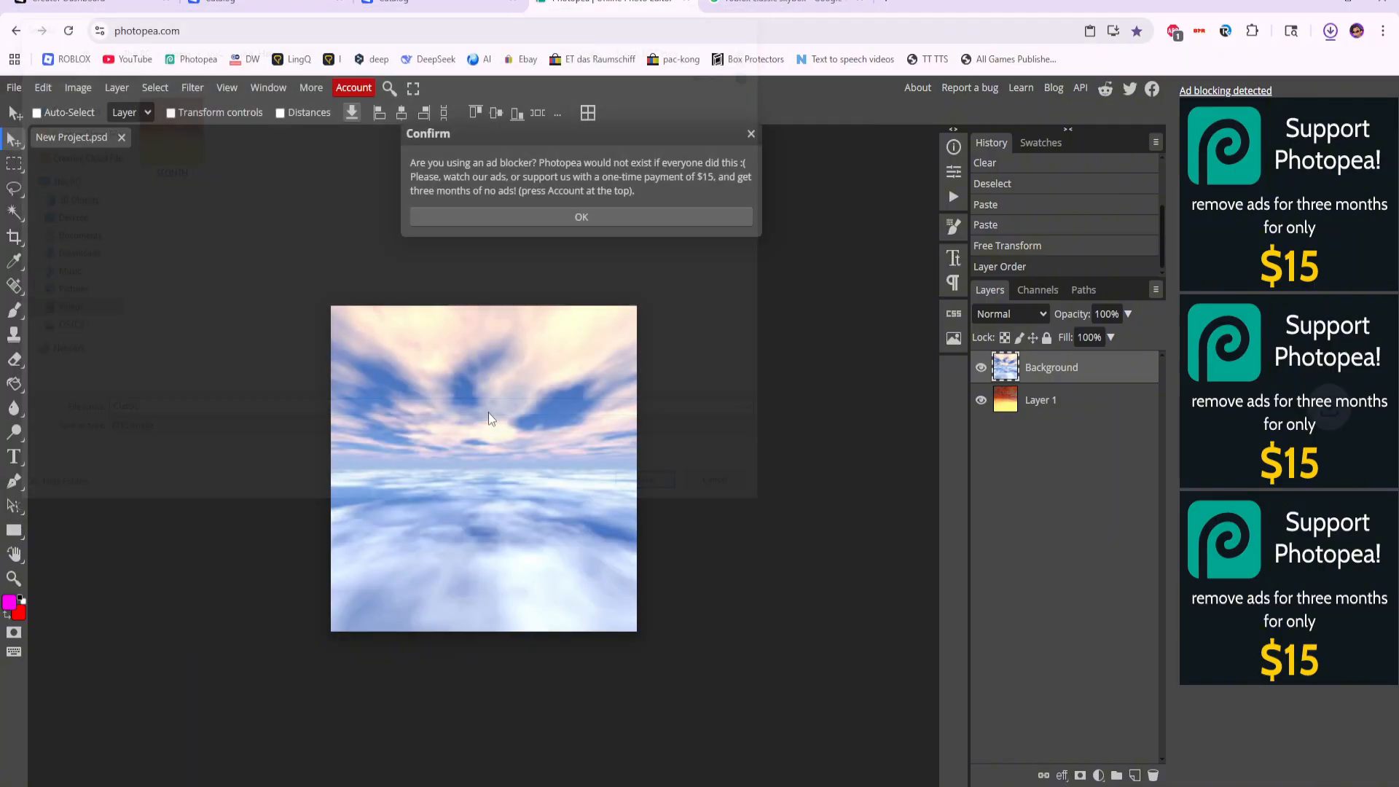
key(Return)
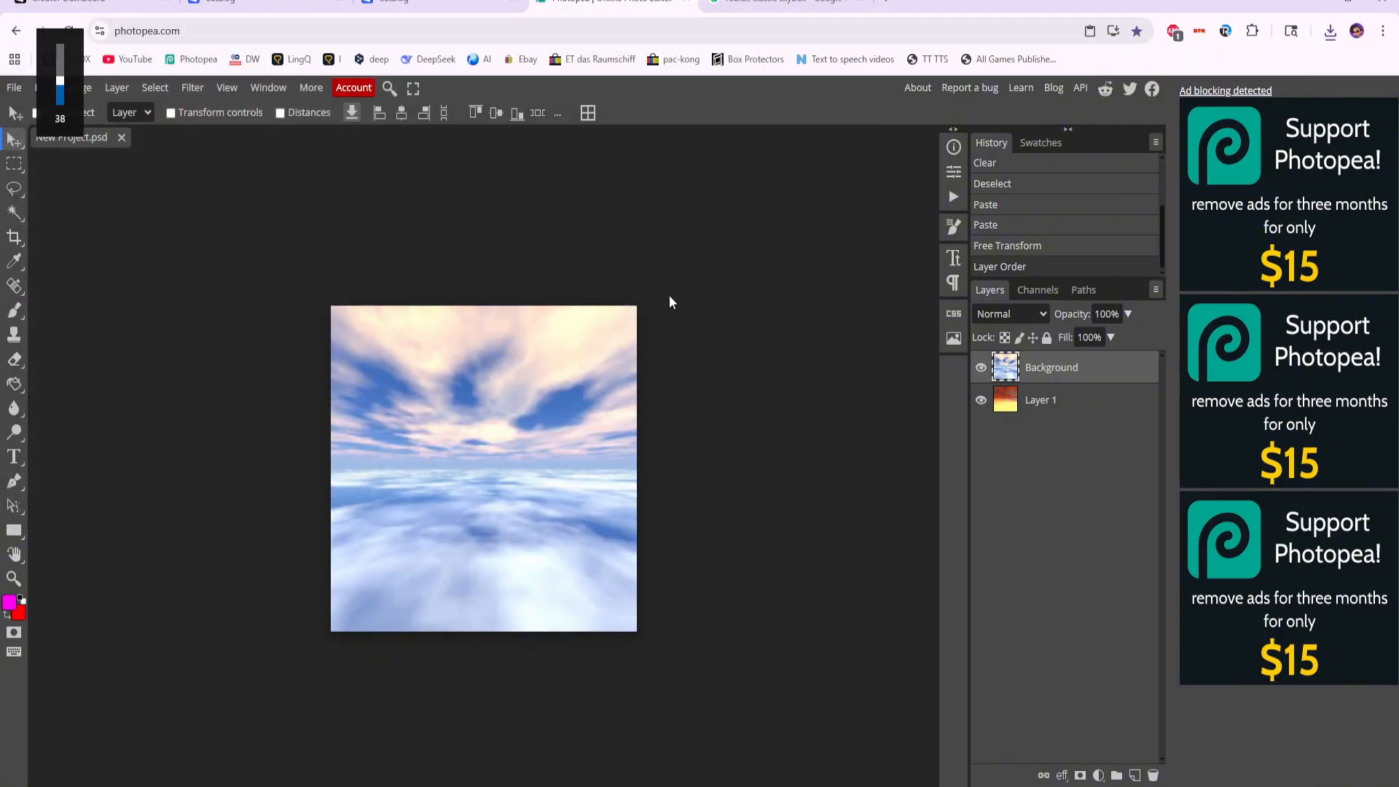
Step: Close the Photopea and Google Images tabs and switch to the ugc test place in Roblox Studio
click(689, 3)
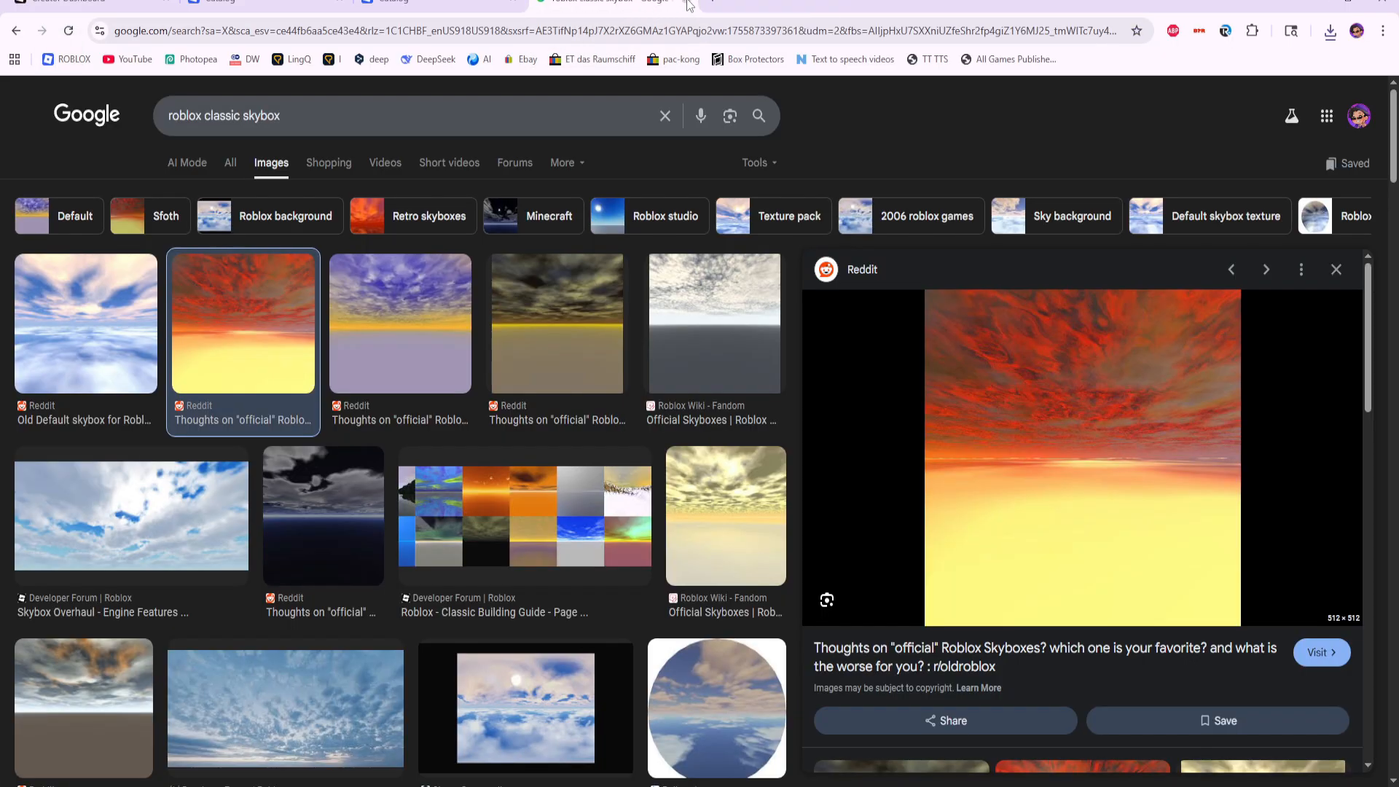
click(689, 4)
click(292, 2)
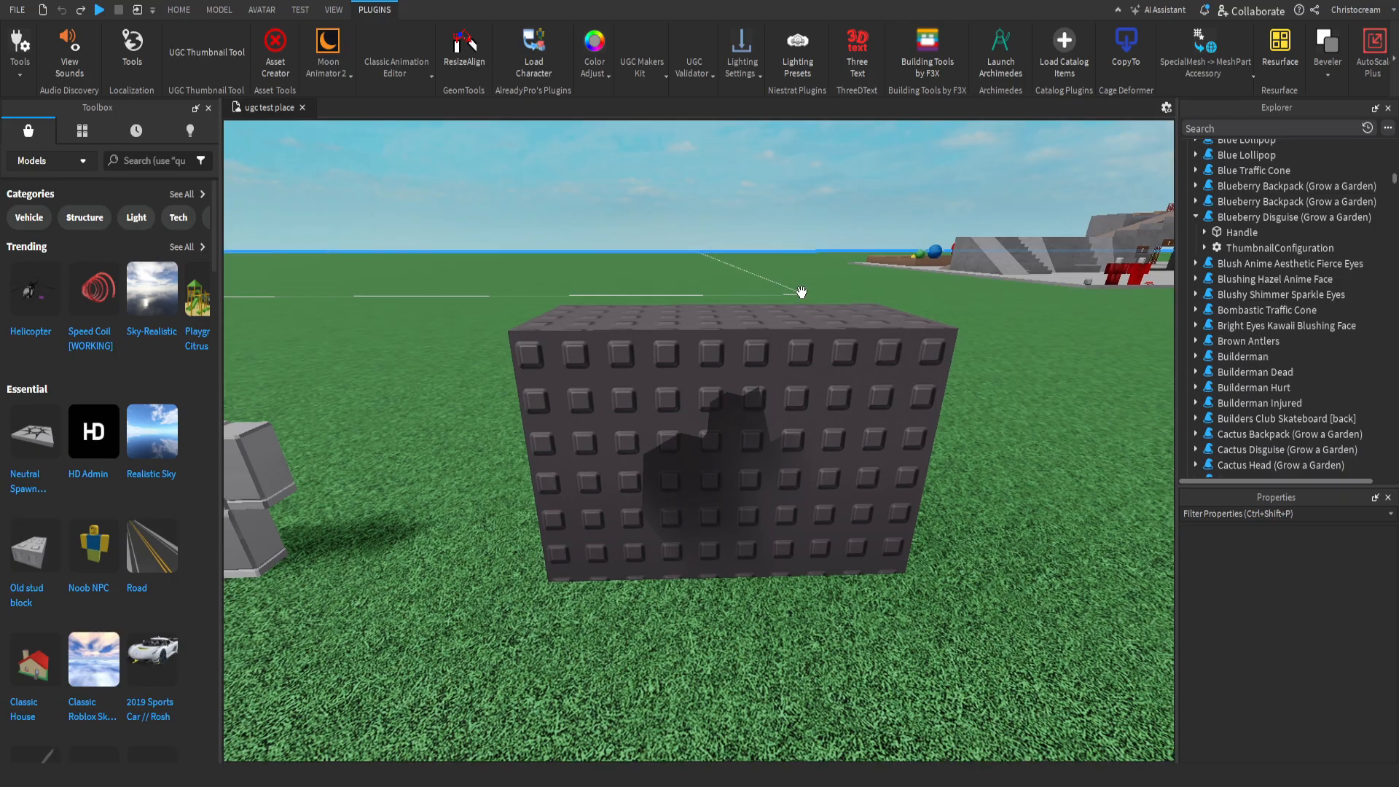
Step: Examine the dark studded bounds block from several sides
right_drag(800, 290, 803, 293)
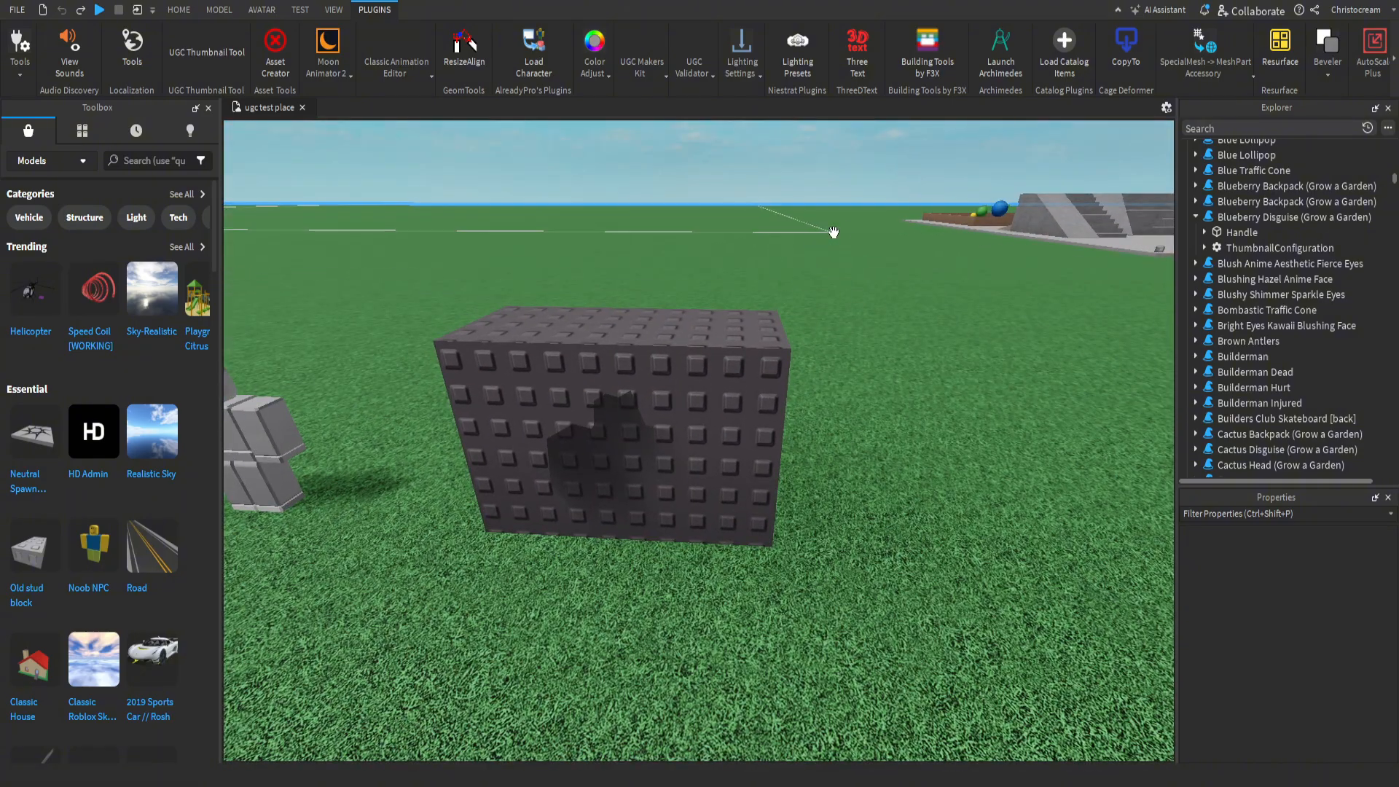
key(d)
right_drag(834, 231, 840, 232)
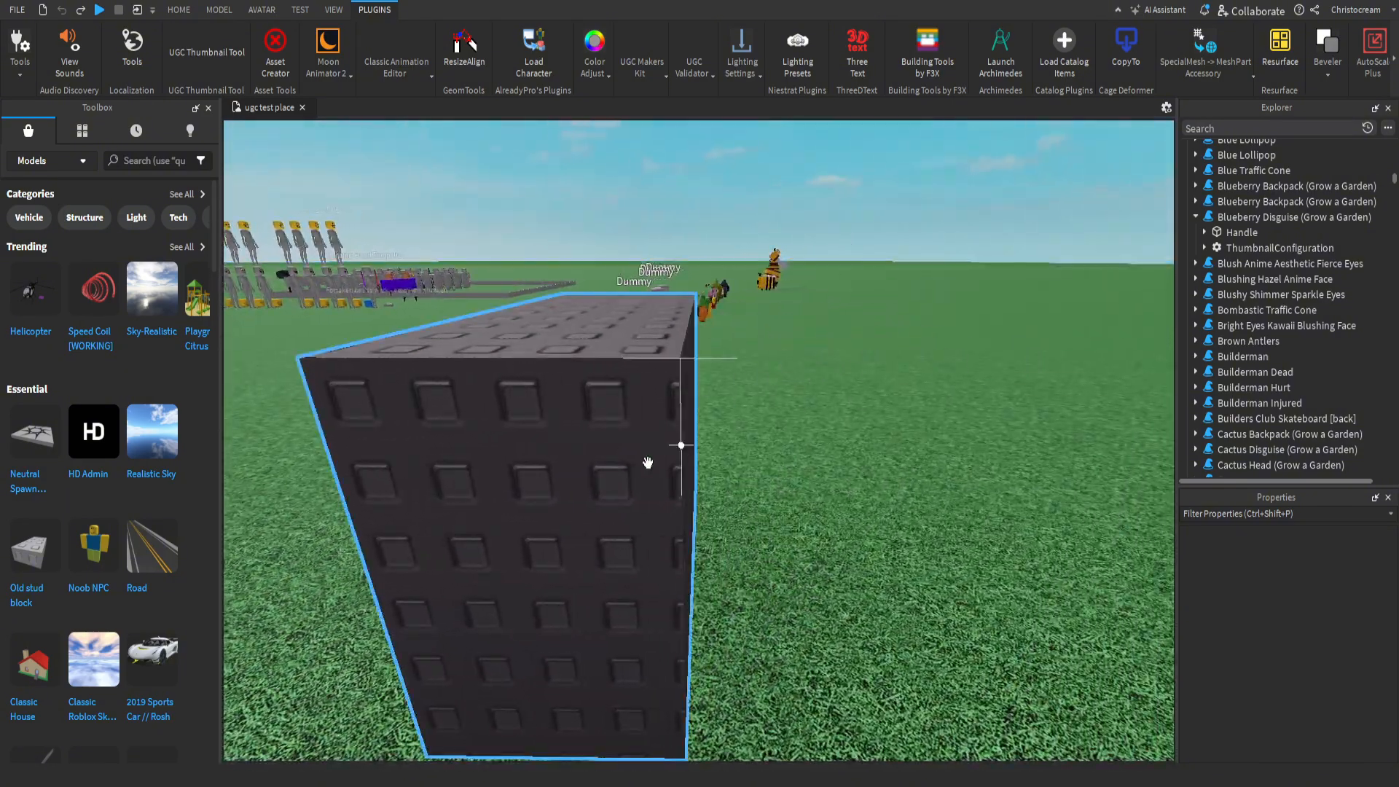
right_drag(710, 415, 715, 414)
key(w)
key(s)
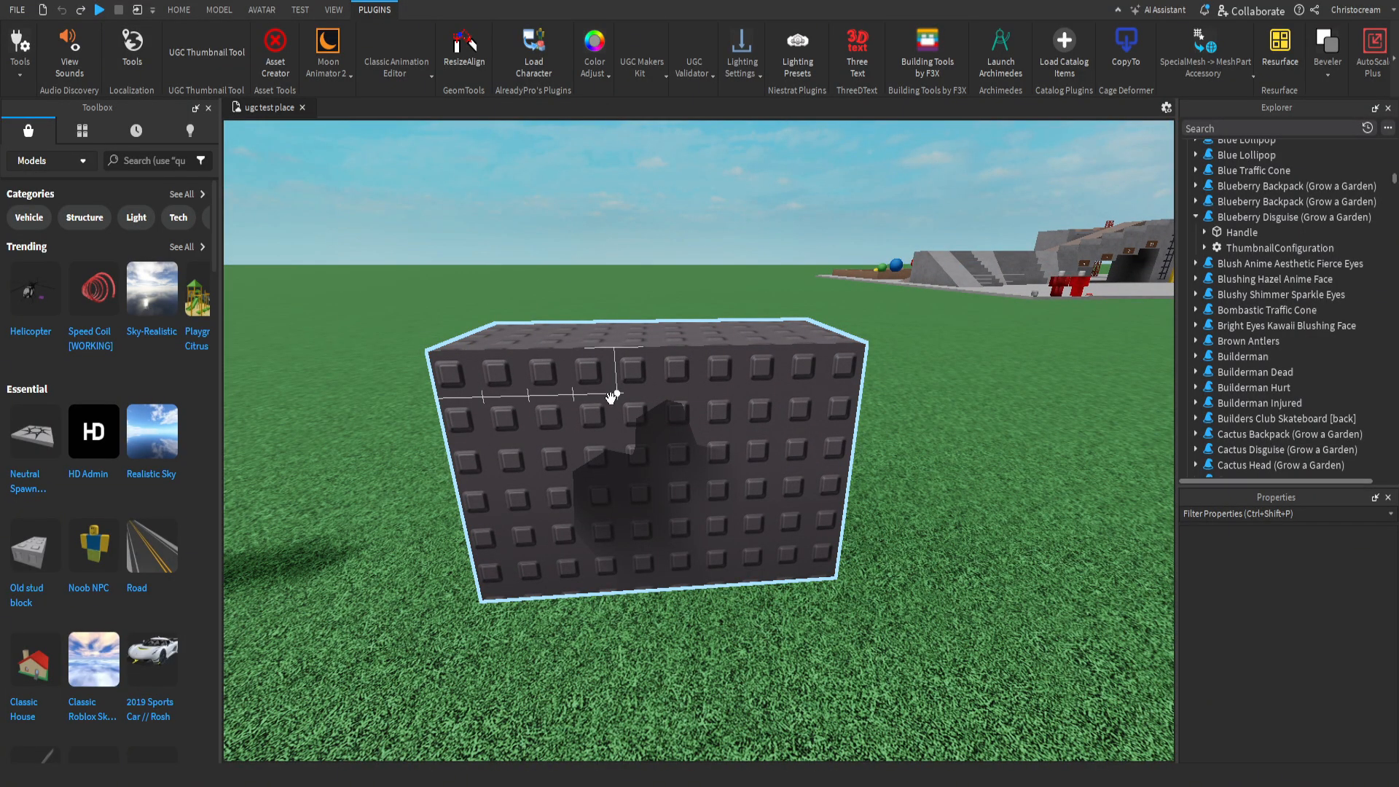
right_drag(656, 282, 656, 284)
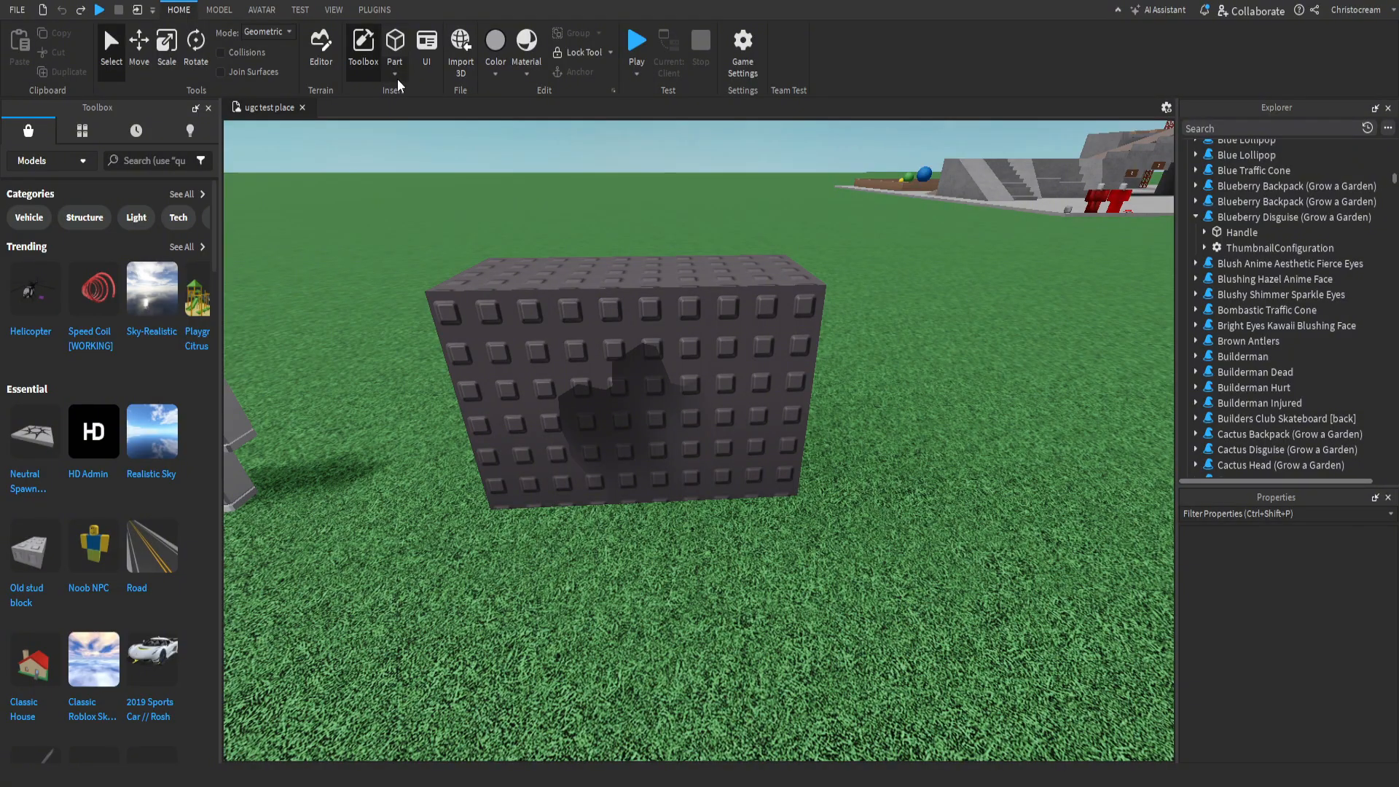
Step: Insert a block part and place it on the grass in front of the studded bounds block
click(395, 73)
click(413, 90)
drag(685, 269, 721, 583)
Step: Copy the Size value of the studded Back Bounds block
click(669, 370)
scroll(1291, 587, down, 4)
scroll(1291, 588, down, 3)
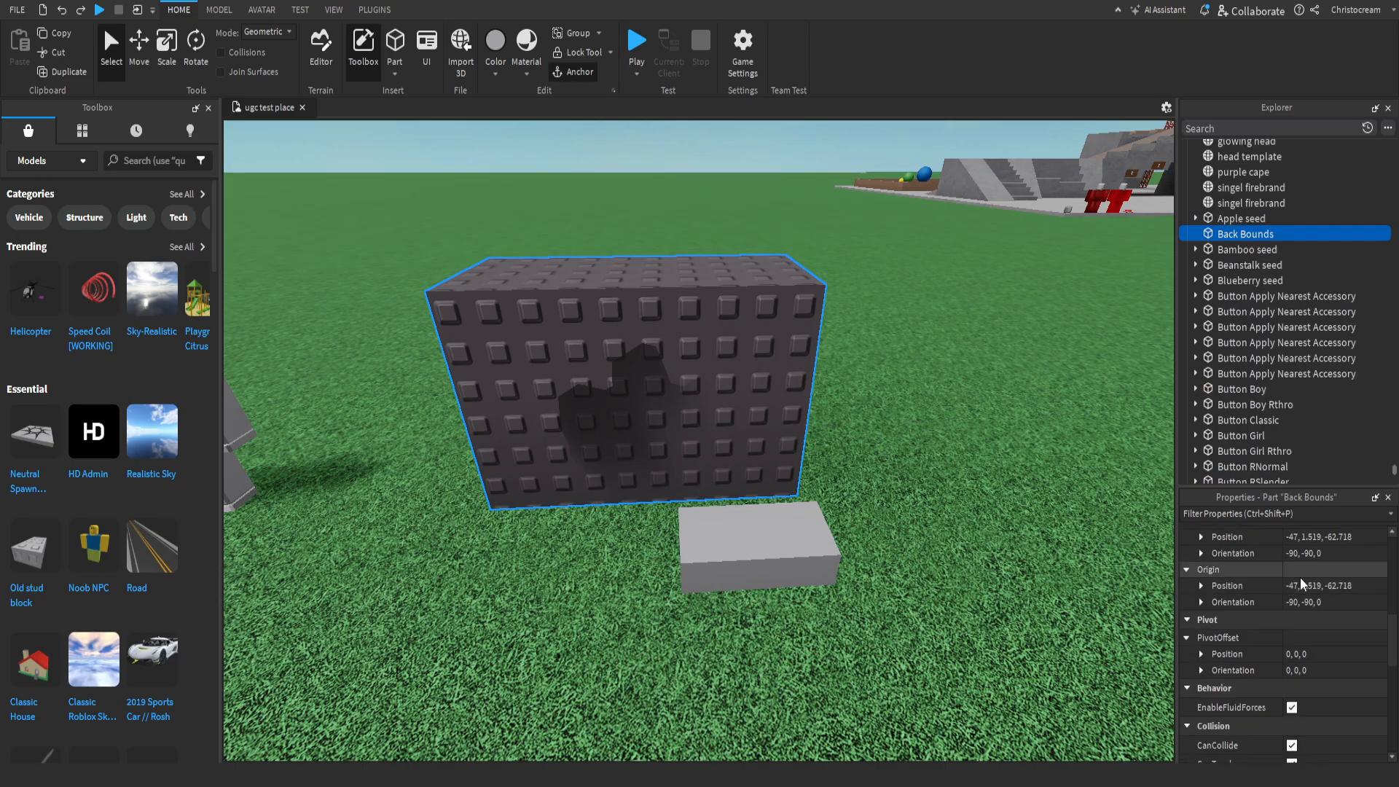
scroll(1304, 569, up, 1)
click(1309, 554)
key(ctrl+c)
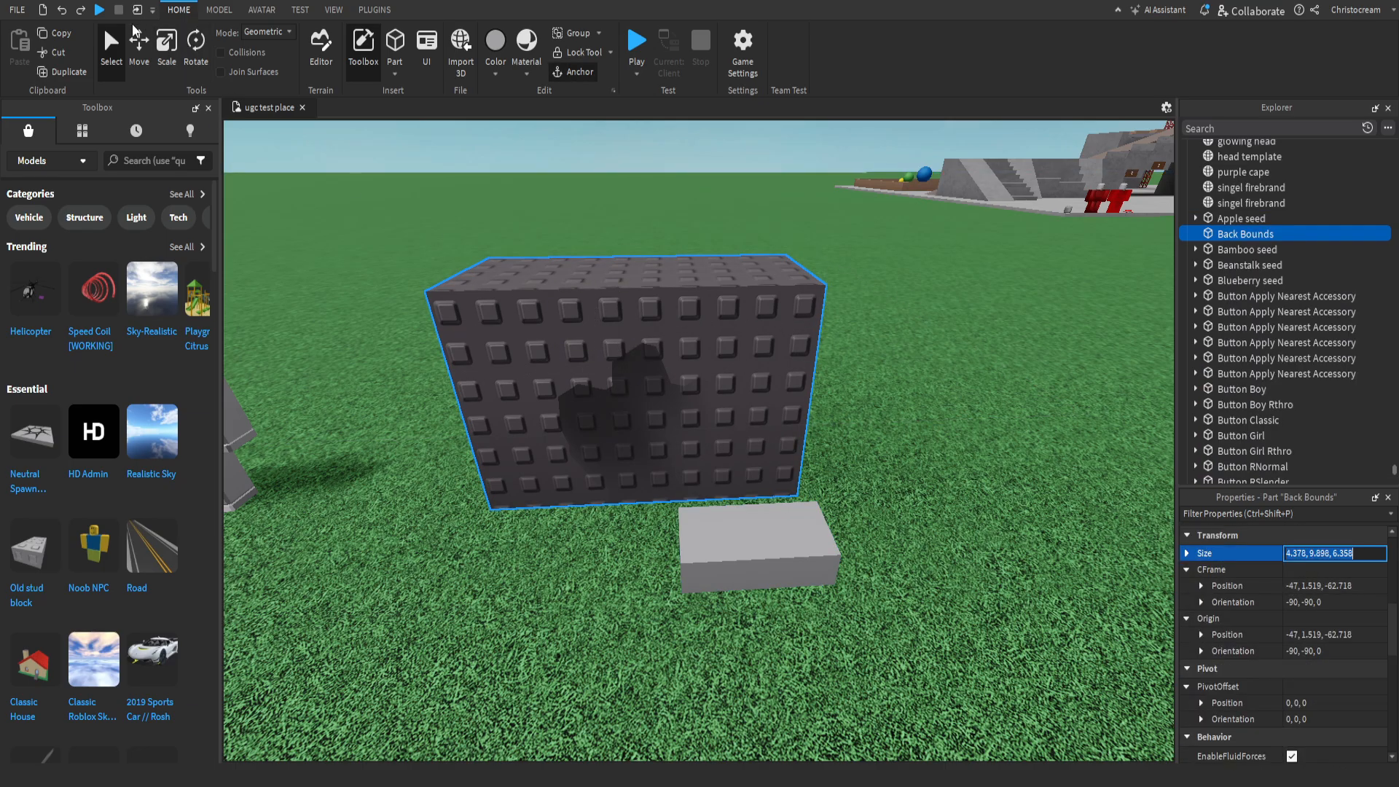
Step: Set the new grey part's size to 4.378, 9.898, 6.358 using the copied value
key(ctrl+2)
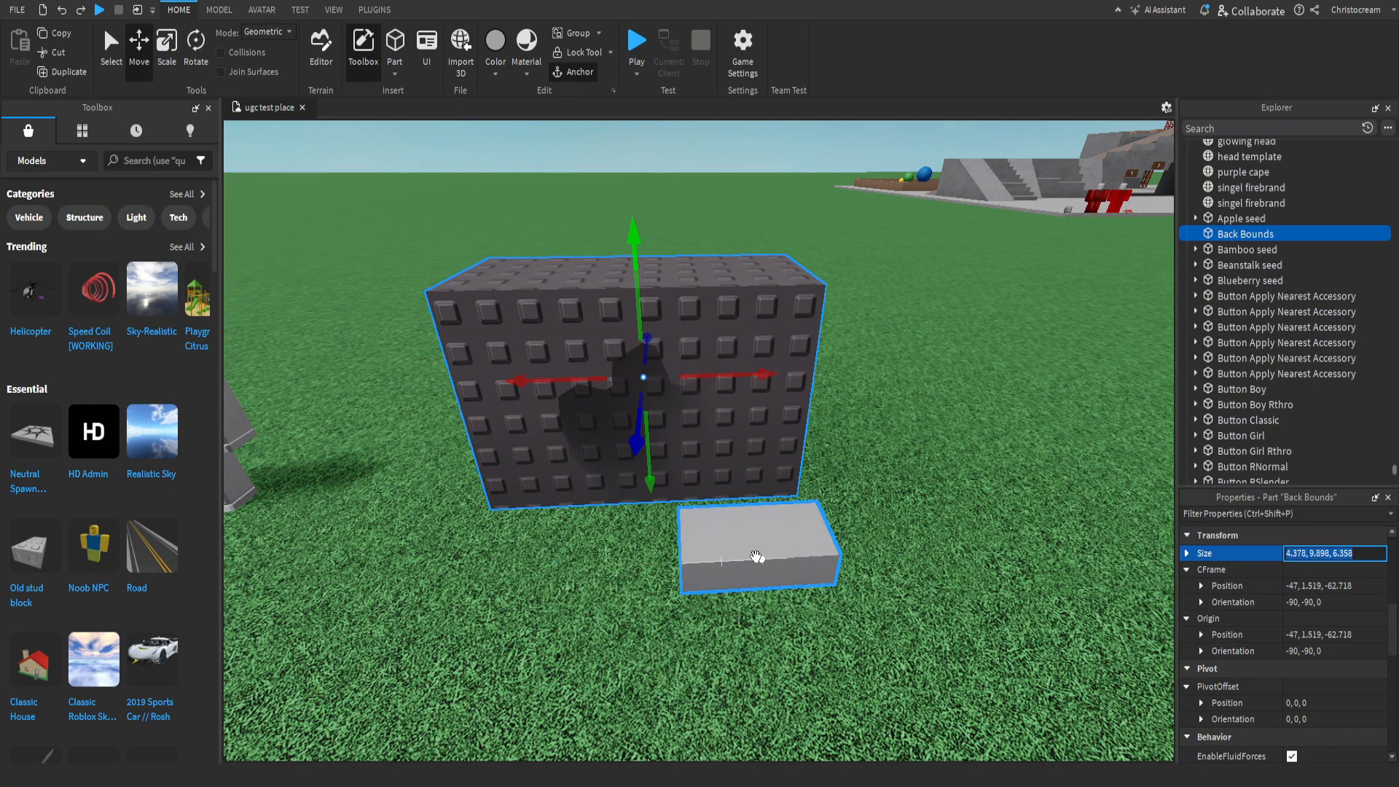
click(756, 560)
click(1305, 555)
key(ctrl+v)
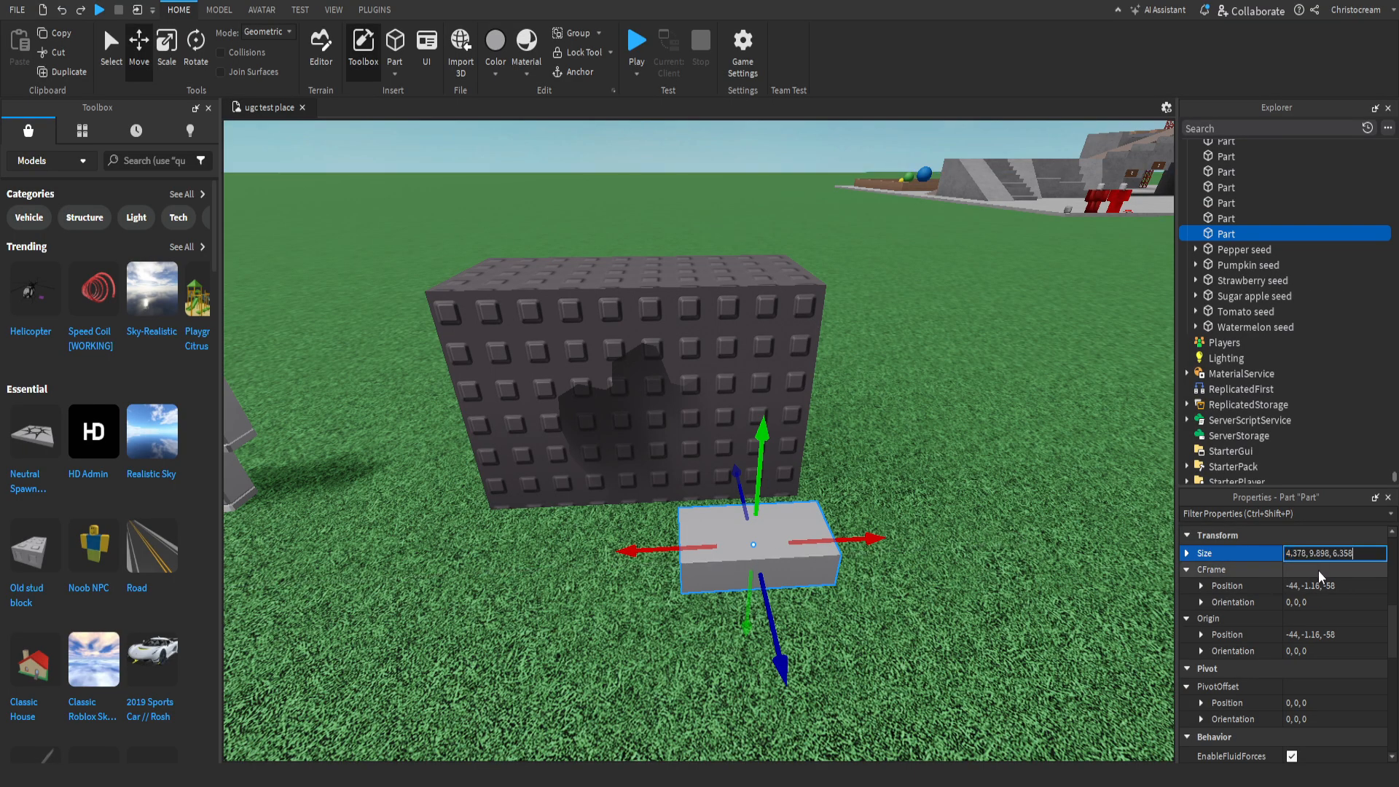
key(Return)
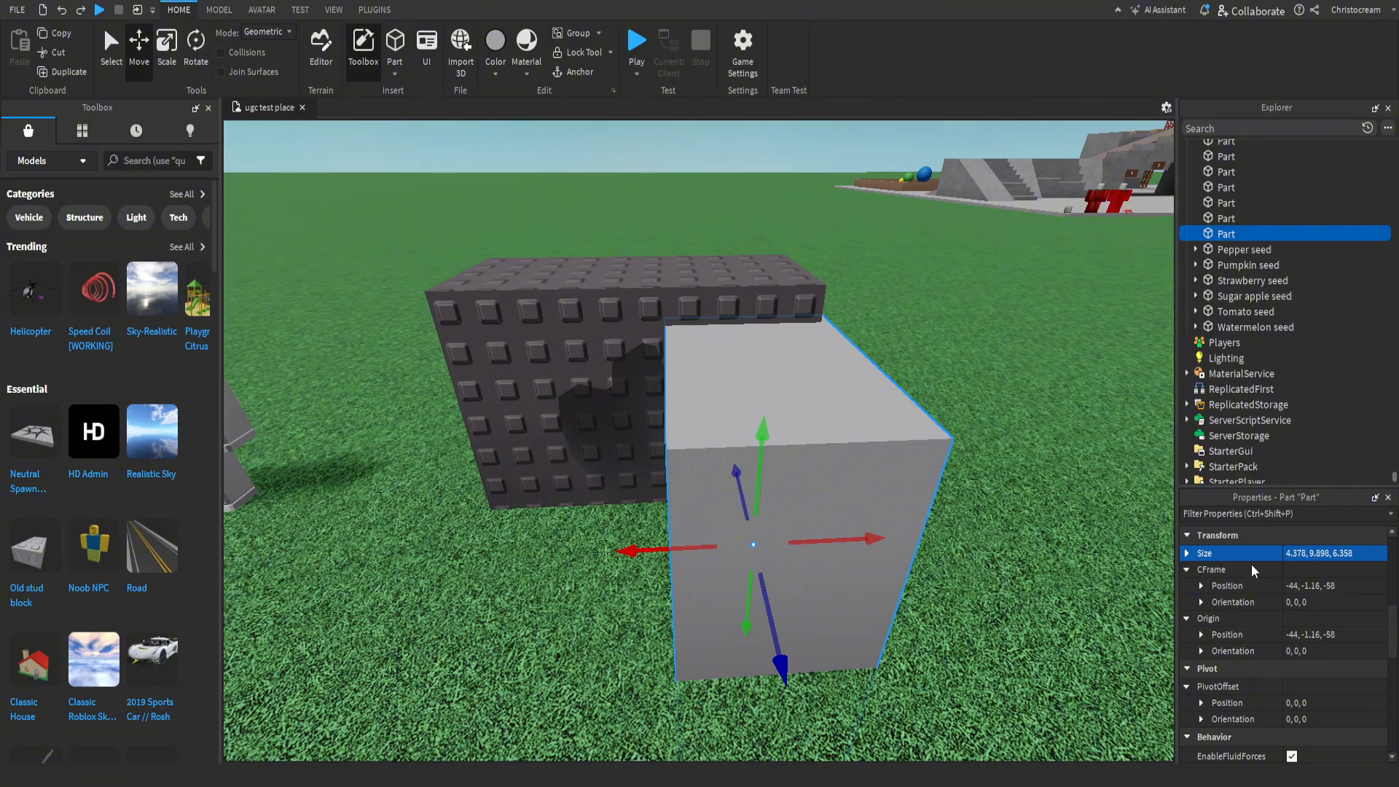
Step: Rotate the grey part to orientation -90, -90, 0 and line it up in front of the studded bounds block
scroll(773, 545, down, 2)
key(r)
drag(727, 436, 796, 560)
key(t)
key(r)
key(t)
key(f)
Step: Scale the grey part down slightly in proportion so it is smaller than the bounds block
key(ctrl+3)
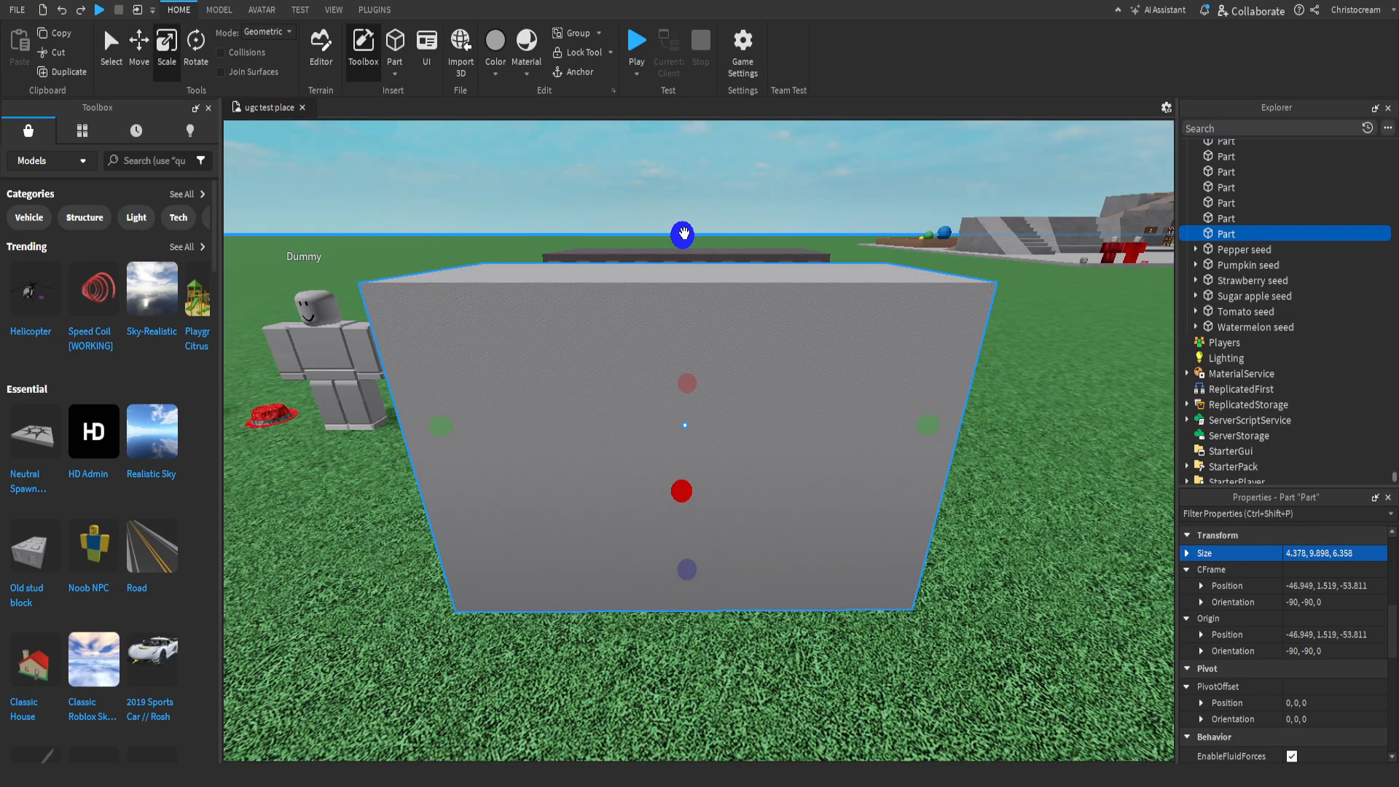
shift+drag(686, 233, 684, 244)
click(765, 188)
key(s)
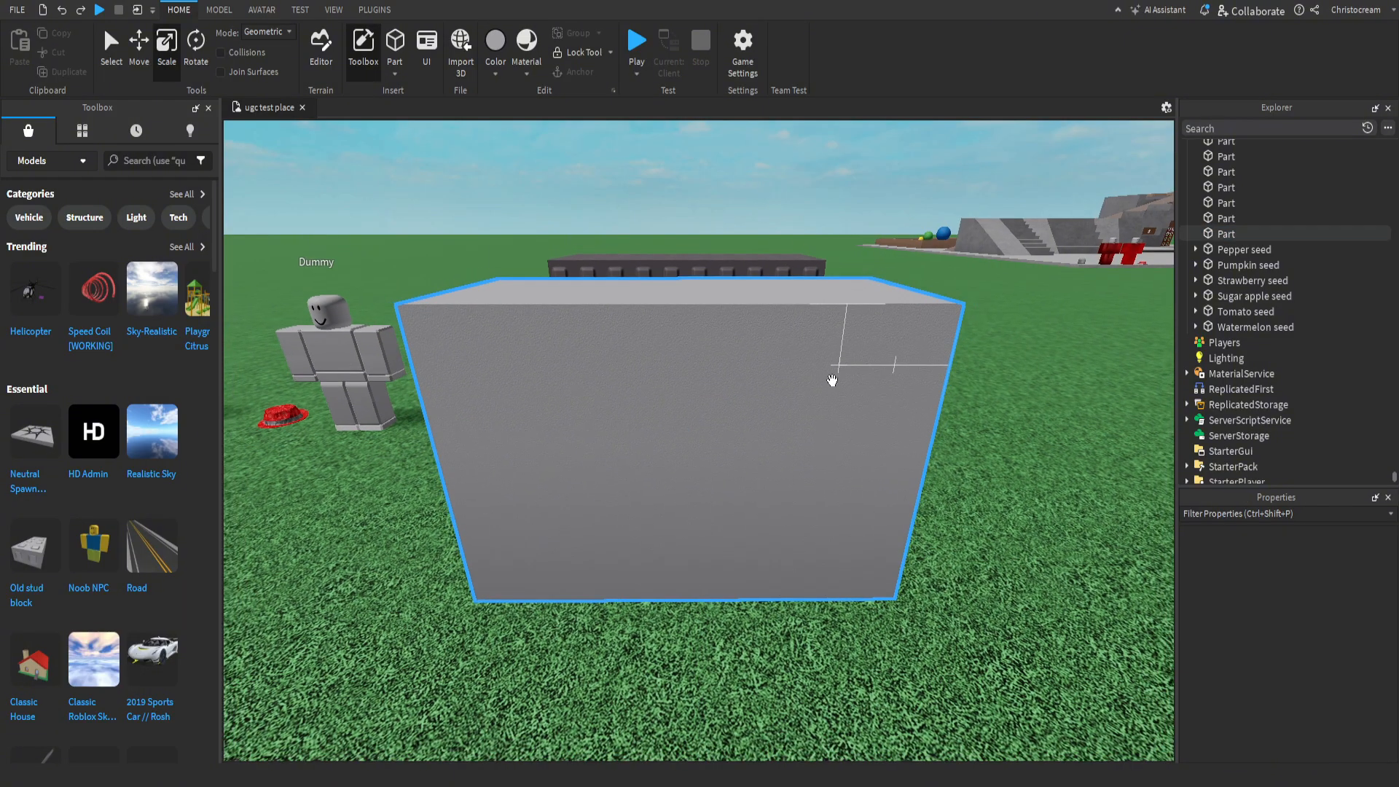
Step: Move the grey part 9 studs back so it sits inside the studded bounds block
click(818, 441)
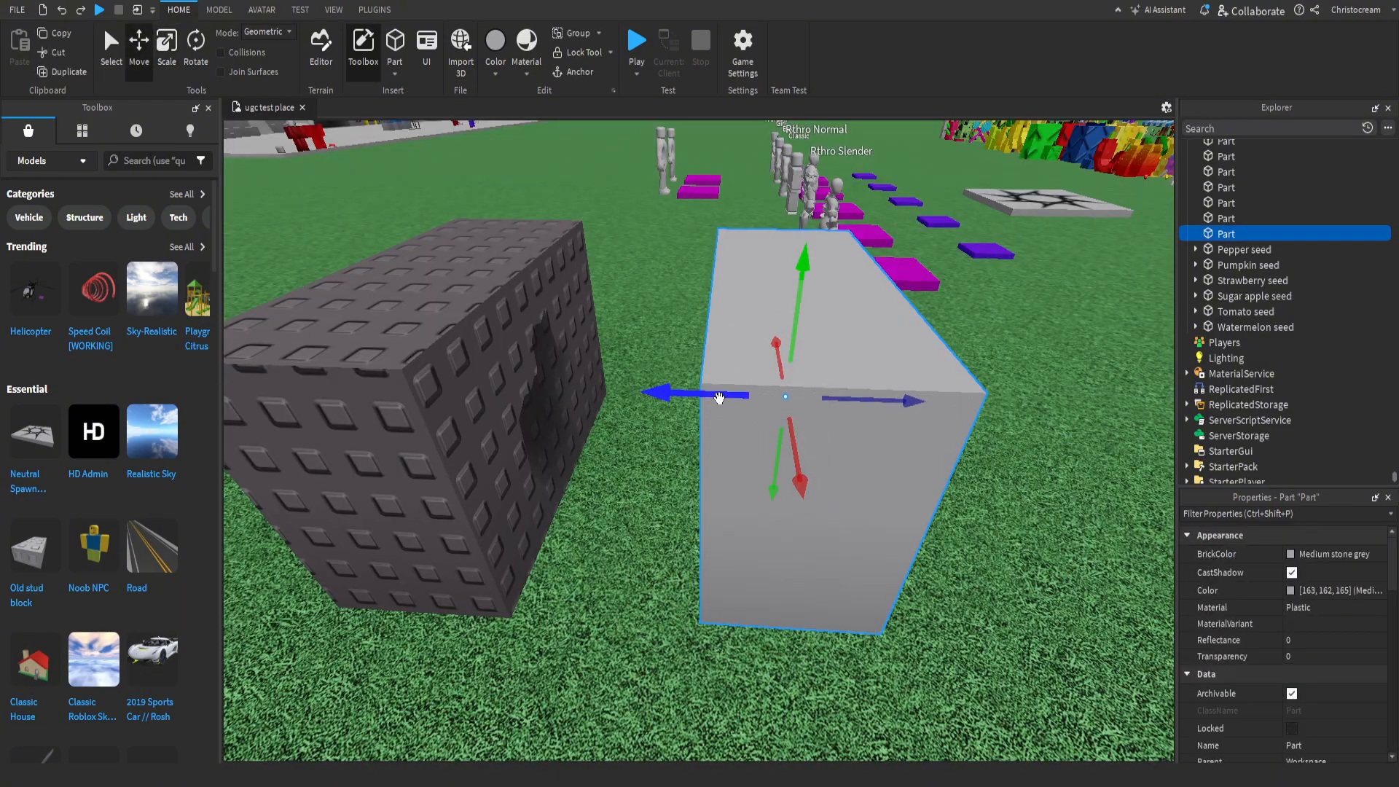
drag(720, 397, 613, 414)
key(w)
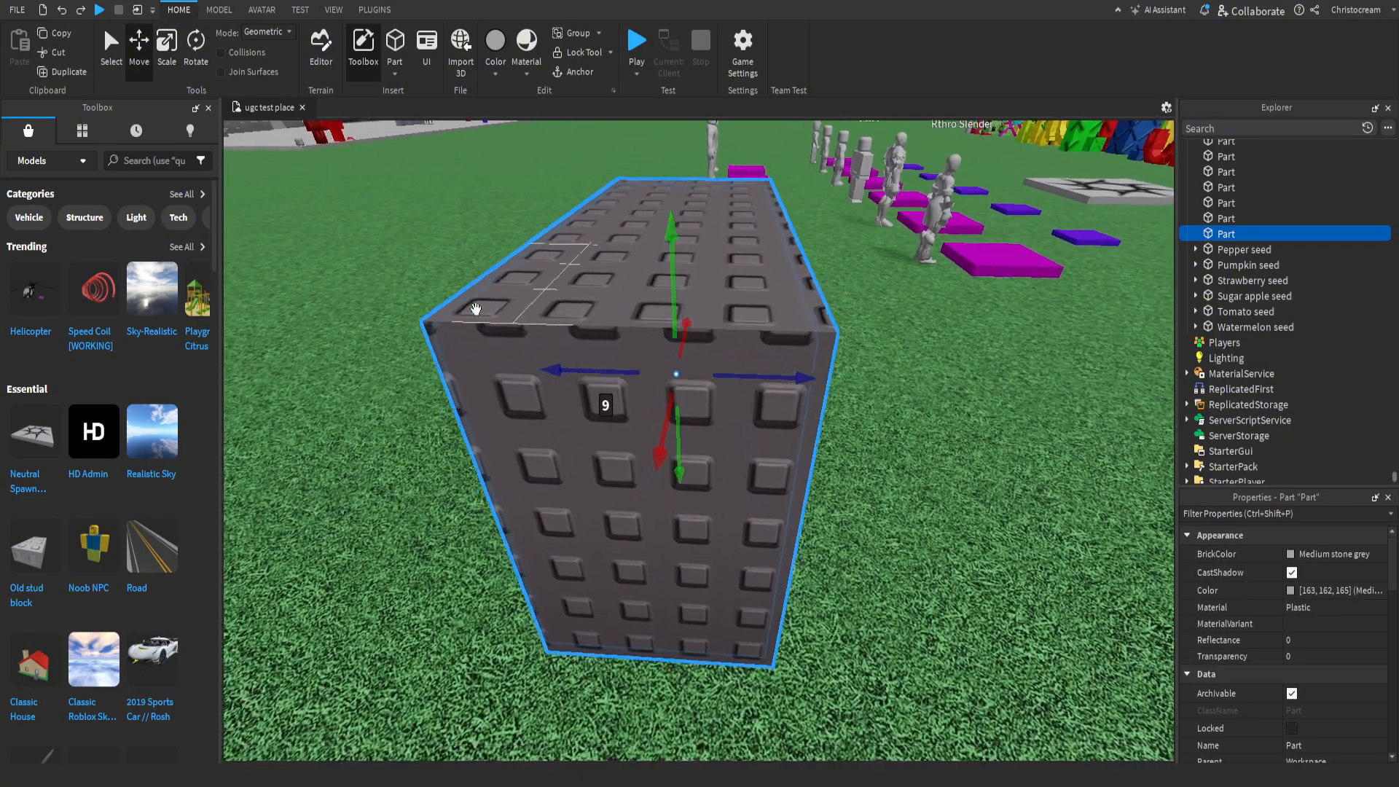
right_drag(684, 403, 684, 403)
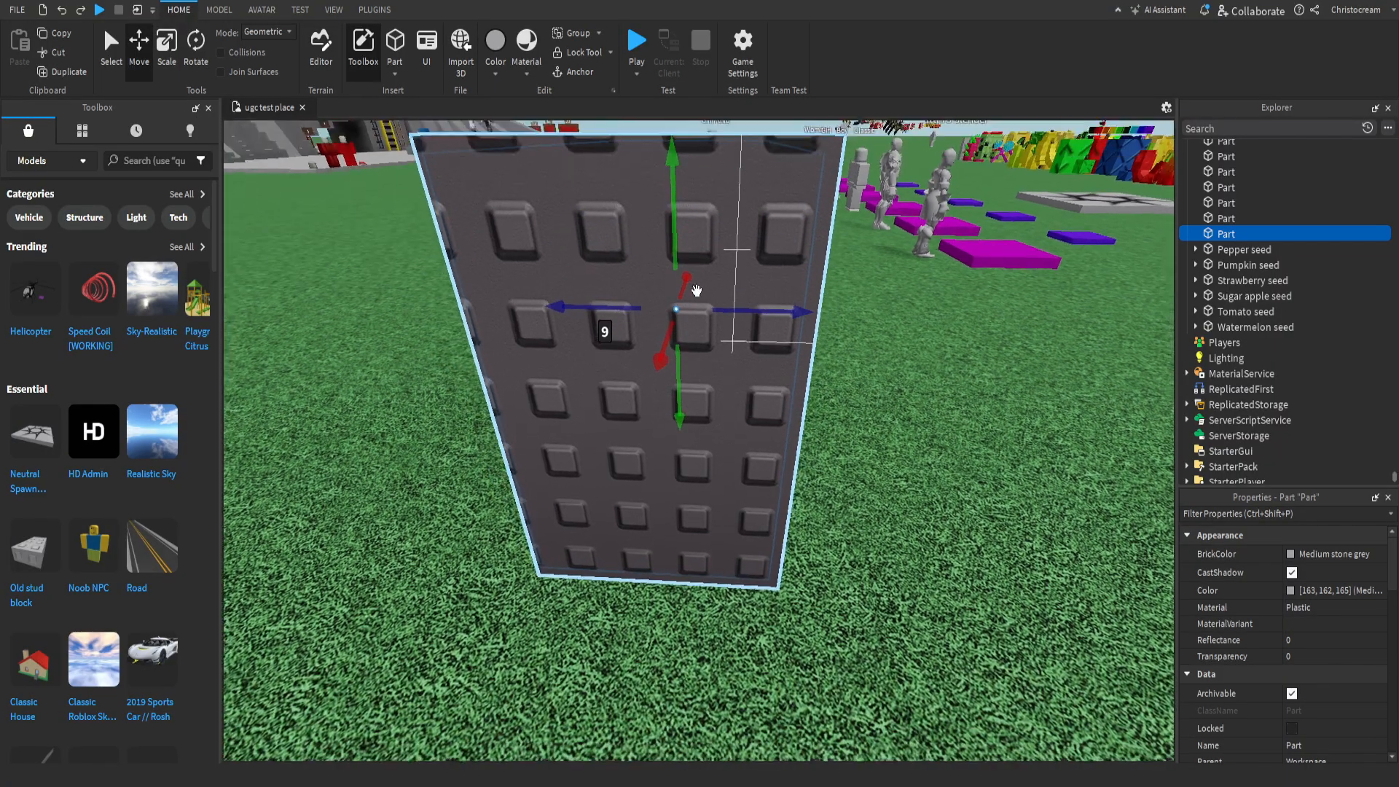
drag(693, 290, 695, 297)
Step: Scale the part to 4.196, 9.646, 6.347 to fit inside the bounds block, and move it 17 studs clear to the side
right_drag(878, 430, 884, 430)
click(167, 51)
drag(759, 413, 763, 412)
right_drag(712, 300, 713, 300)
right_drag(656, 431, 690, 447)
scroll(1269, 614, down, 5)
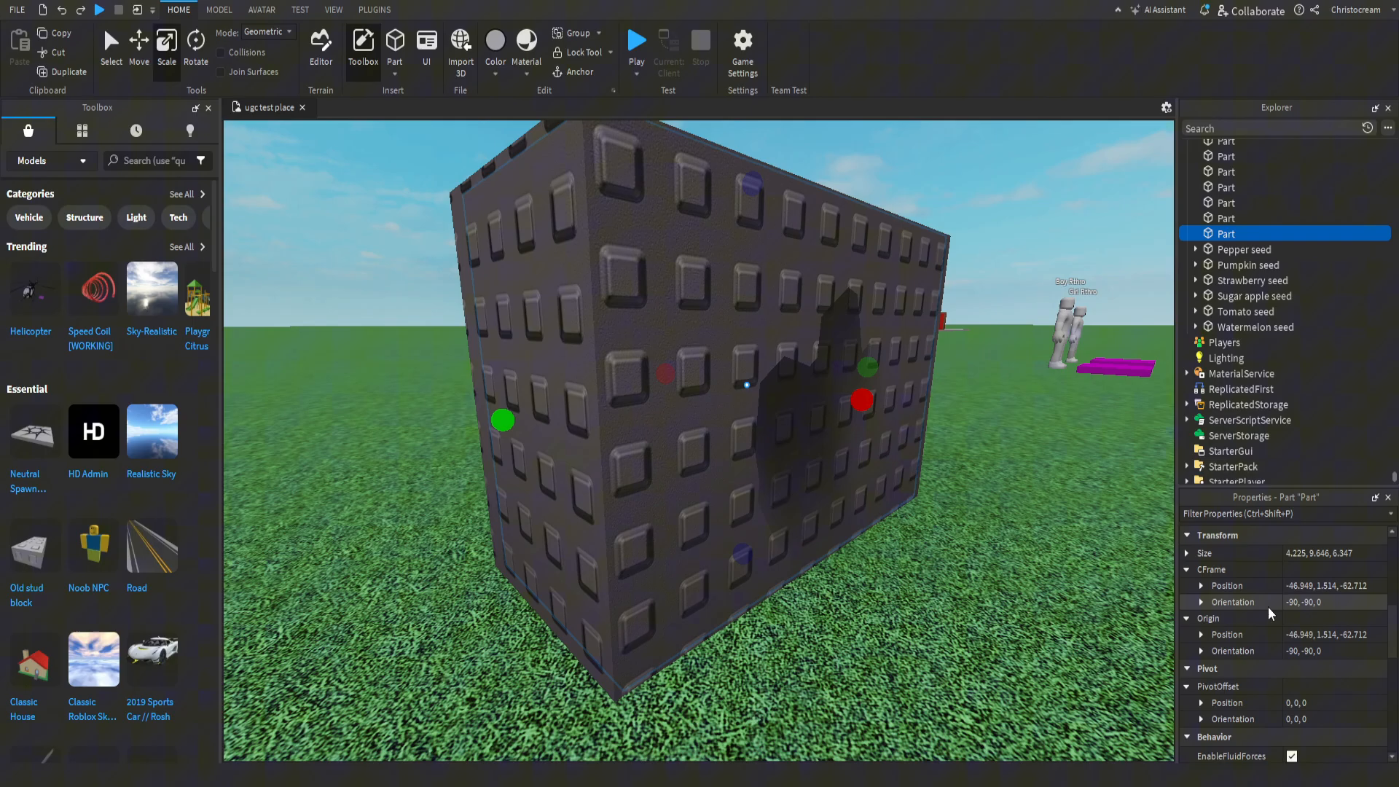
click(1290, 553)
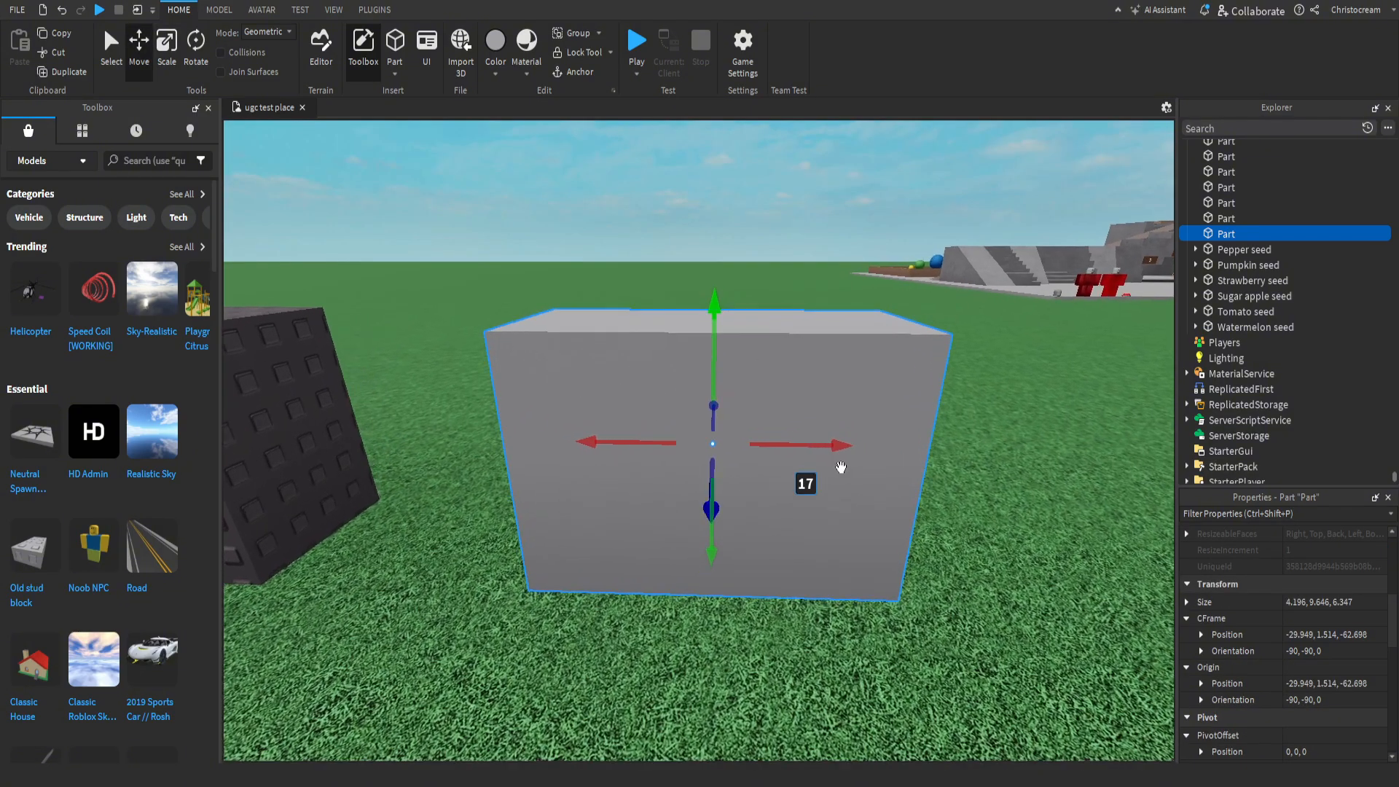
key(f)
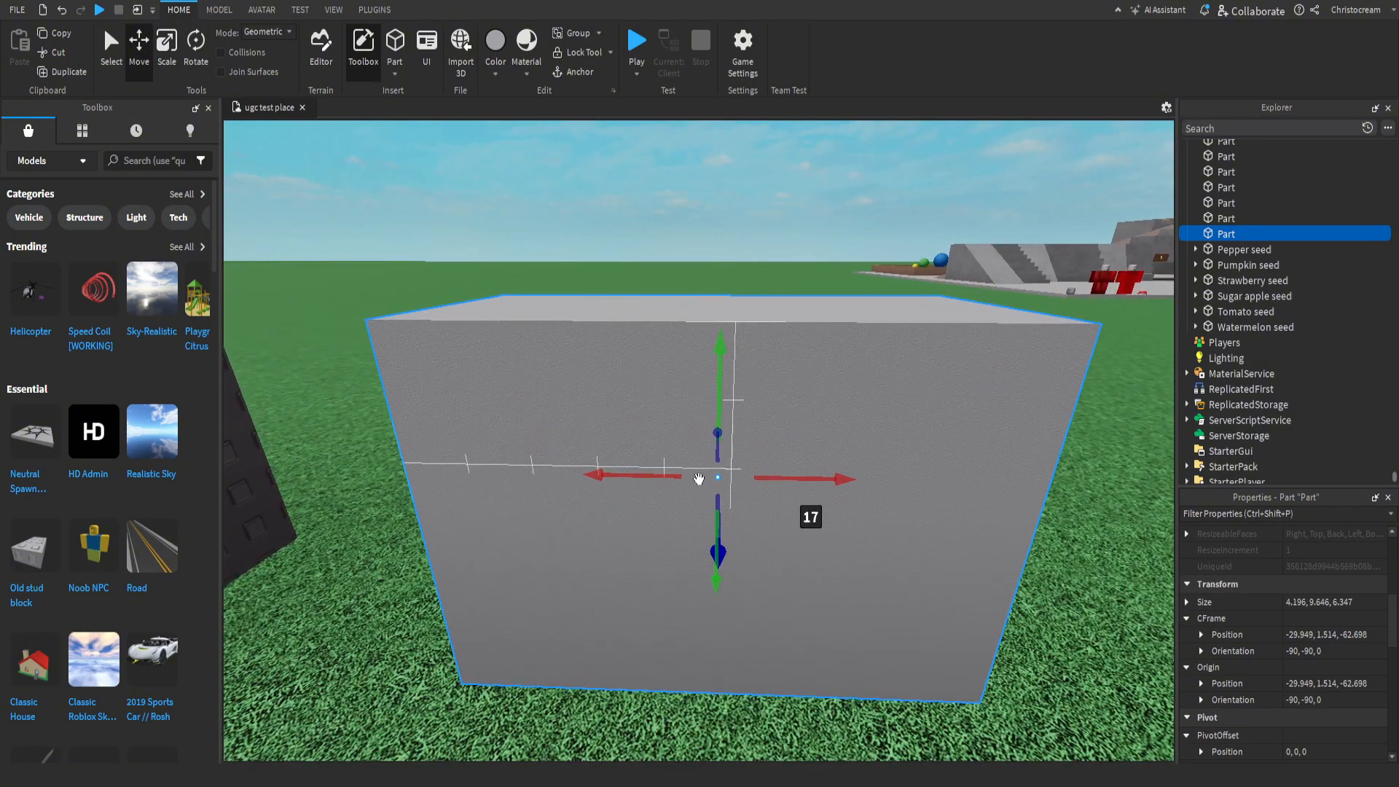
Step: Export the grey part as an OBJ file named Background in the UGC Hats folder
right_click(1216, 234)
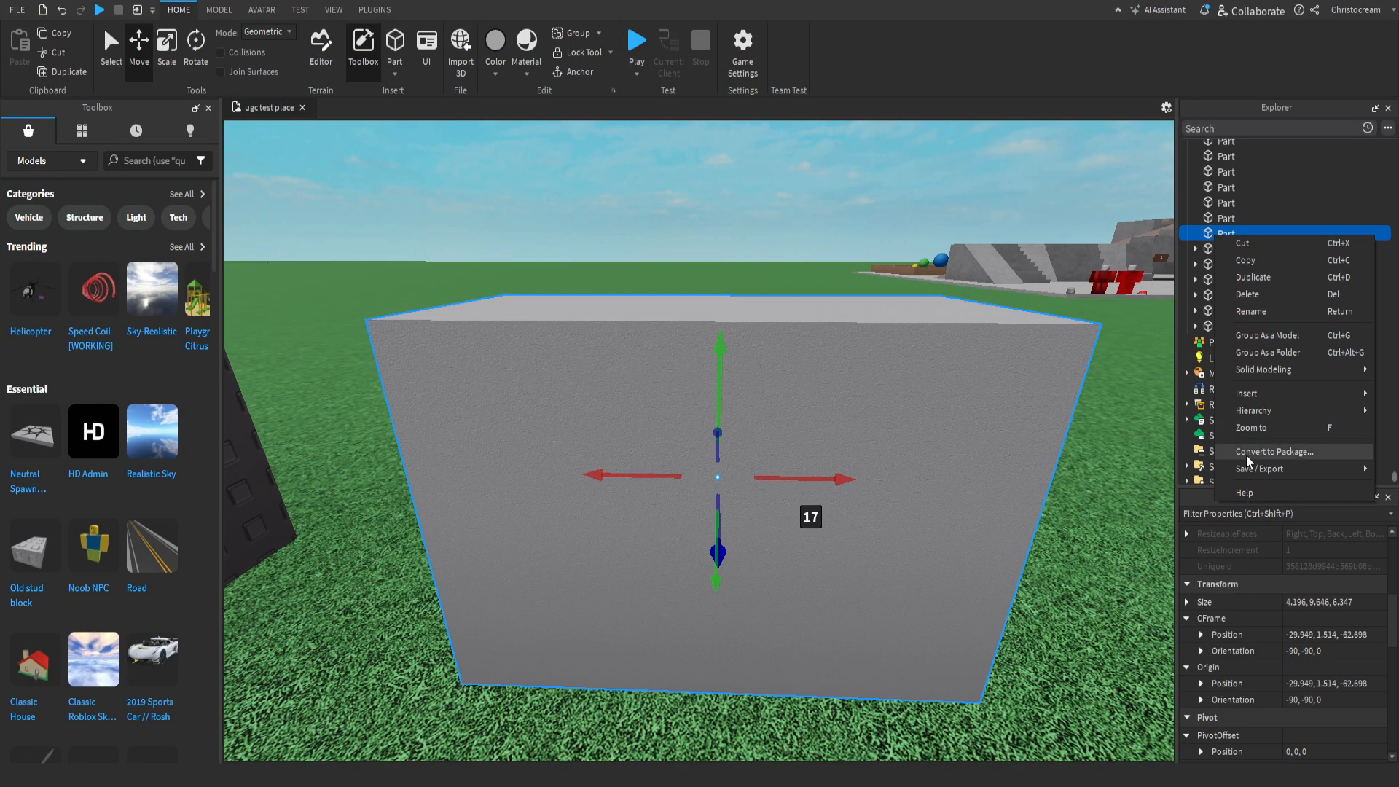
mouse_move(1253, 468)
click(1144, 503)
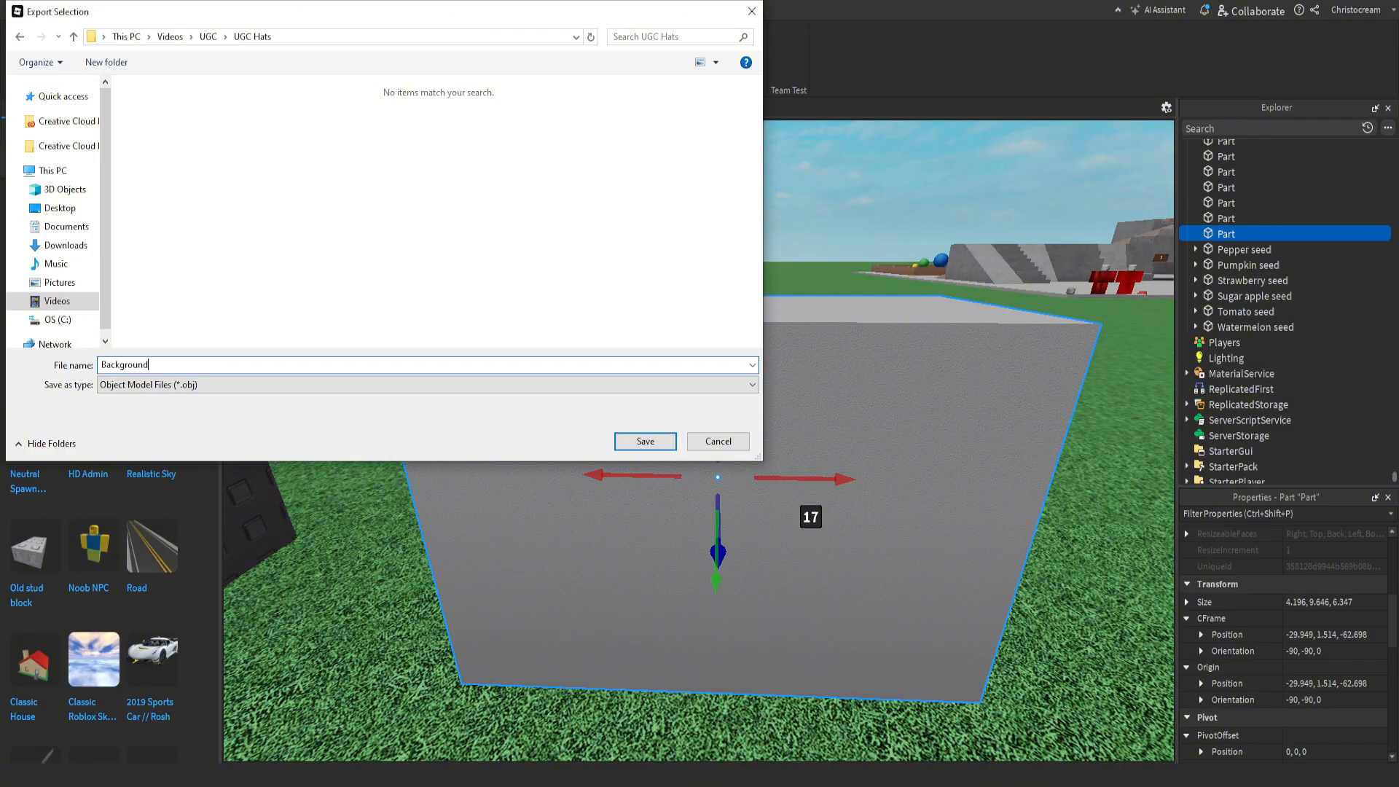
click(173, 384)
click(643, 444)
click(642, 443)
Step: Remove the exported grey part from the place and return the view to the studded bounds block
scroll(617, 420, down, 3)
right_drag(616, 408, 620, 420)
scroll(619, 420, up, 1)
key(ctrl+z)
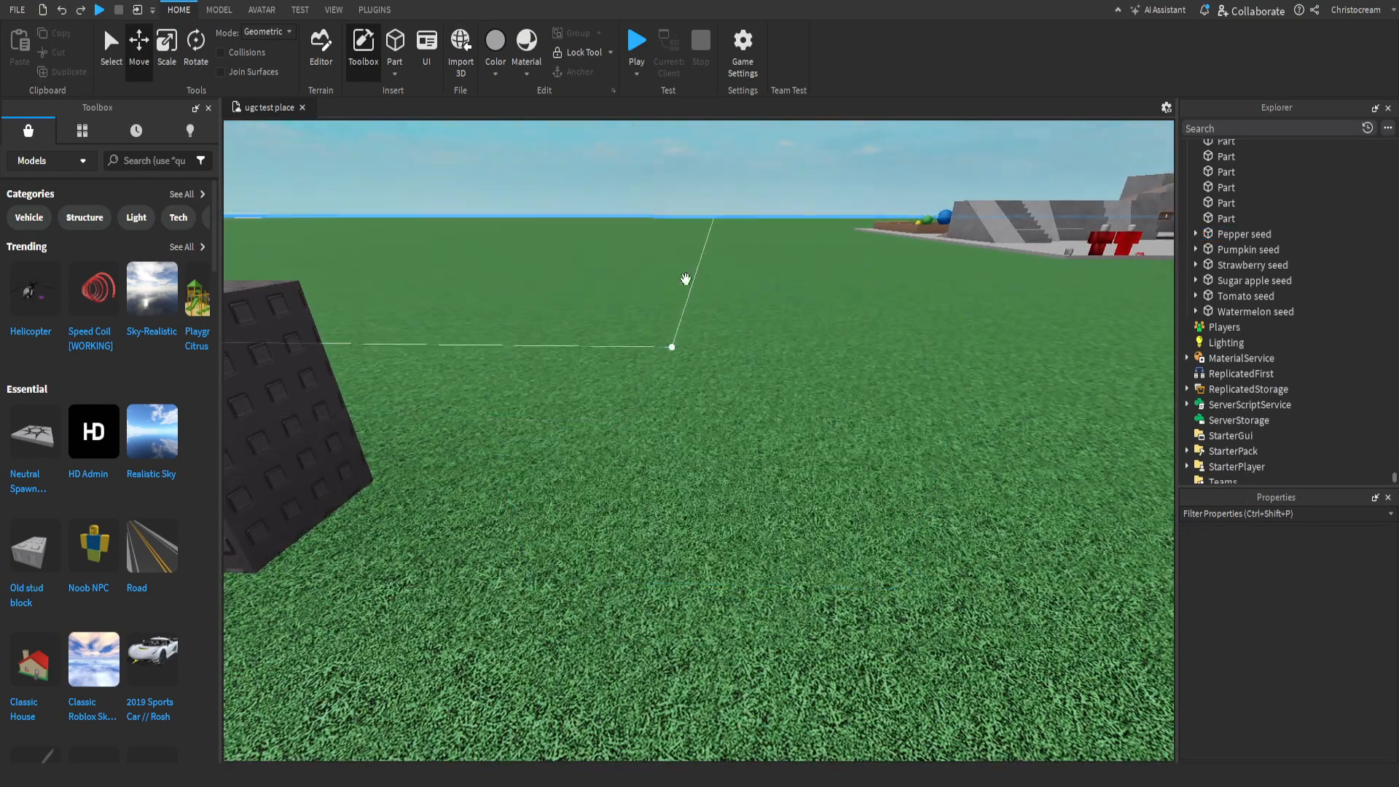
key(s)
key(a)
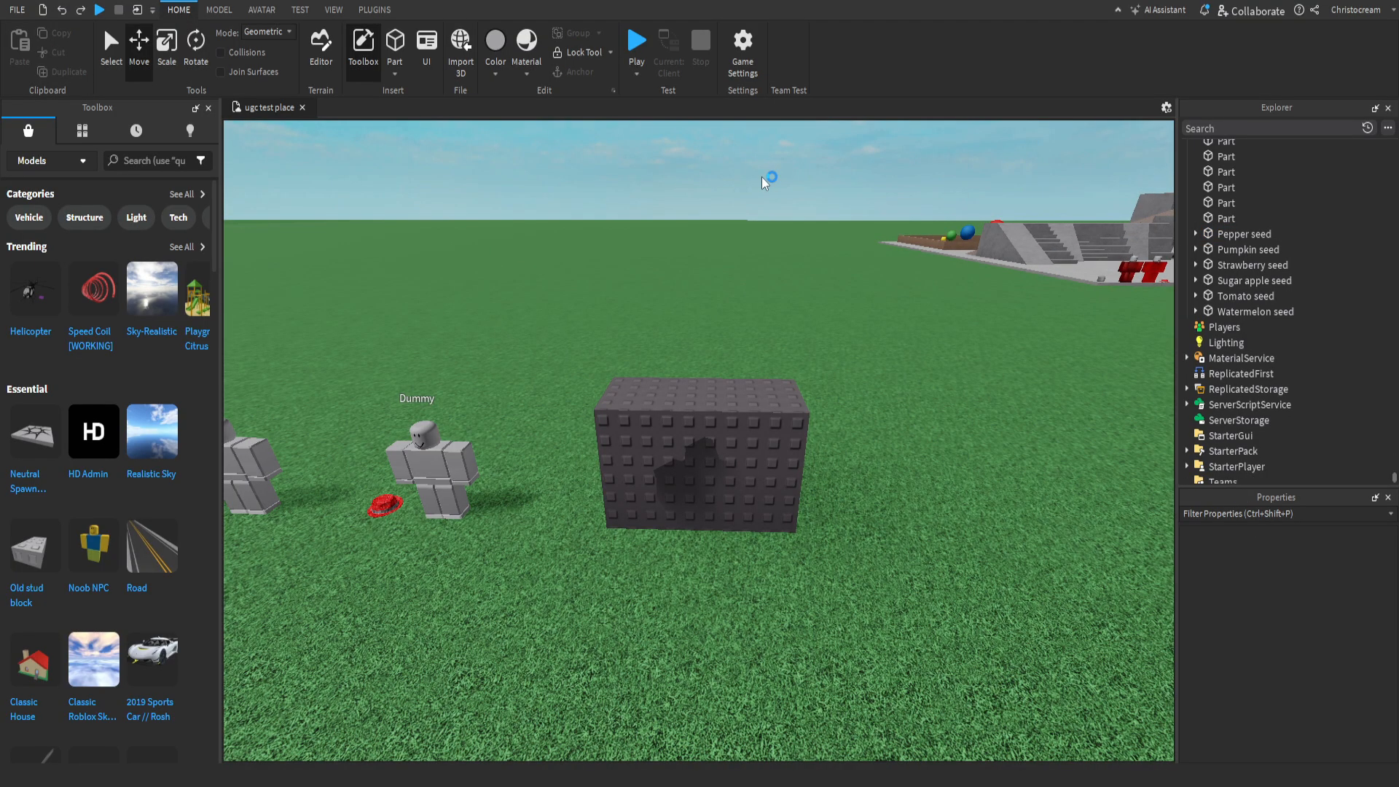
Step: Import Background.obj from the UGC Hats folder into the empty Blender scene as a Wavefront OBJ
click(32, 16)
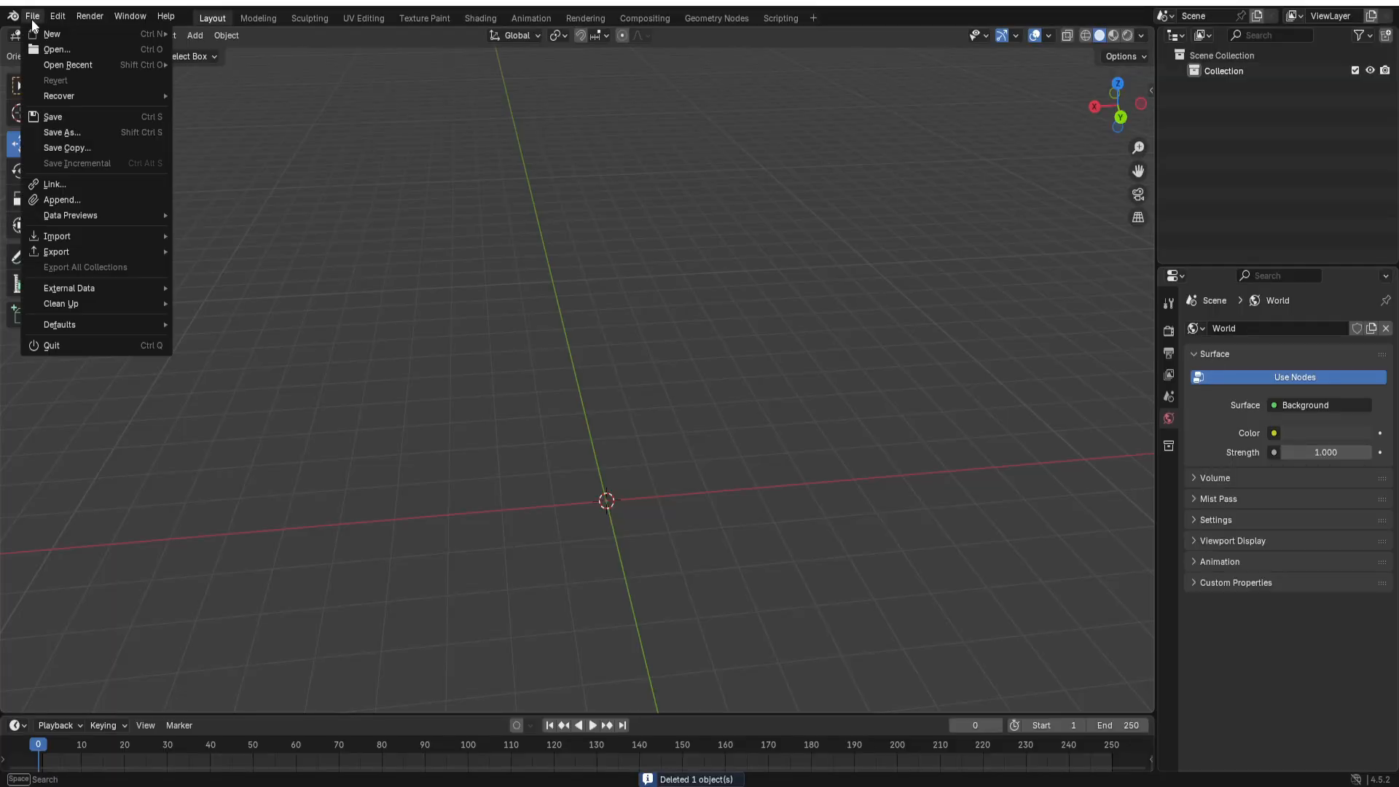
mouse_move(71, 235)
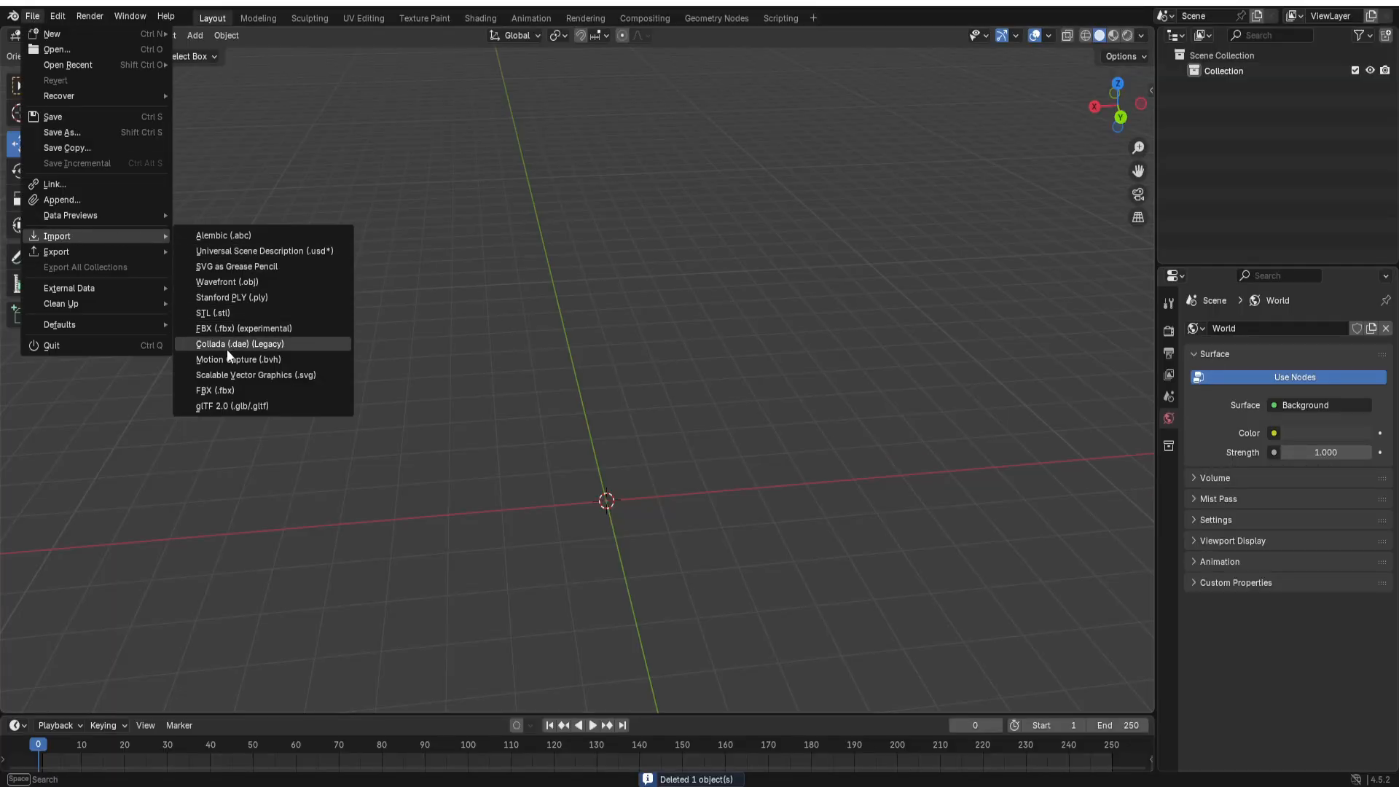
click(252, 283)
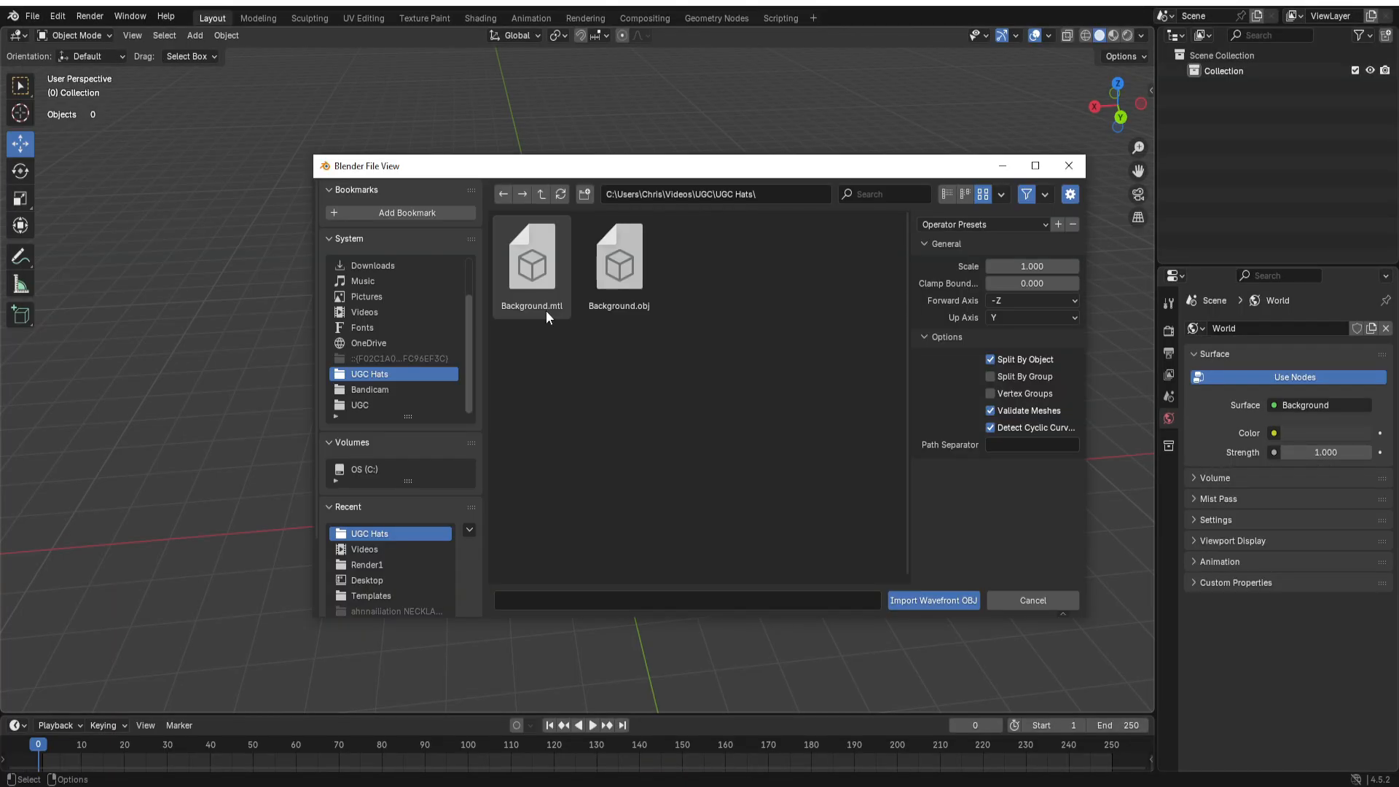
click(636, 307)
double_click(636, 308)
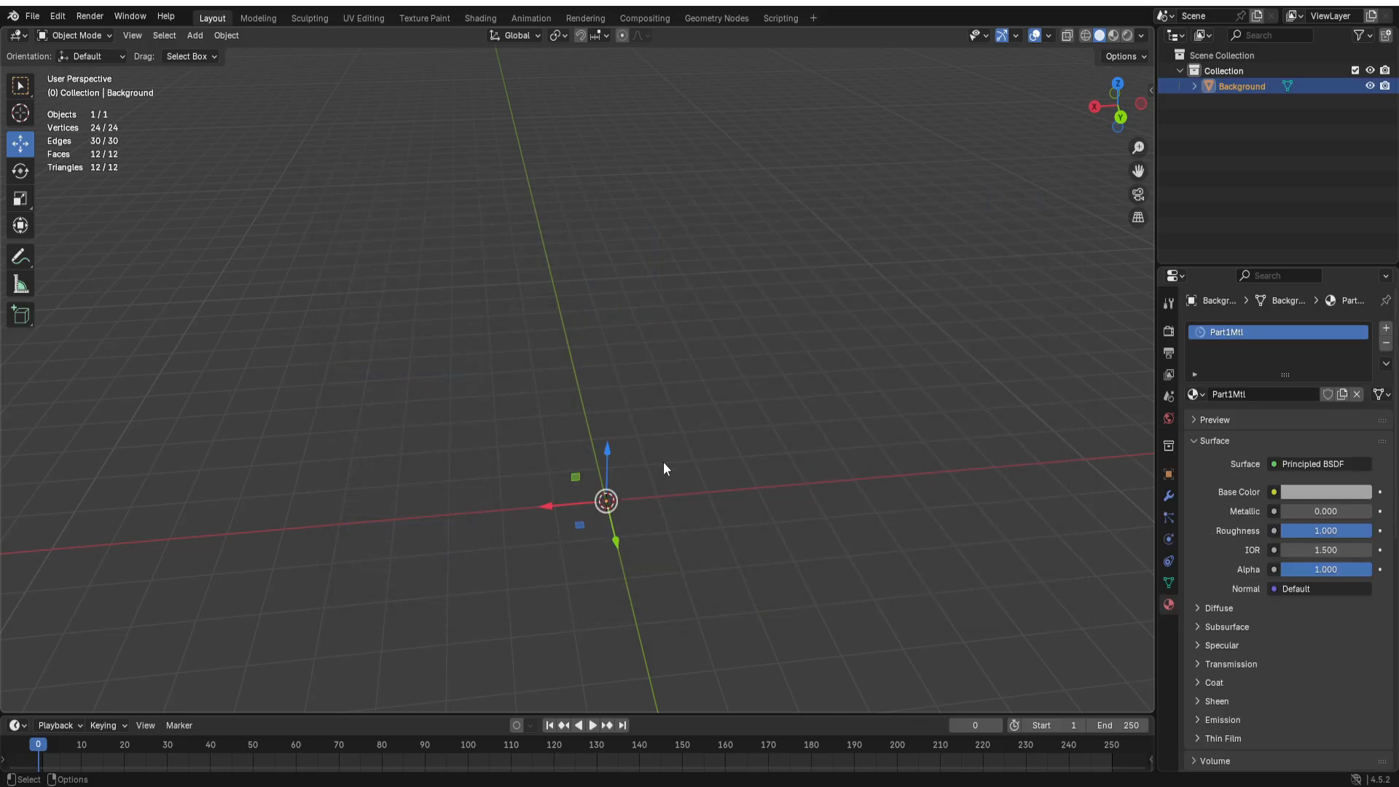
Step: Set the imported block's geometry to its origin so it is centred in the scene
middle_drag(664, 466, 269, 400)
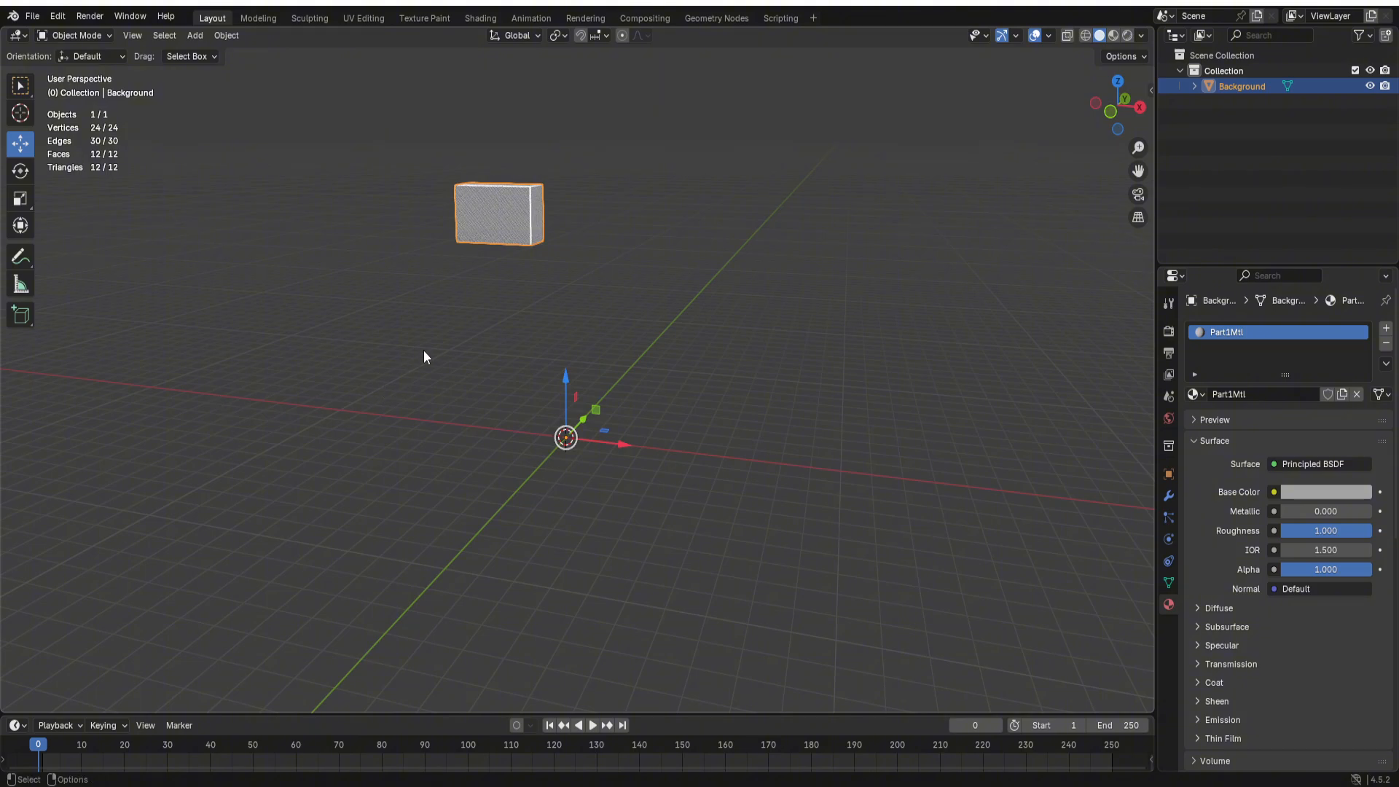
right_click(562, 433)
mouse_move(553, 497)
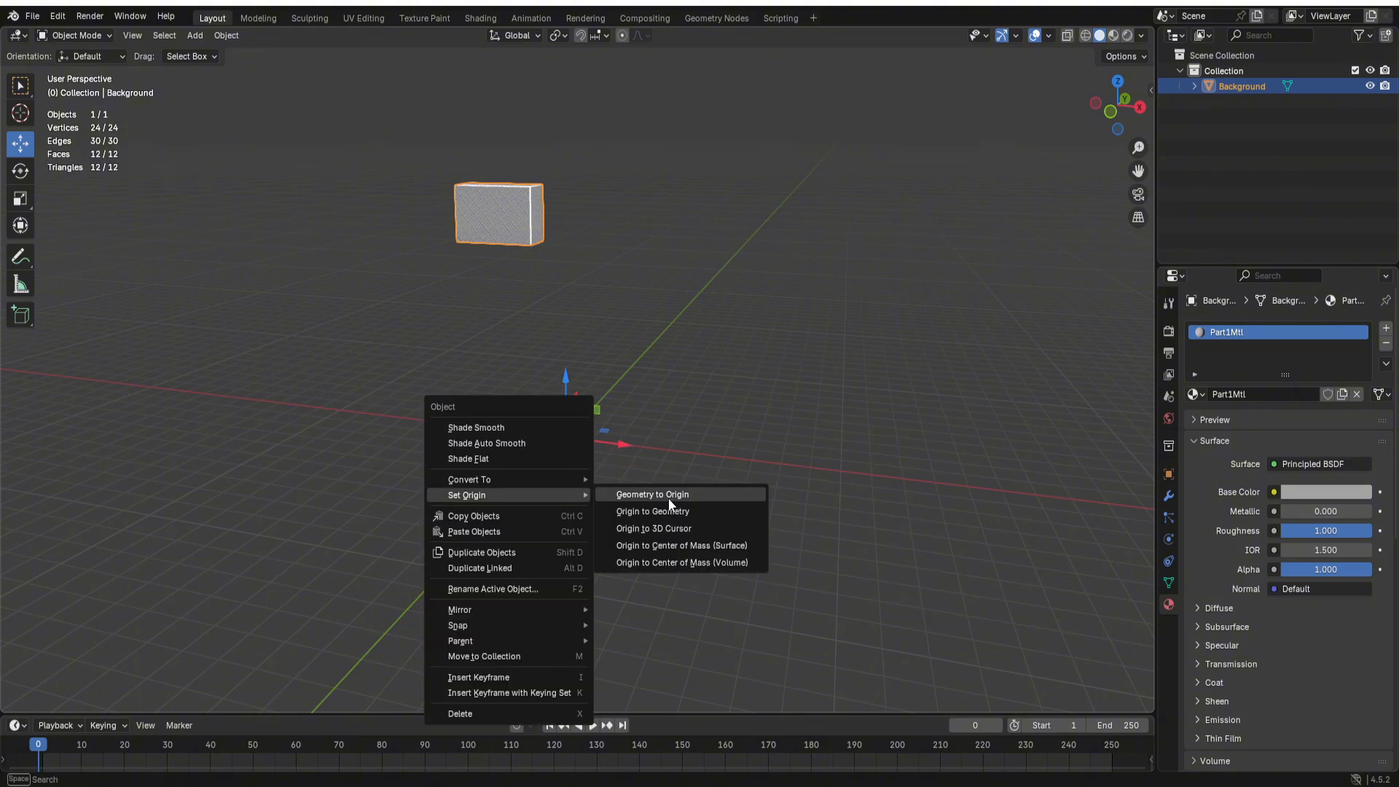
click(669, 500)
Step: Raise the block along the Z axis until its base is near the grid floor
scroll(671, 459, up, 3)
middle_drag(671, 458, 328, 423)
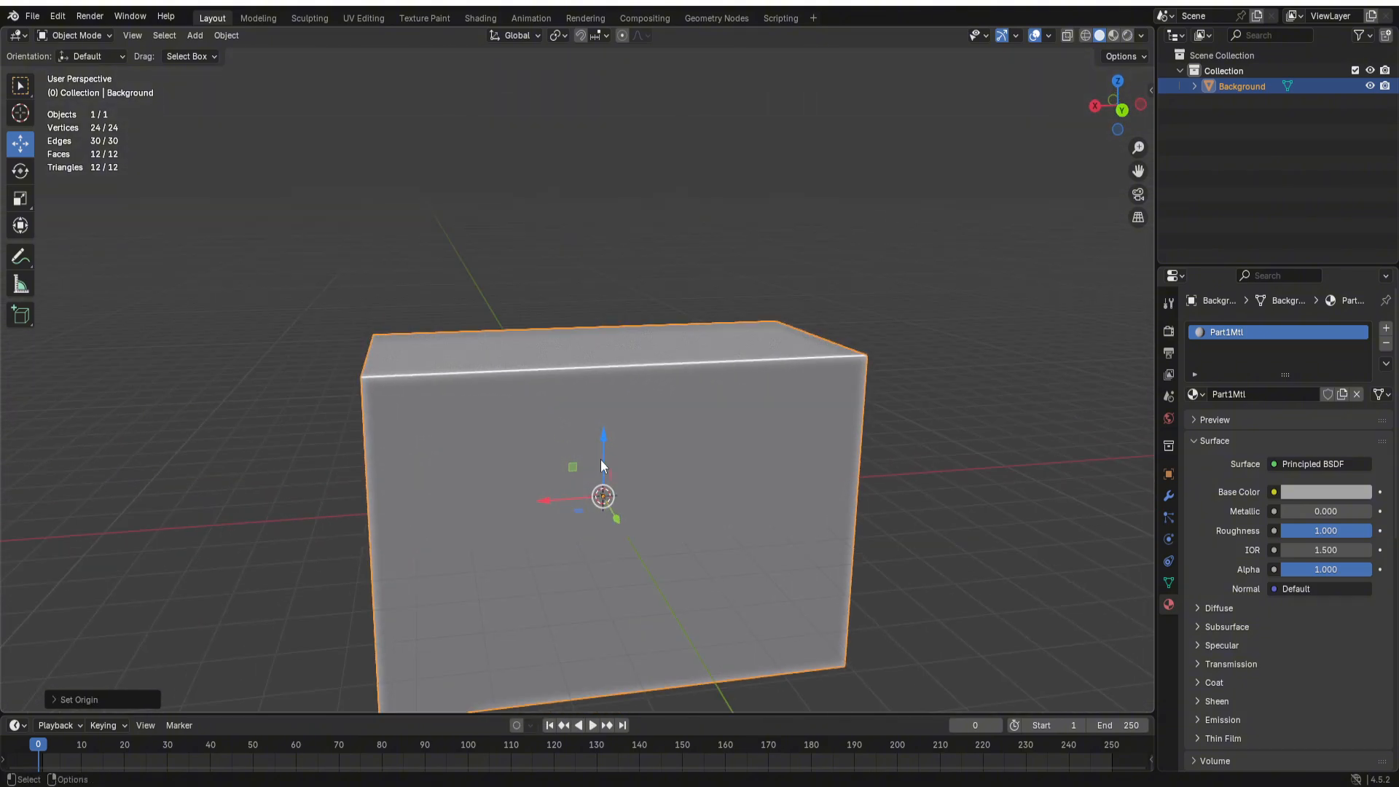
drag(604, 454, 625, 248)
mouse_move(622, 287)
middle_down()
mouse_move(688, 310)
mouse_move(637, 306)
middle_up()
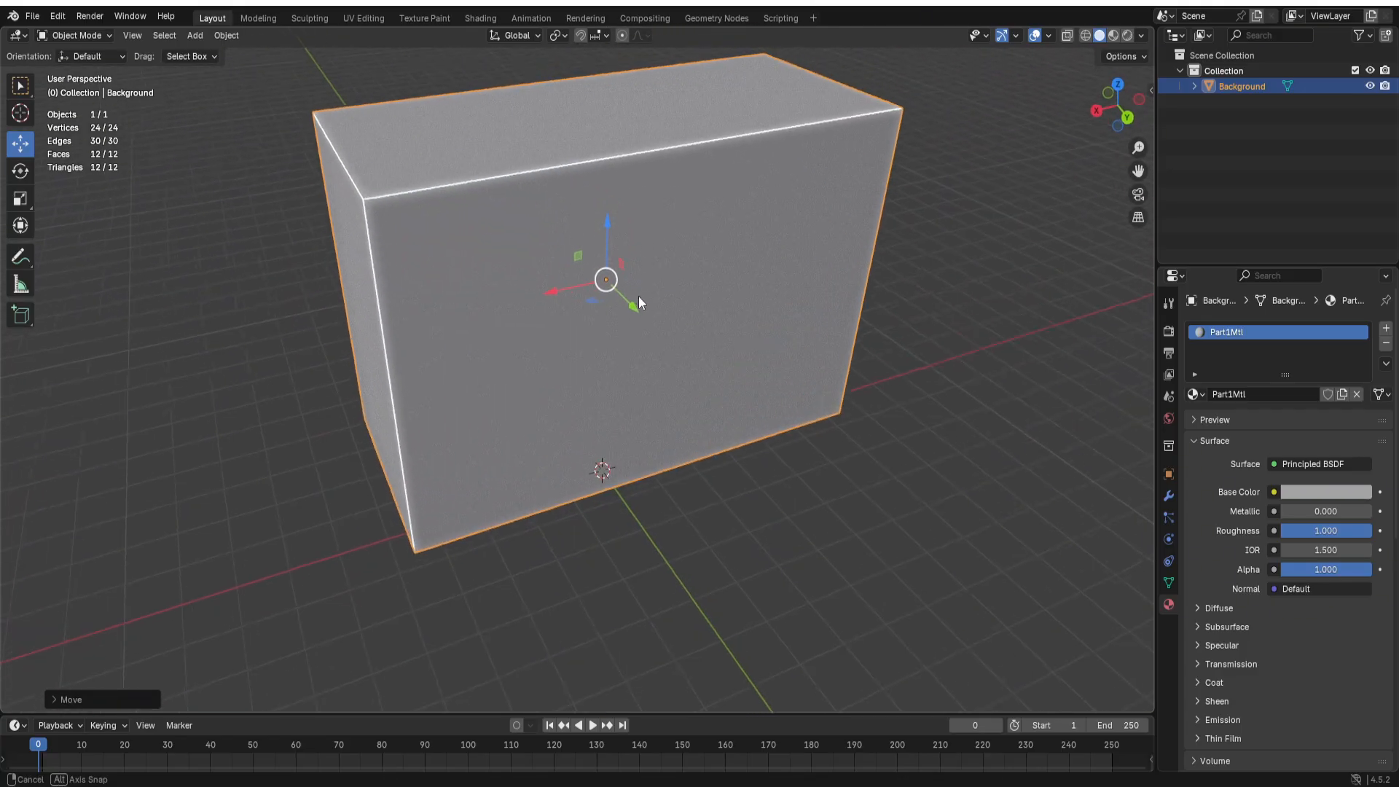
Step: Add an Image Texture to the block material's Base Color and load Classic.png from the UGC Hats folder
key(shift+grave)
click(659, 428)
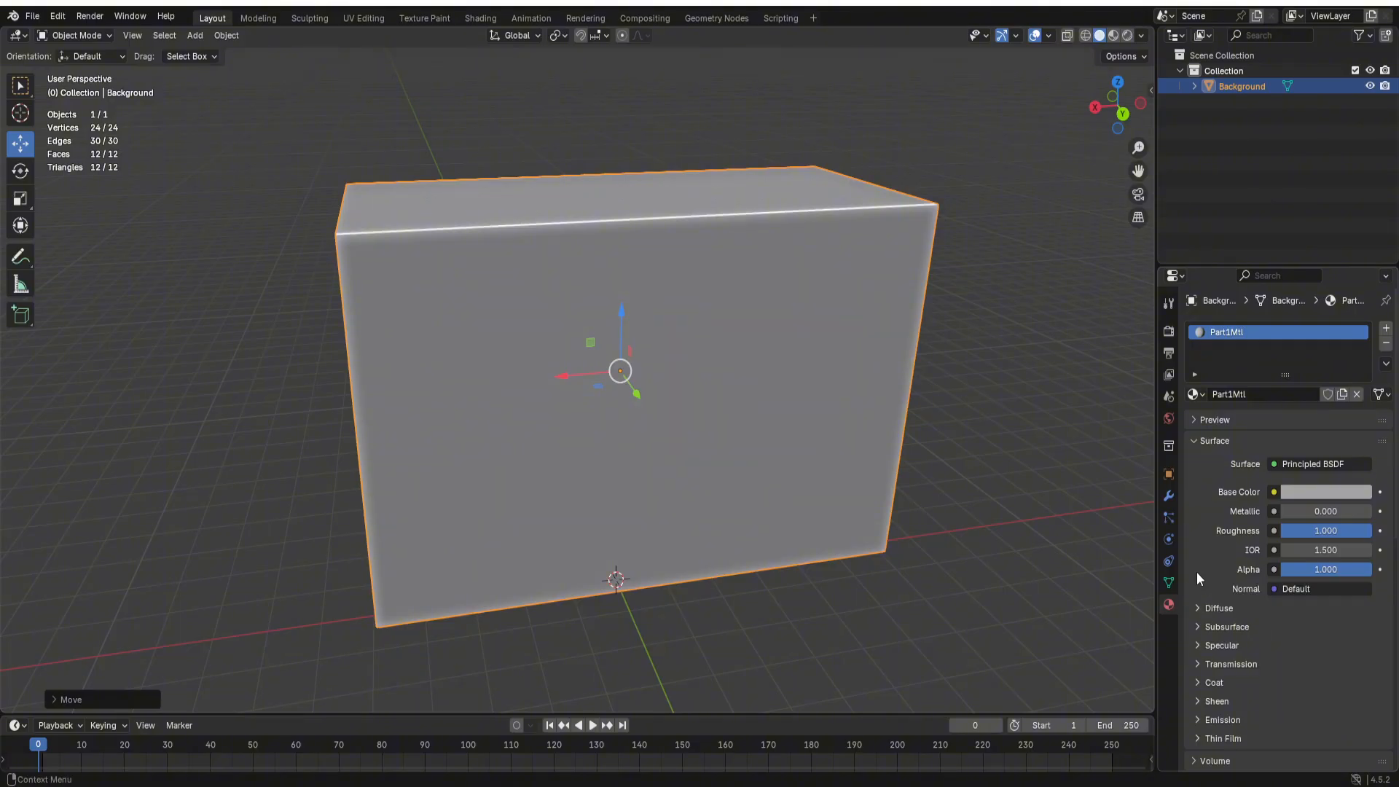
click(1275, 493)
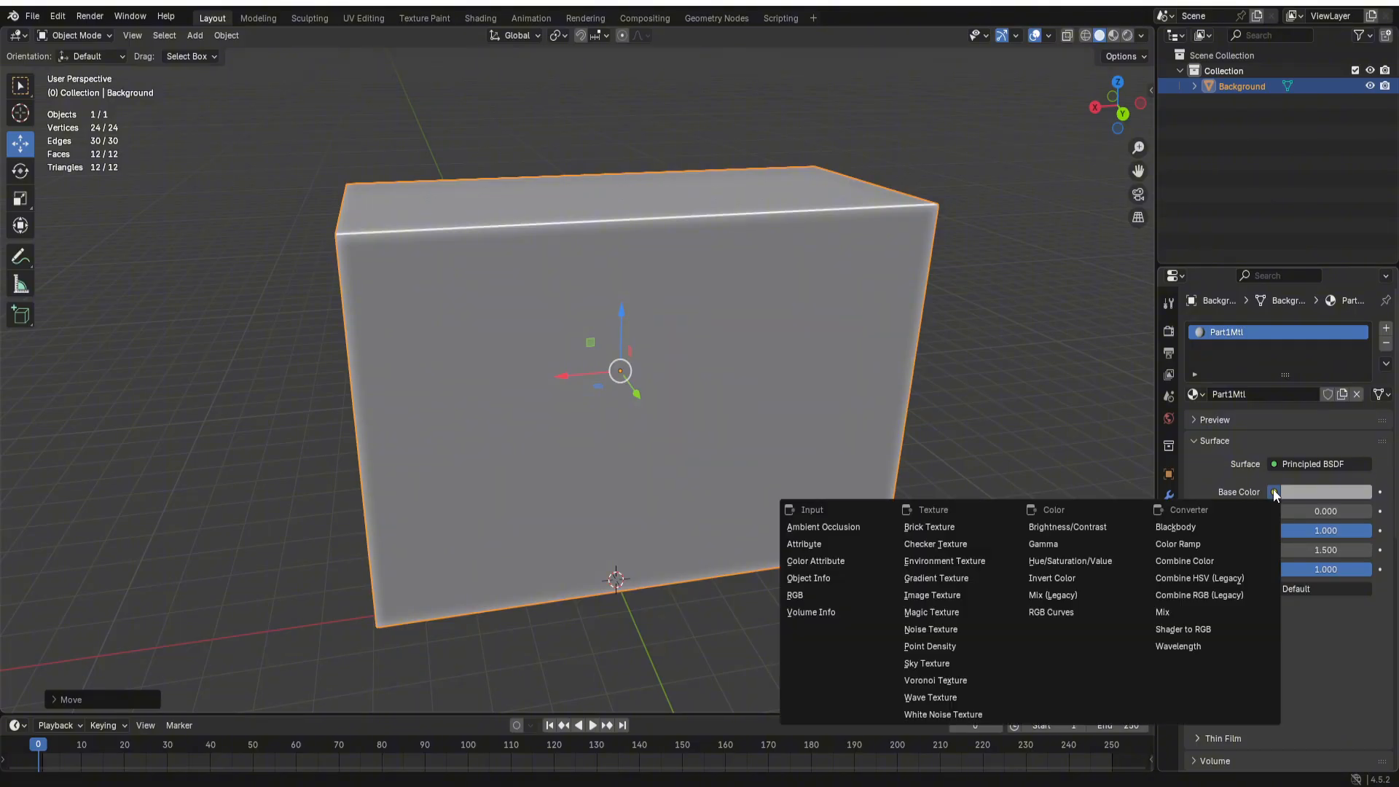
click(922, 597)
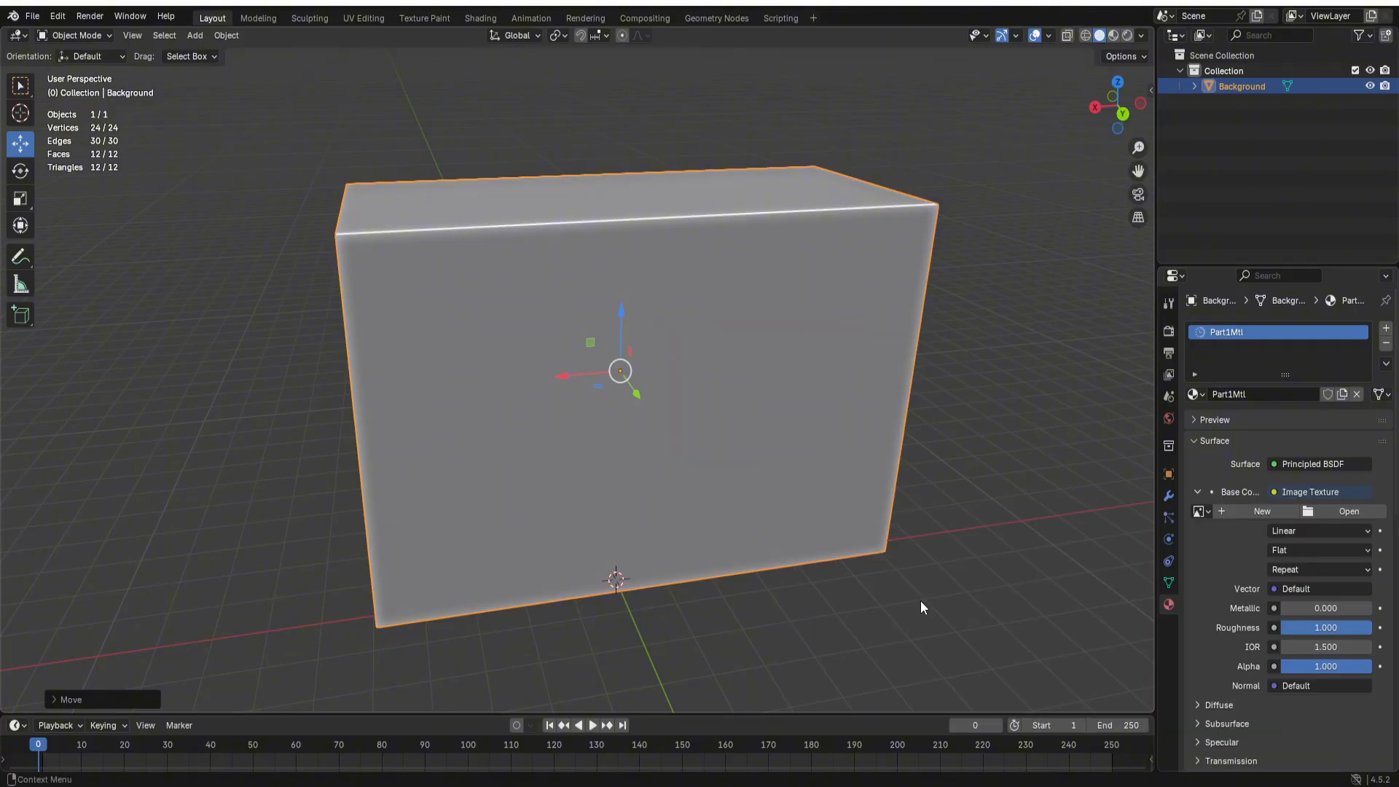
click(1349, 512)
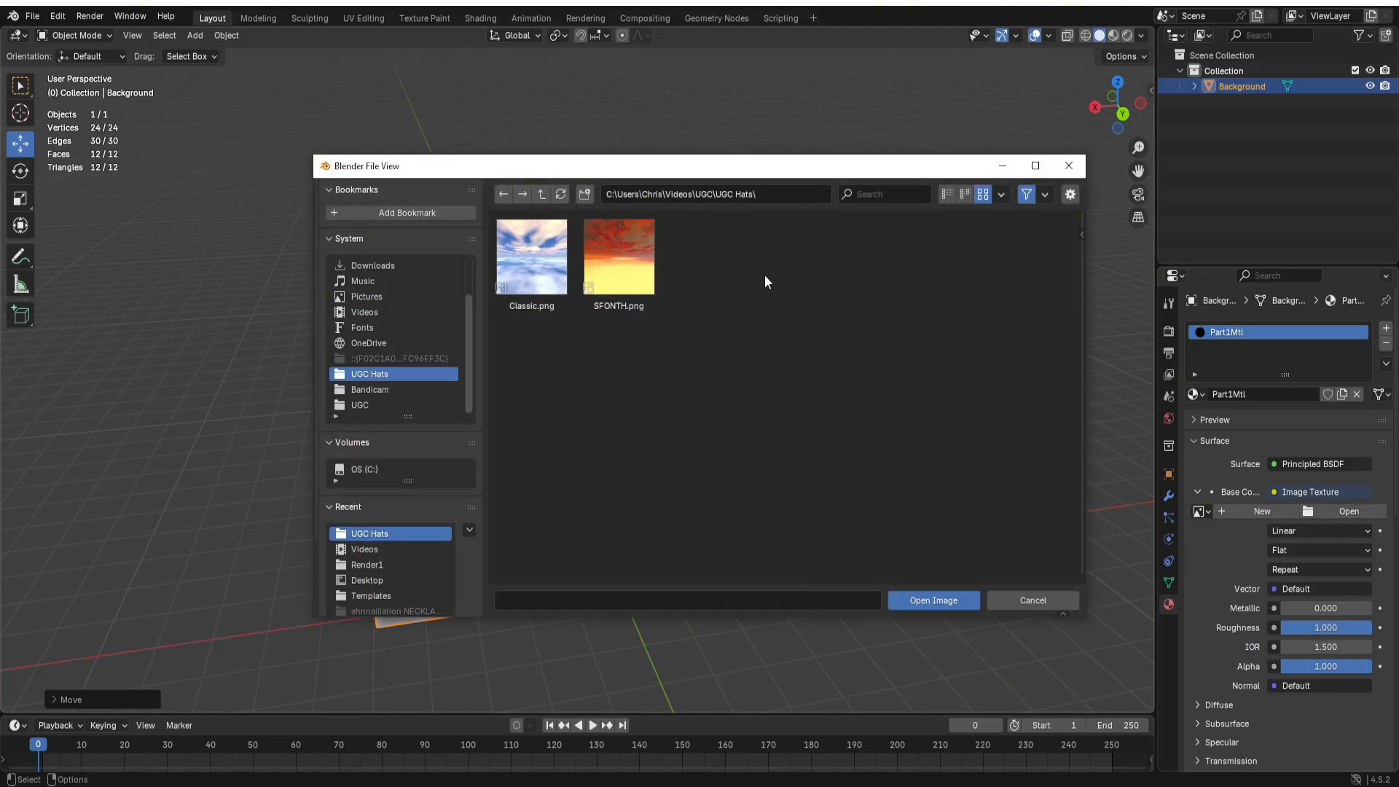
click(526, 269)
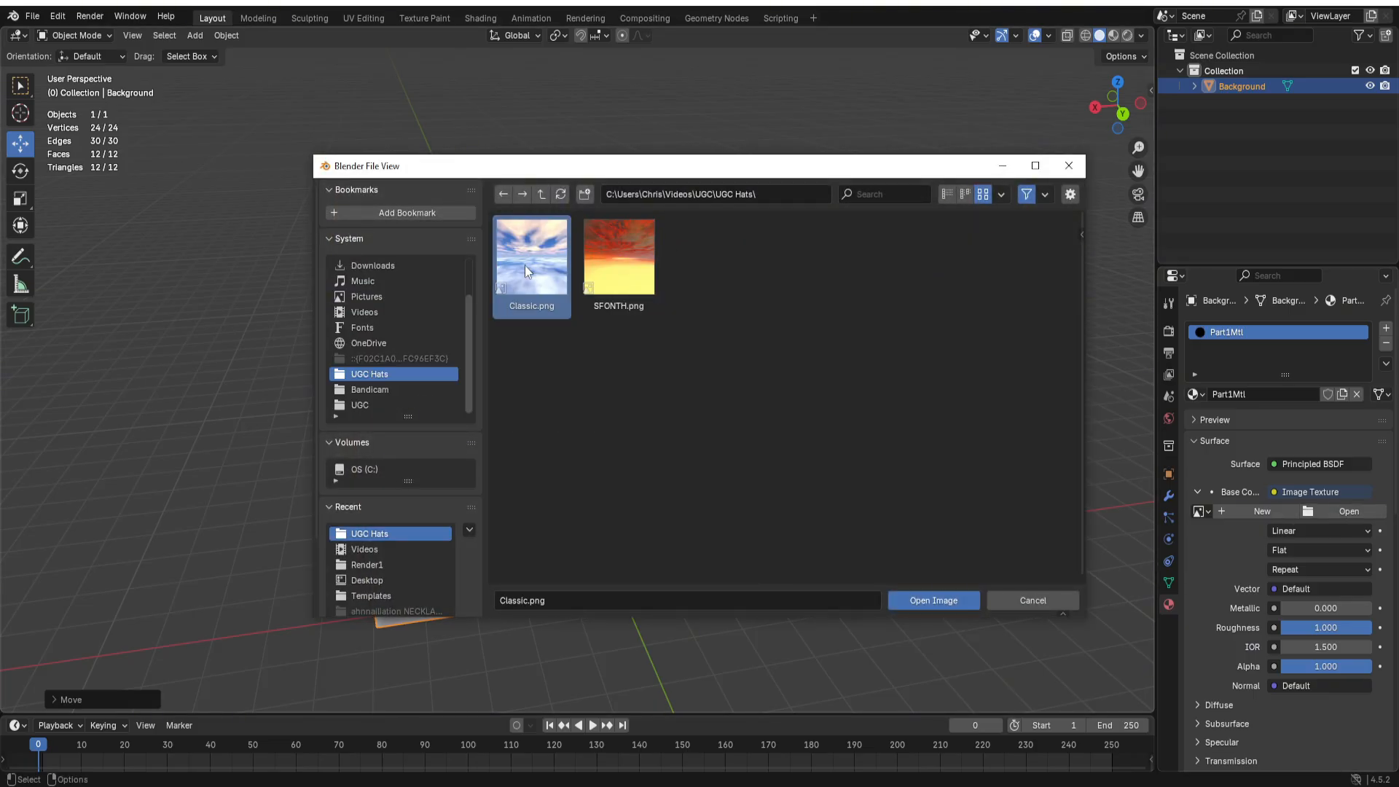
double_click(525, 265)
Step: Enter Edit Mode on the block, select all of its geometry and switch to the UV Editing workspace
middle_drag(519, 266, 686, 371)
key(Tab)
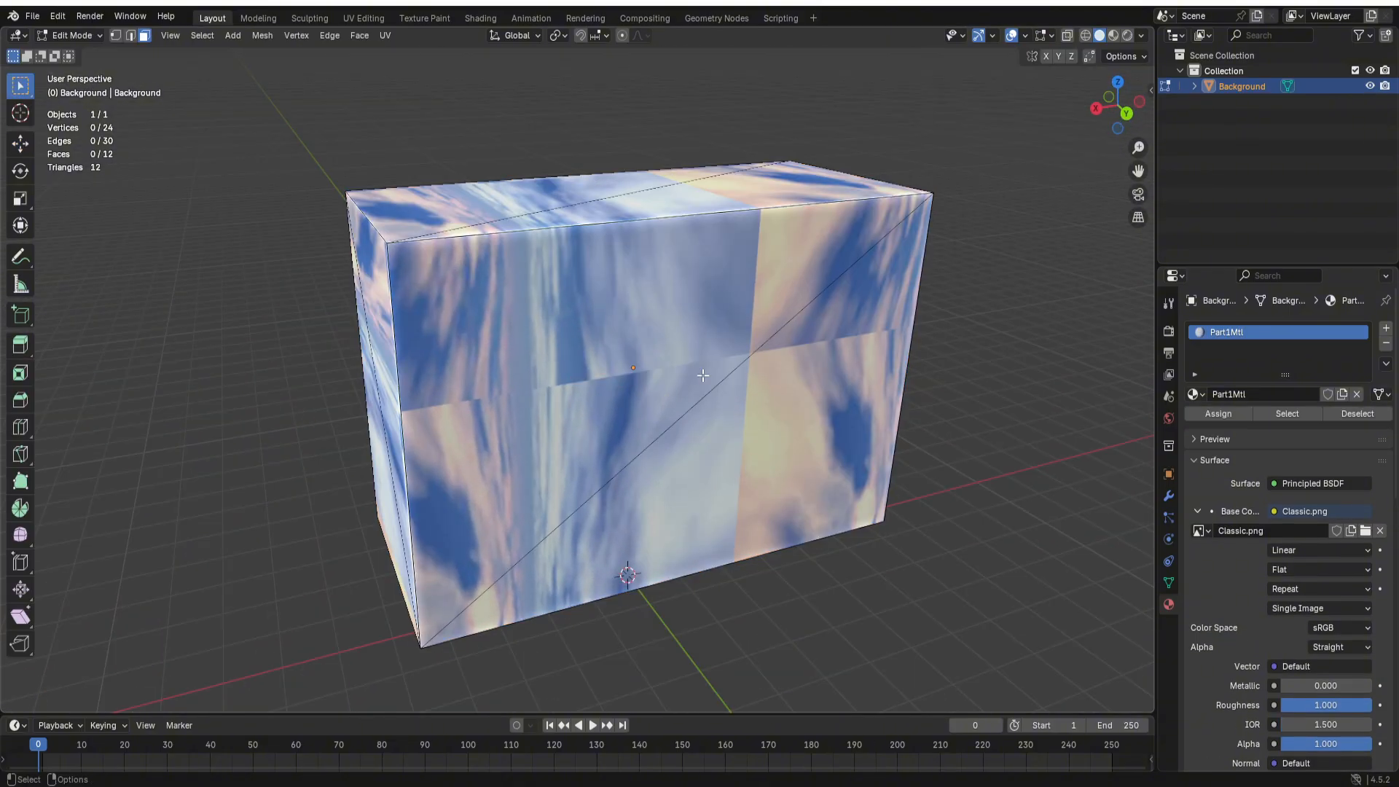
key(a)
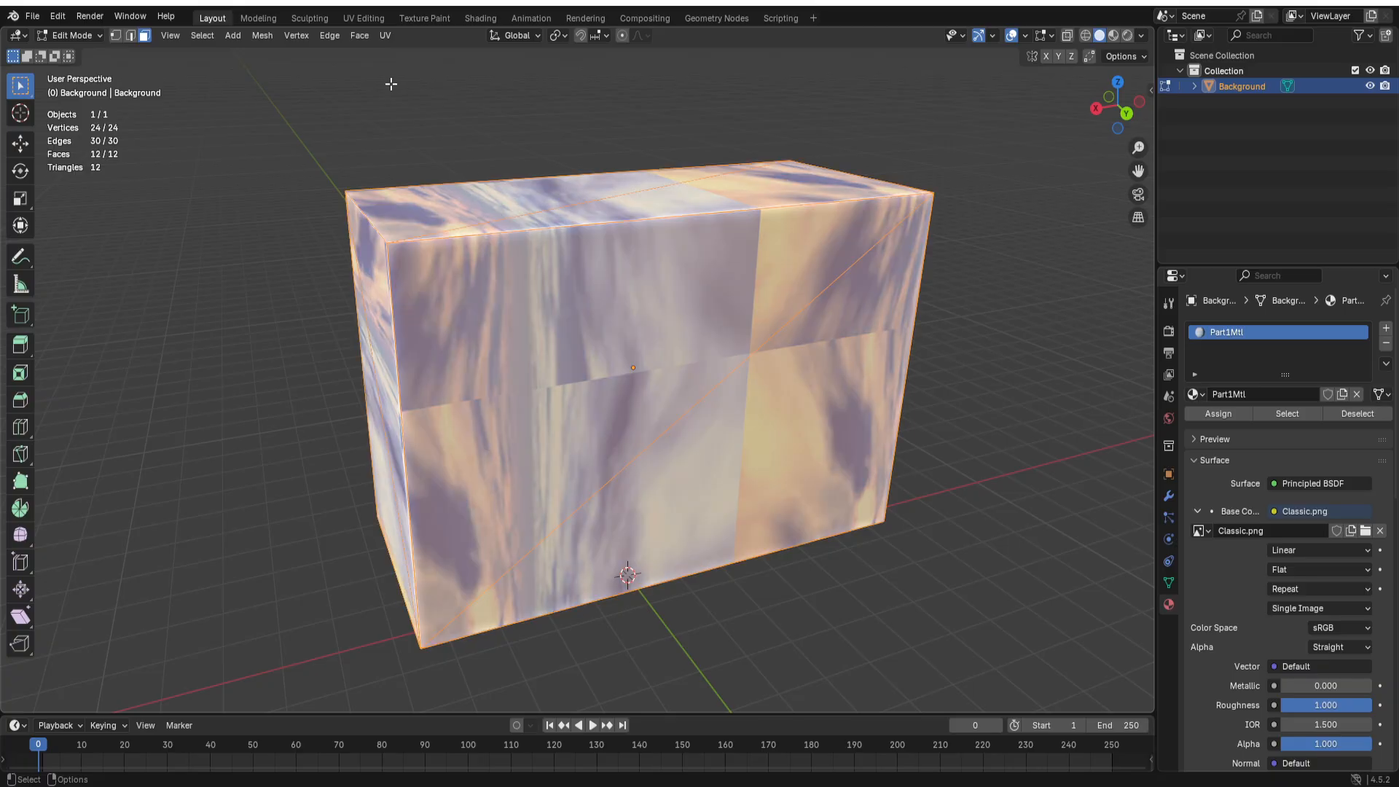
click(362, 17)
scroll(786, 299, down, 5)
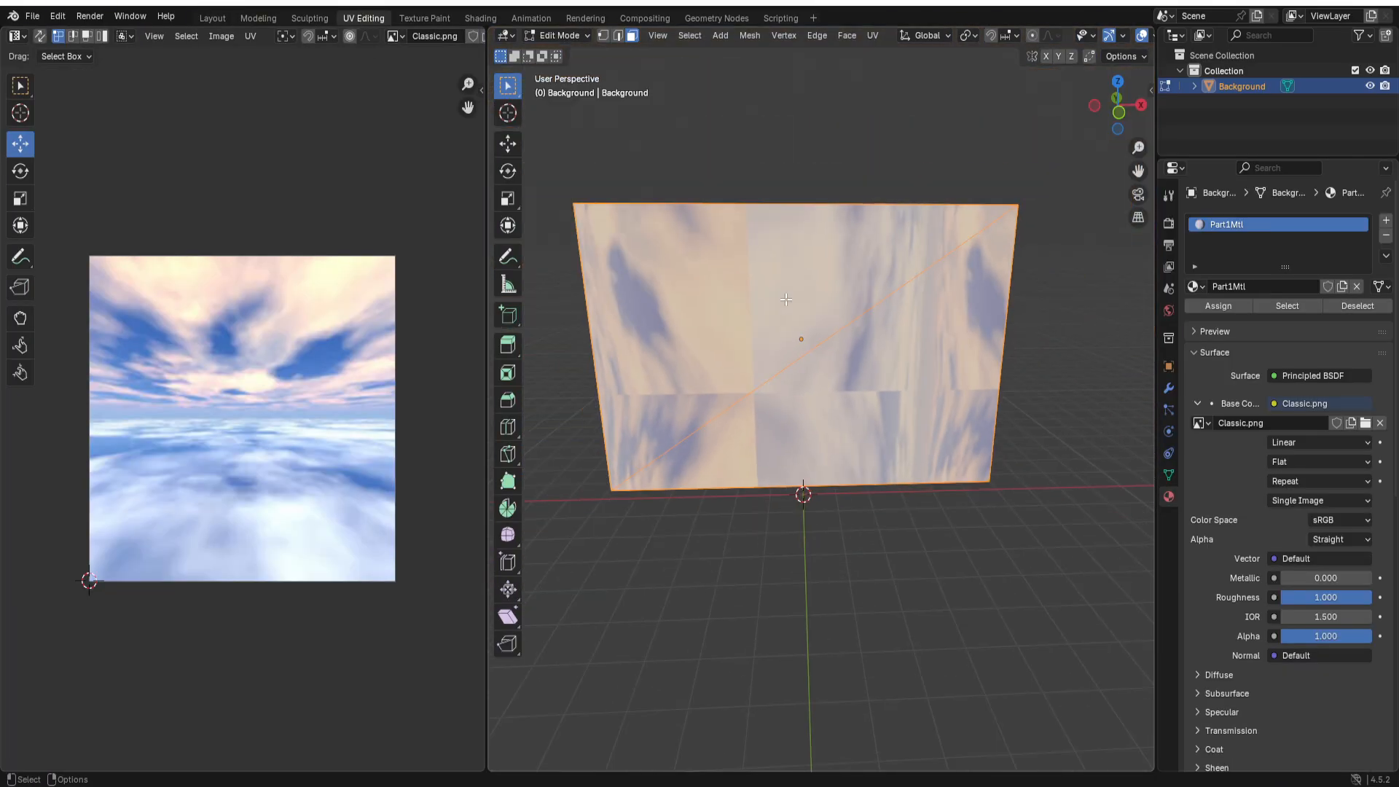
Step: Display the block with its sky texture using Material Preview shading in the 3D viewport
middle_drag(772, 276, 936, 360)
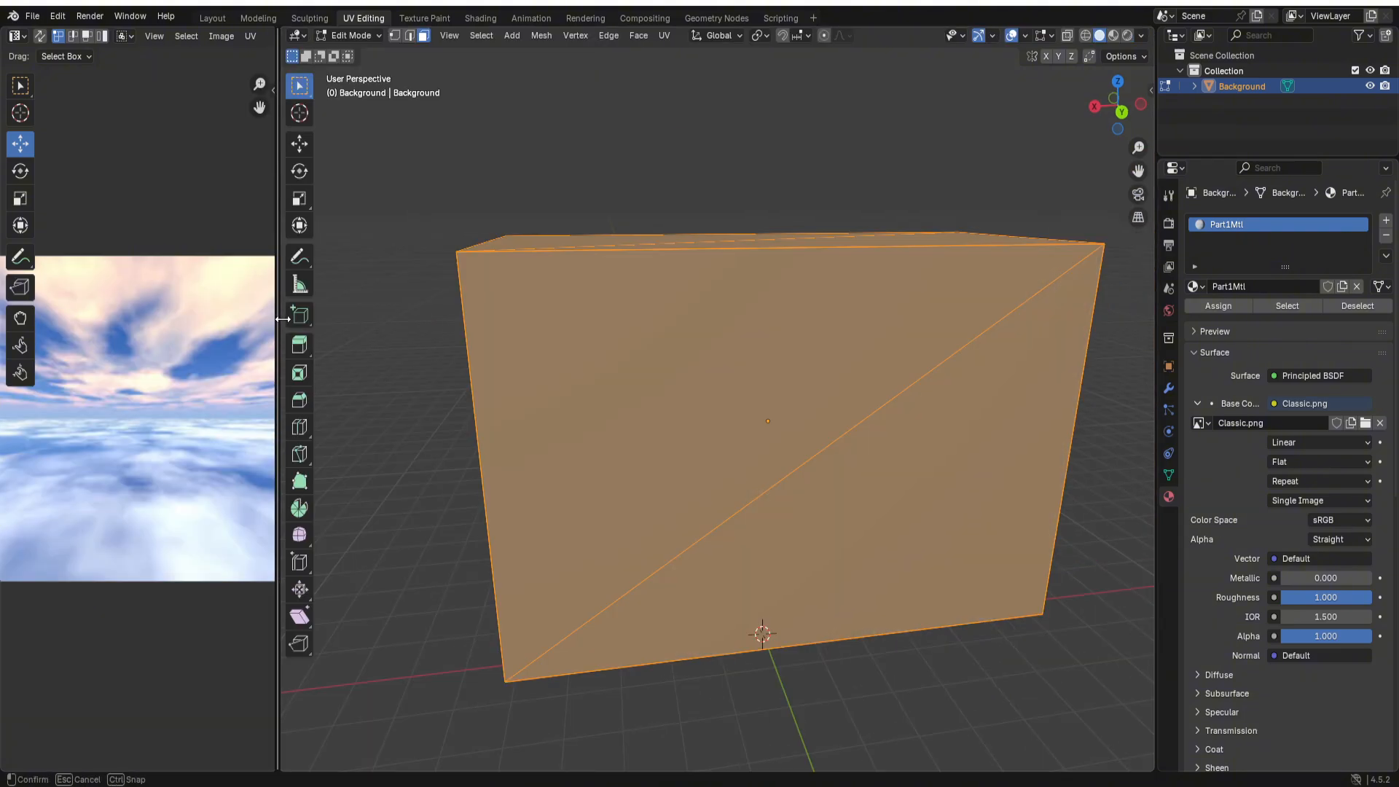
drag(279, 337, 414, 337)
middle_drag(651, 139, 730, 155)
drag(413, 204, 301, 190)
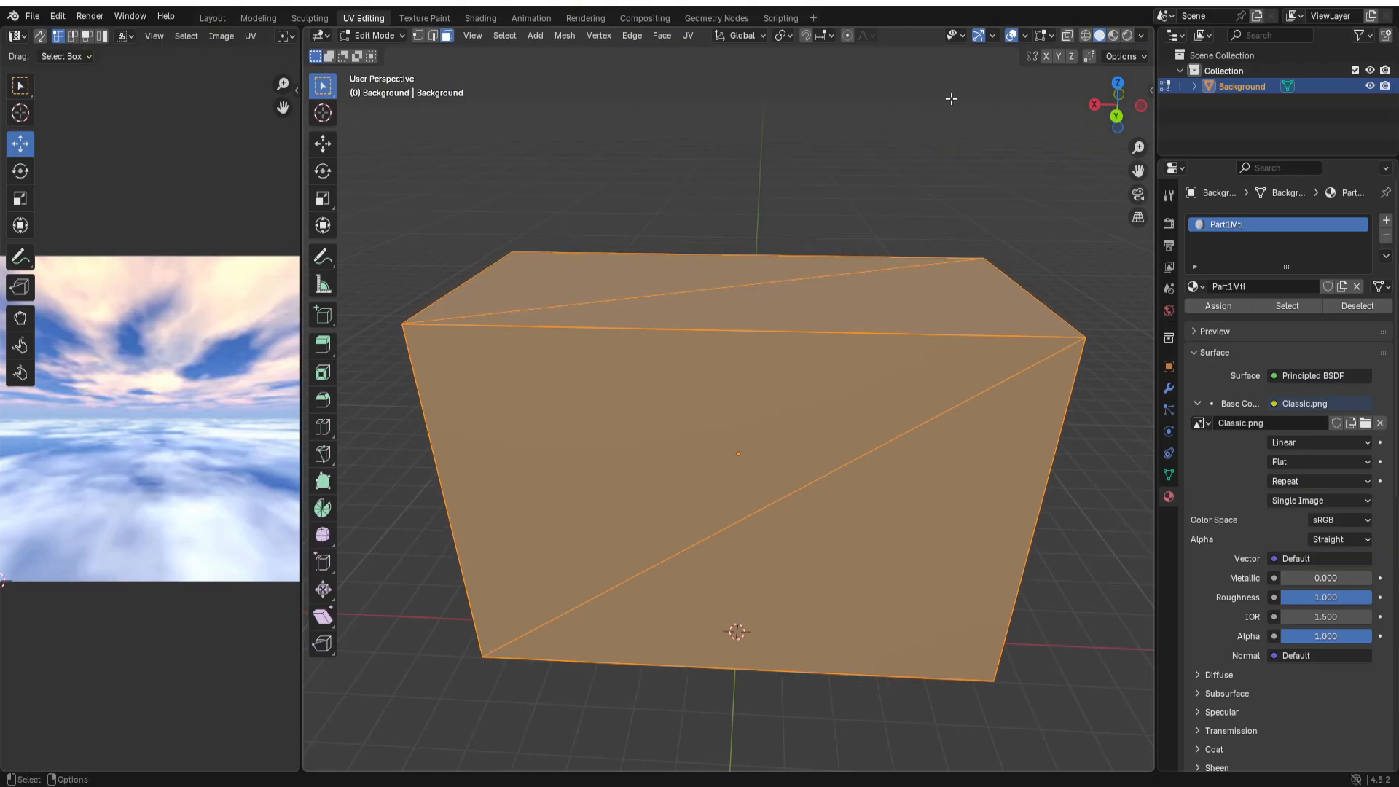
click(1114, 36)
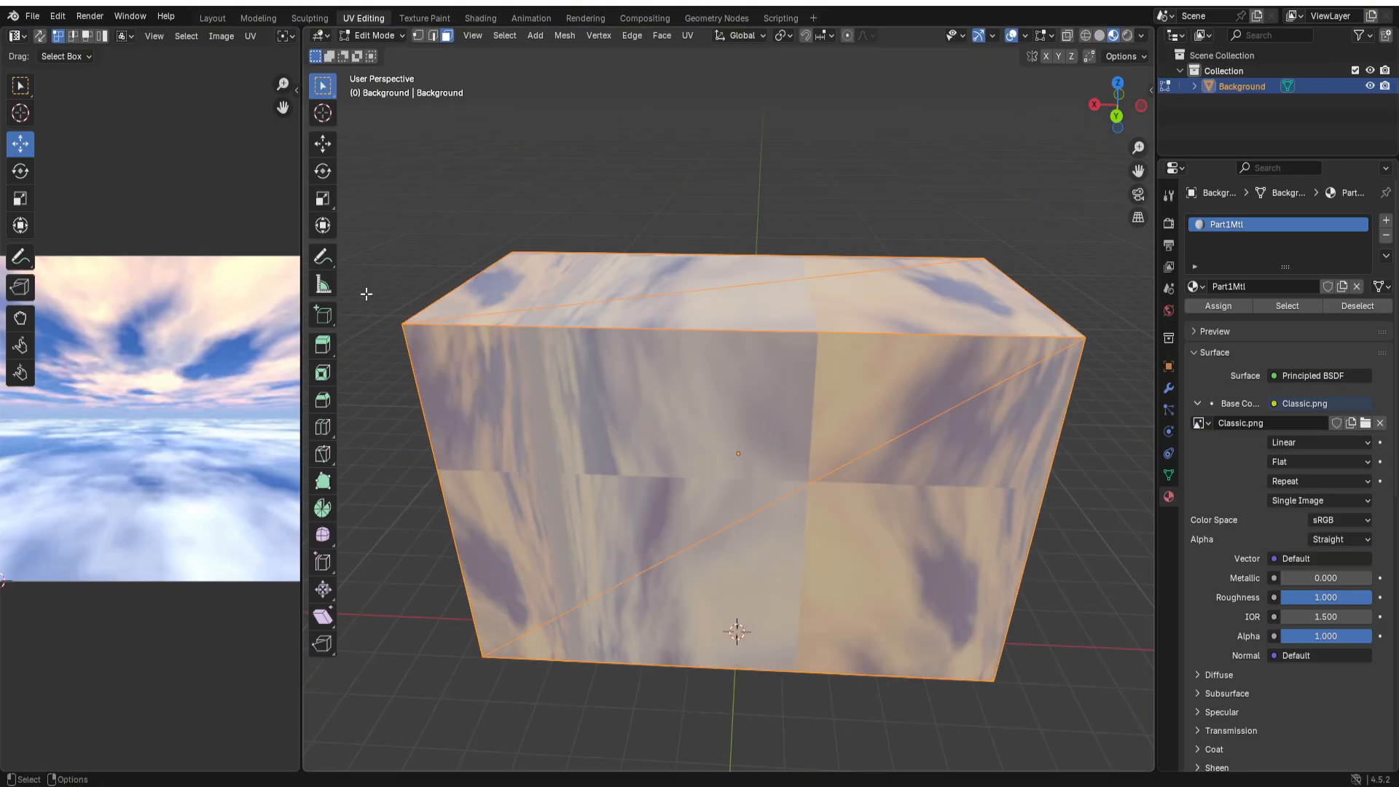
Step: Widen the UV editor, select the block's existing UV layout and bring the sky image back into view
drag(300, 315, 451, 299)
scroll(307, 490, down, 3)
middle_drag(295, 482, 141, 421)
drag(204, 297, 365, 535)
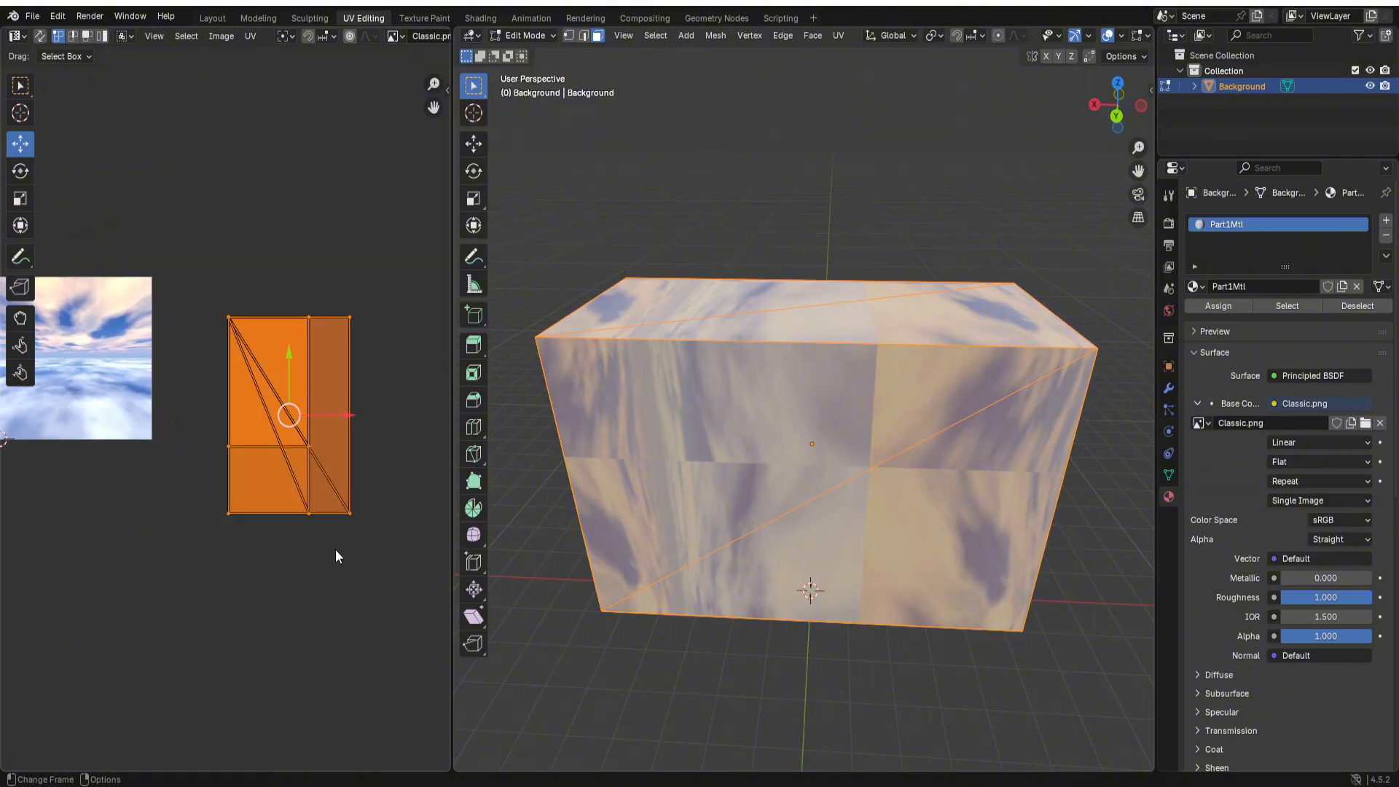
middle_drag(157, 453, 325, 494)
scroll(233, 420, up, 2)
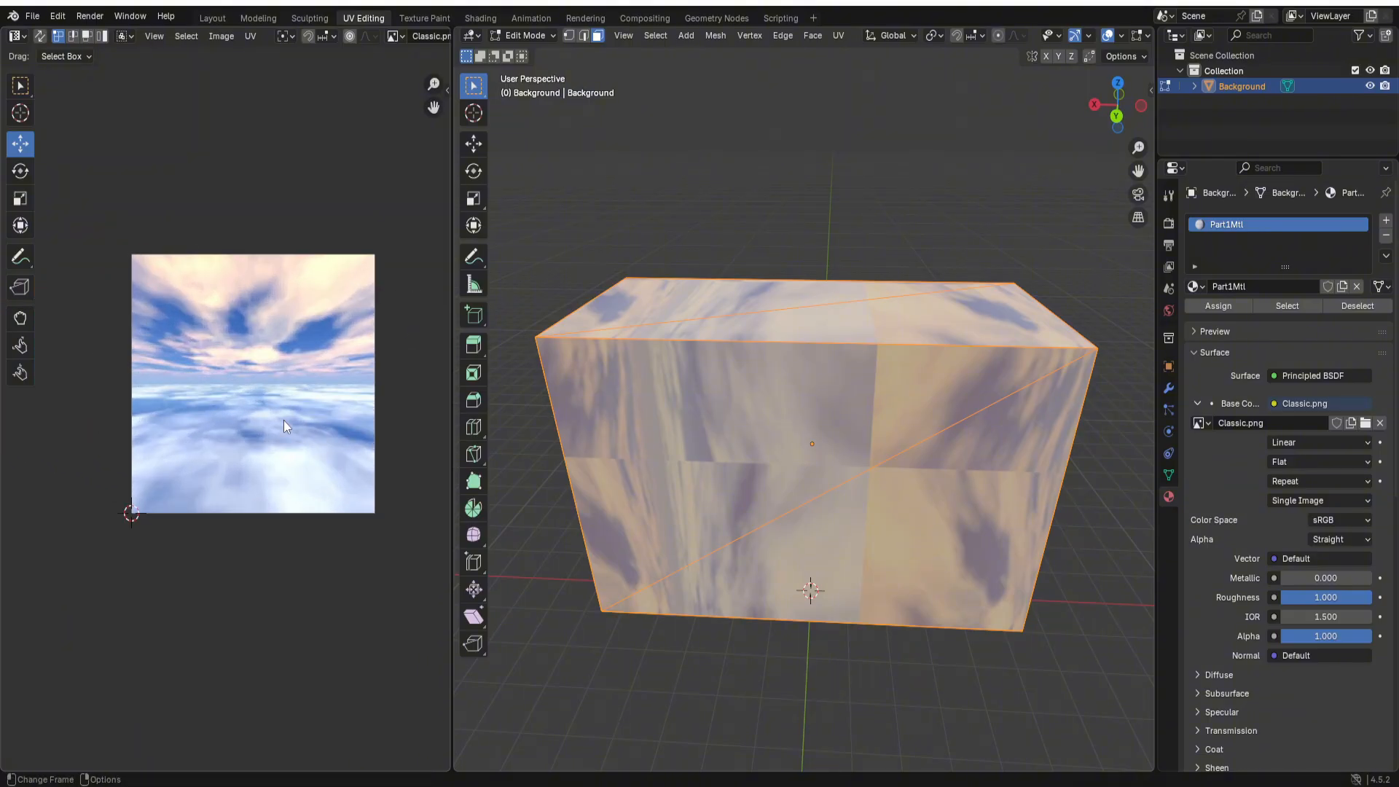
Step: Project the UVs of the whole block from the orthographic back view using Project from View
click(1117, 116)
scroll(831, 325, up, 4)
scroll(831, 325, down, 1)
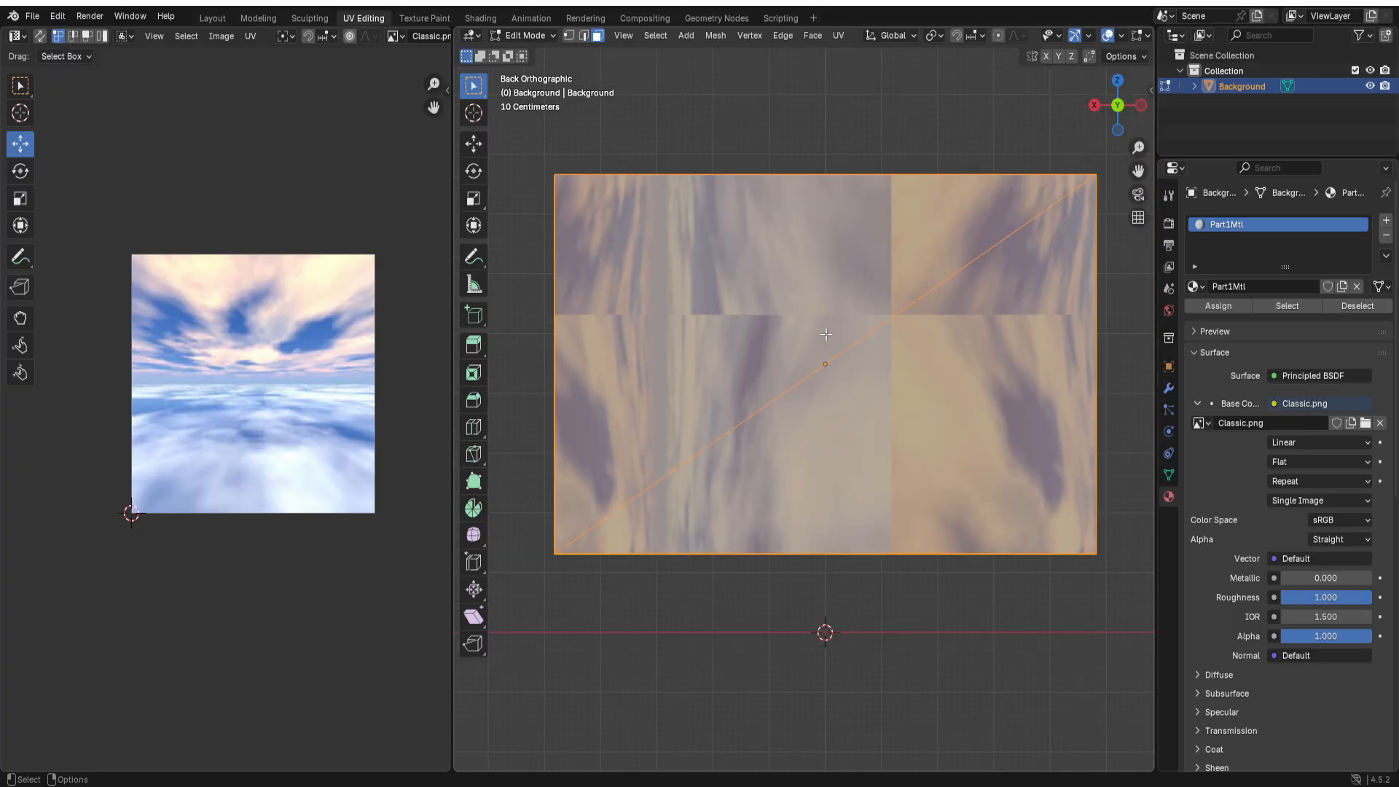
key(u)
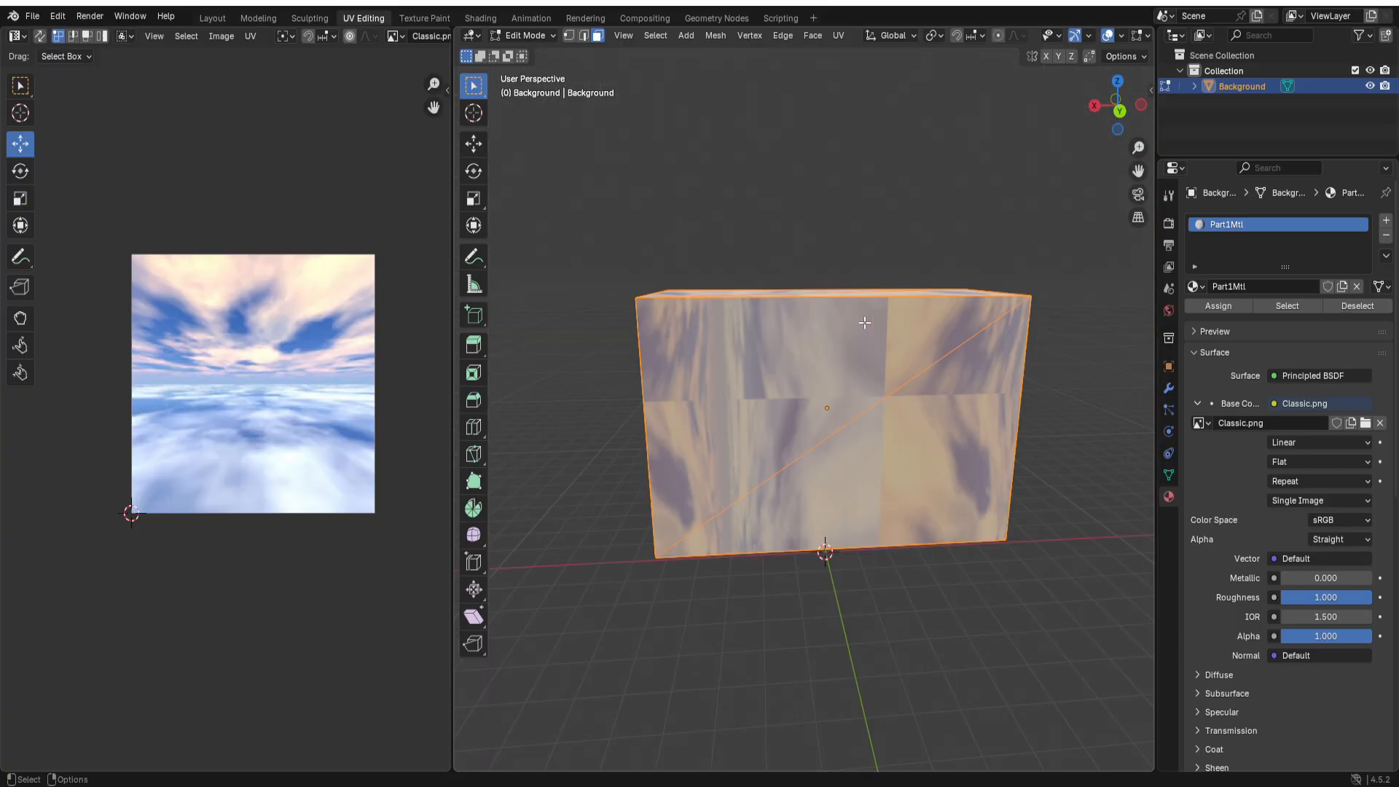
click(1119, 81)
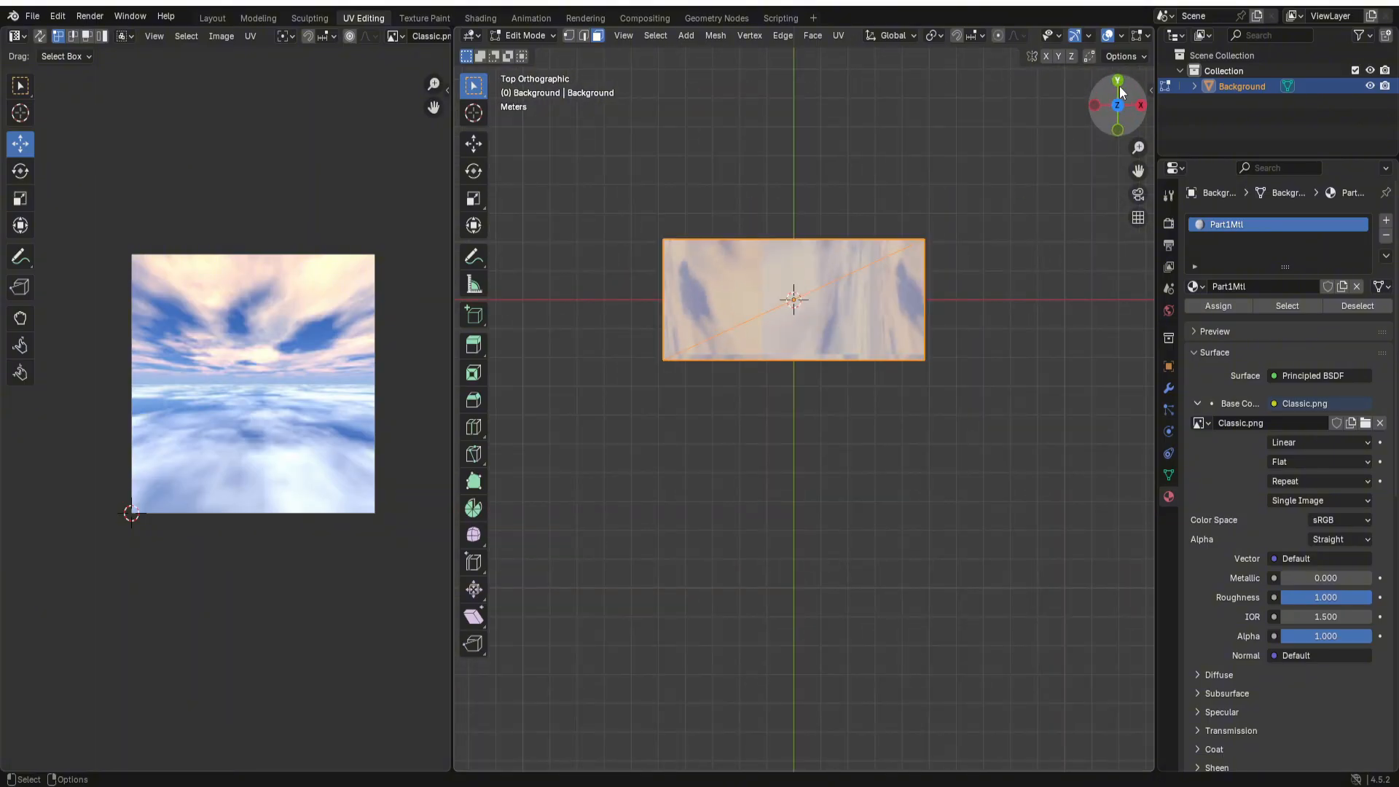
click(1120, 86)
click(1119, 106)
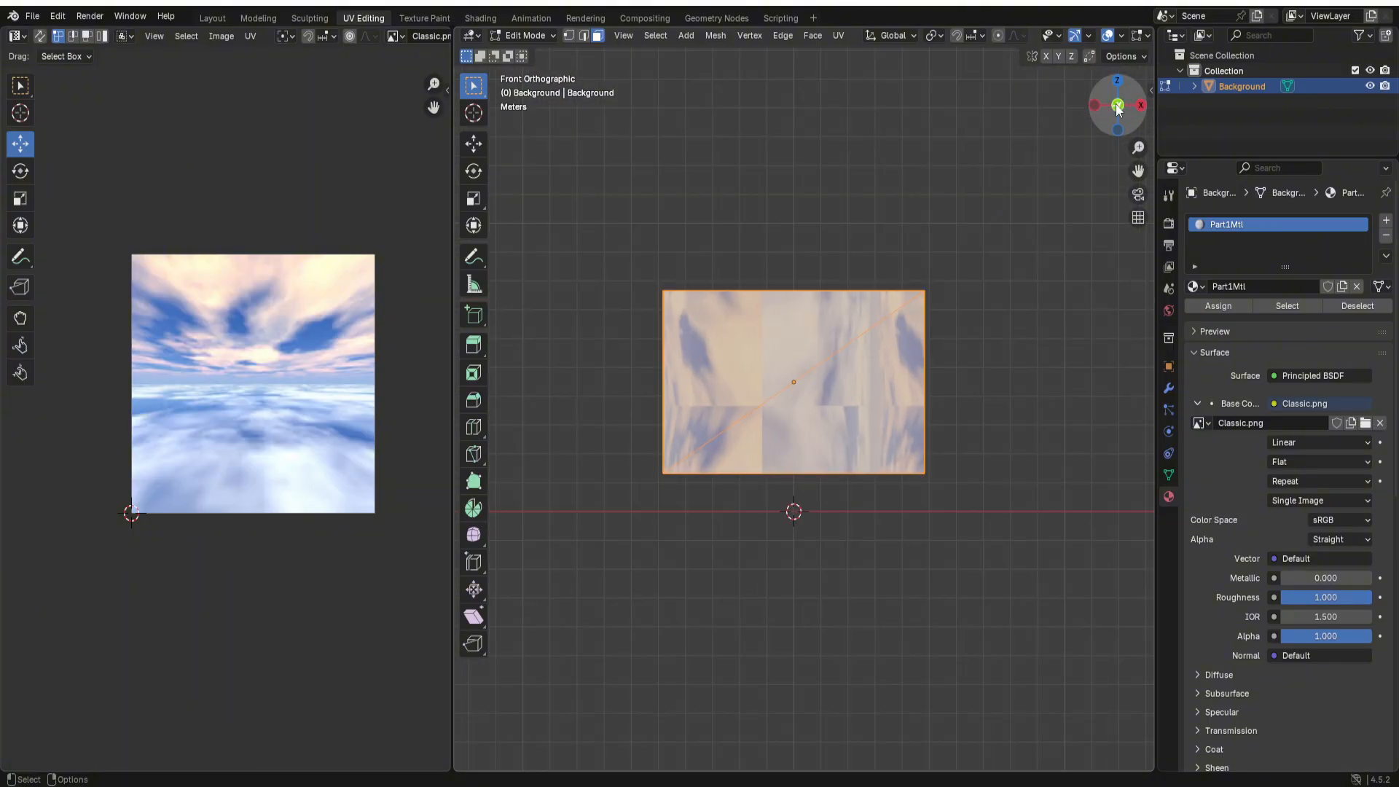
click(1118, 107)
scroll(969, 317, up, 2)
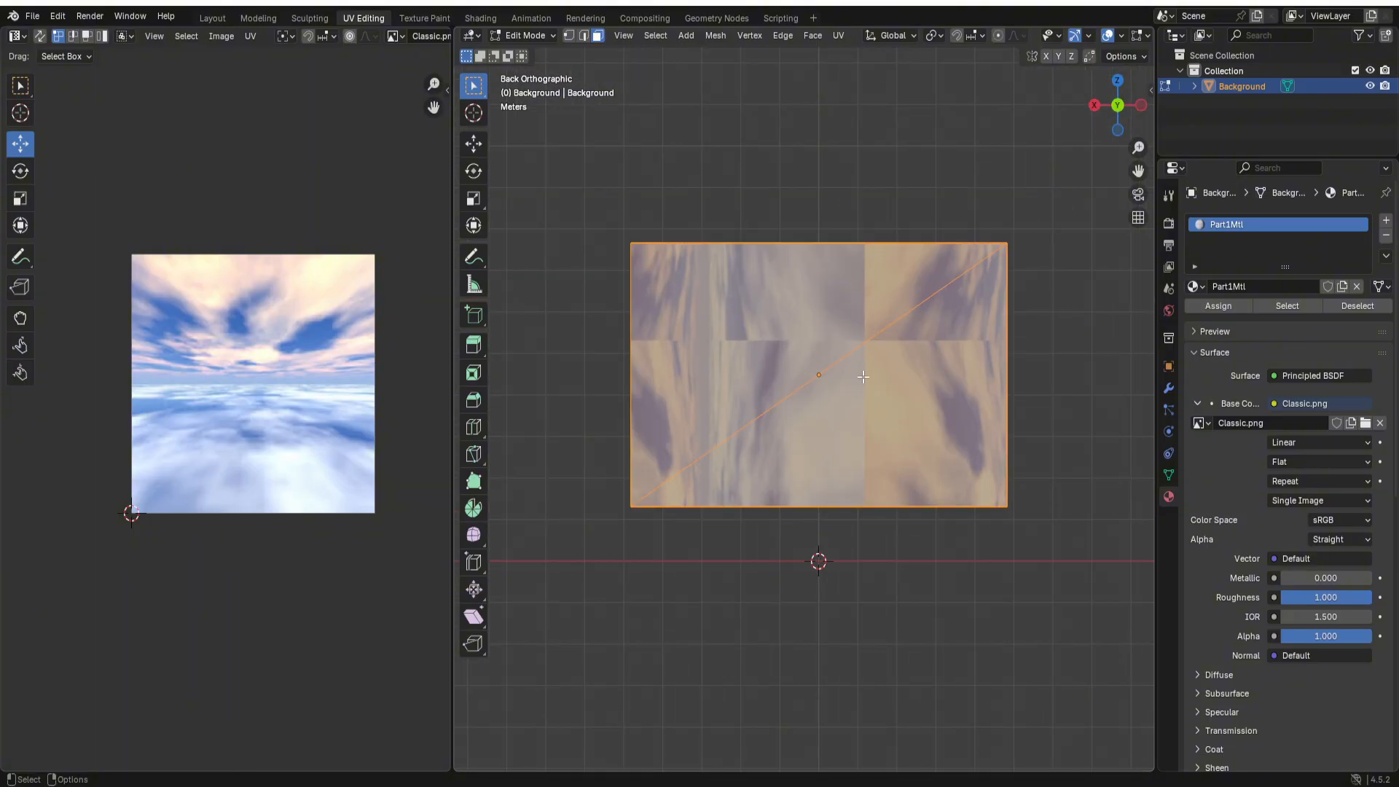
scroll(863, 377, up, 1)
key(u)
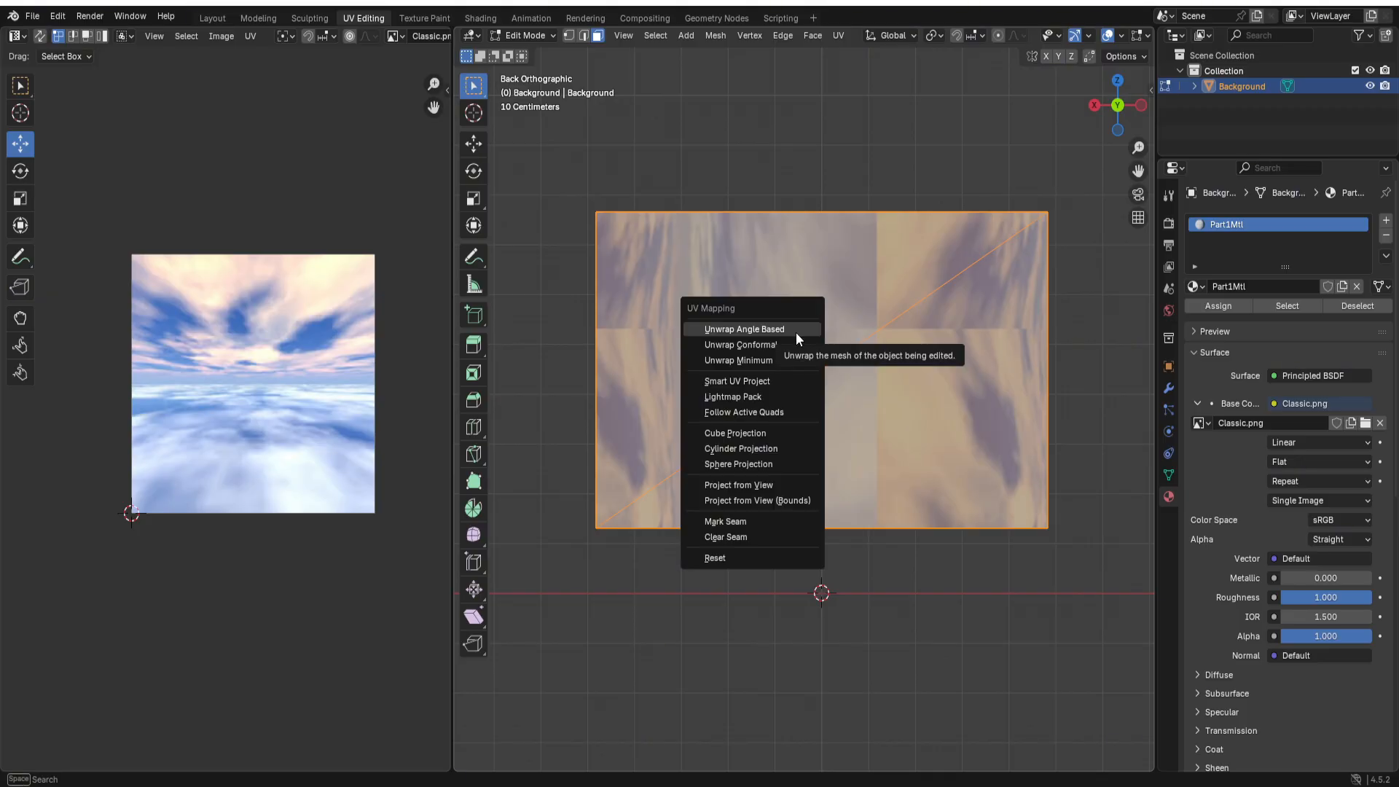
click(741, 485)
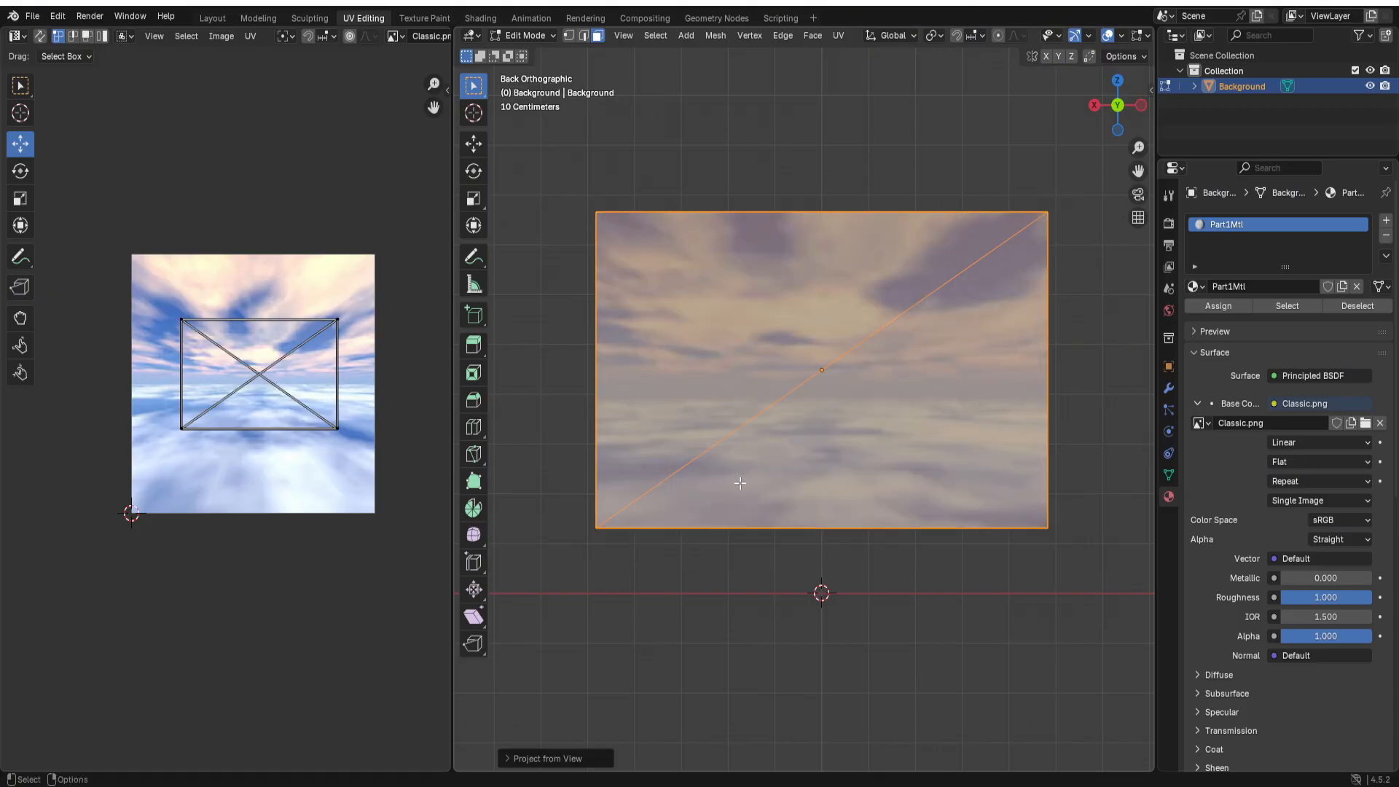
Step: Scale up the projected UVs and move them so they span the full width of the sky image
scroll(178, 378, up, 2)
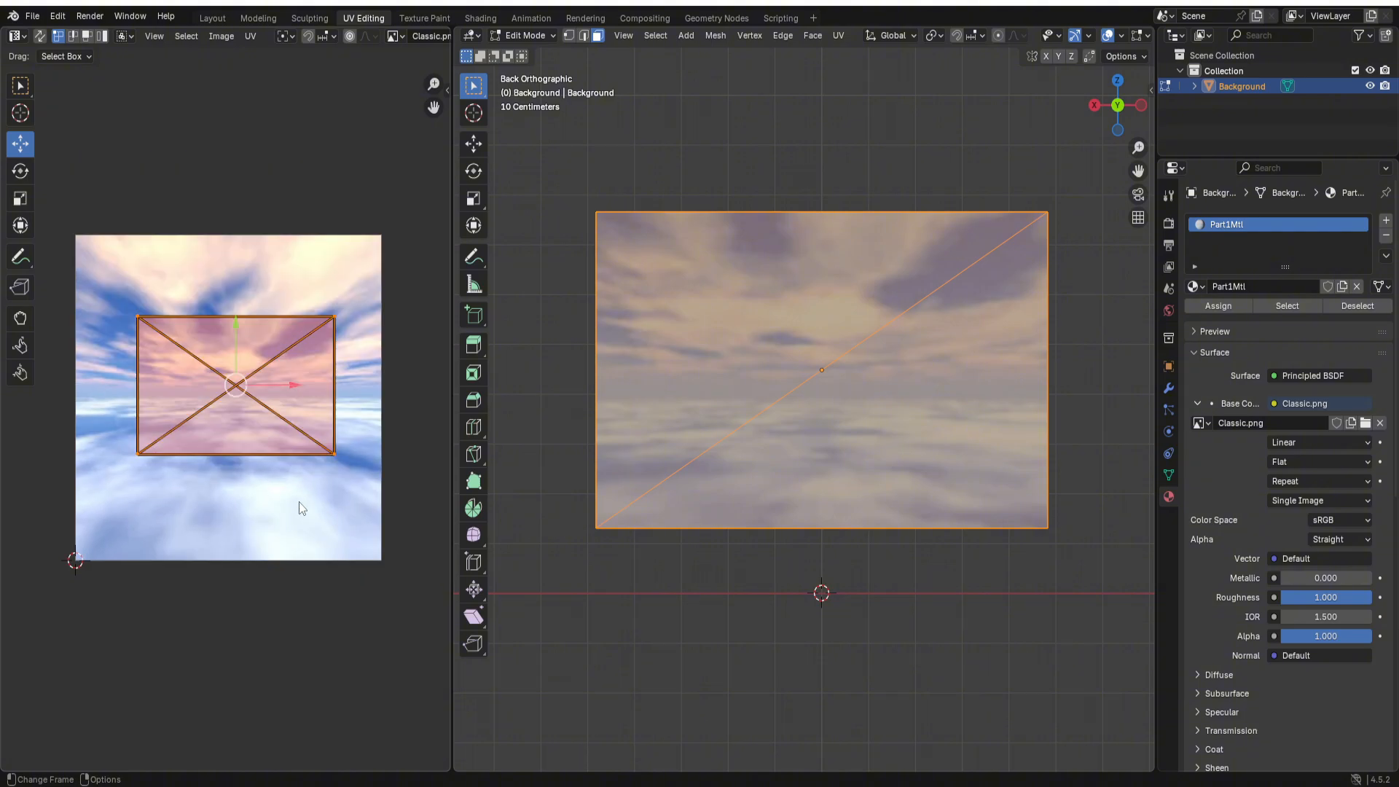
key(s)
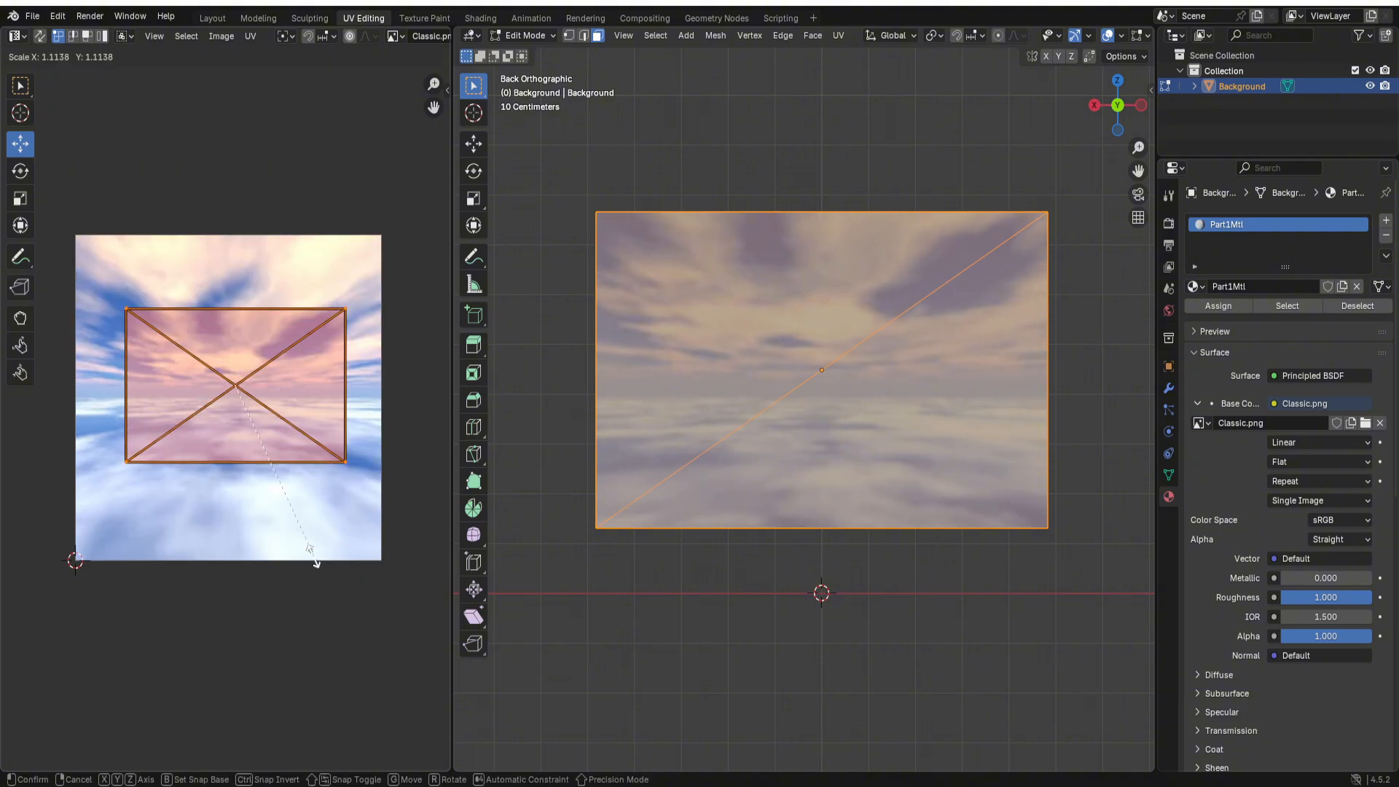
click(313, 618)
key(g)
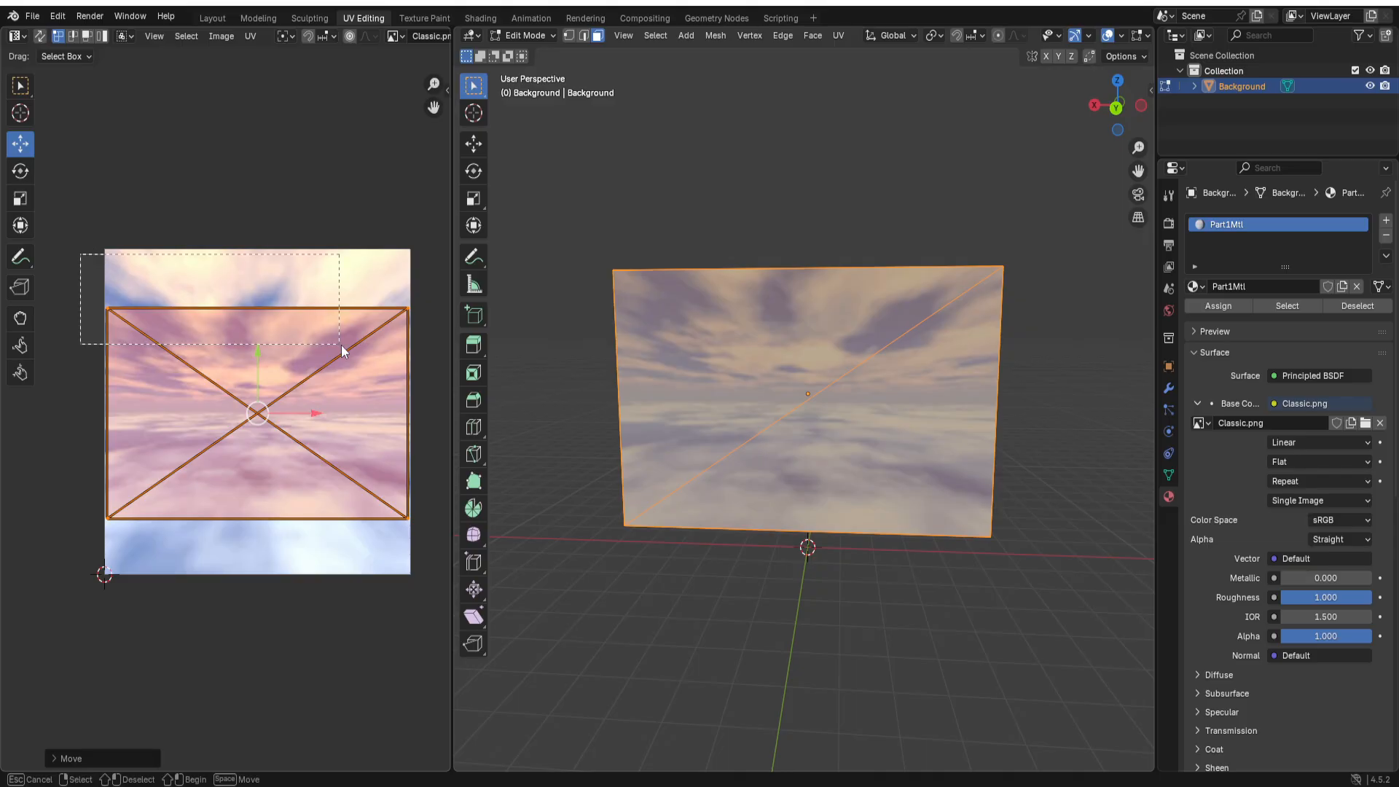
Step: Stretch the UV rectangle's upper and lower edges to the sky image's upper and lower borders, then deselect the block
click(421, 371)
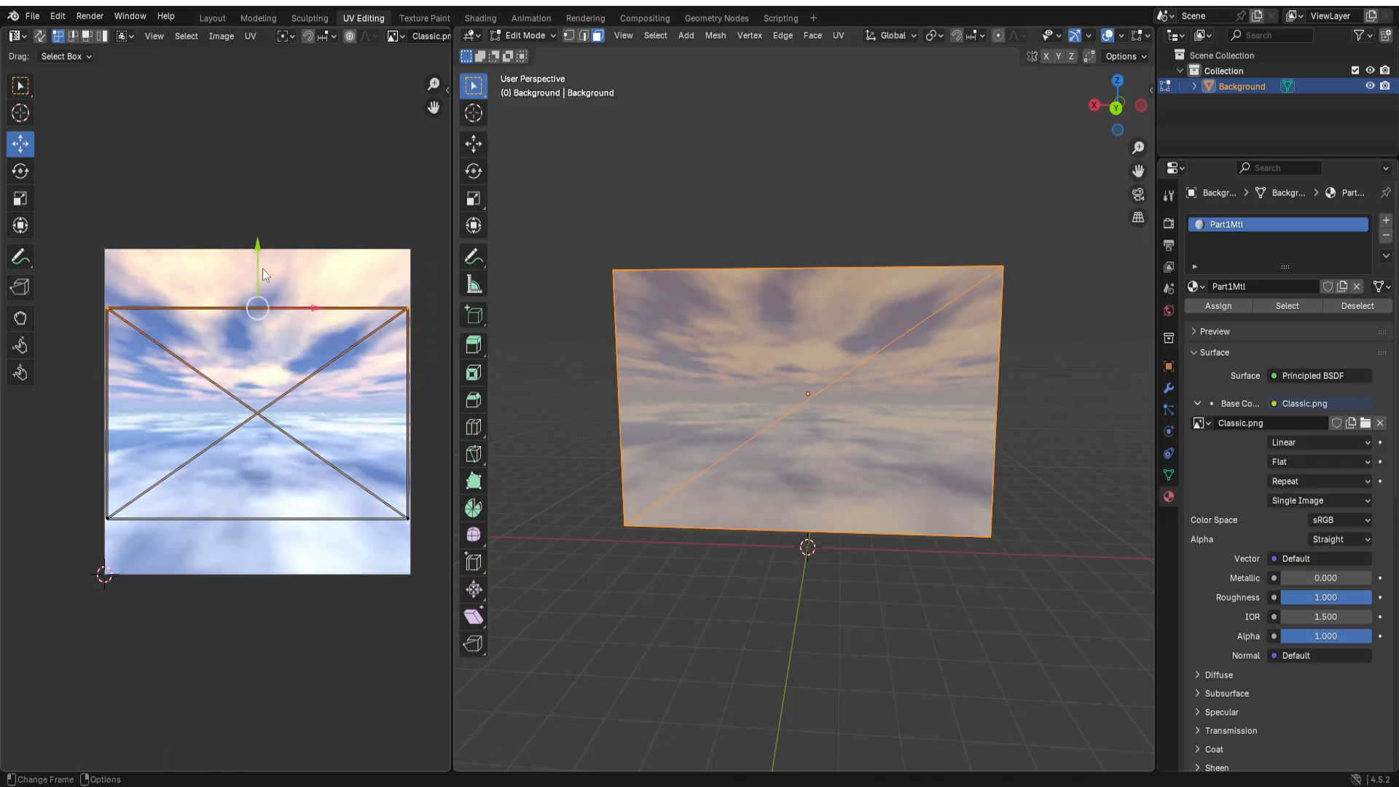
drag(262, 273, 272, 214)
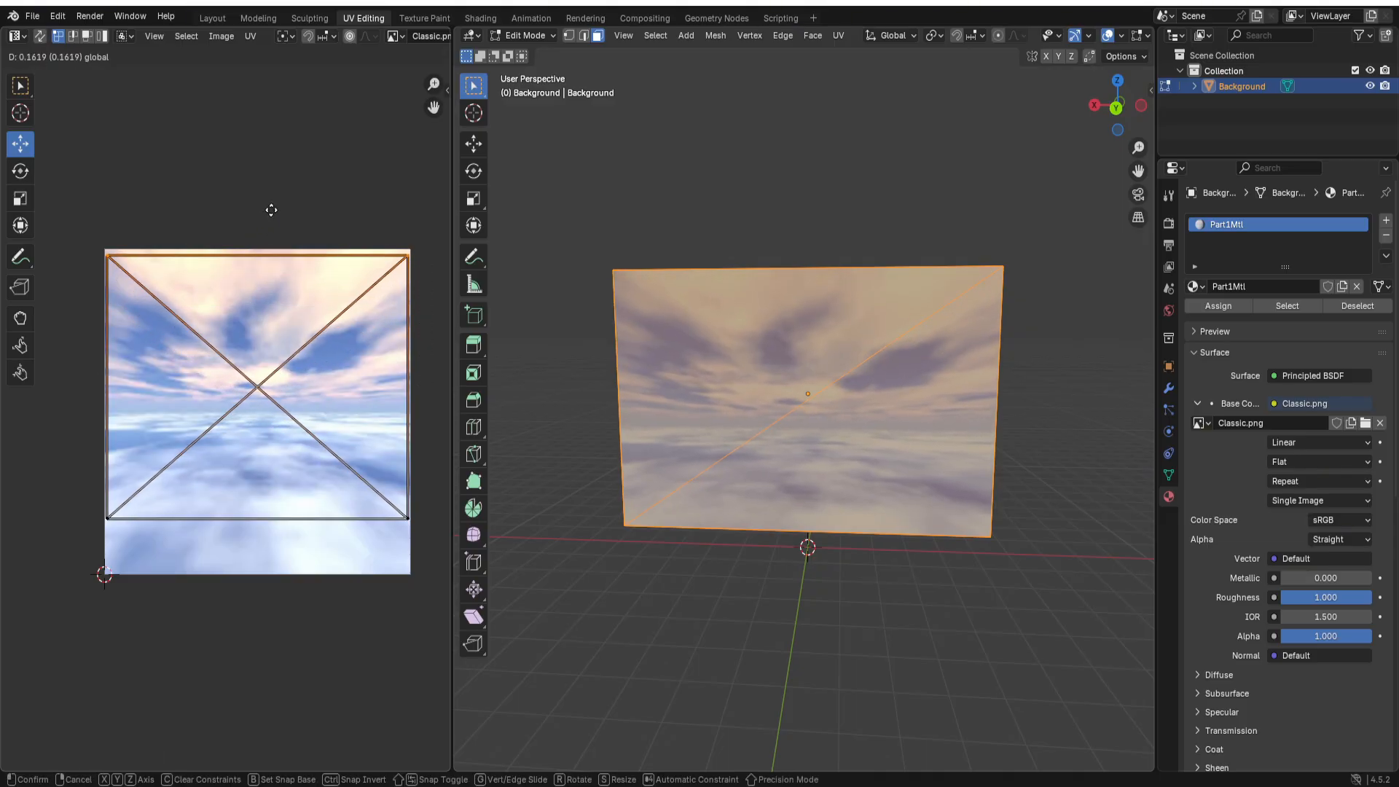
click(268, 207)
drag(80, 534, 161, 539)
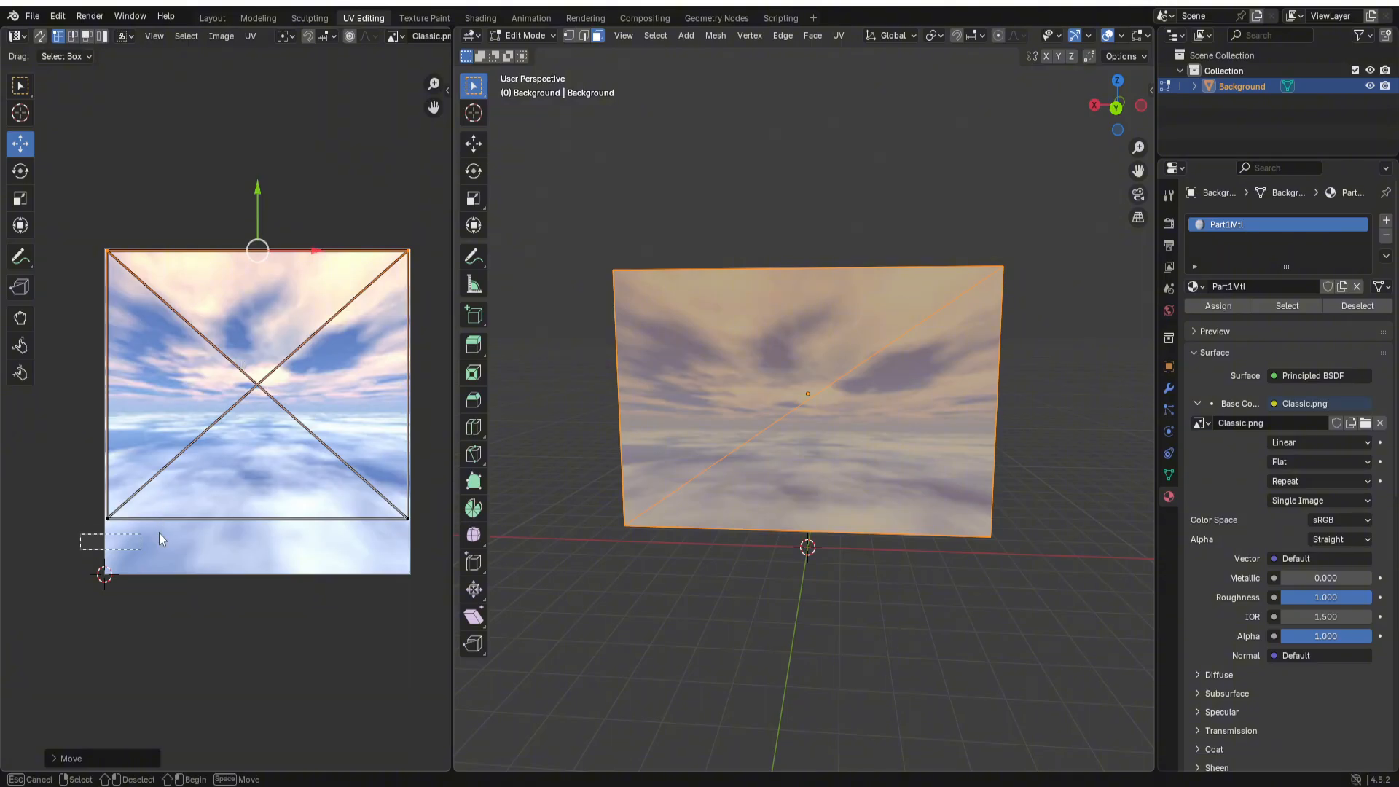
drag(424, 461, 424, 461)
drag(255, 453, 266, 509)
click(585, 557)
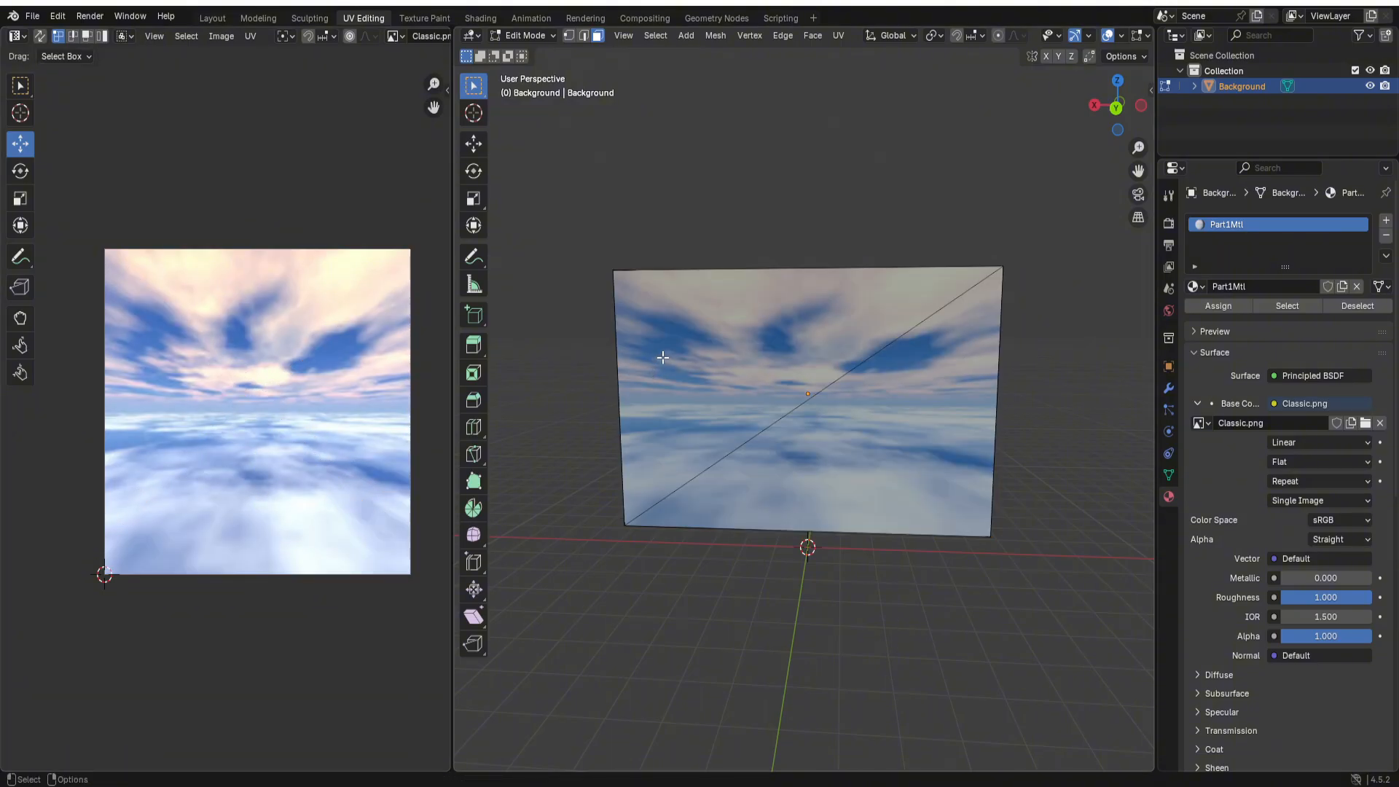
Step: Select both triangles of the block's top face and project their UVs from the orthographic top view
middle_drag(663, 357, 704, 481)
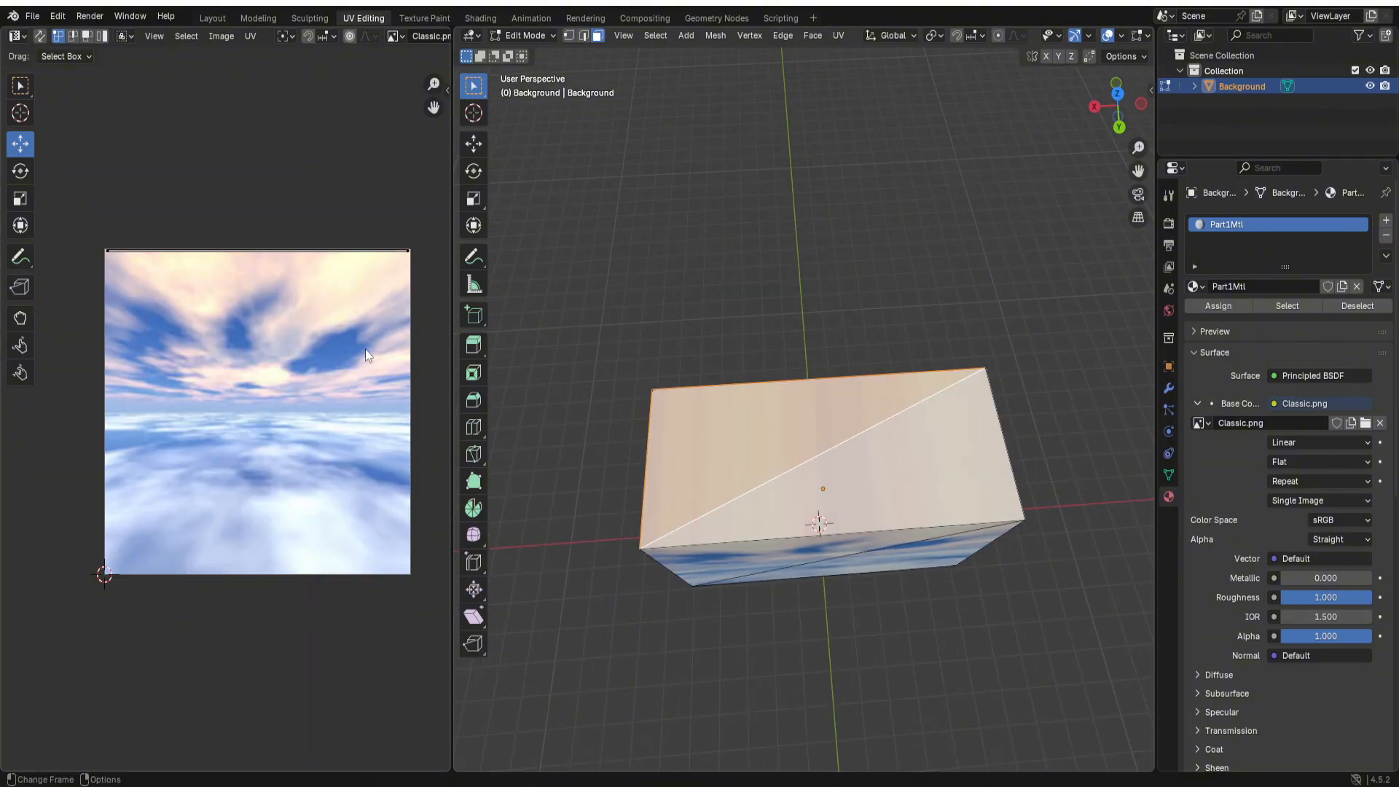
click(1119, 94)
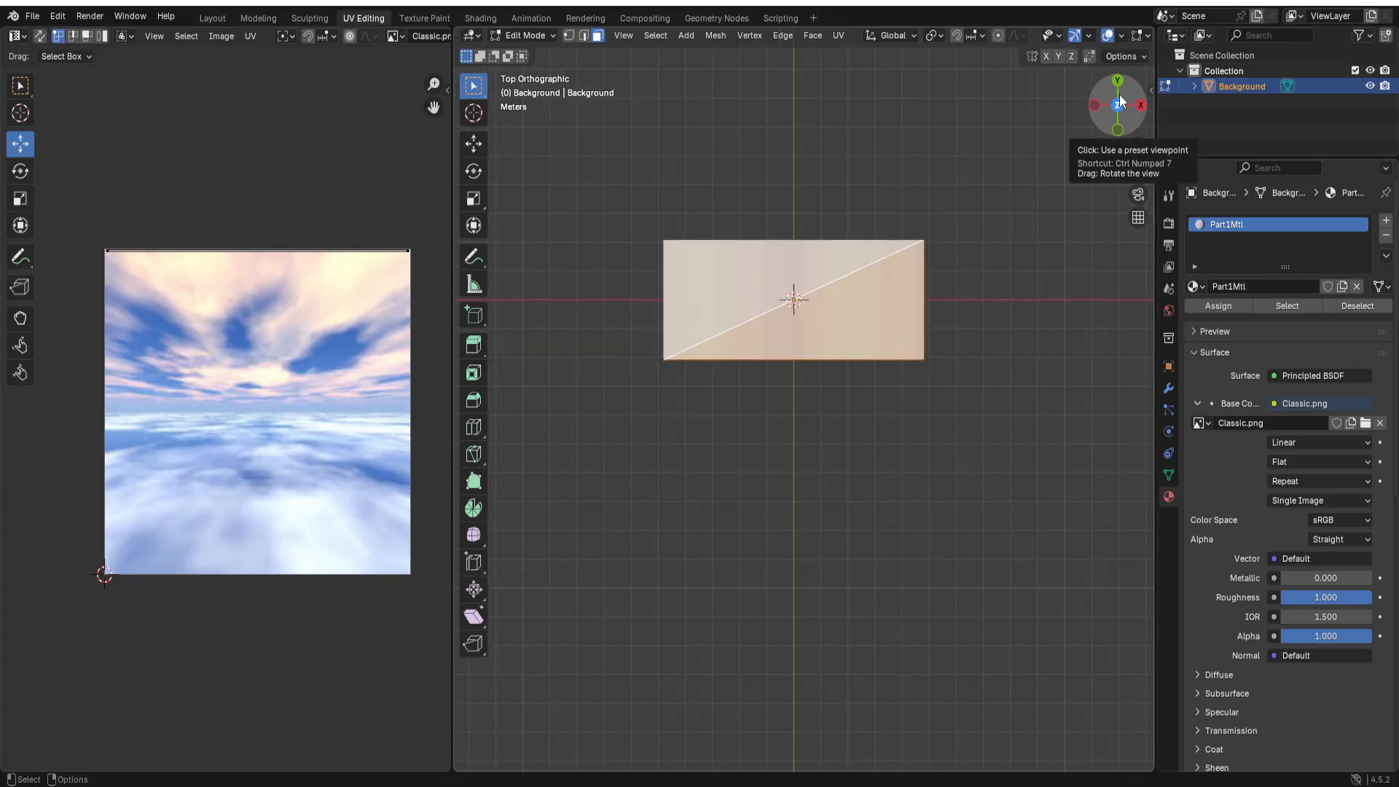
click(1120, 102)
click(1120, 102)
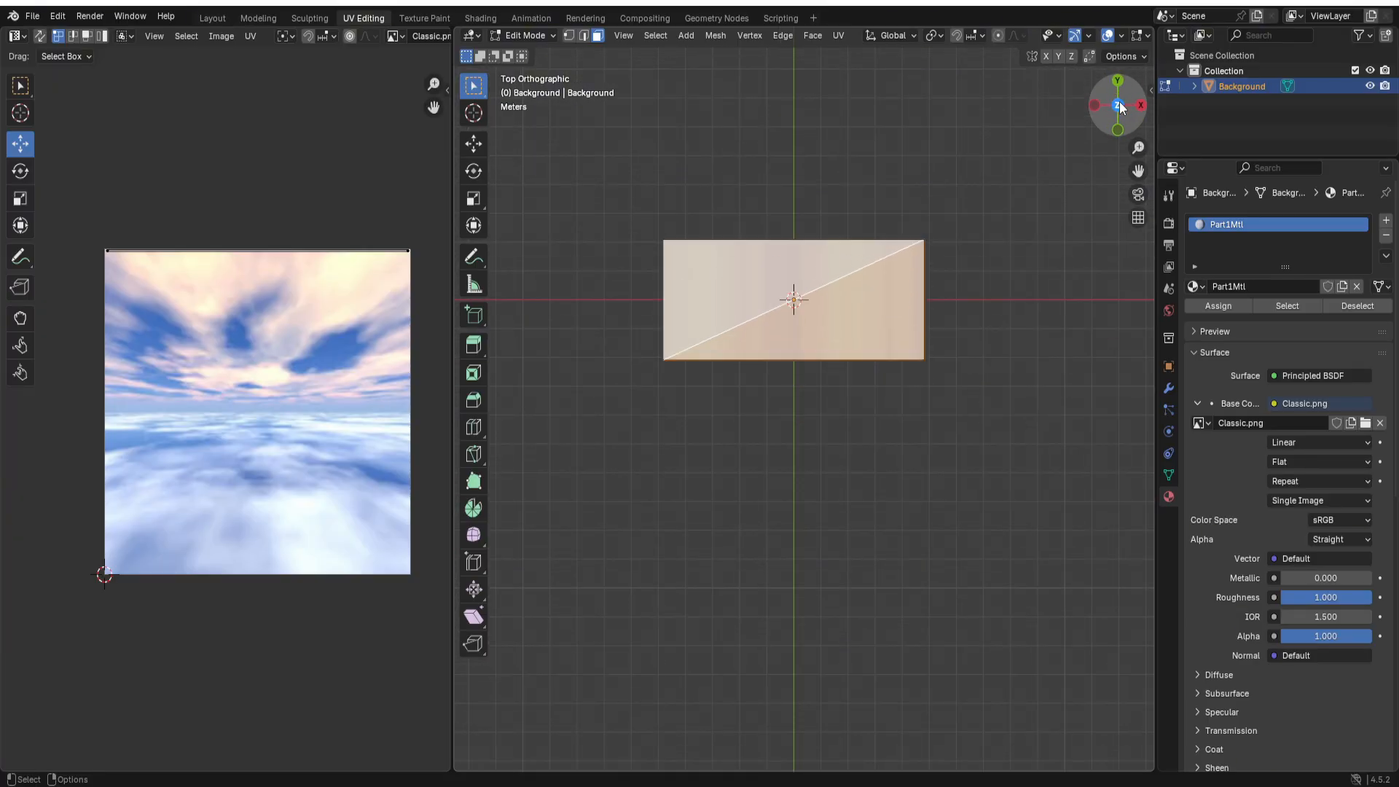
scroll(794, 117, up, 2)
click(865, 423)
shift+click(758, 364)
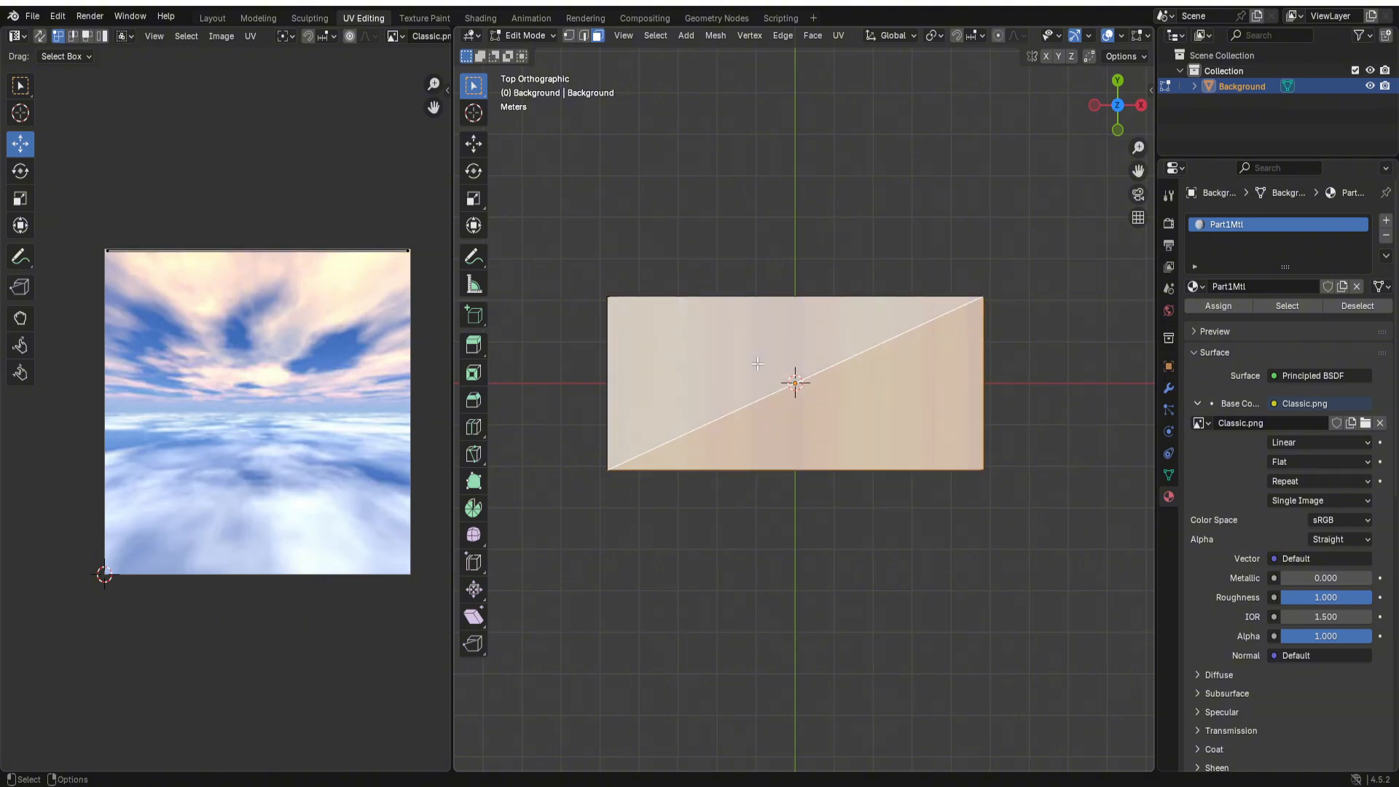
drag(819, 410, 822, 412)
key(u)
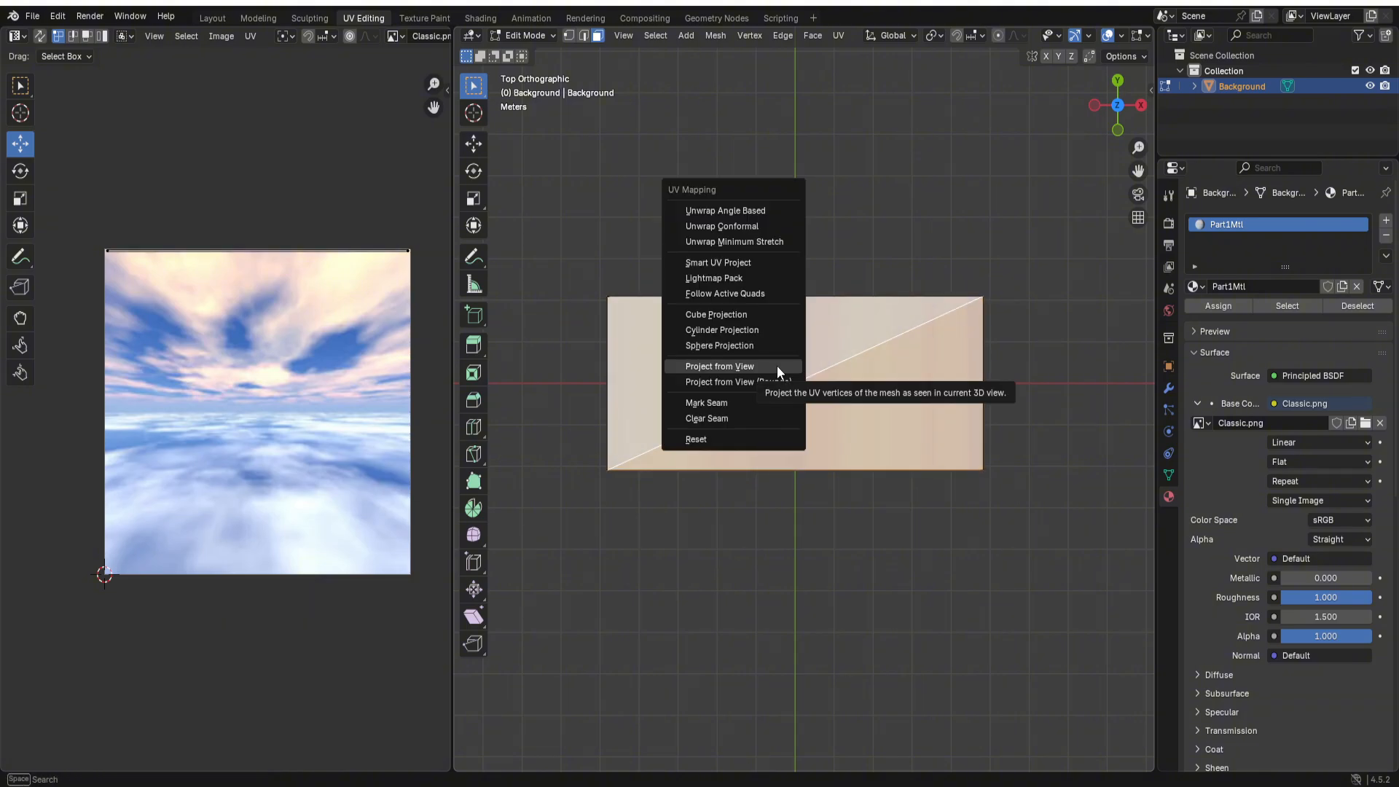
click(732, 366)
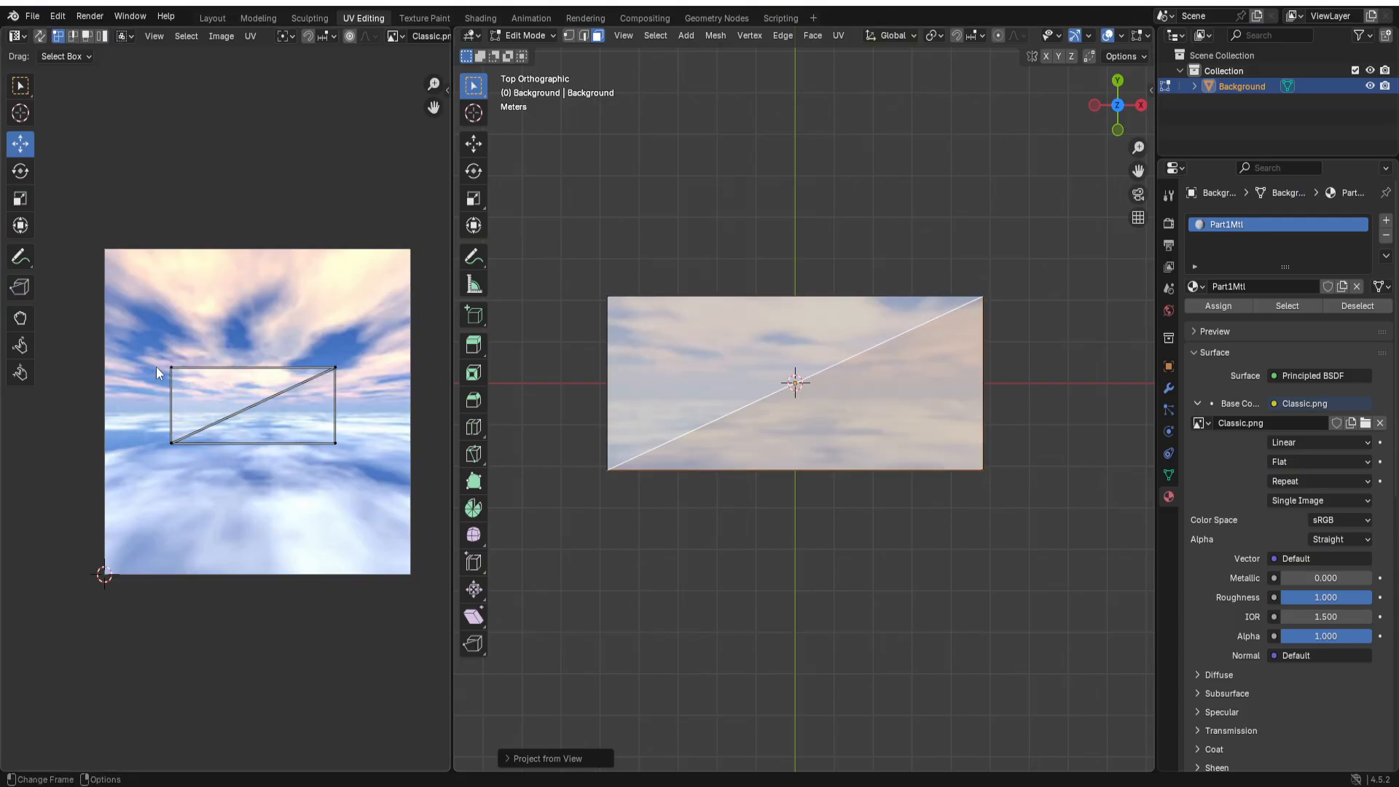
Step: Move the top face's UV rectangle up to the sky image's upper border and raise its lower edge to form a thinner strip
drag(392, 526, 392, 527)
key(g)
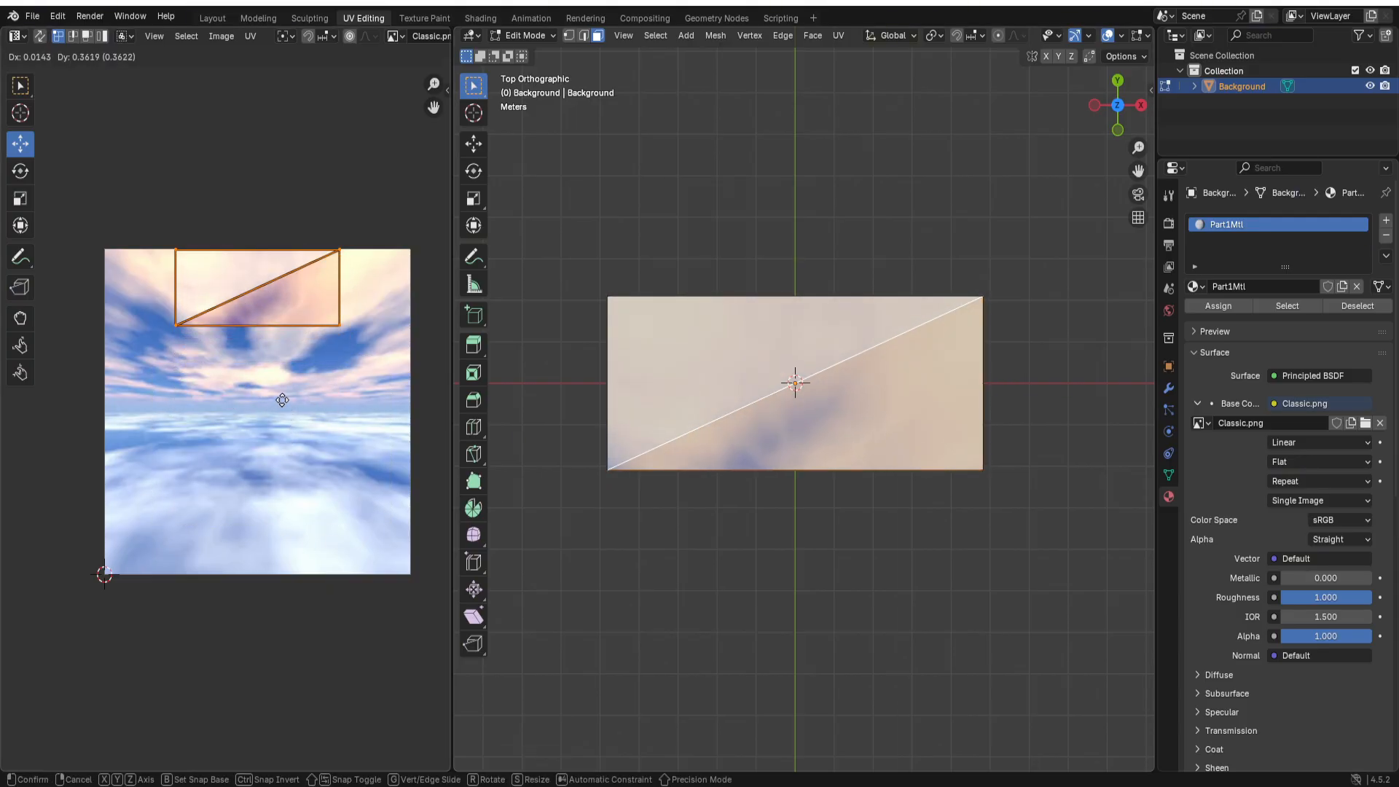
click(283, 404)
drag(156, 360, 352, 311)
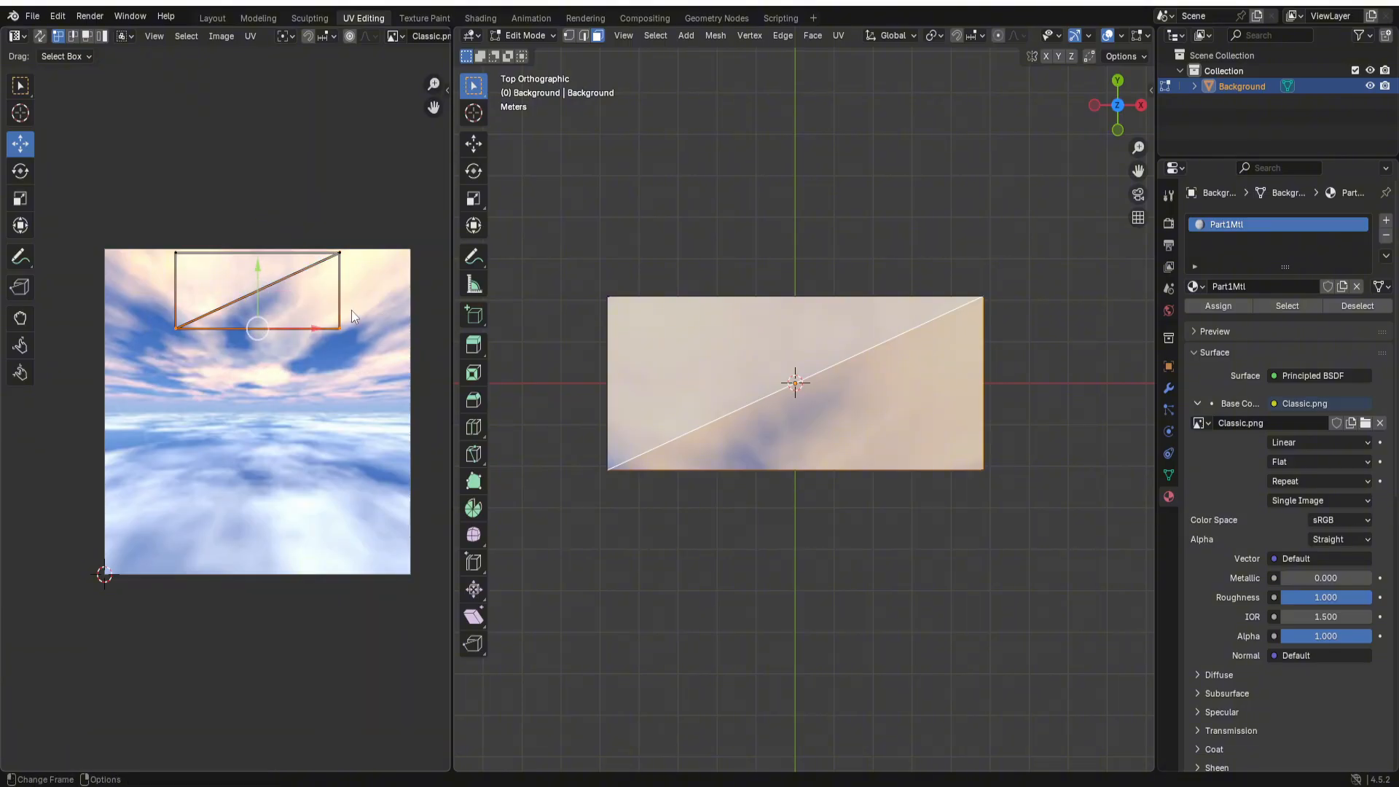
drag(259, 271, 376, 342)
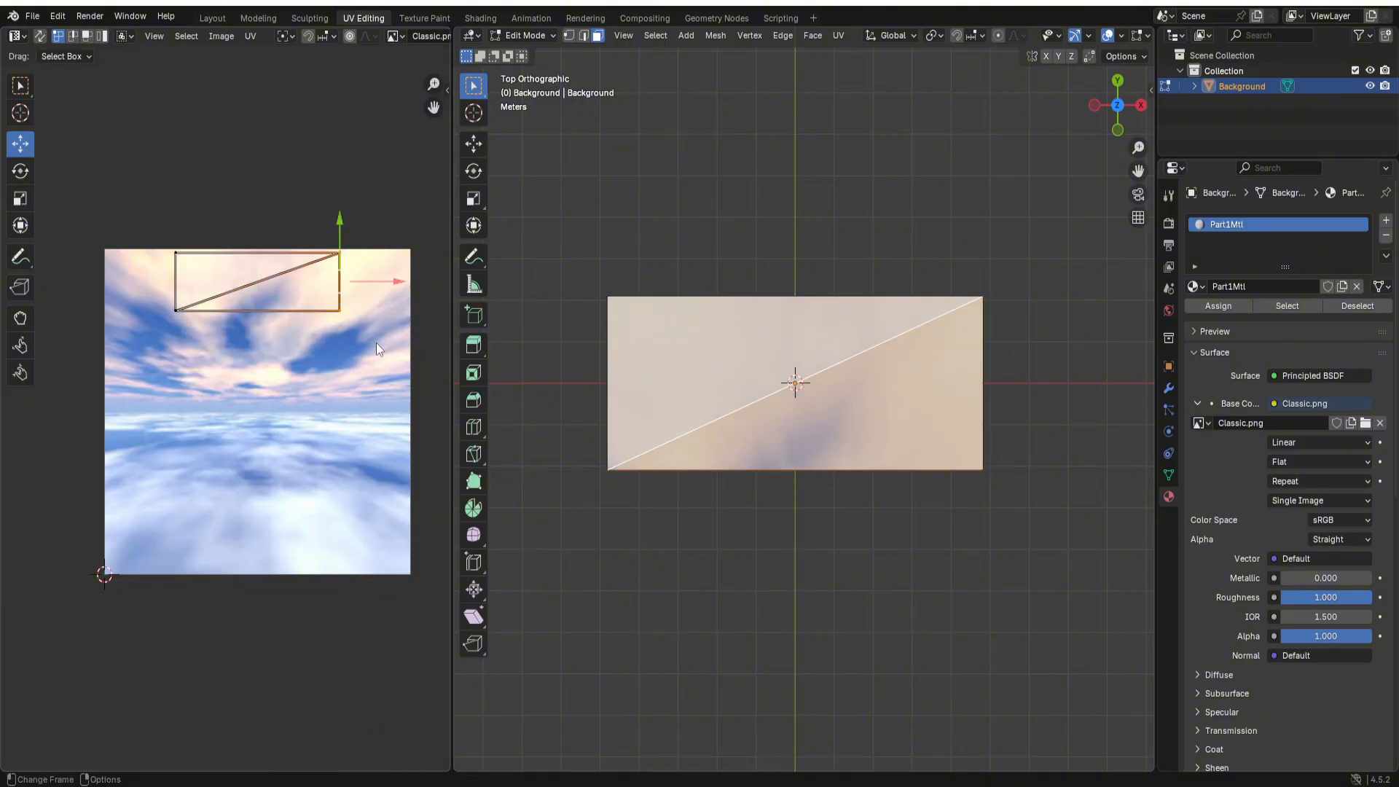
Step: Stretch both ends of the top face's UV strip to the side borders of the sky image
drag(384, 283, 453, 286)
drag(153, 226, 235, 354)
drag(232, 284, 162, 284)
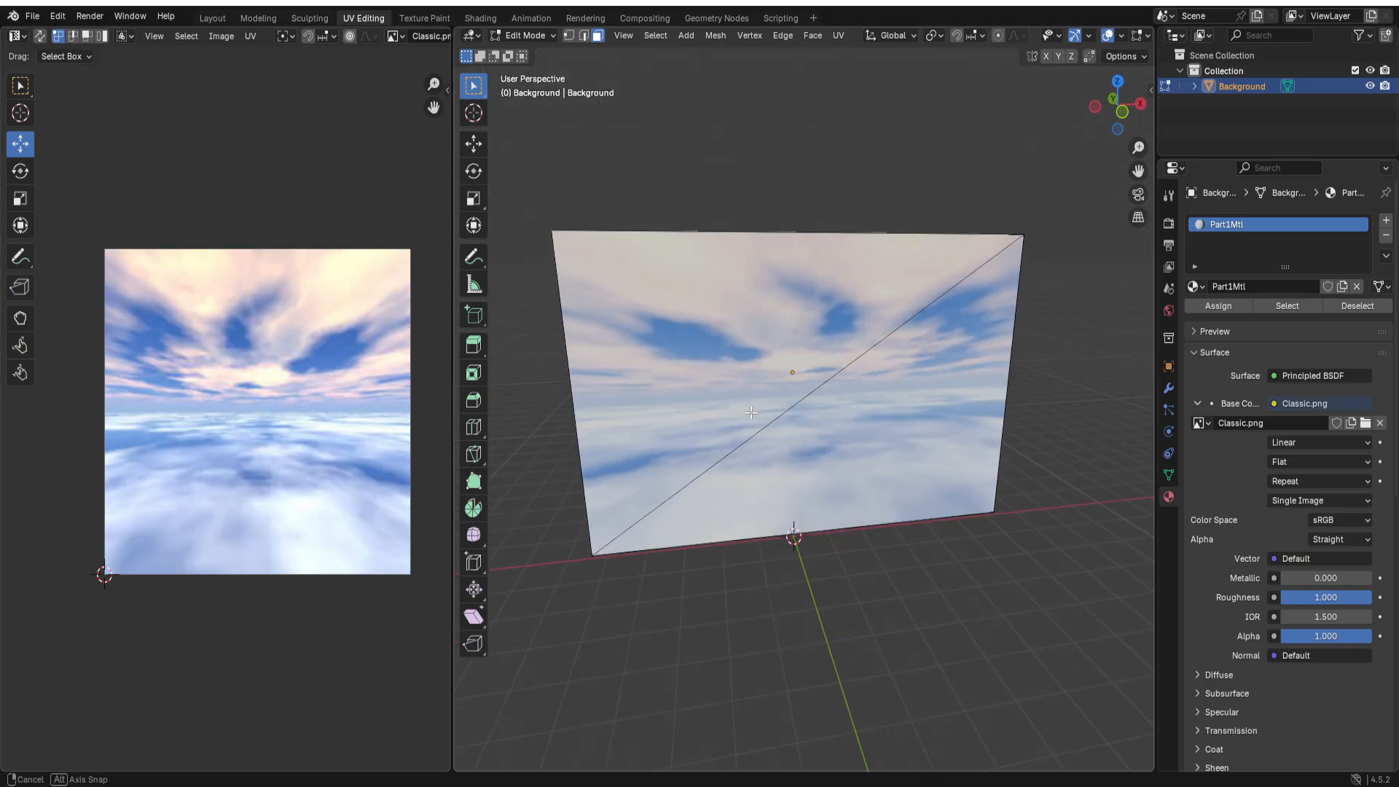
Step: Select both triangles of the block's right face and project their UVs from the orthographic right view
middle_drag(752, 412, 739, 332)
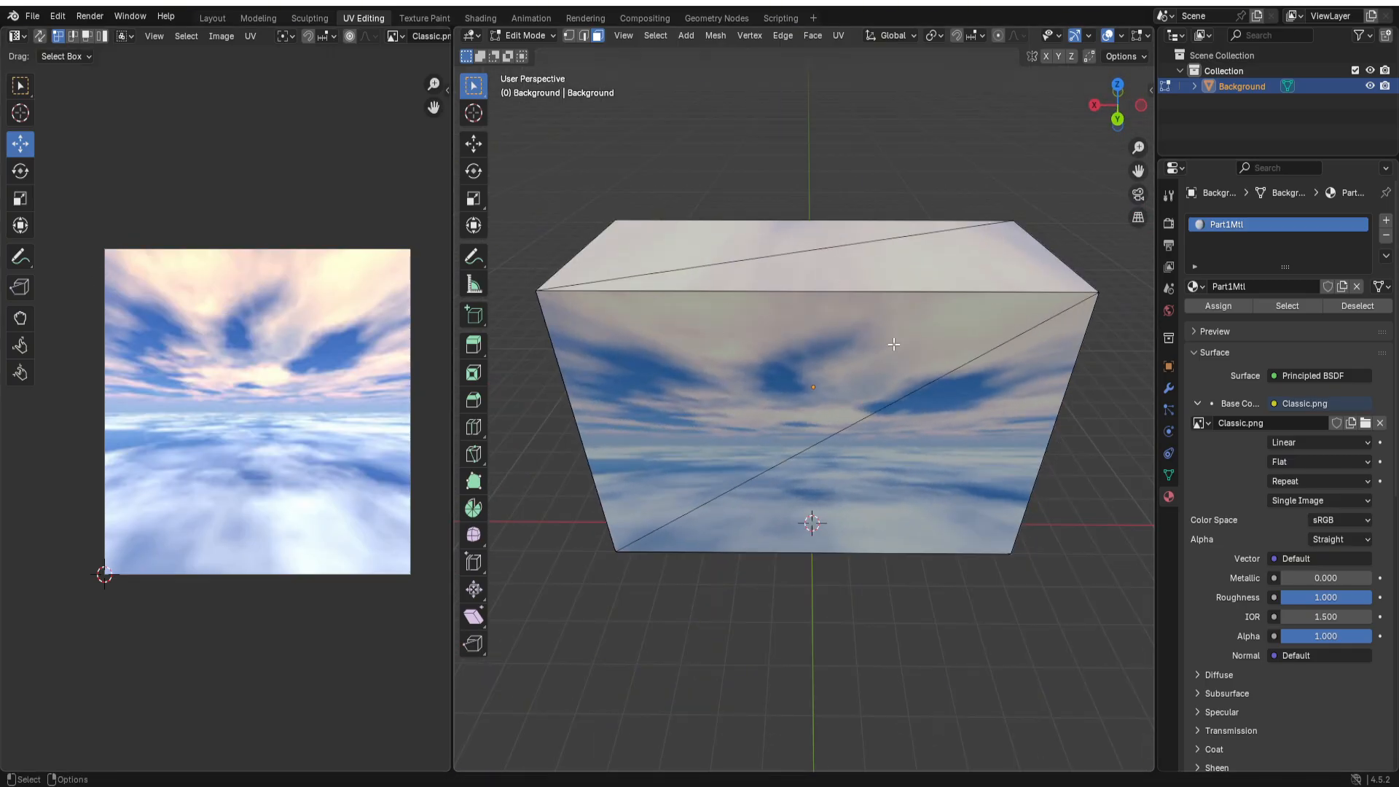
middle_drag(895, 344, 1004, 400)
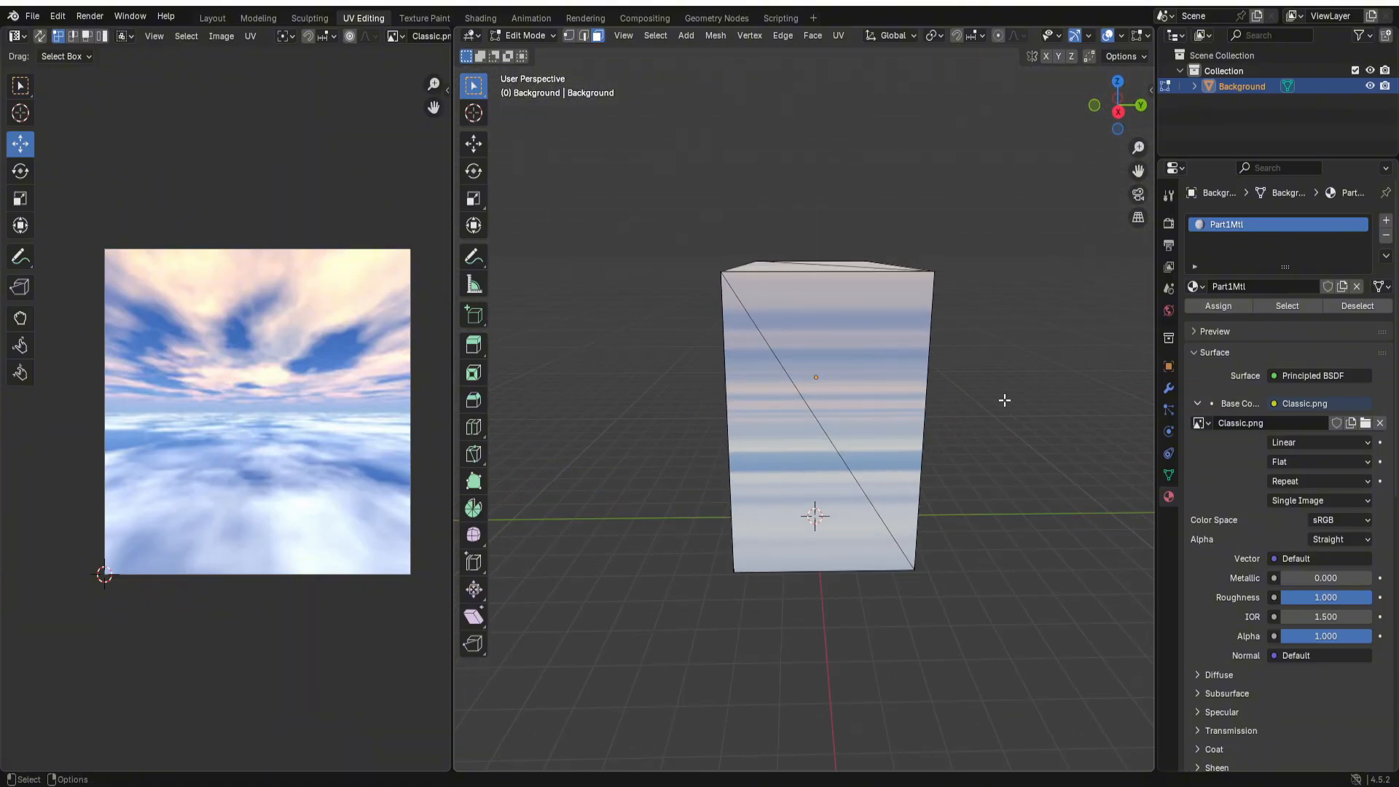
click(850, 352)
shift+click(779, 482)
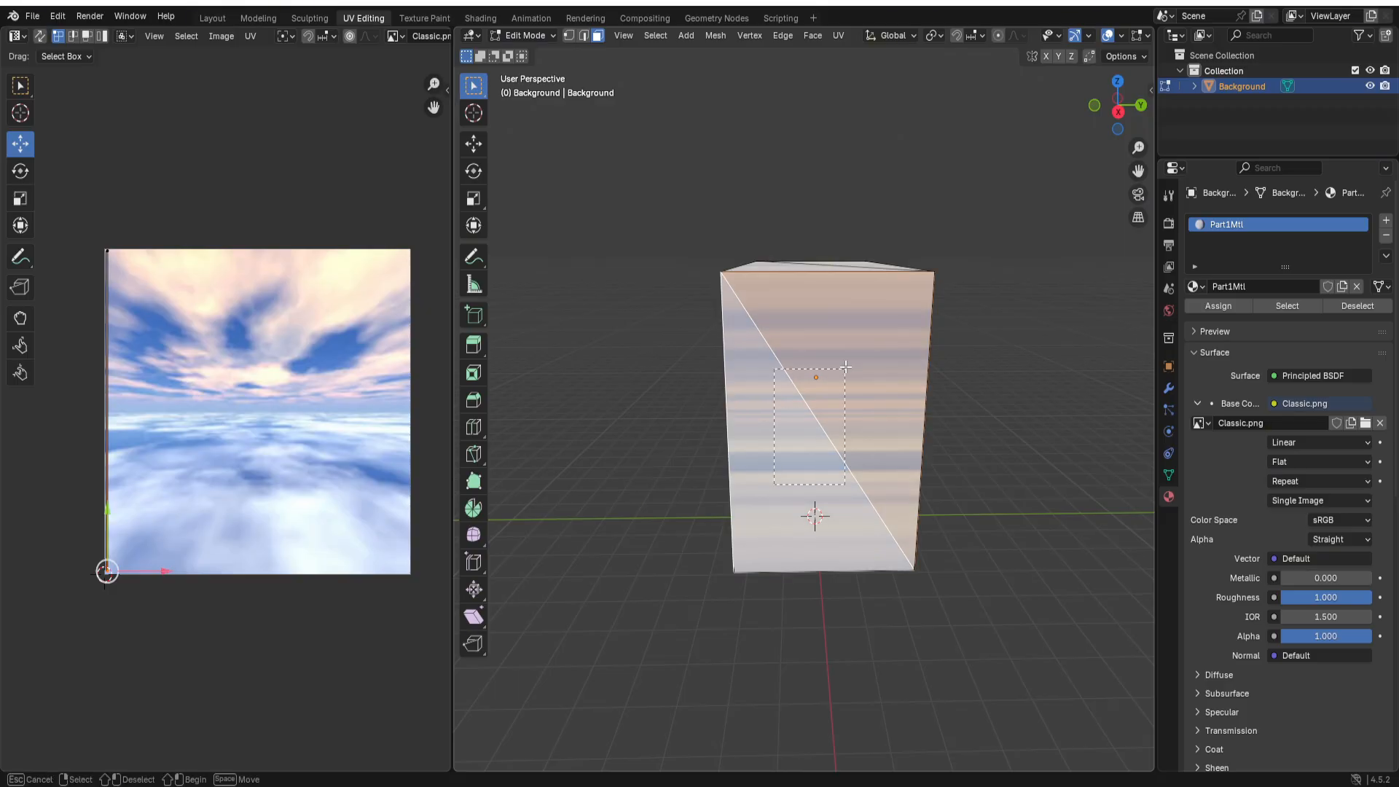
click(1119, 112)
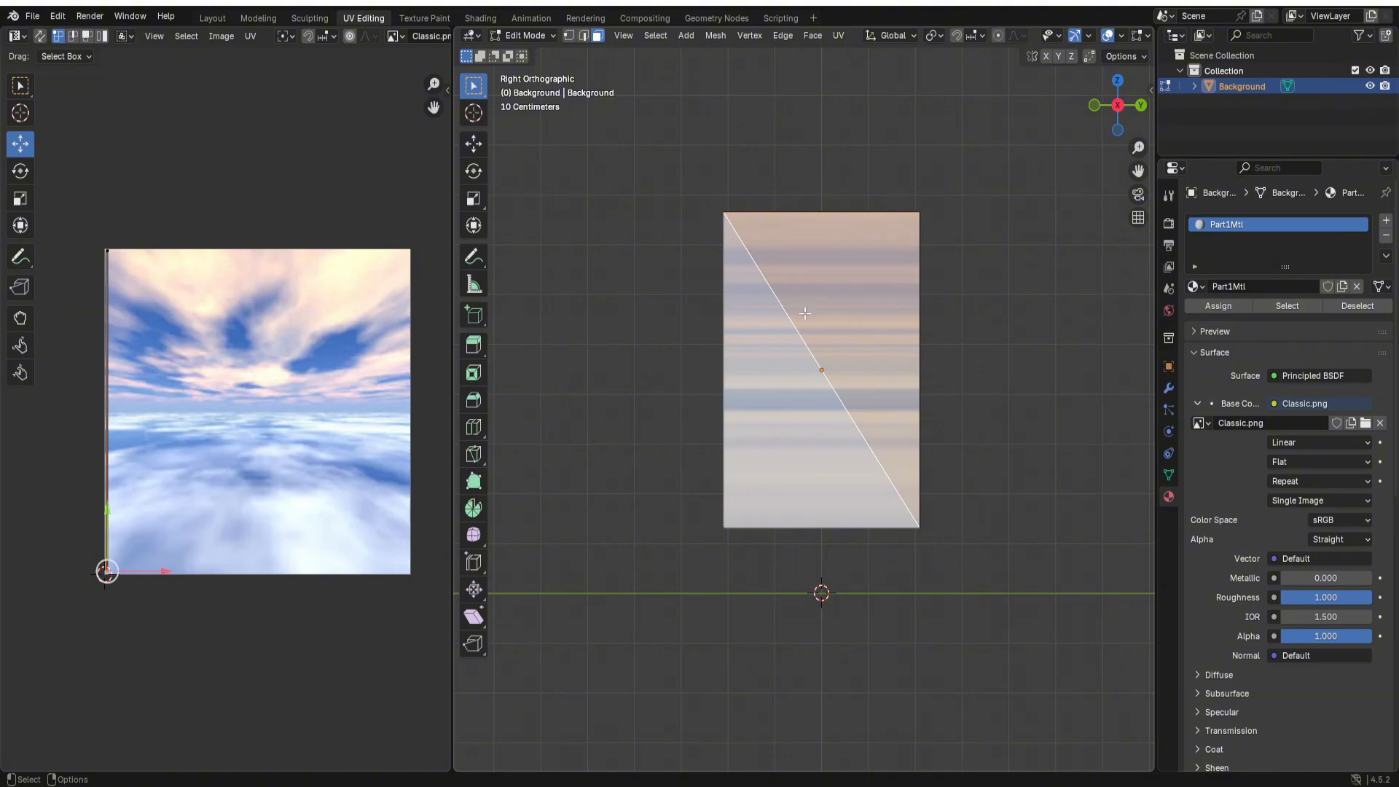
key(u)
click(738, 317)
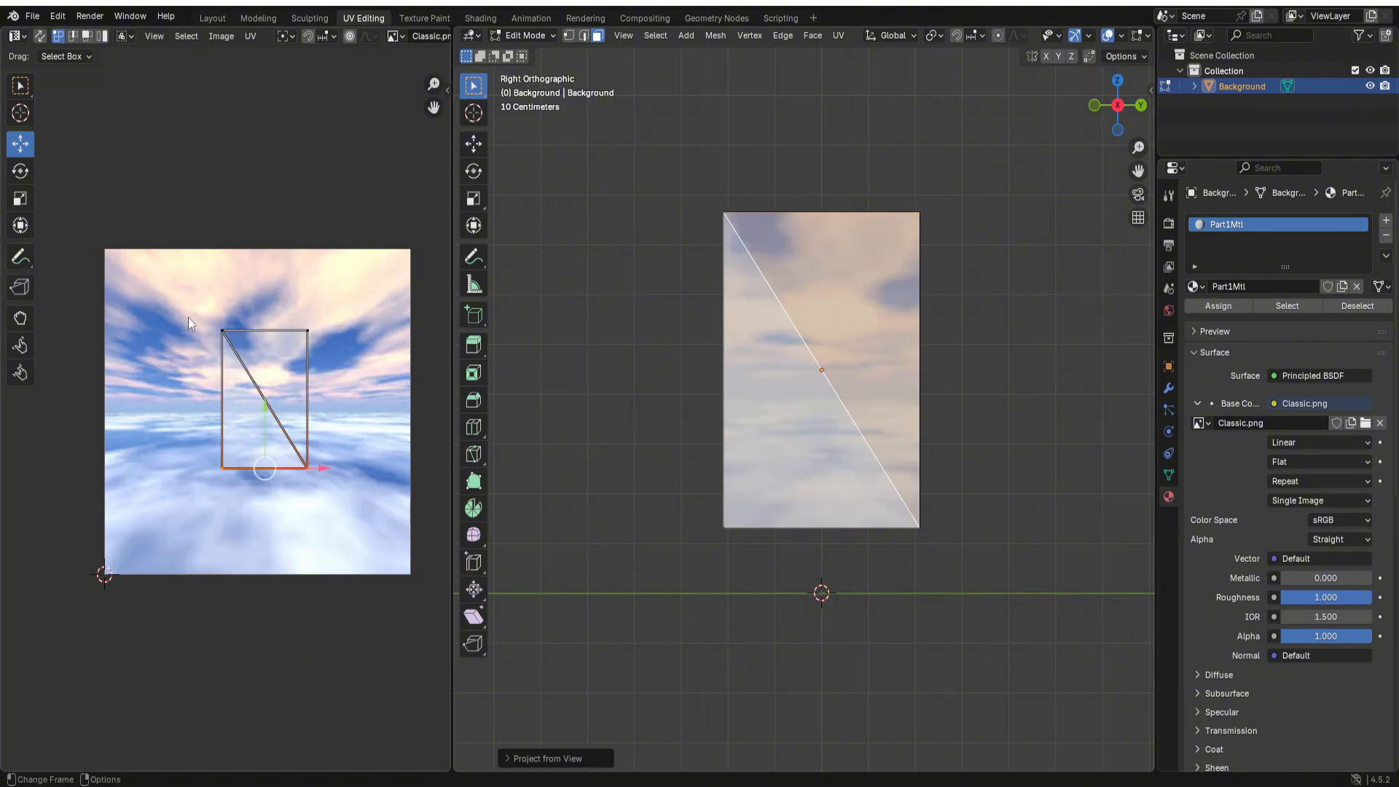
Step: Scale up and center the right face's UVs so they span the full height of the sky image
key(s)
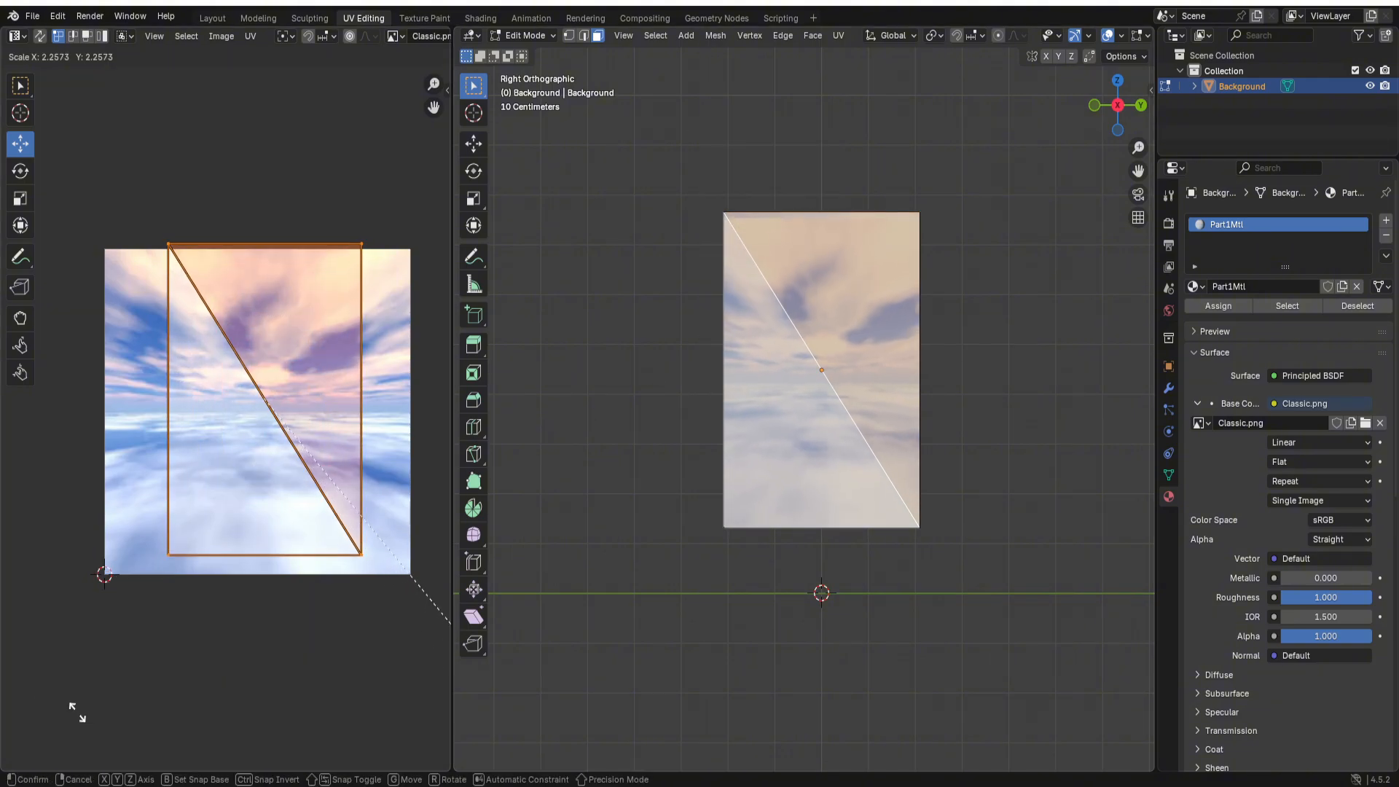
click(80, 695)
key(s)
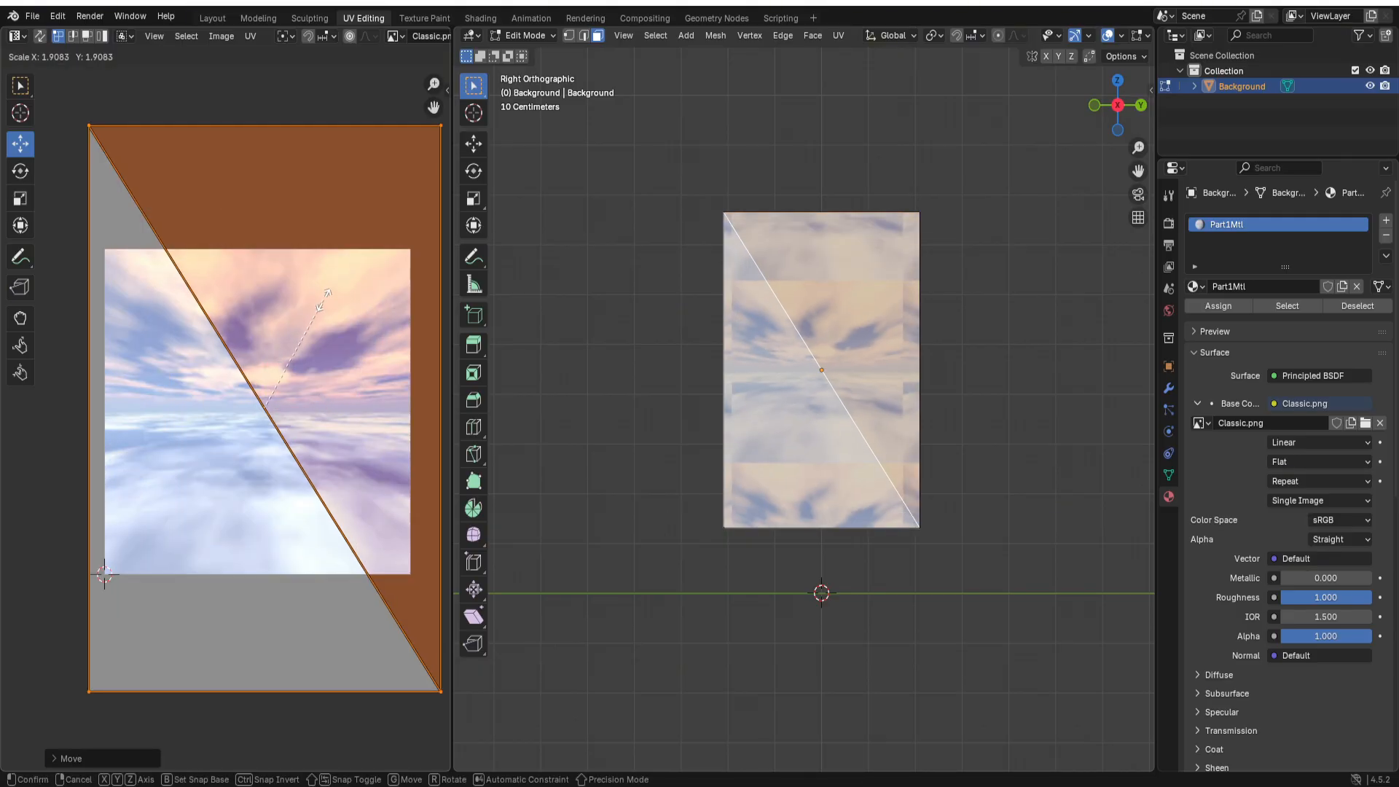
click(302, 349)
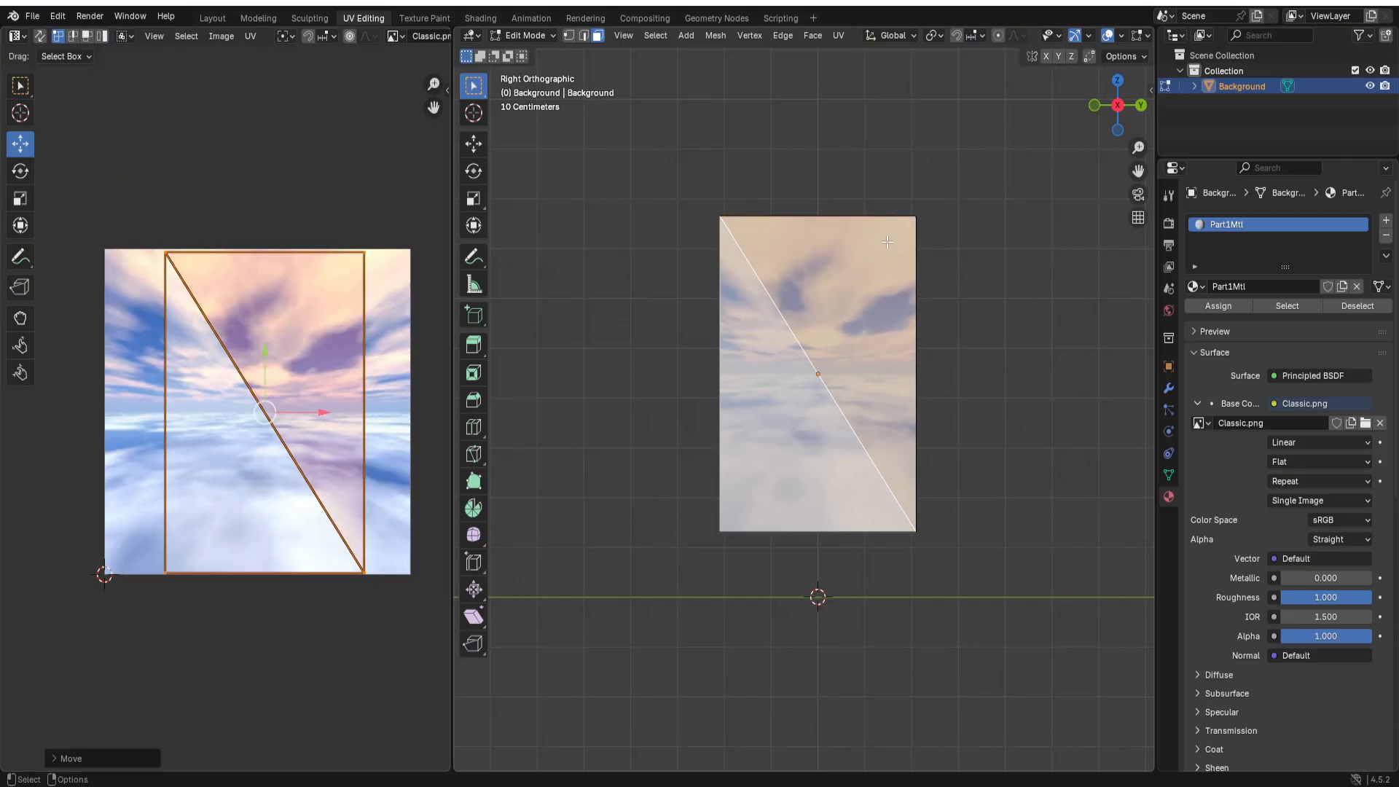
Step: Select both triangles of the block's left face and project their UVs from the orthographic left view
click(1142, 106)
click(1141, 111)
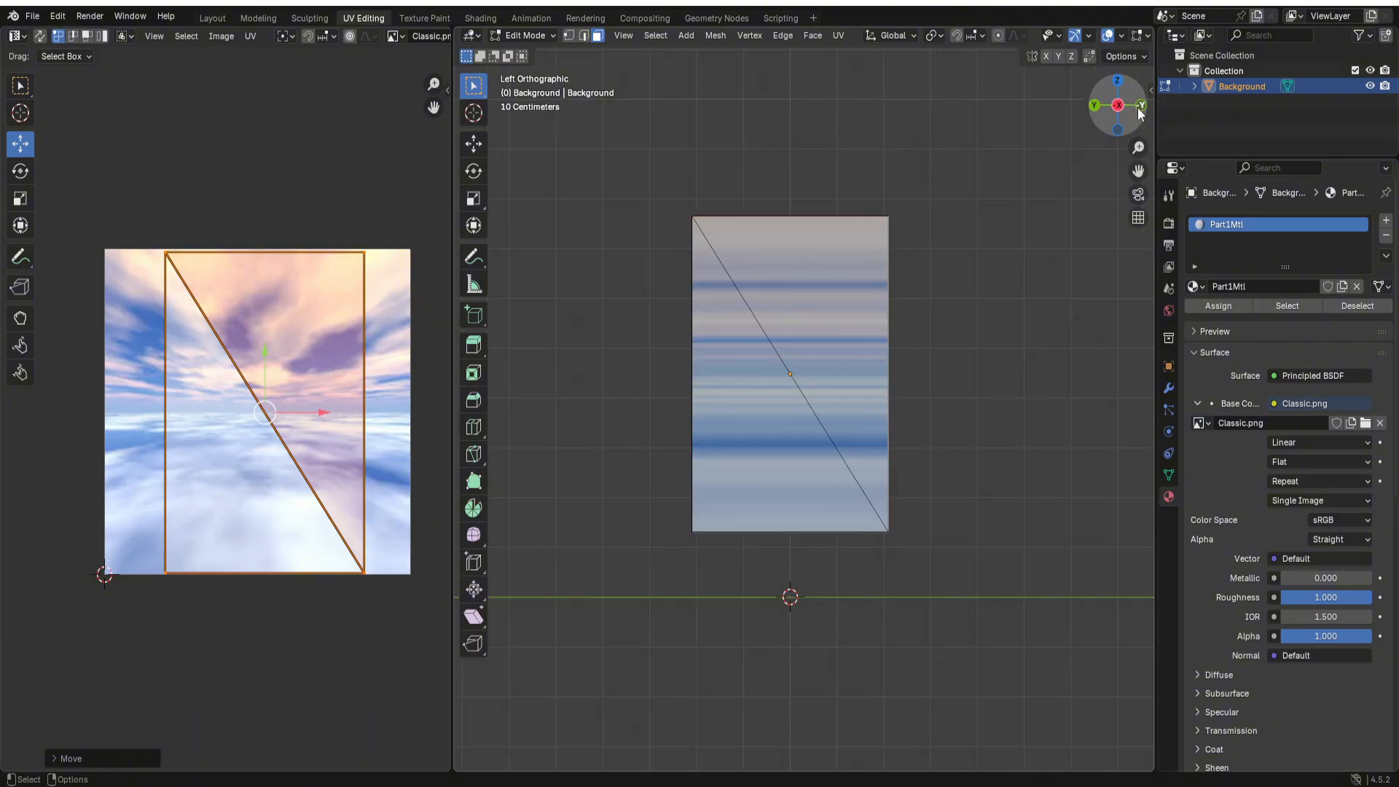
drag(848, 276, 766, 495)
key(u)
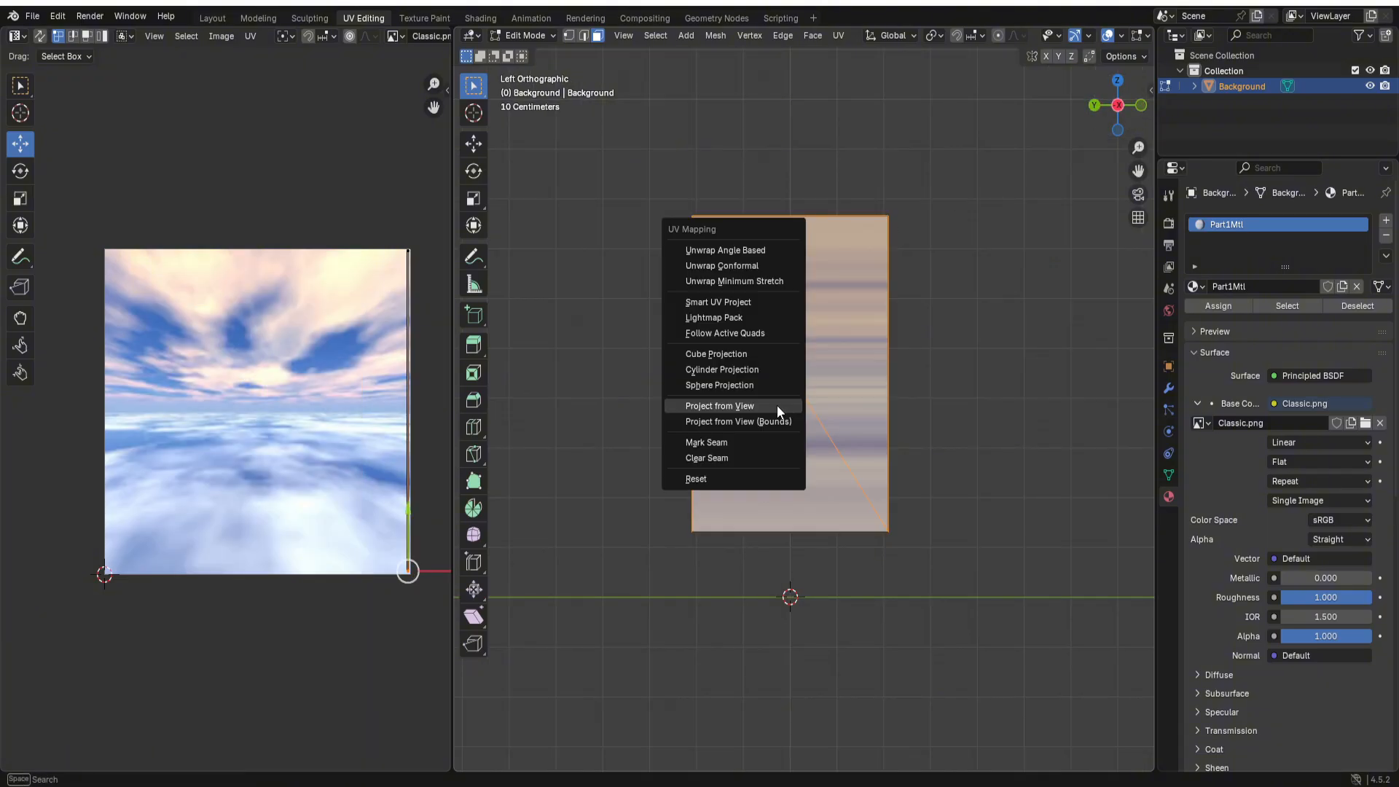
click(777, 405)
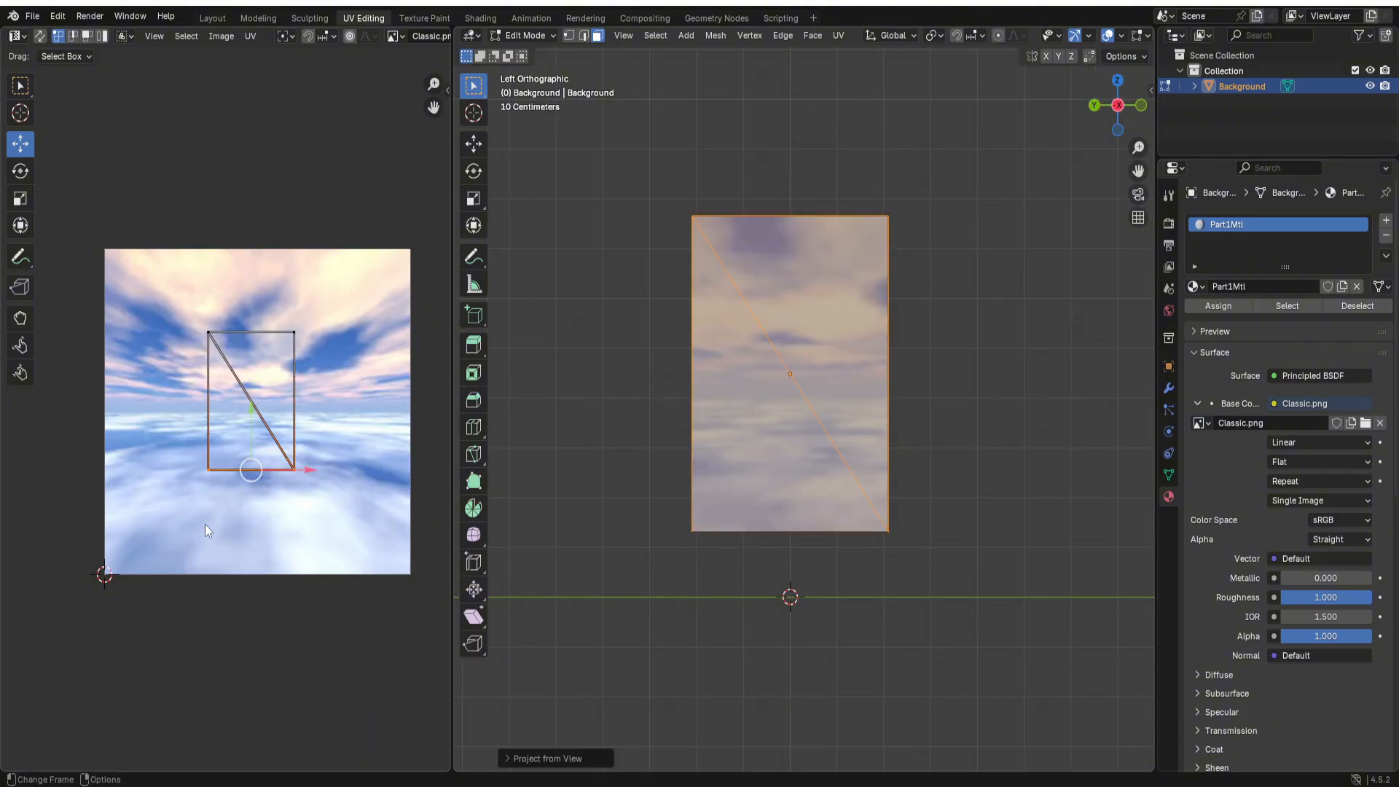
Step: Scale and move the left face's UVs to span the sky image's height, then deselect the face
key(s)
click(435, 607)
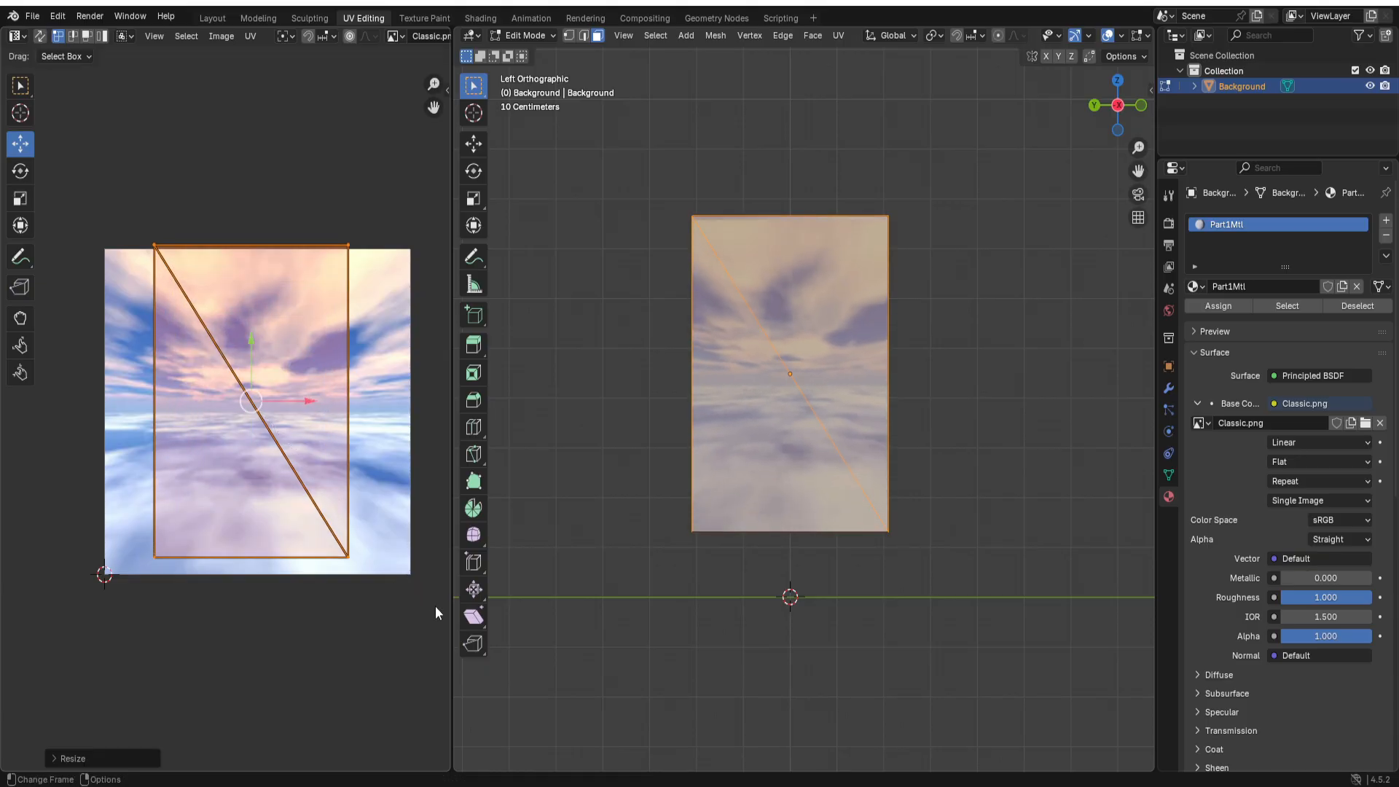
drag(253, 365, 263, 376)
key(s)
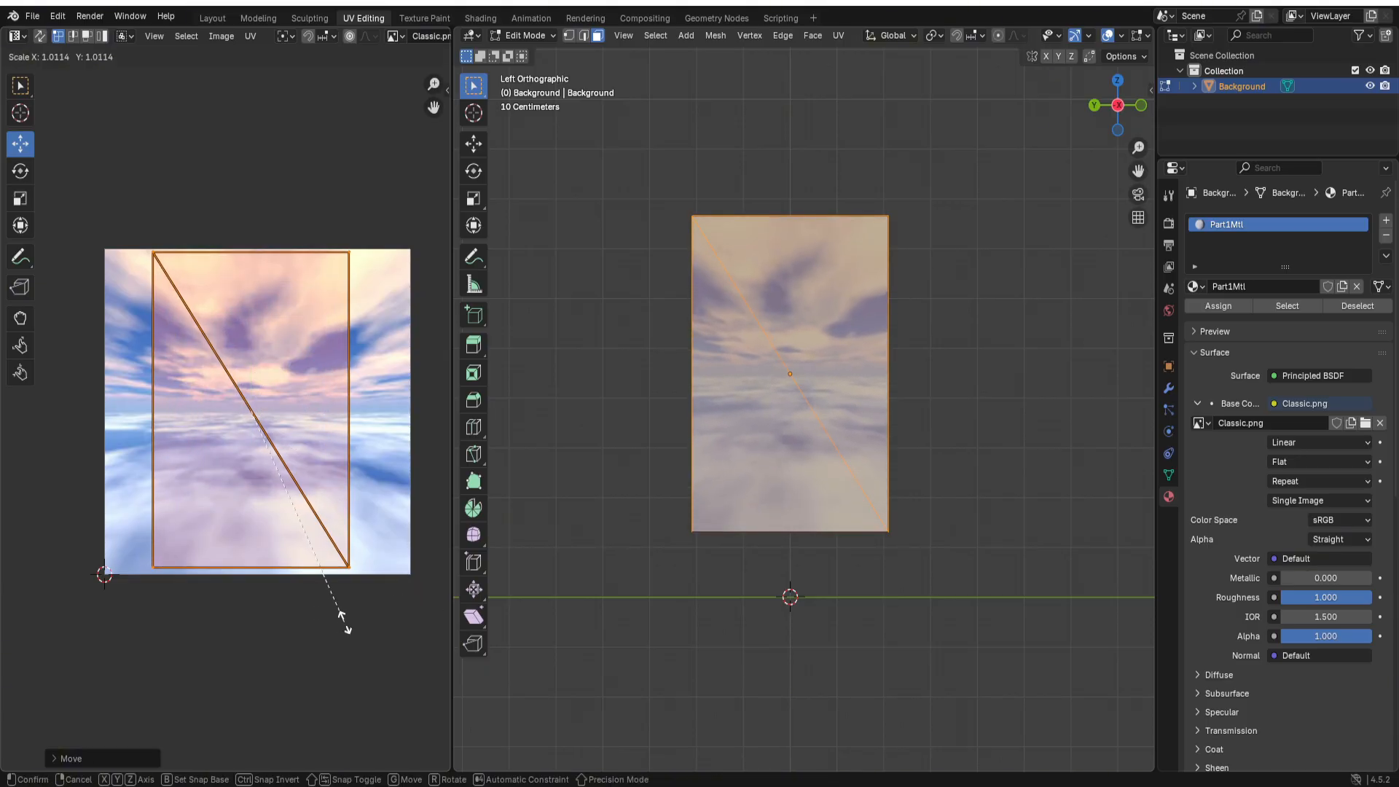
click(351, 626)
click(651, 369)
Step: Examine how the sky texture meets along the corner between the block's left and back faces
middle_drag(651, 370, 665, 442)
scroll(815, 530, up, 4)
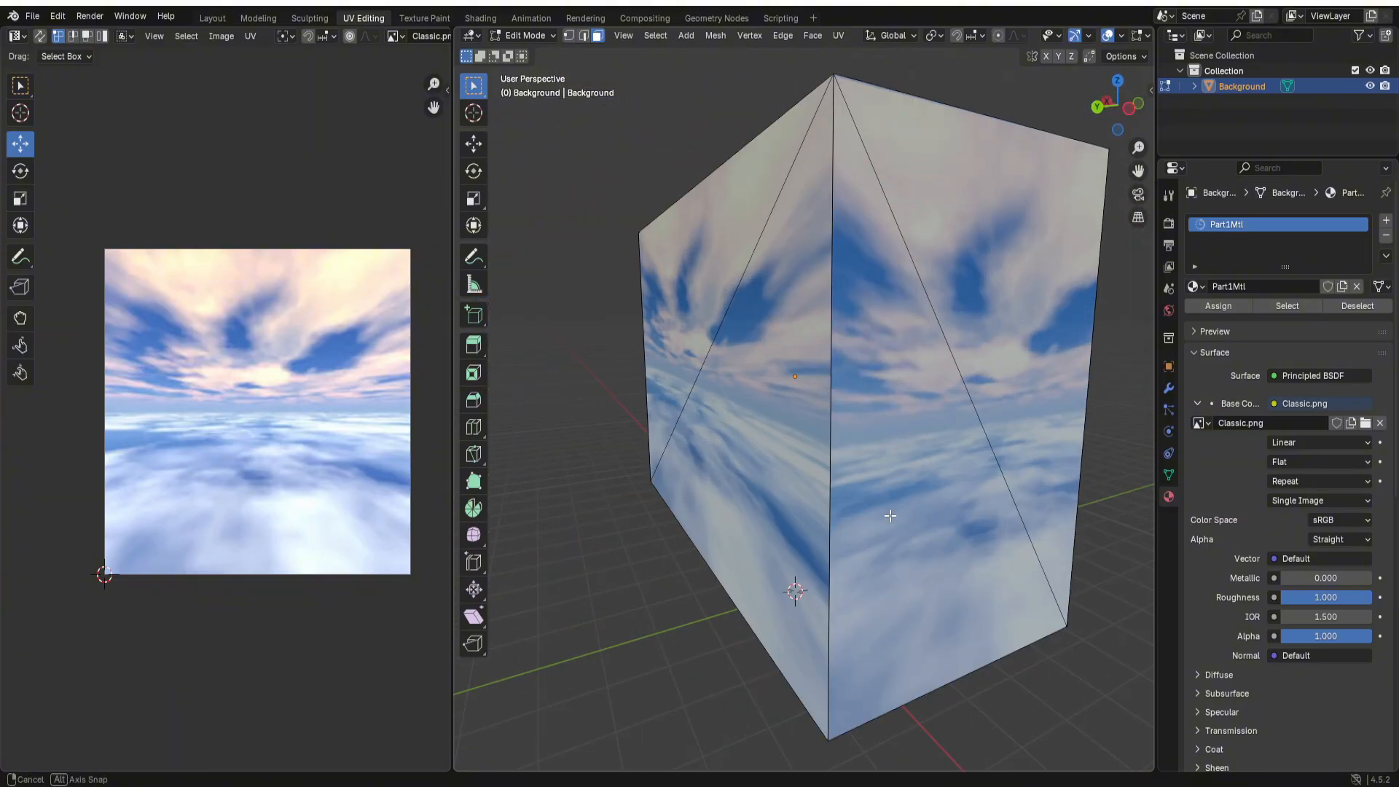
click(906, 492)
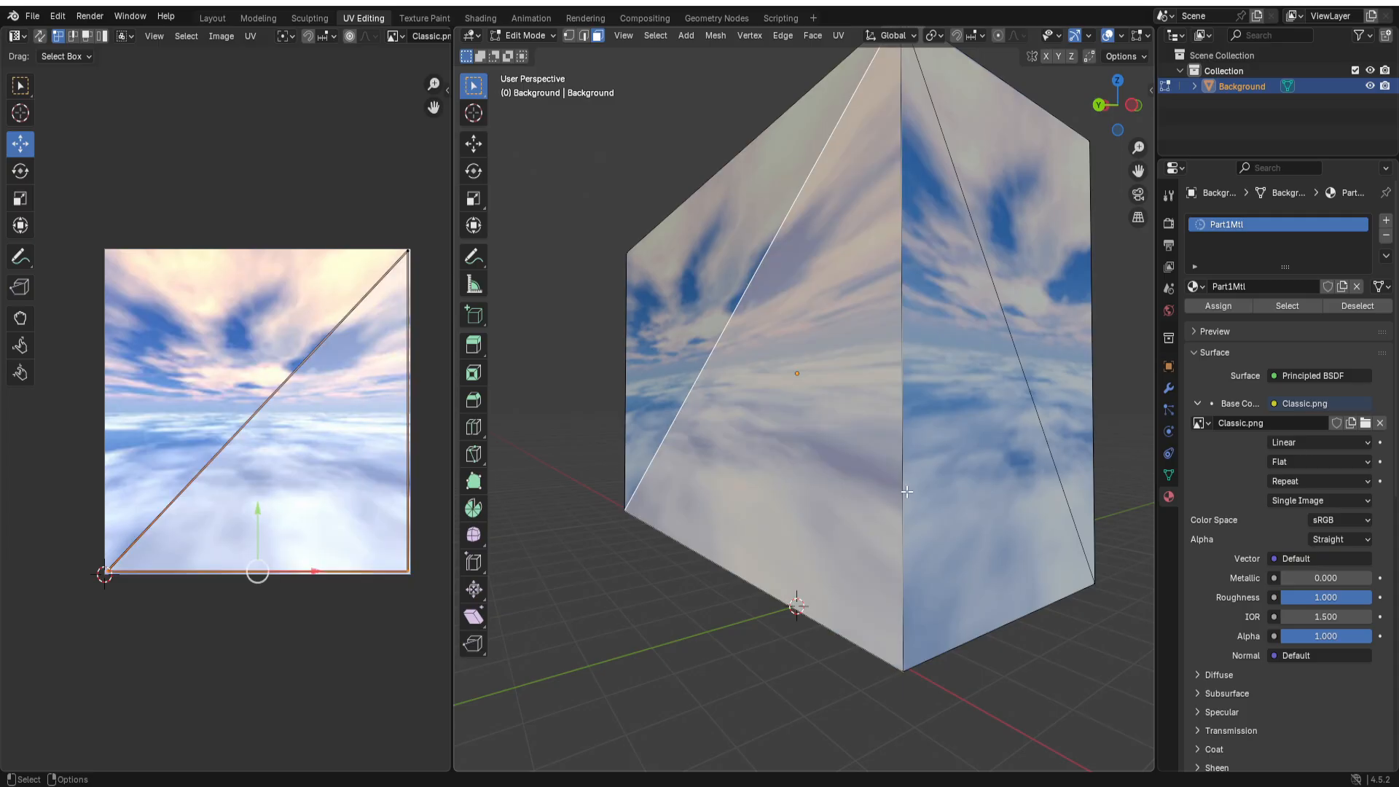
click(948, 387)
click(732, 661)
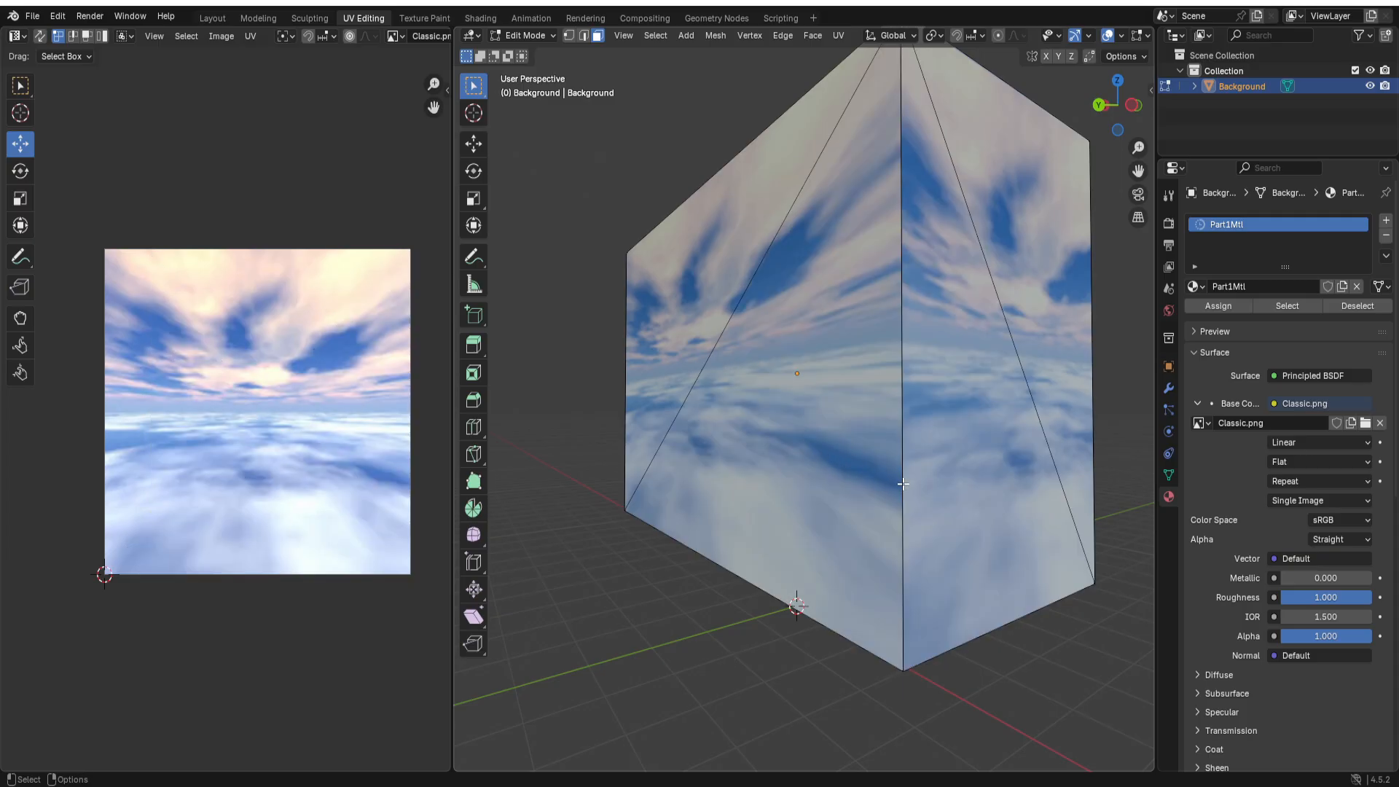
middle_drag(924, 297, 792, 335)
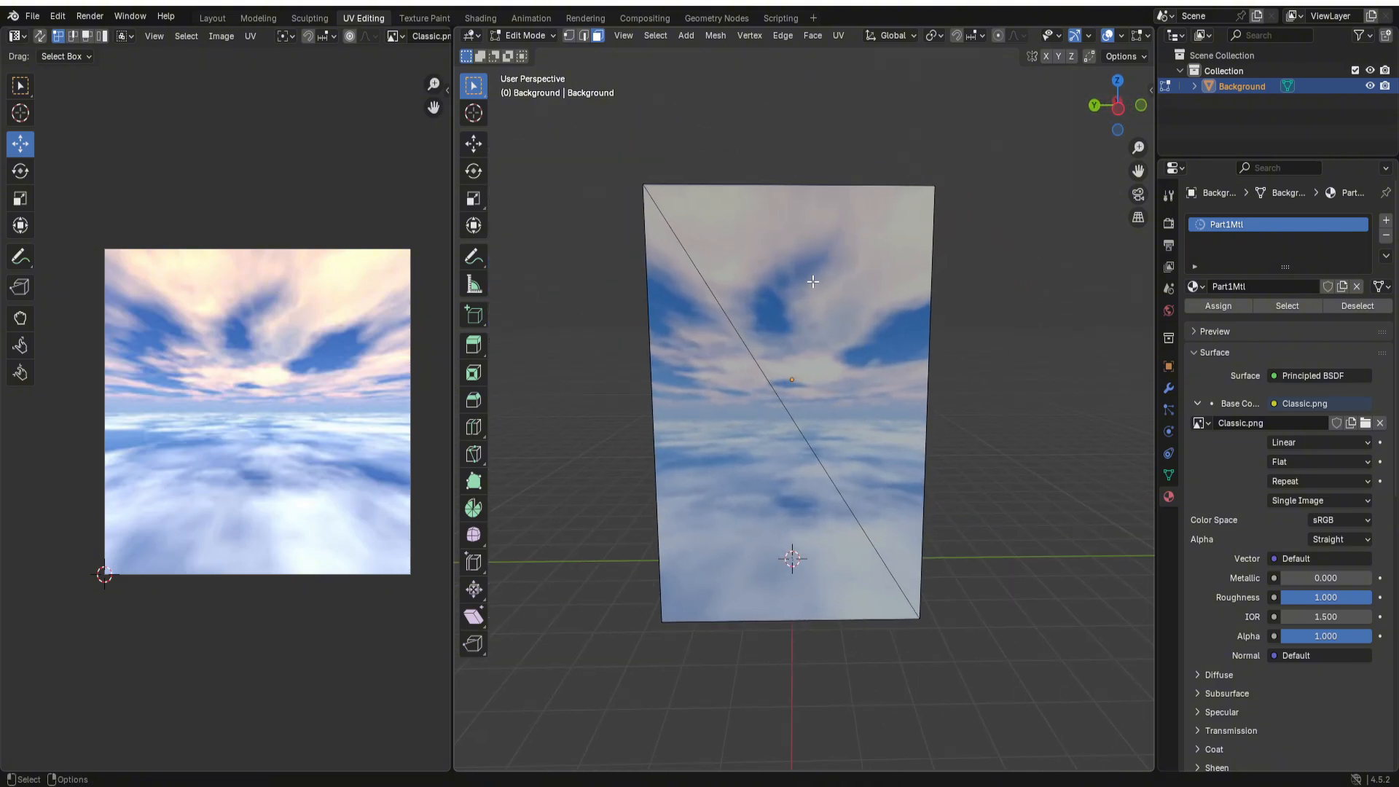
Step: Select the left face again and project its UVs from the opposite, orthographic right view so the texture is mirrored
drag(867, 275, 676, 404)
scroll(676, 404, down, 1)
middle_drag(675, 404, 1006, 403)
click(1115, 110)
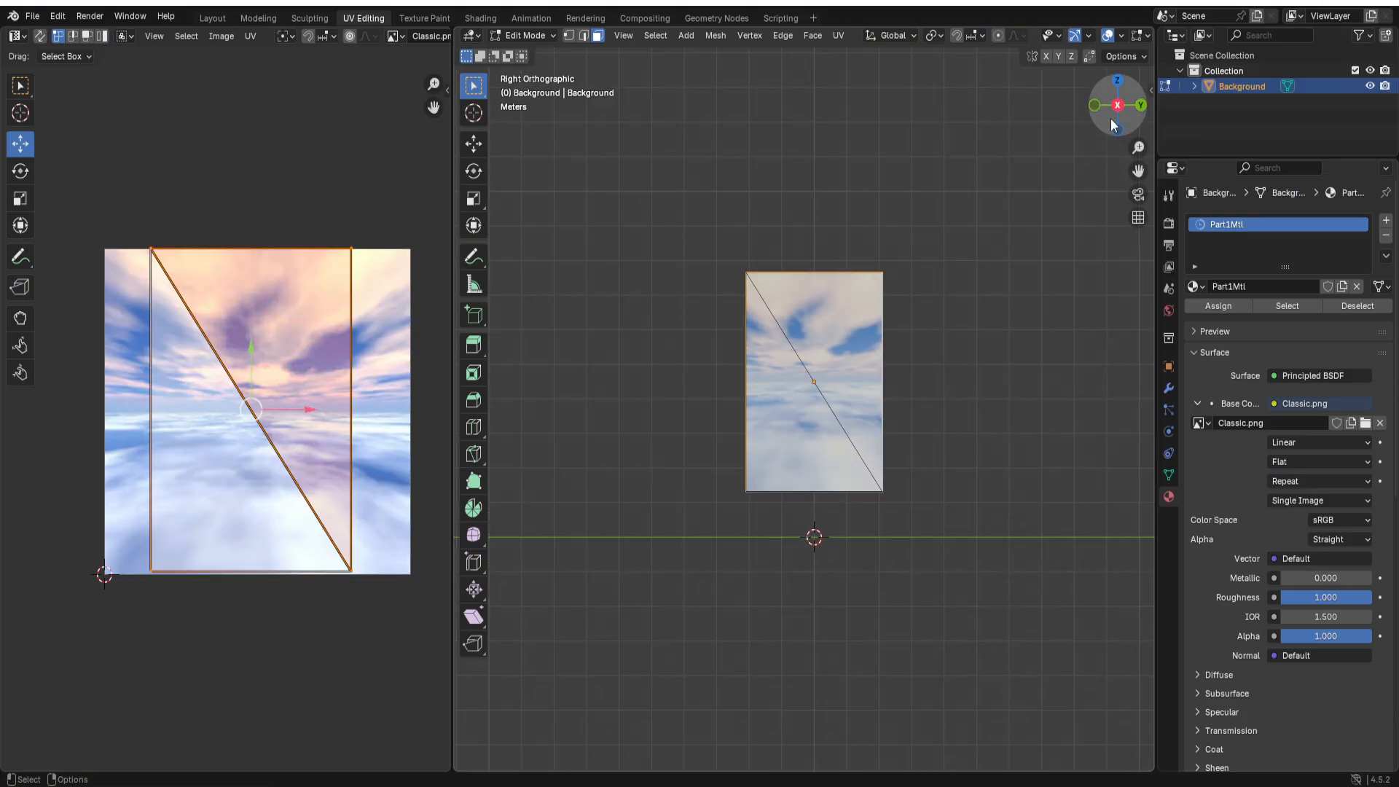
scroll(801, 393, up, 4)
key(u)
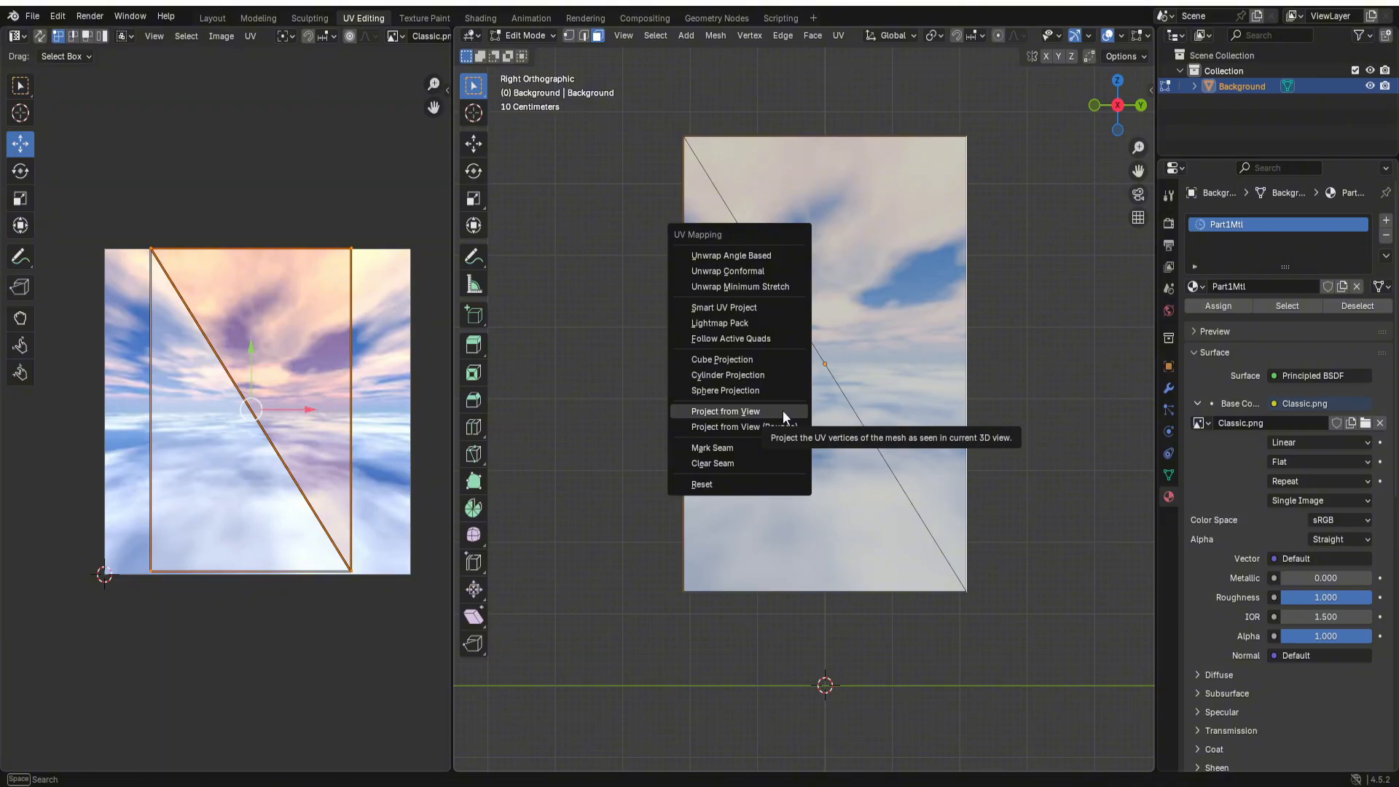
click(783, 410)
Step: Scale the left face's mirrored UVs to nearly the sky image's height and move them against its right border
key(s)
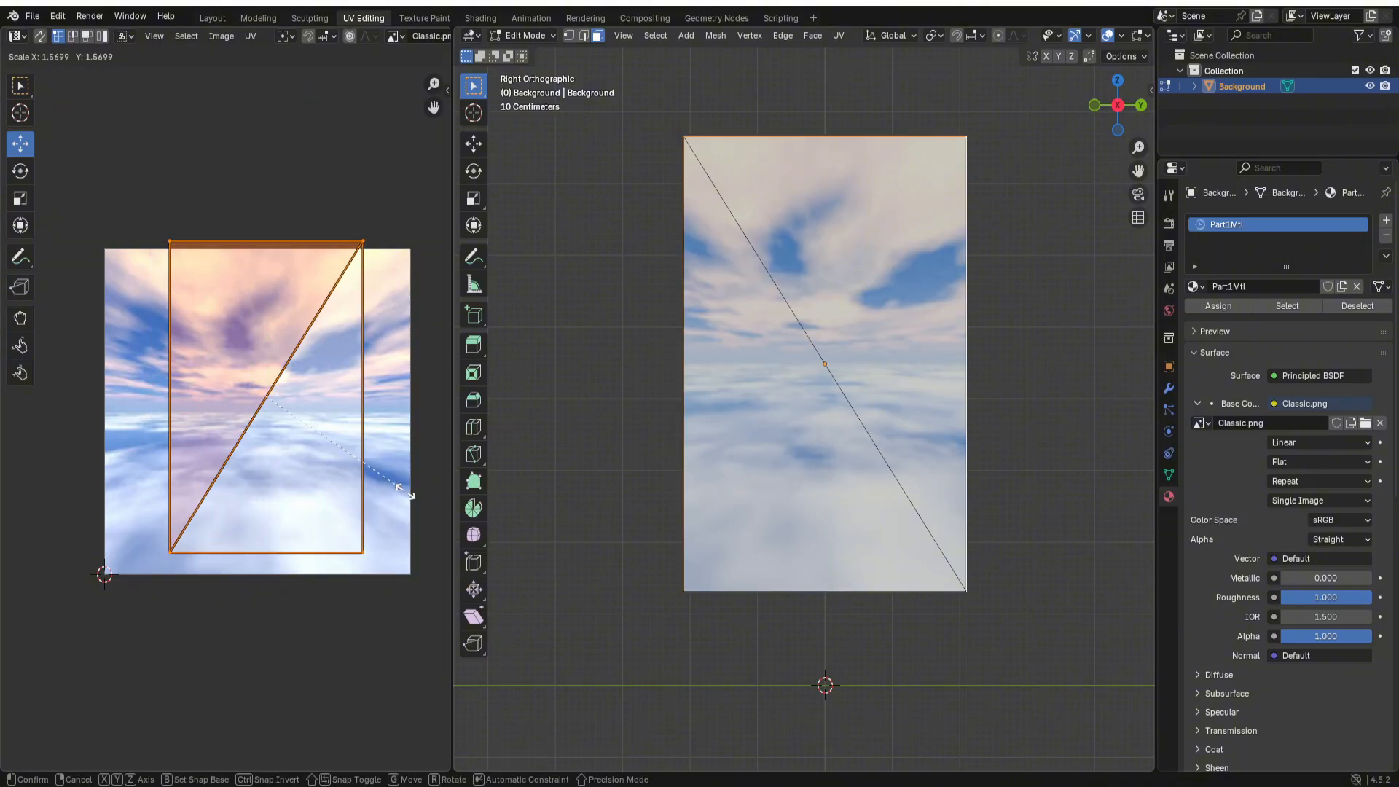
click(410, 488)
key(g)
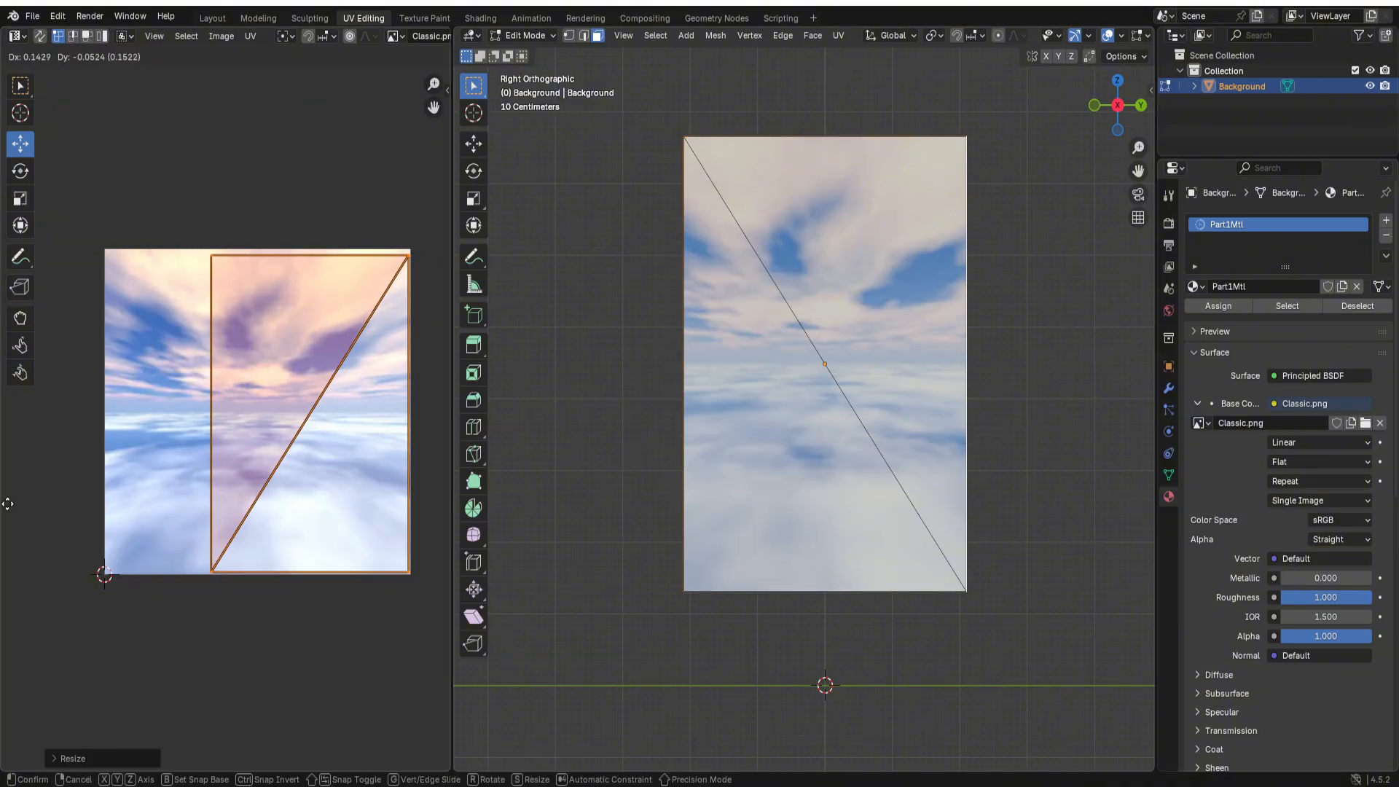
click(7, 504)
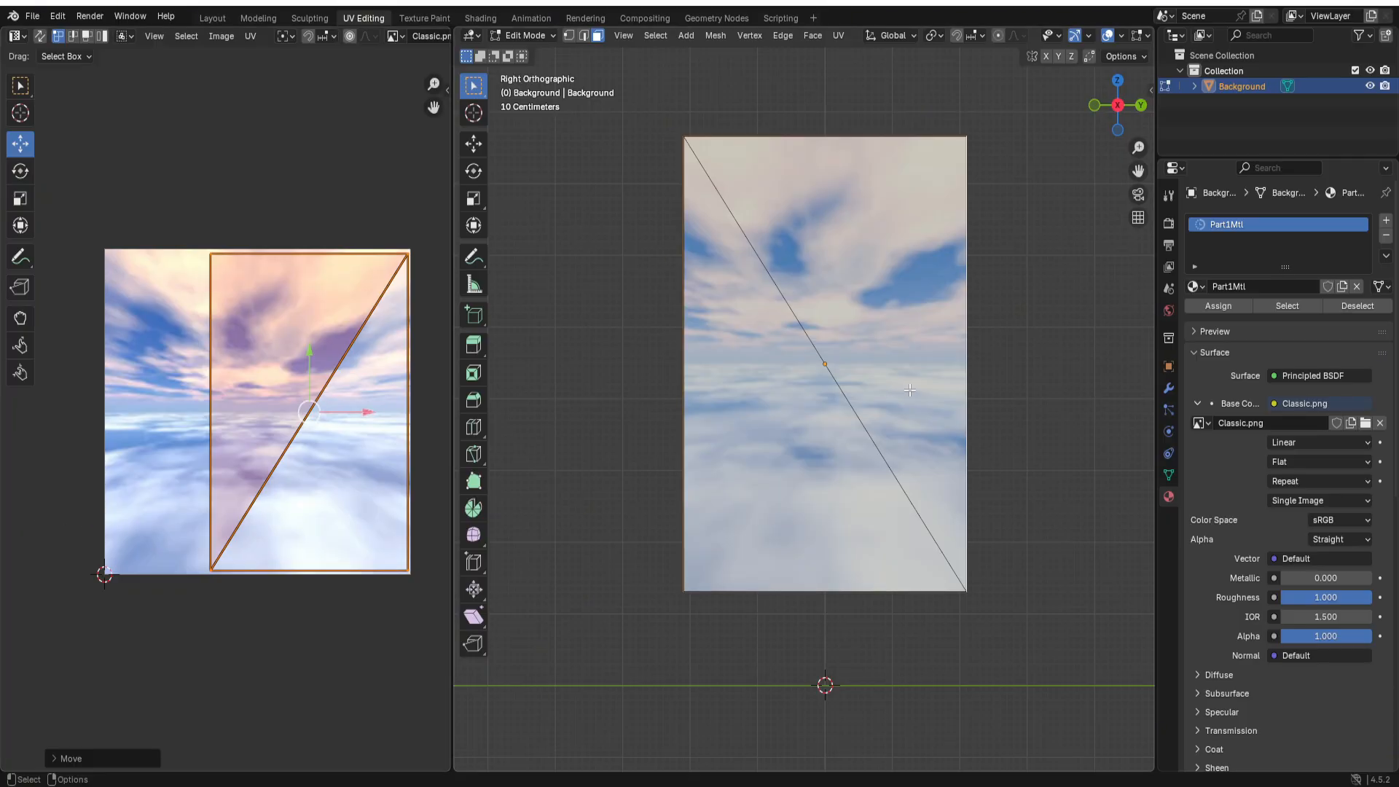
Step: Check the texture match at the corner of the left and back faces, comparing each face's UV placement on the image
middle_drag(909, 390, 632, 409)
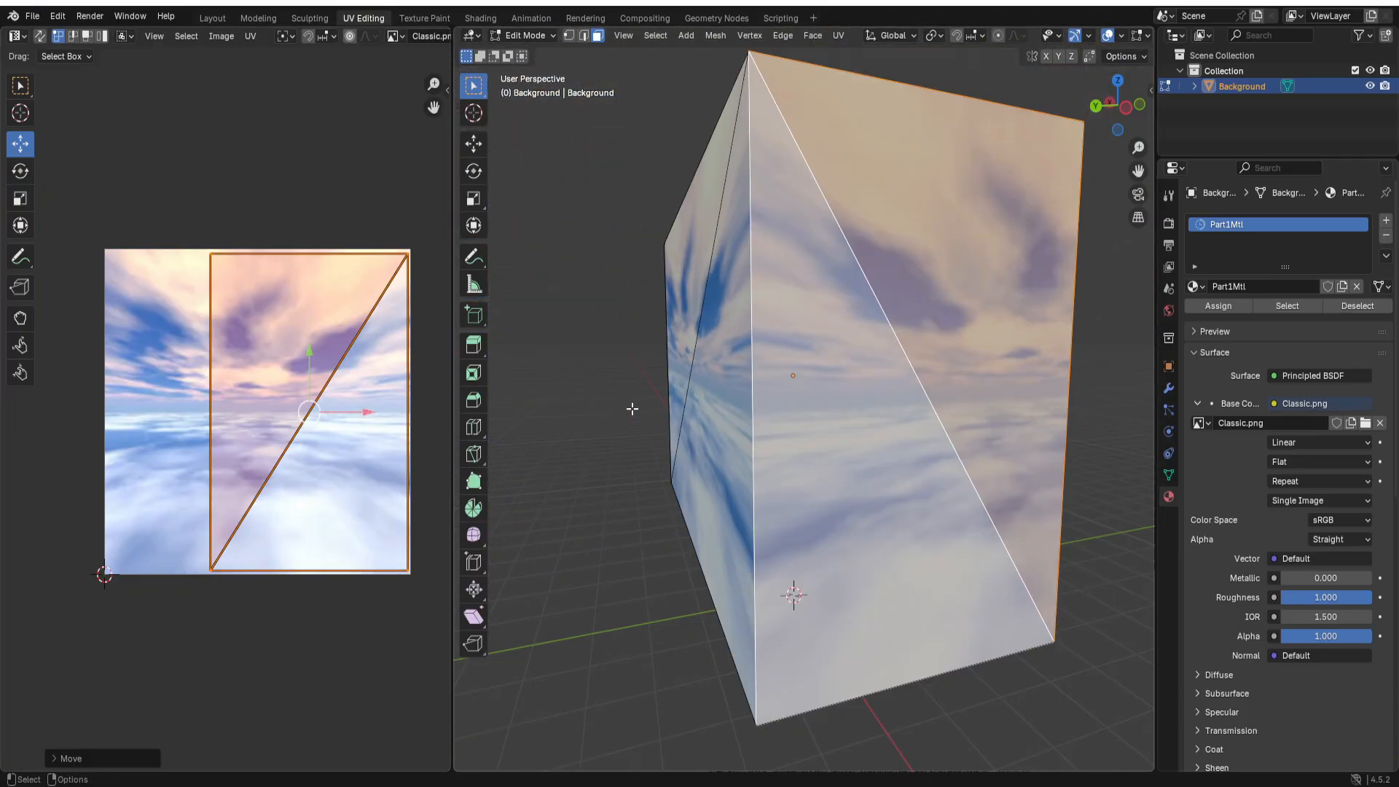
click(553, 682)
middle_drag(796, 523, 809, 484)
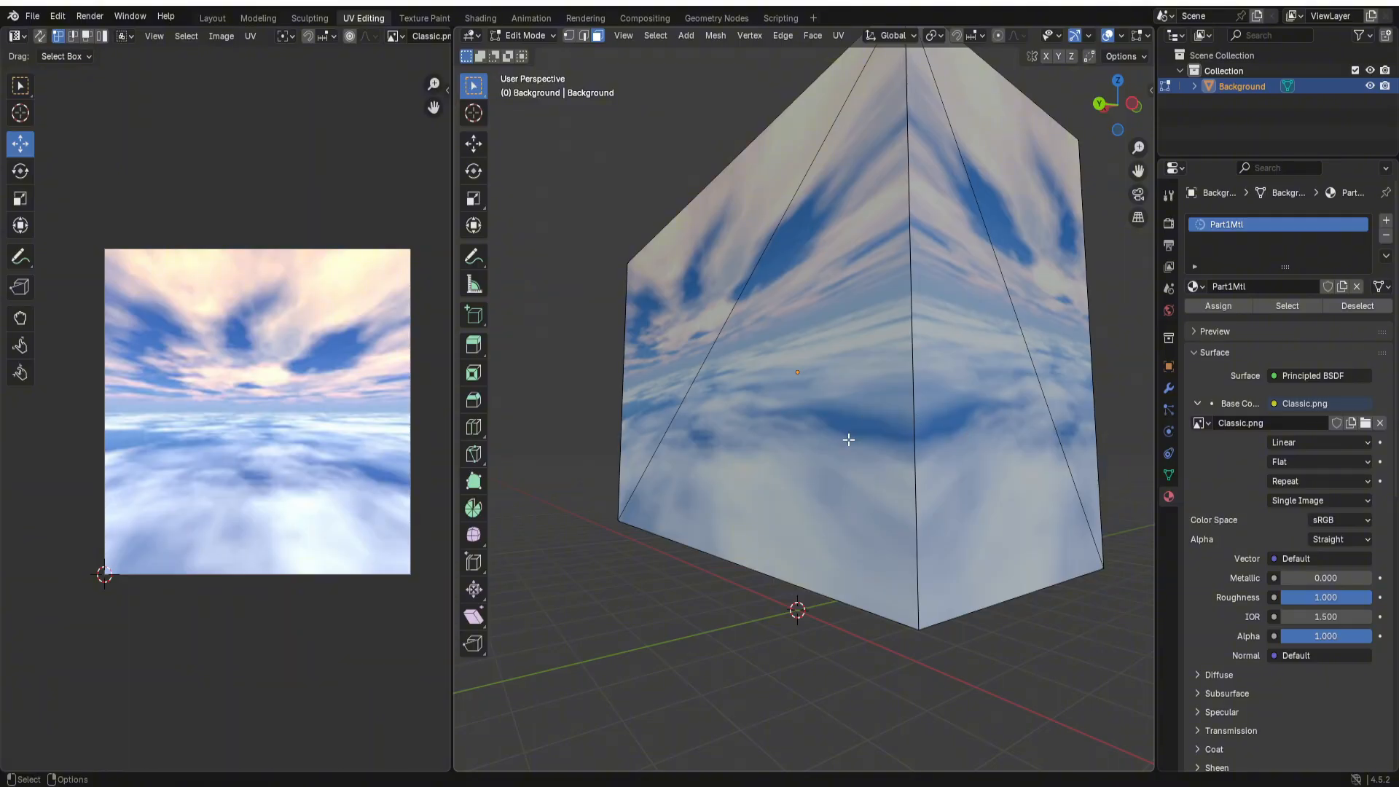
middle_drag(849, 440, 733, 474)
click(866, 460)
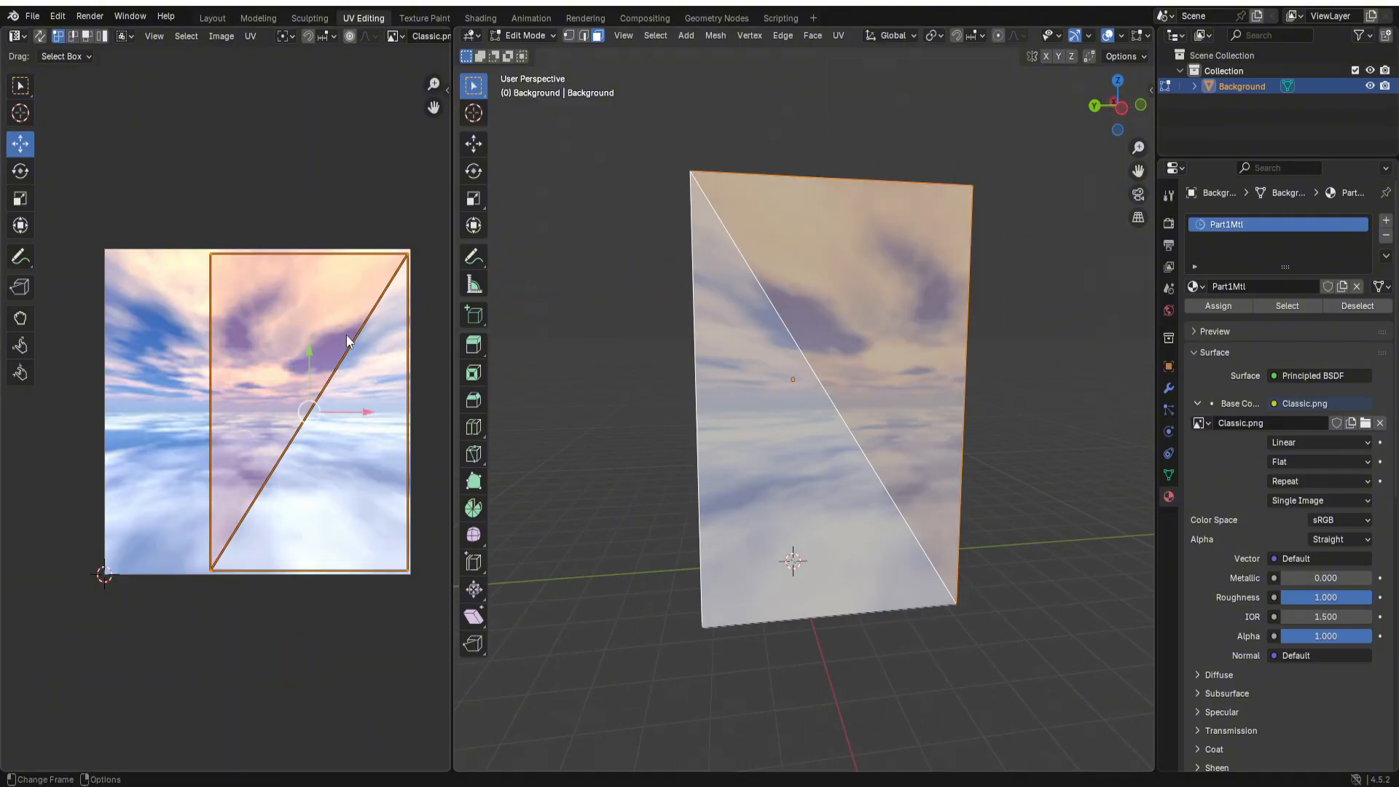
middle_drag(511, 446, 671, 444)
click(906, 402)
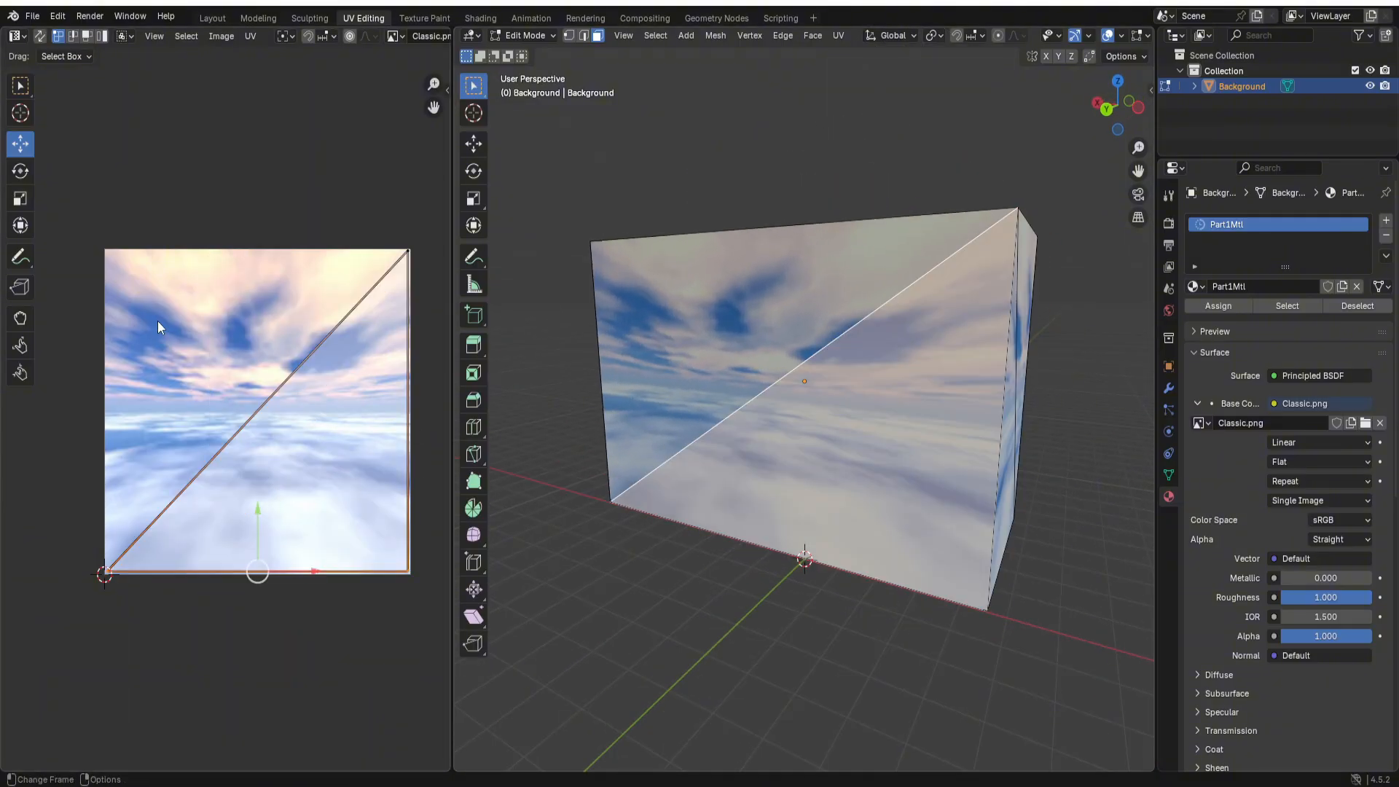
click(561, 591)
Step: Select both triangles of the block's bottom face and project their UVs from the orthographic bottom view
middle_drag(862, 532, 909, 365)
click(843, 352)
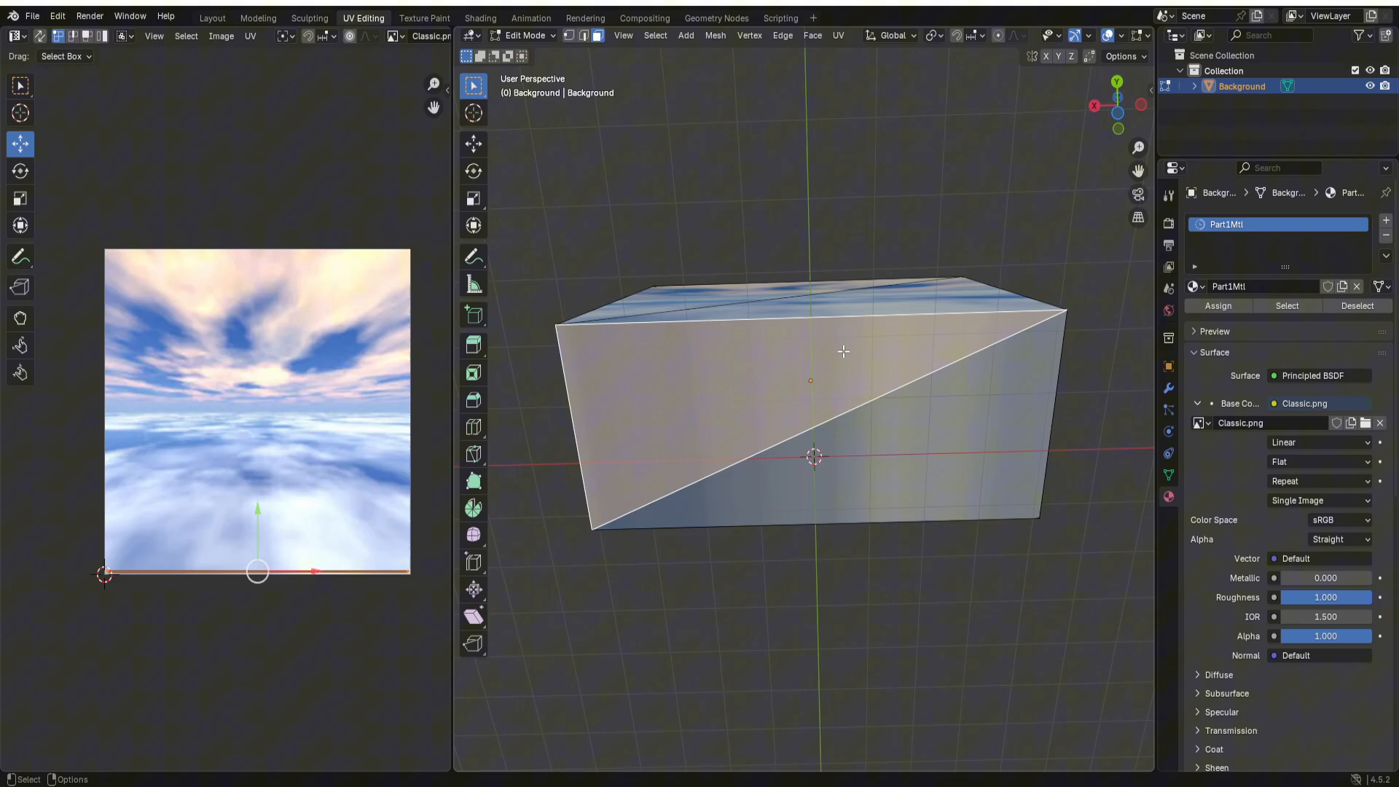
shift+click(947, 420)
click(1118, 114)
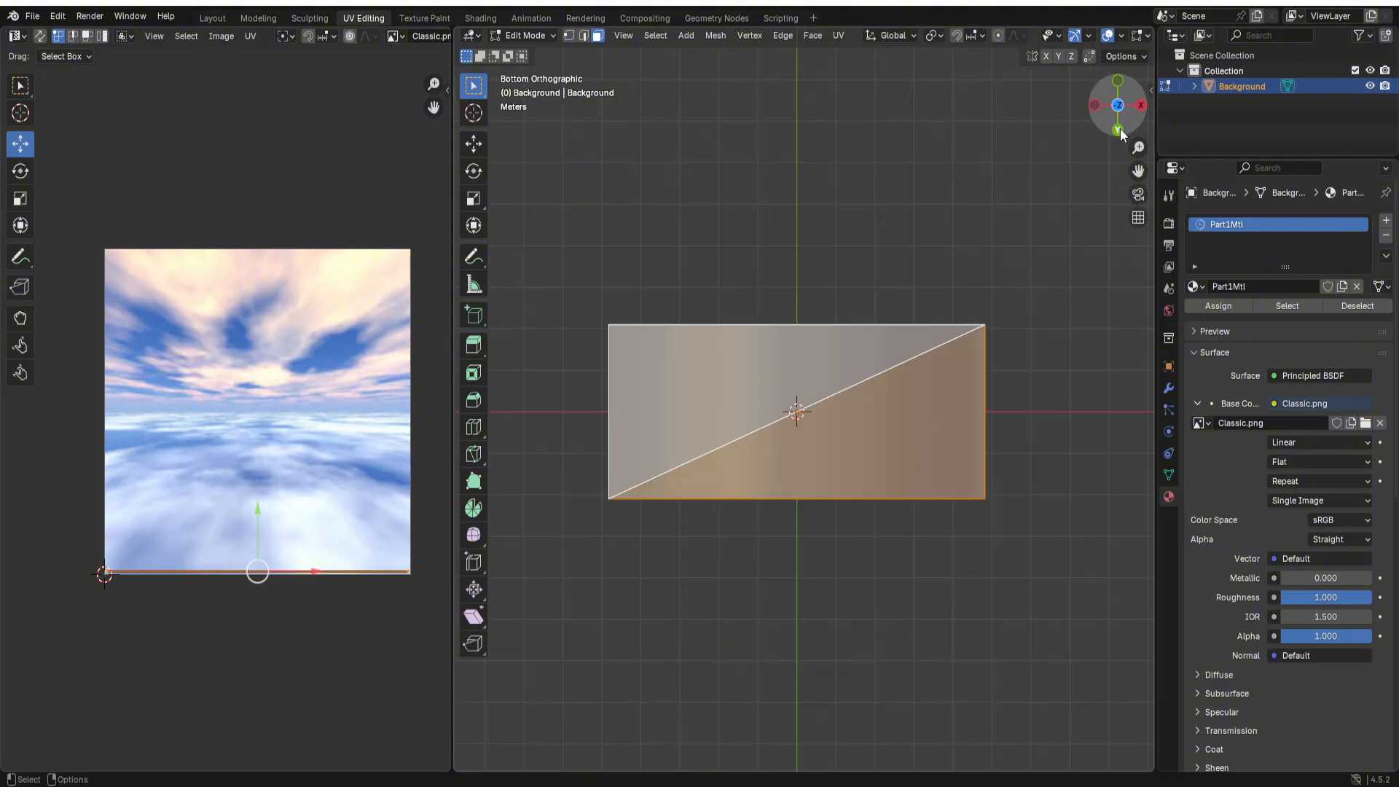
click(1117, 128)
click(1117, 128)
scroll(826, 395, up, 1)
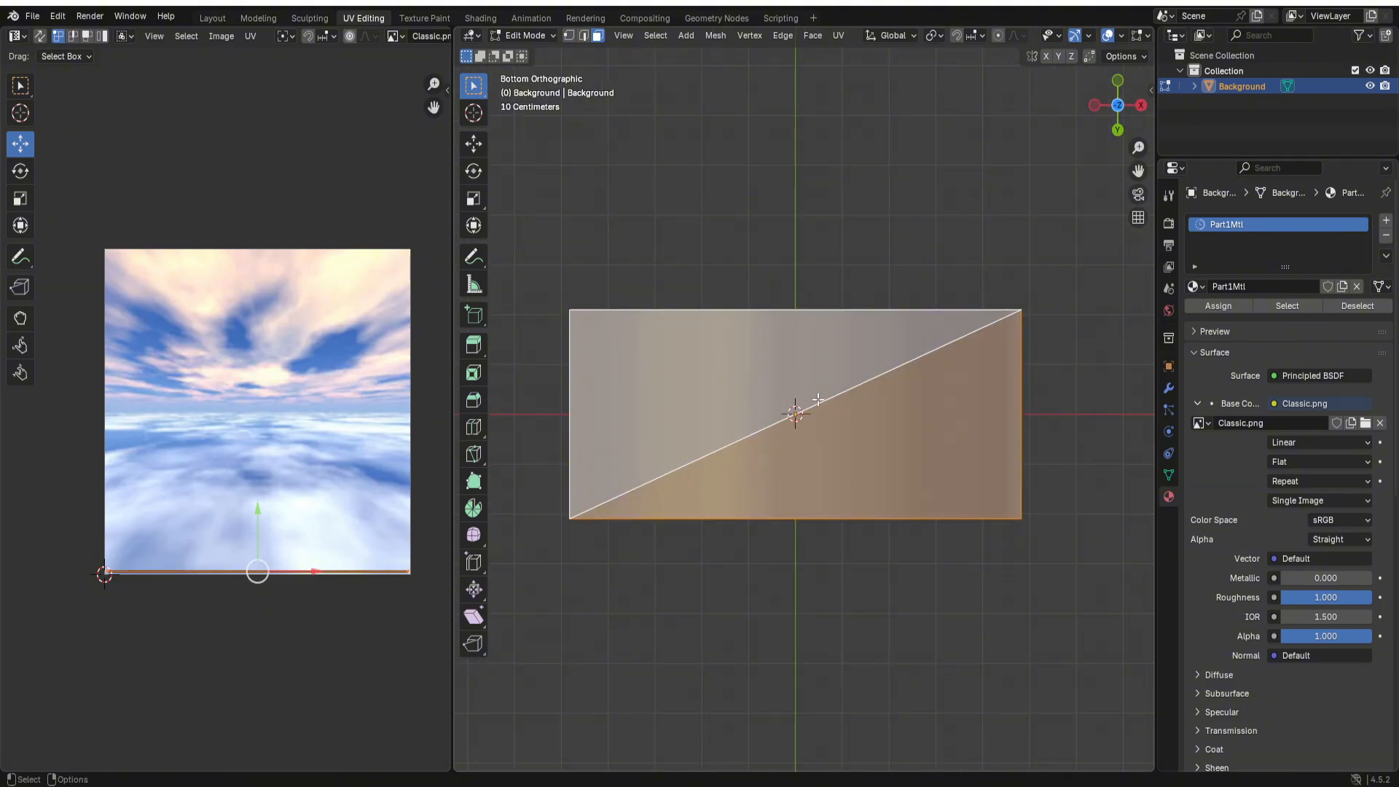
key(u)
click(820, 387)
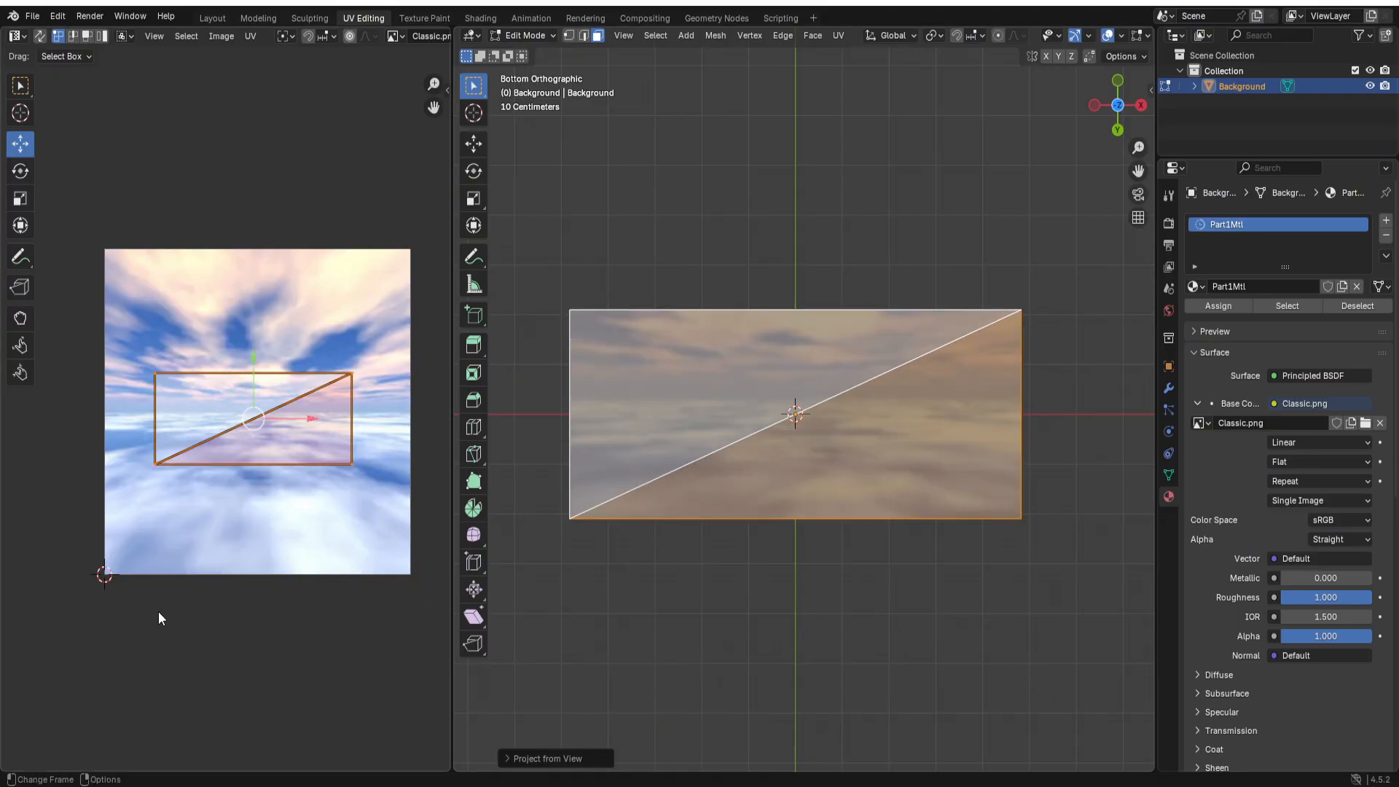
Step: Scale the bottom face's UVs to the sky image's full width and flatten them into roughly the image's lowest quarter
key(g)
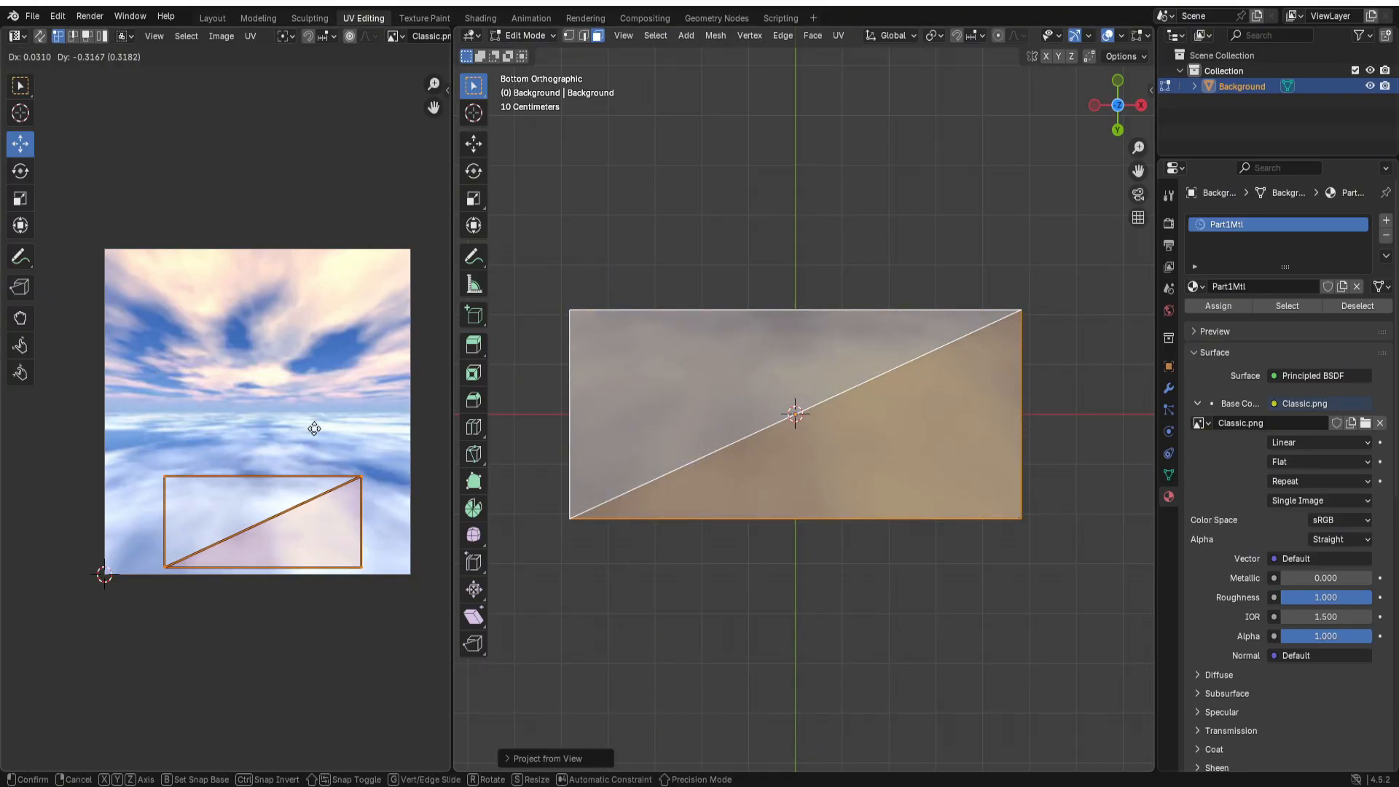
click(313, 429)
key(s)
click(398, 389)
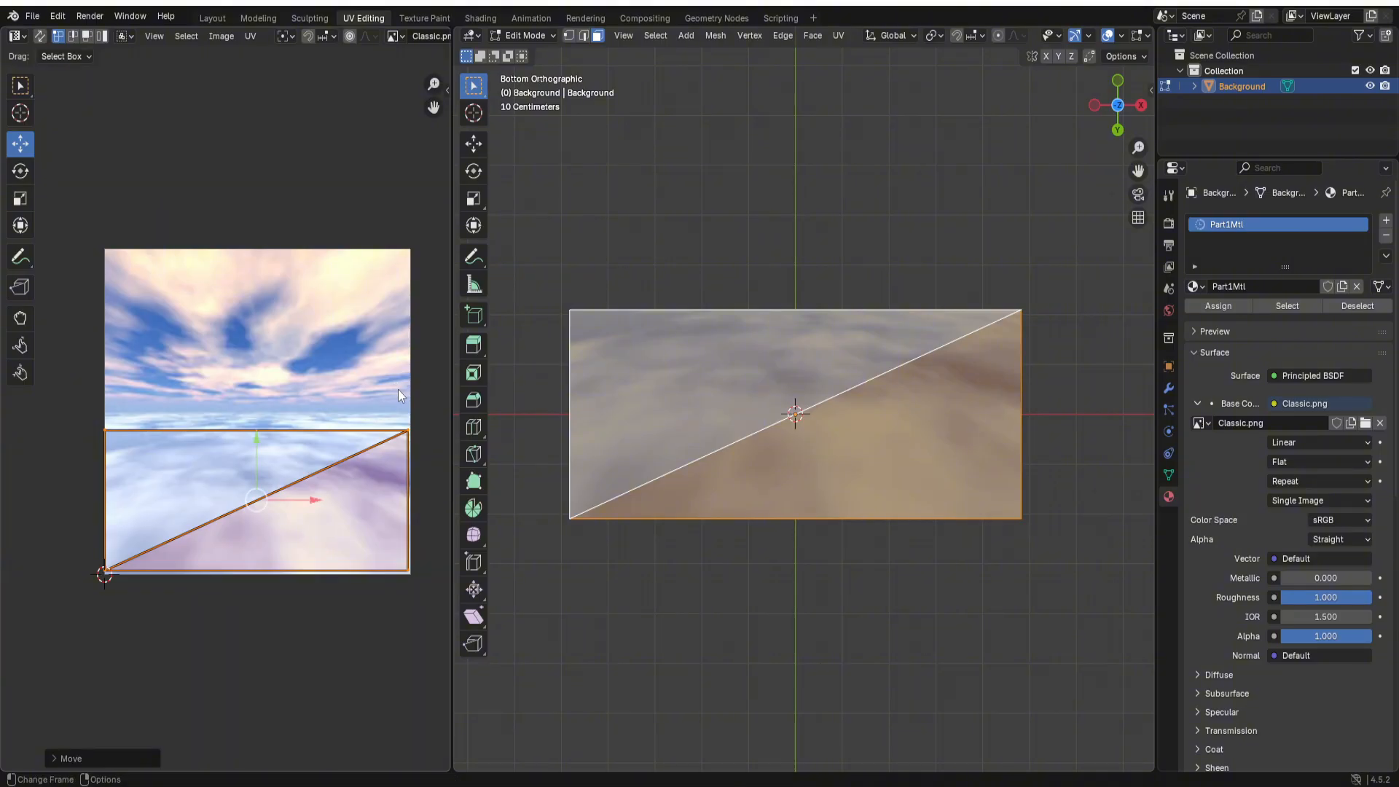
drag(254, 377, 267, 457)
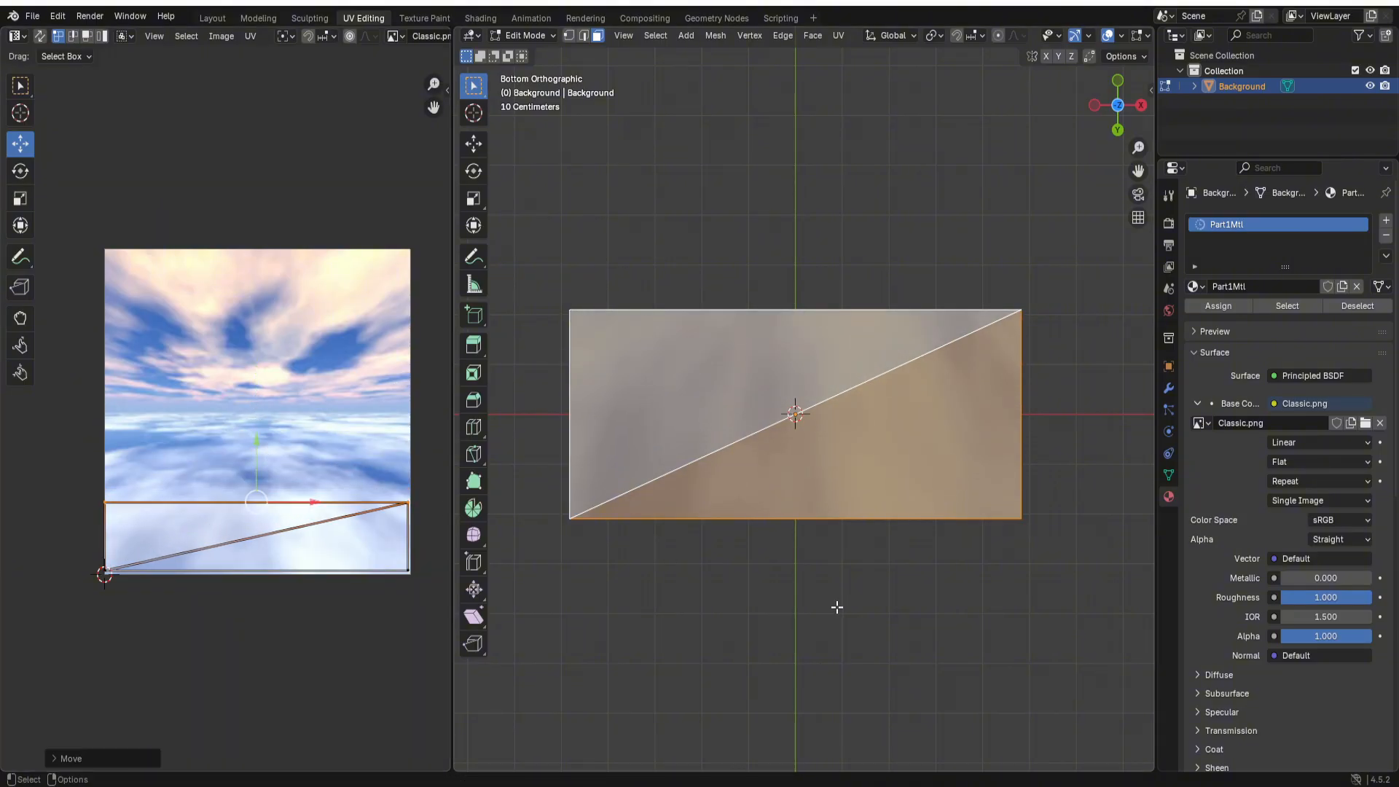
click(836, 606)
middle_drag(774, 252, 286, 50)
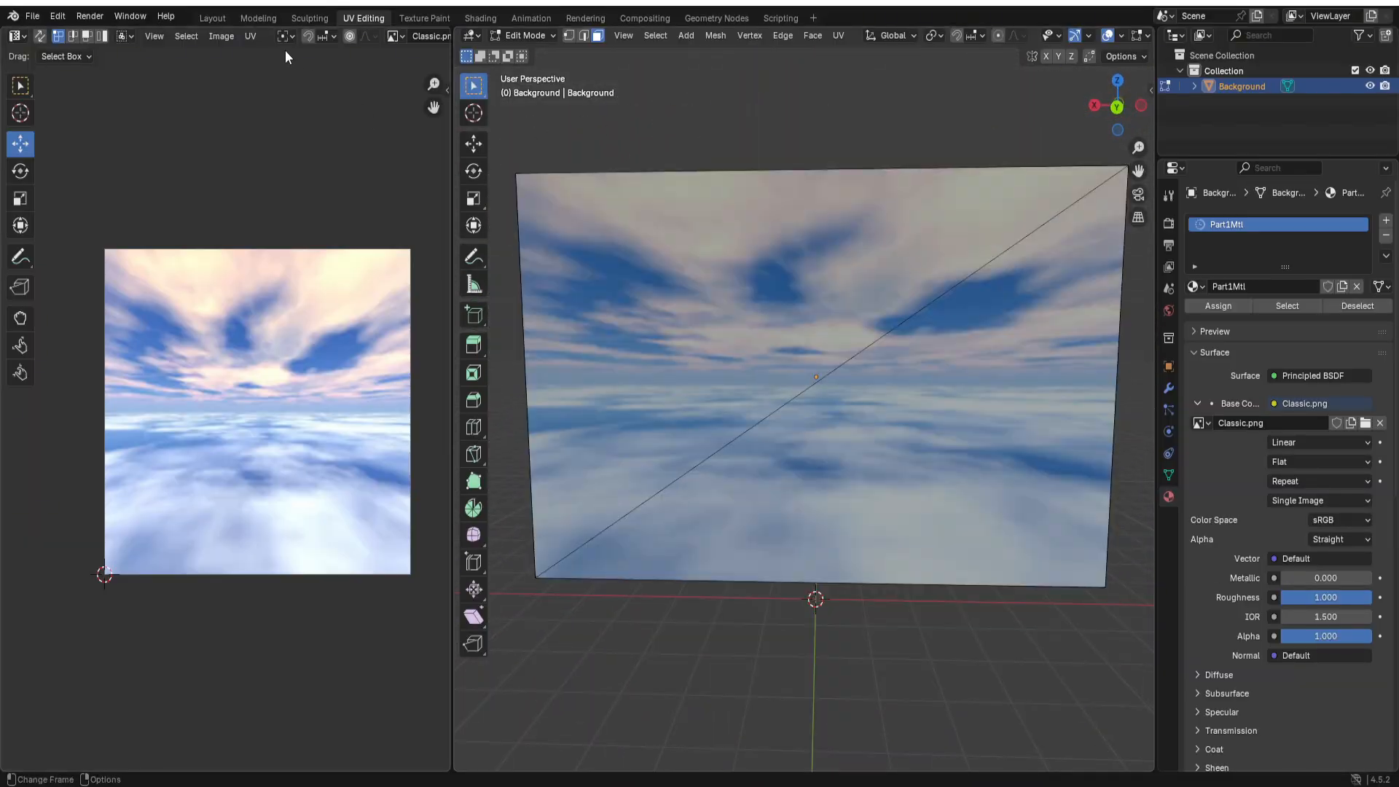
Step: Select all of the block's faces in the Layout workspace and flip their normals so the sky shows on the inside
click(212, 18)
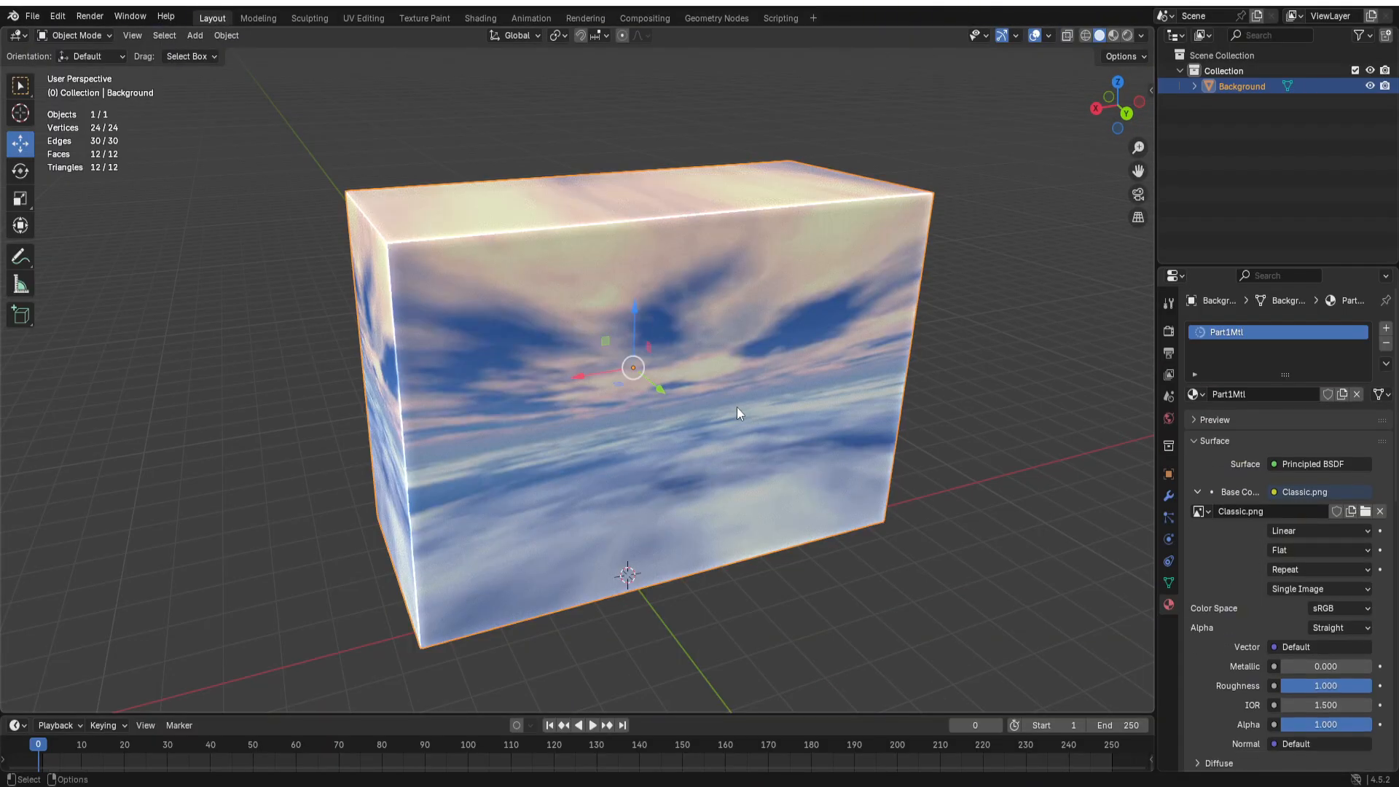
middle_drag(602, 374, 493, 359)
key(Tab)
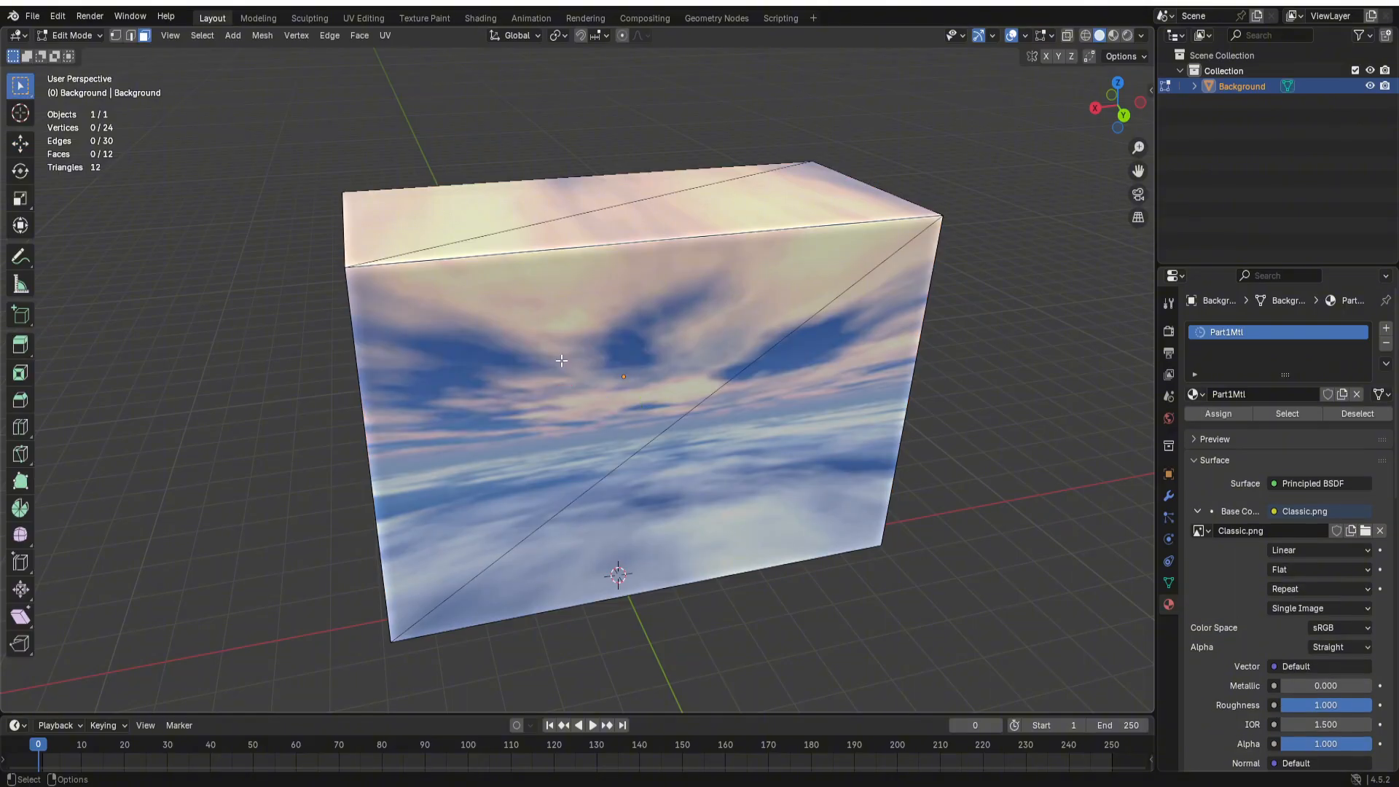
key(a)
key(s)
key(Escape)
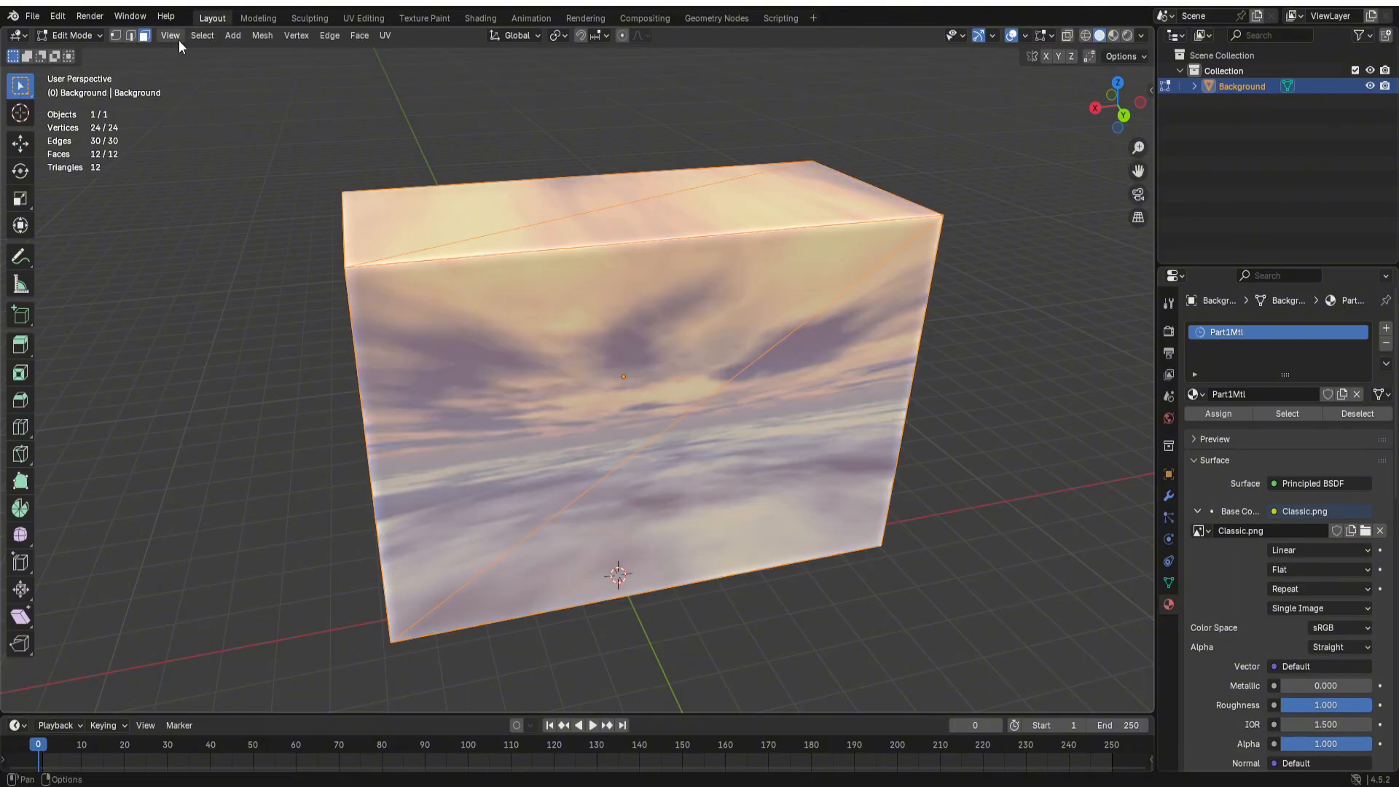
click(258, 34)
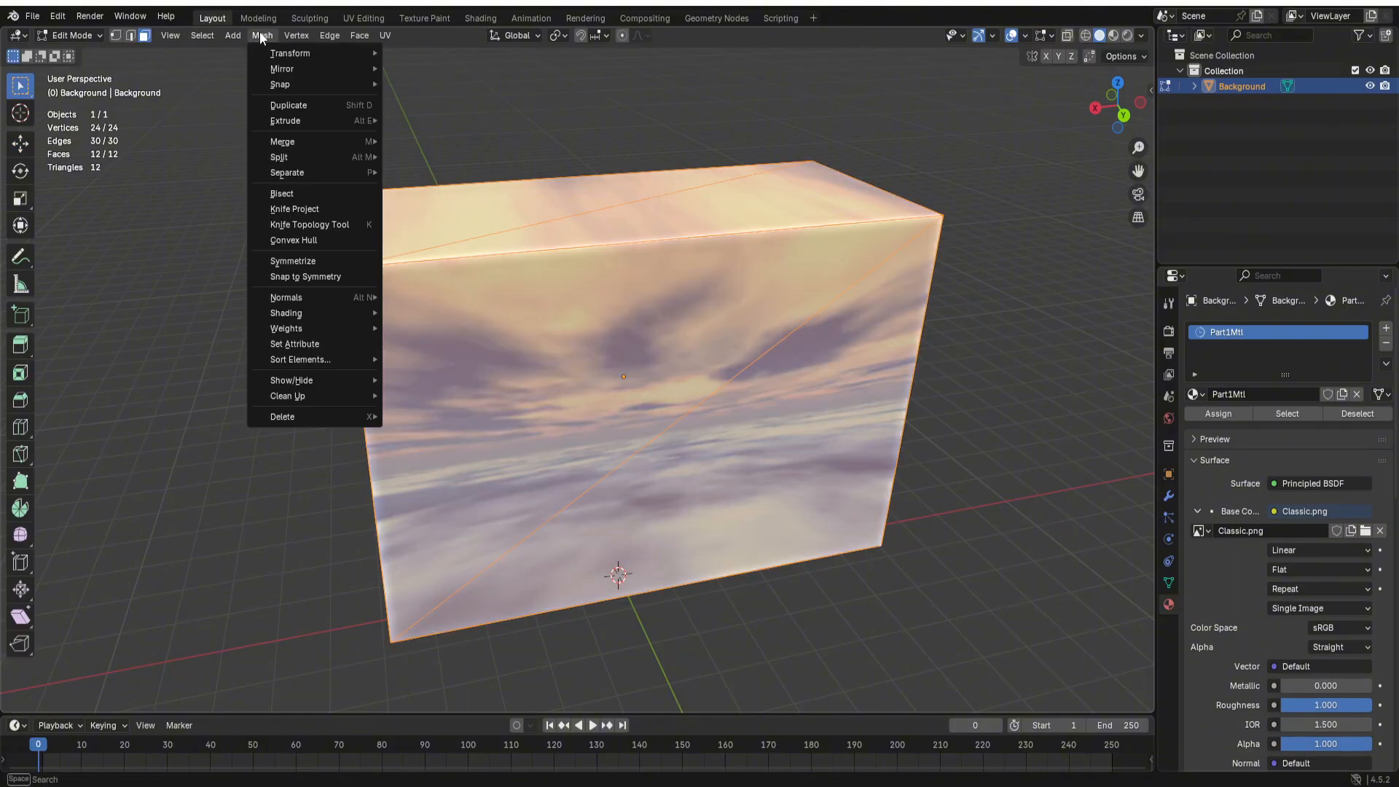
mouse_move(335, 298)
click(430, 295)
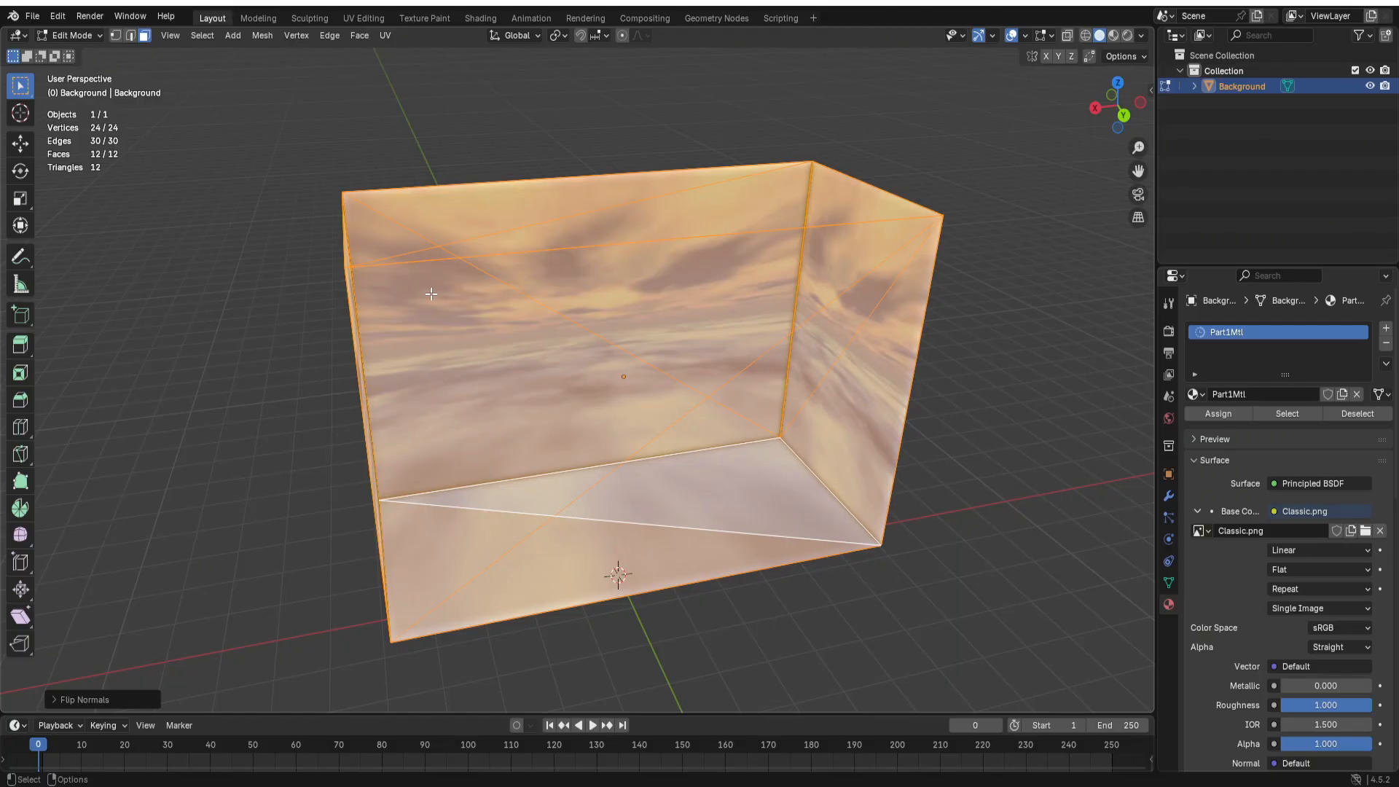
key(Tab)
middle_drag(994, 443, 898, 536)
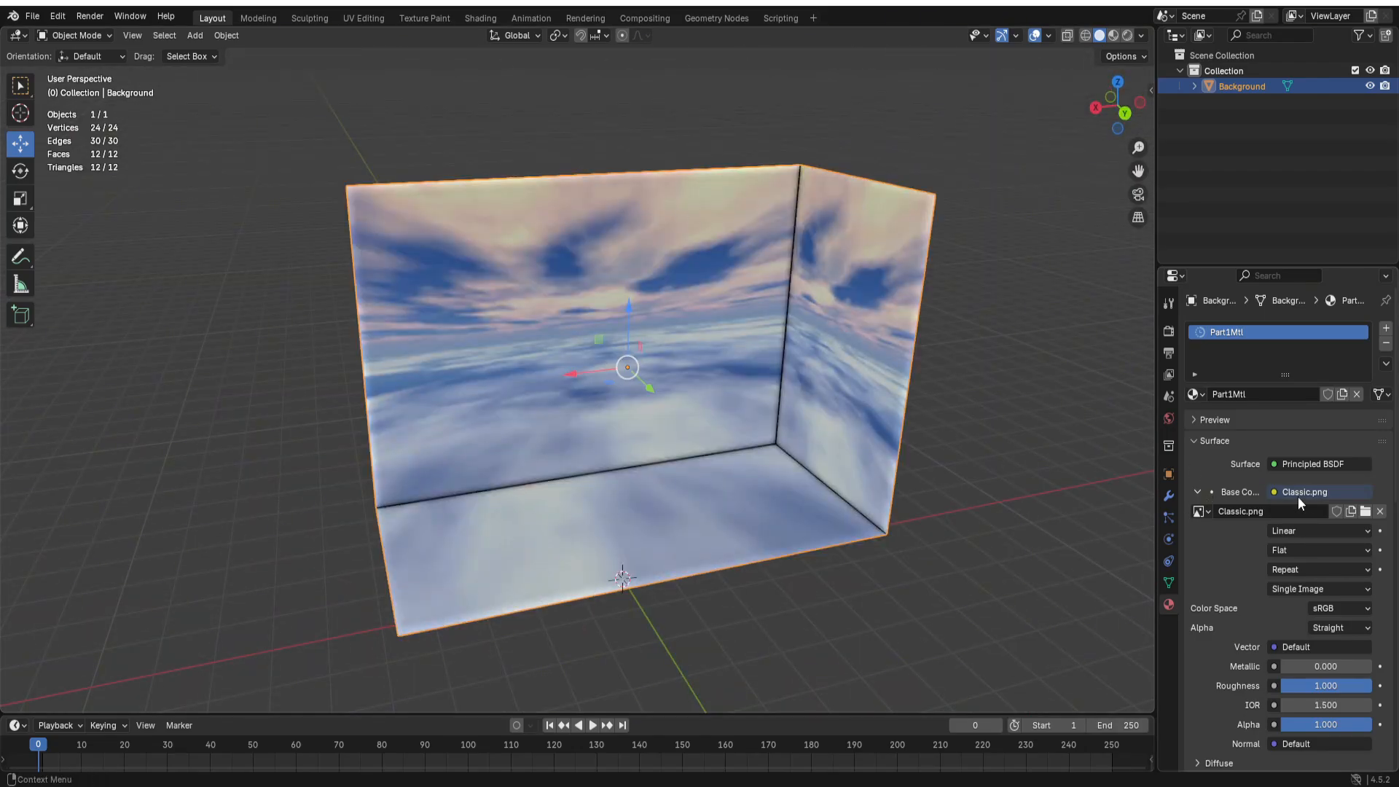
Step: Replace the material's base color texture with SFONTH.png to preview the sunset sky inside the box
click(1365, 511)
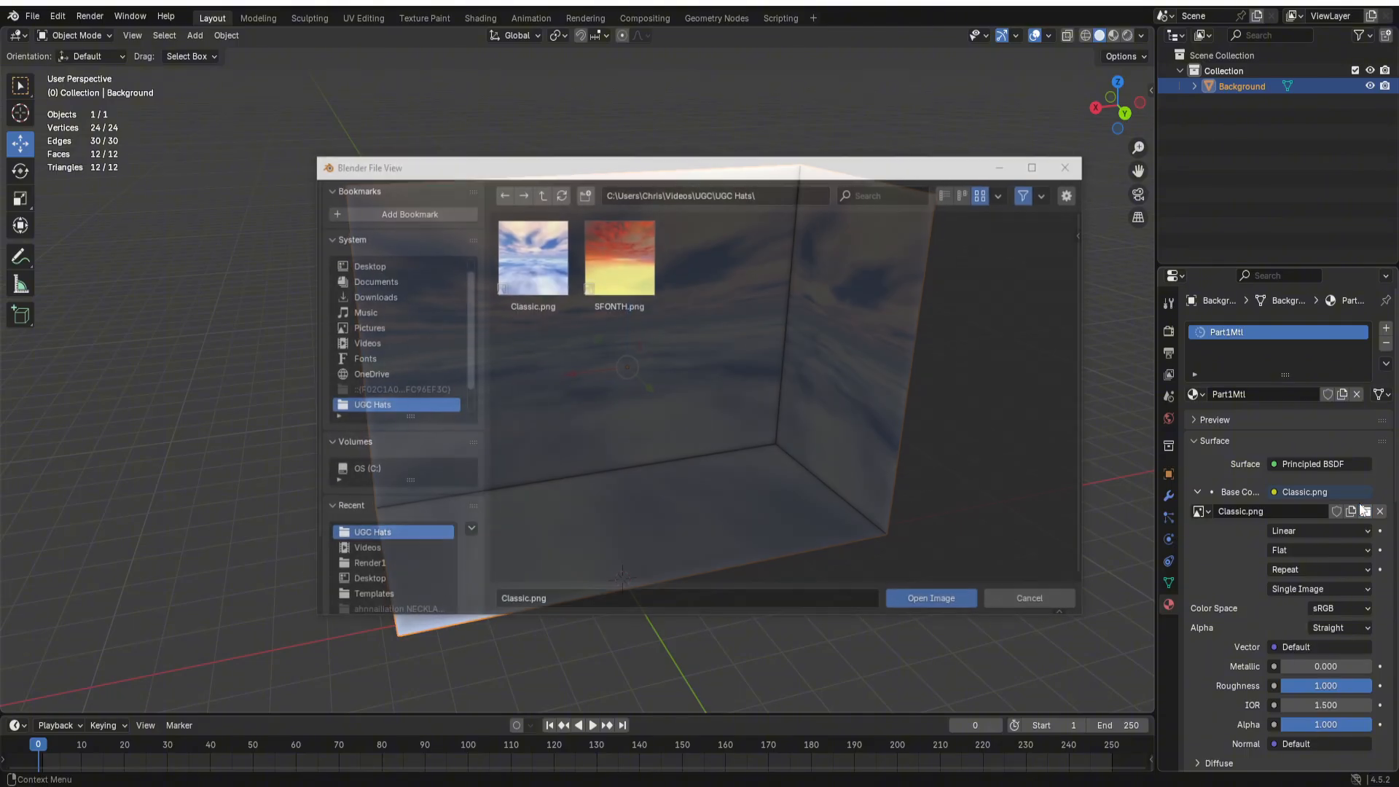
double_click(625, 265)
click(1004, 452)
middle_drag(1004, 452, 886, 325)
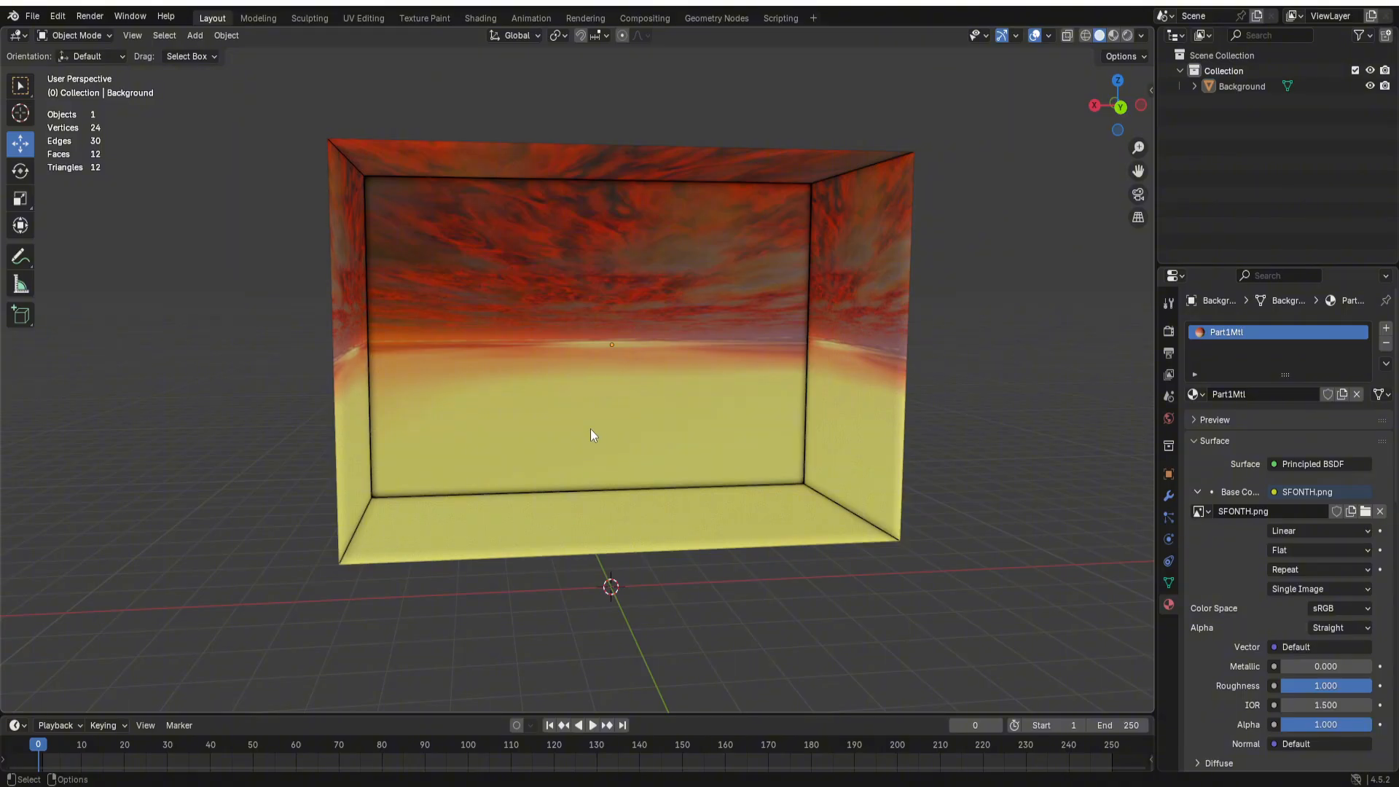
Step: Raise the bottom edge of the near large face's UVs to about a quarter of the sunset image's height
click(647, 387)
key(Tab)
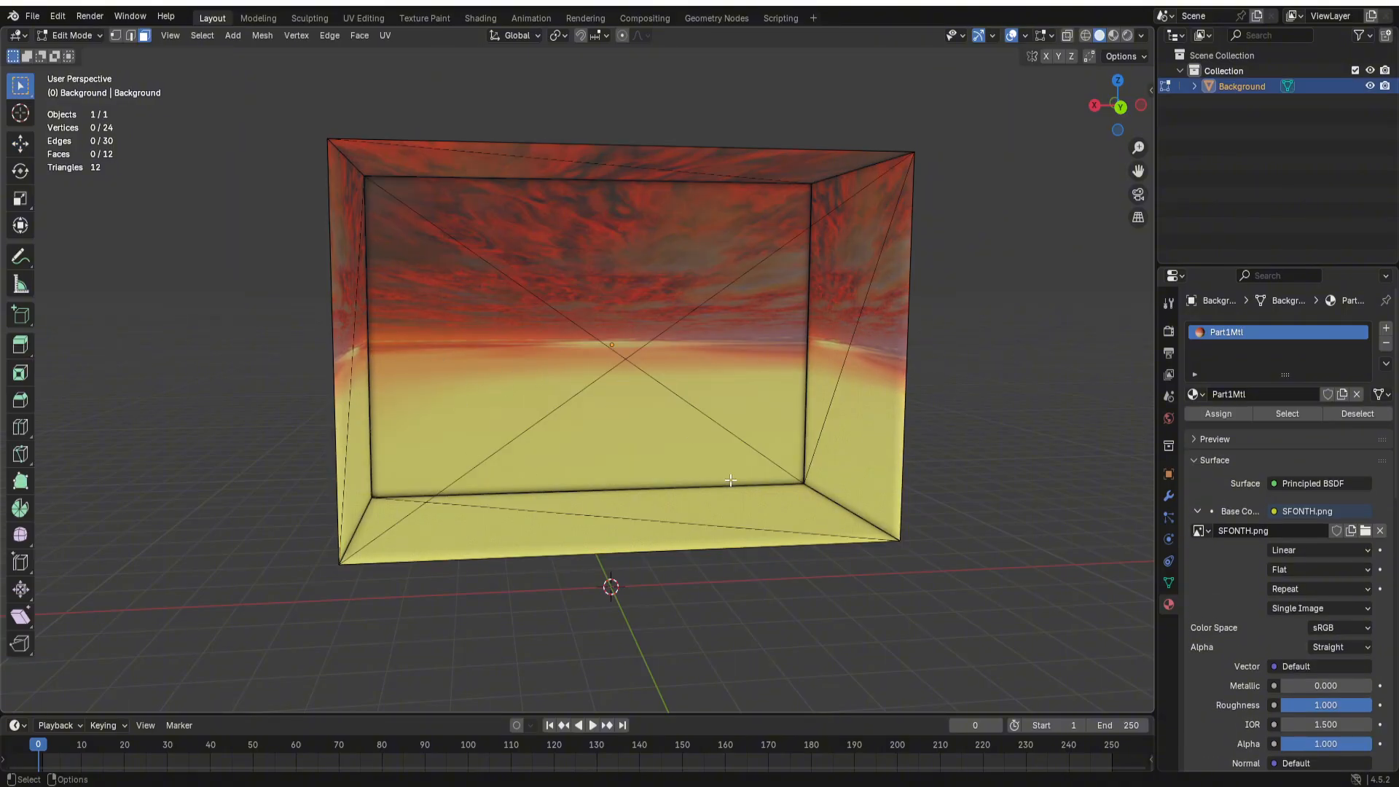
click(363, 18)
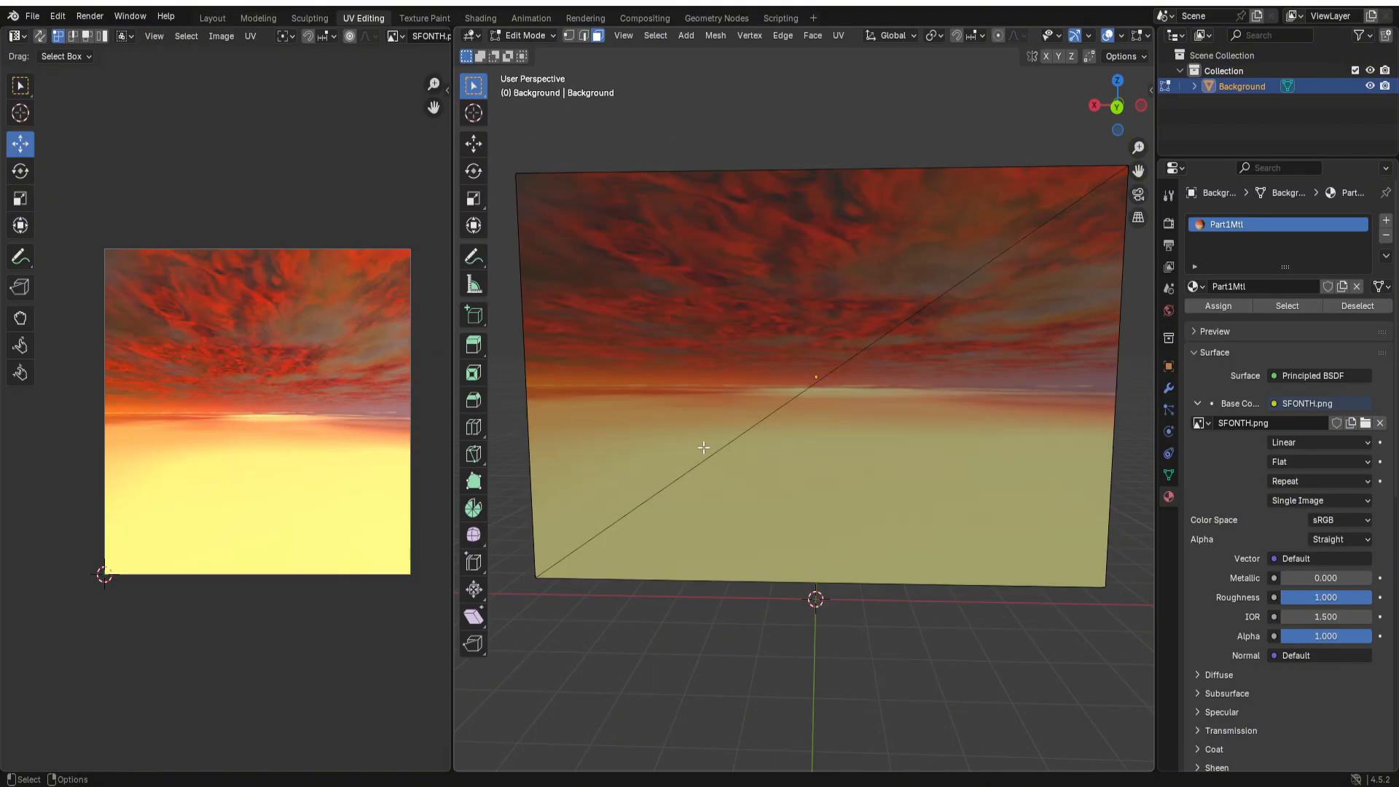
key(a)
drag(58, 624, 465, 540)
drag(259, 516, 275, 432)
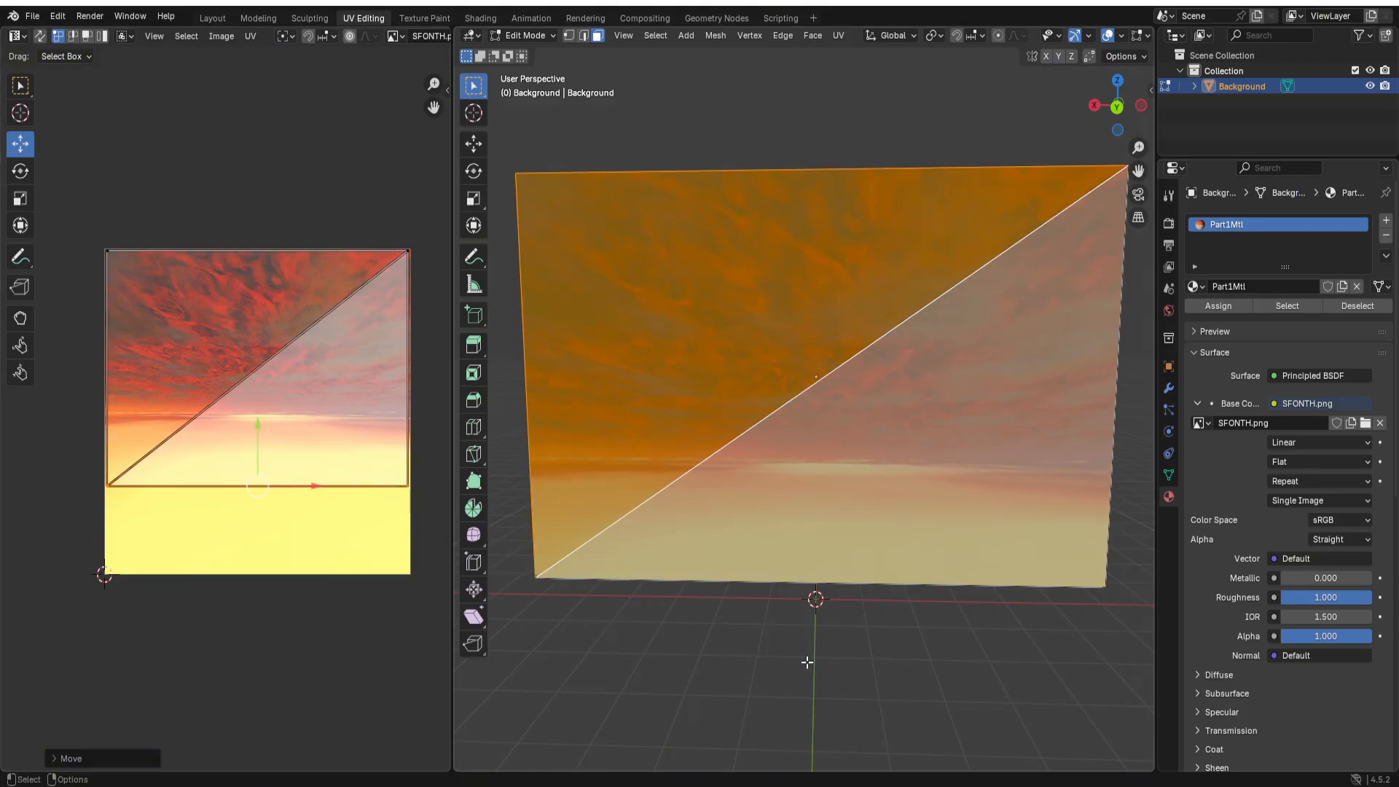
click(807, 662)
middle_drag(787, 587, 1006, 560)
key(a)
click(212, 18)
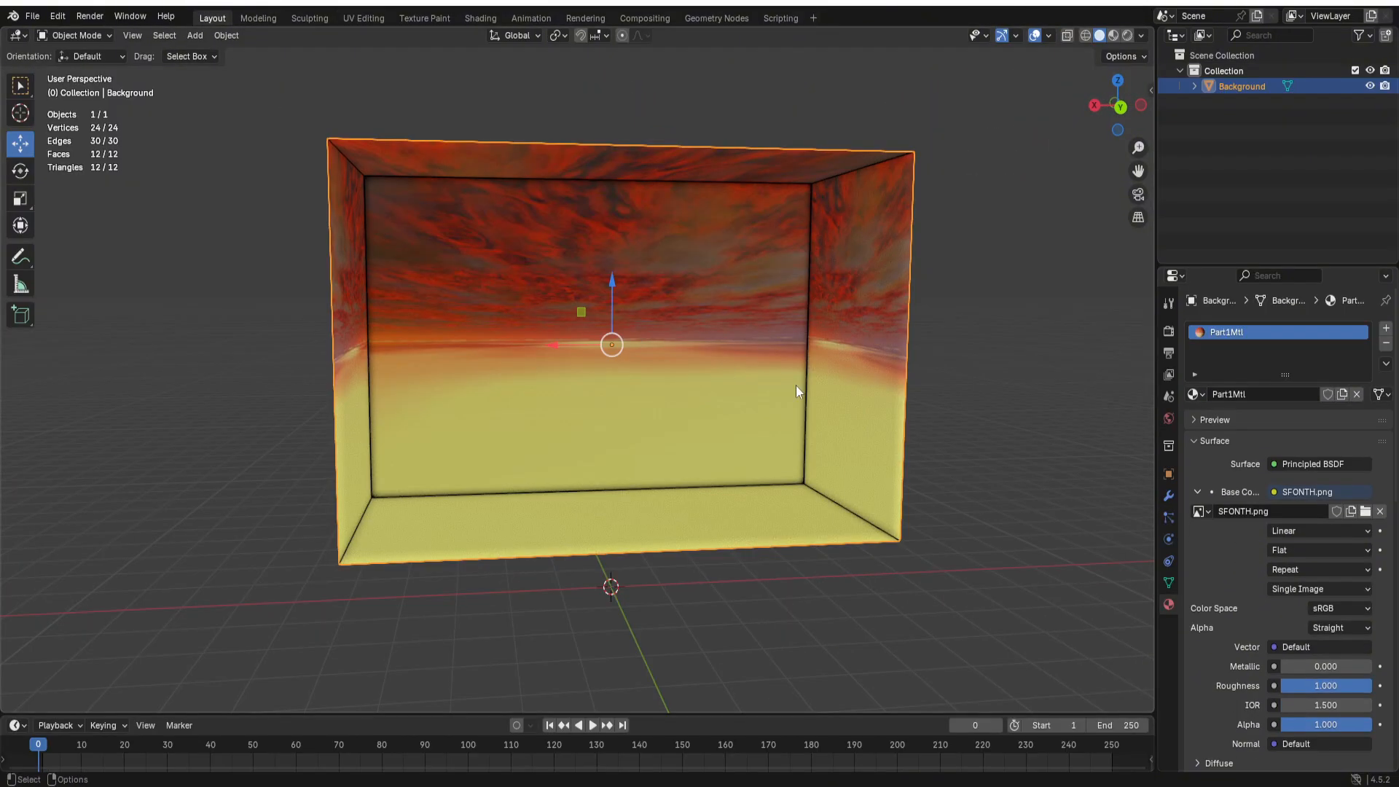
Step: Switch the box's base color texture back to Classic.png and keep the box selected
middle_drag(959, 366, 924, 400)
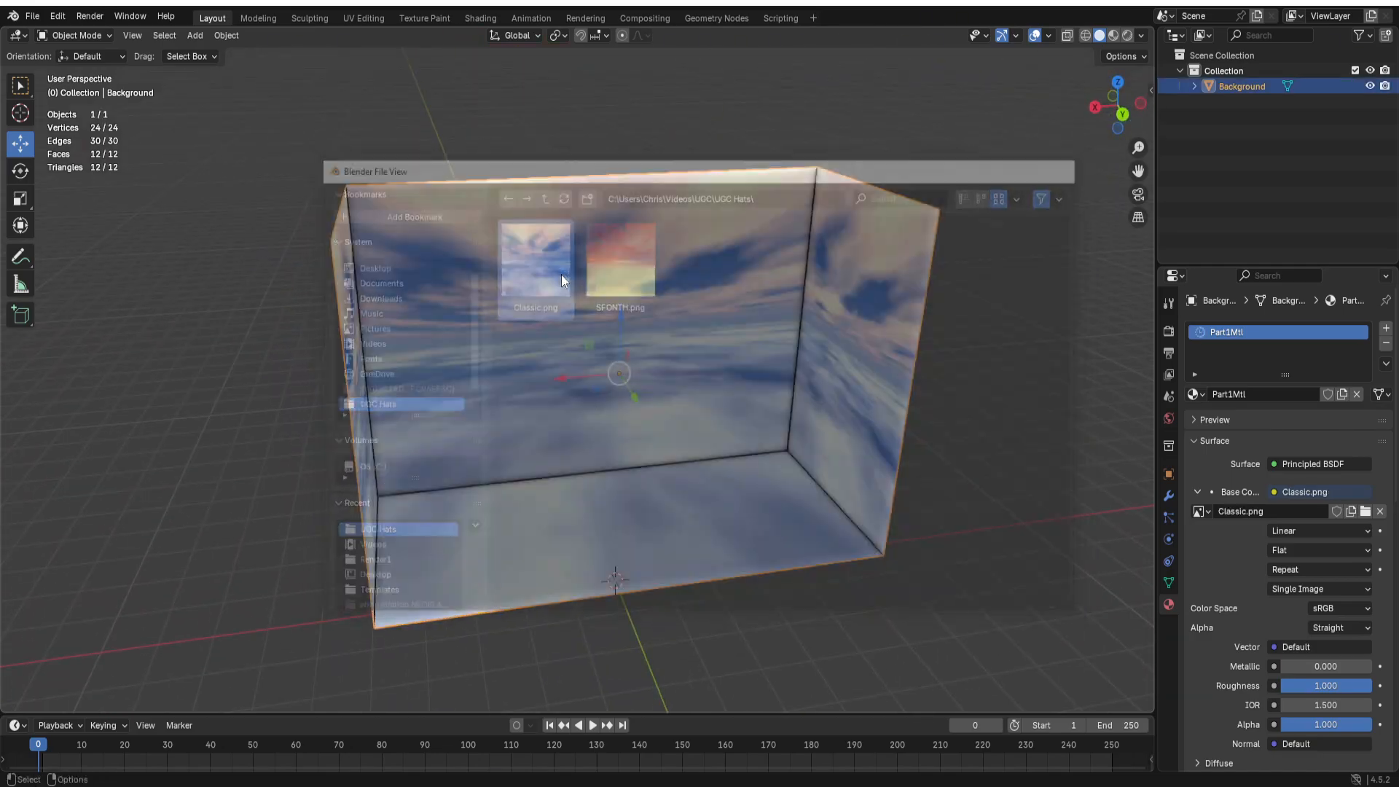
middle_drag(994, 510, 711, 388)
click(640, 284)
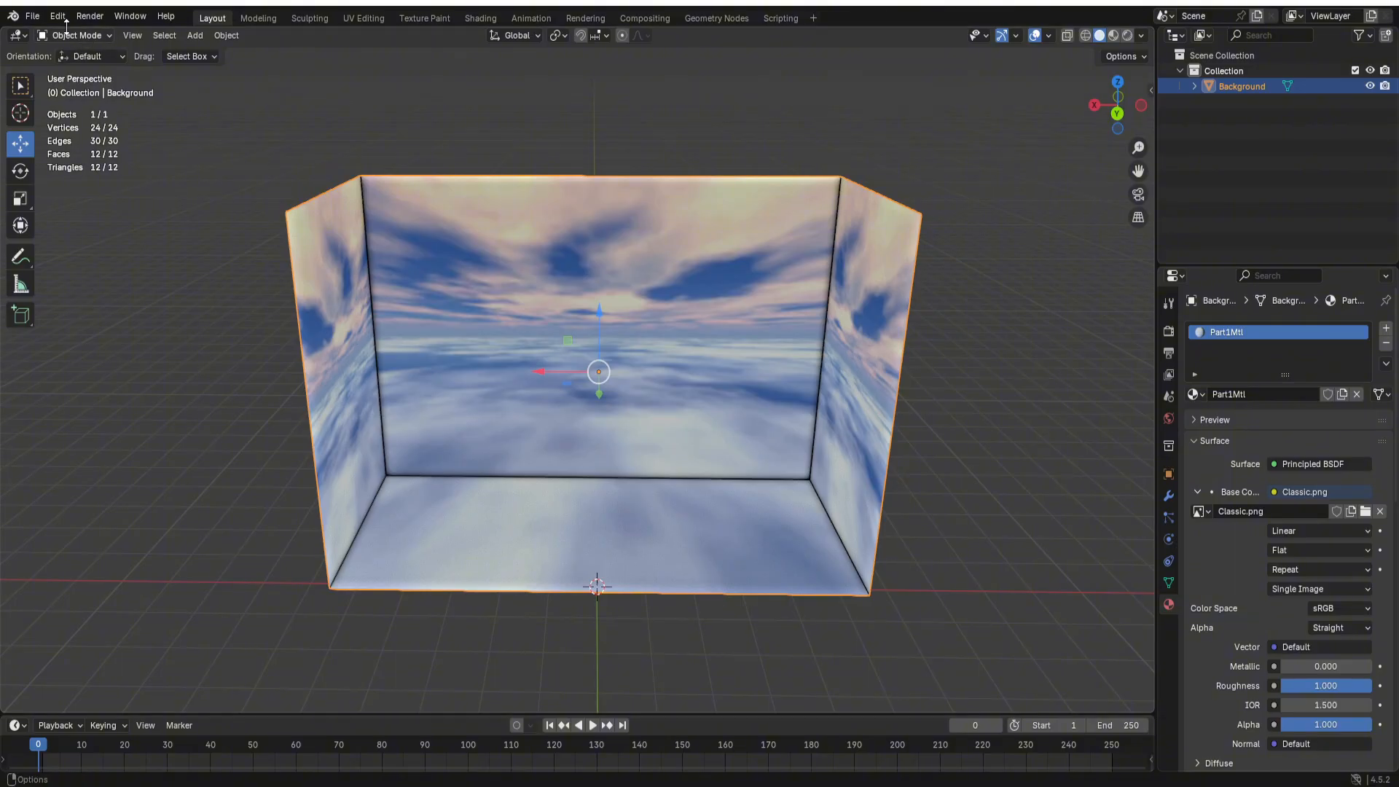
Step: Export the box as a Wavefront OBJ named Classic box BIG.obj in the UGC Hats folder
click(57, 15)
click(32, 16)
mouse_move(87, 252)
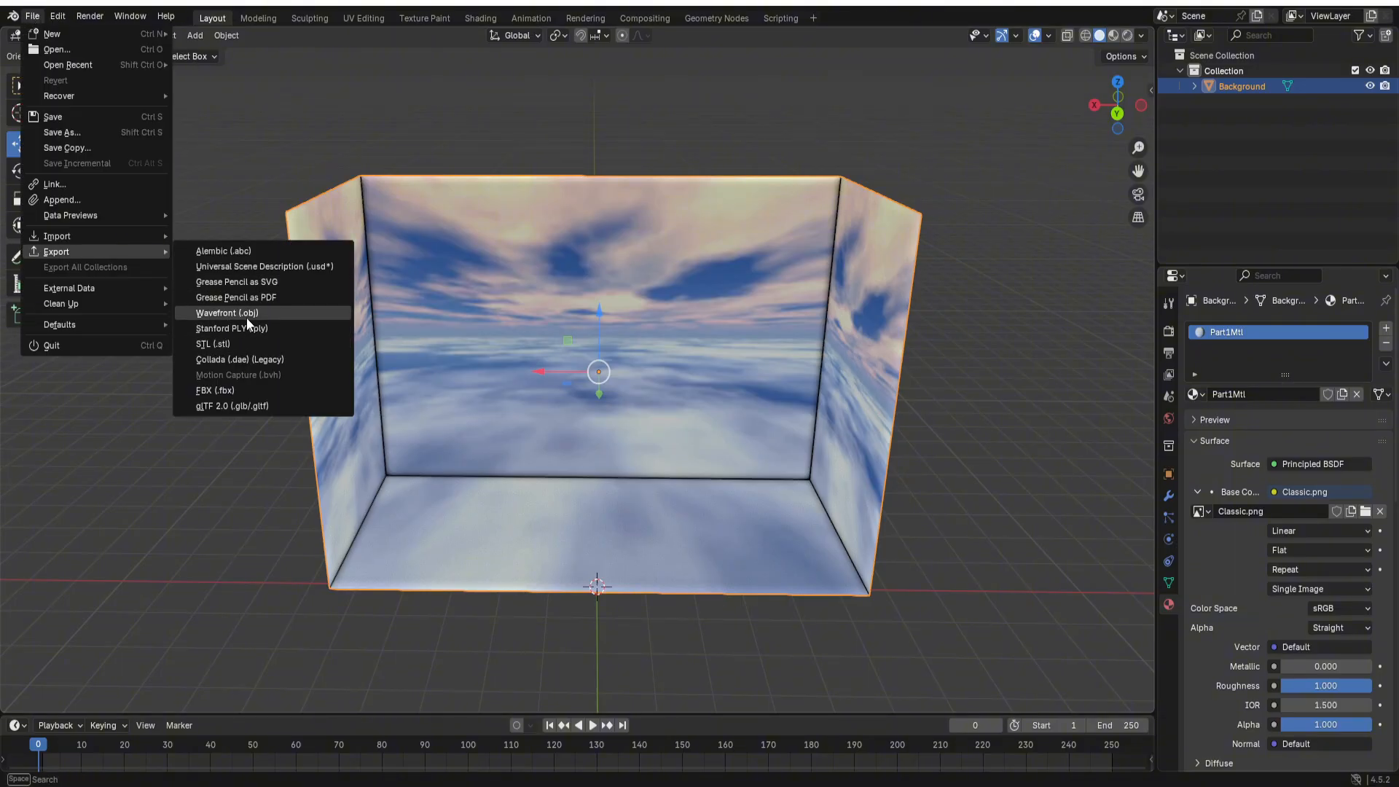
click(248, 318)
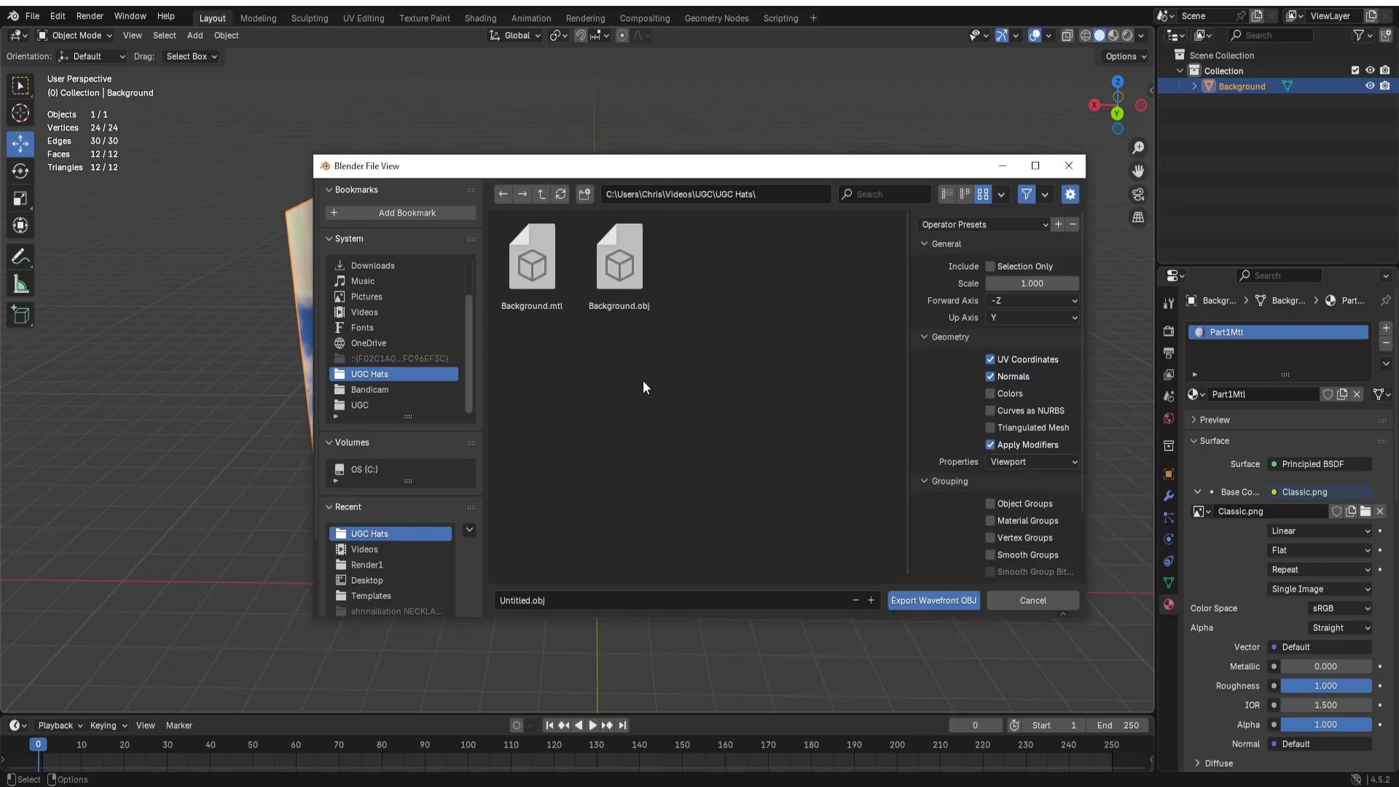
click(535, 598)
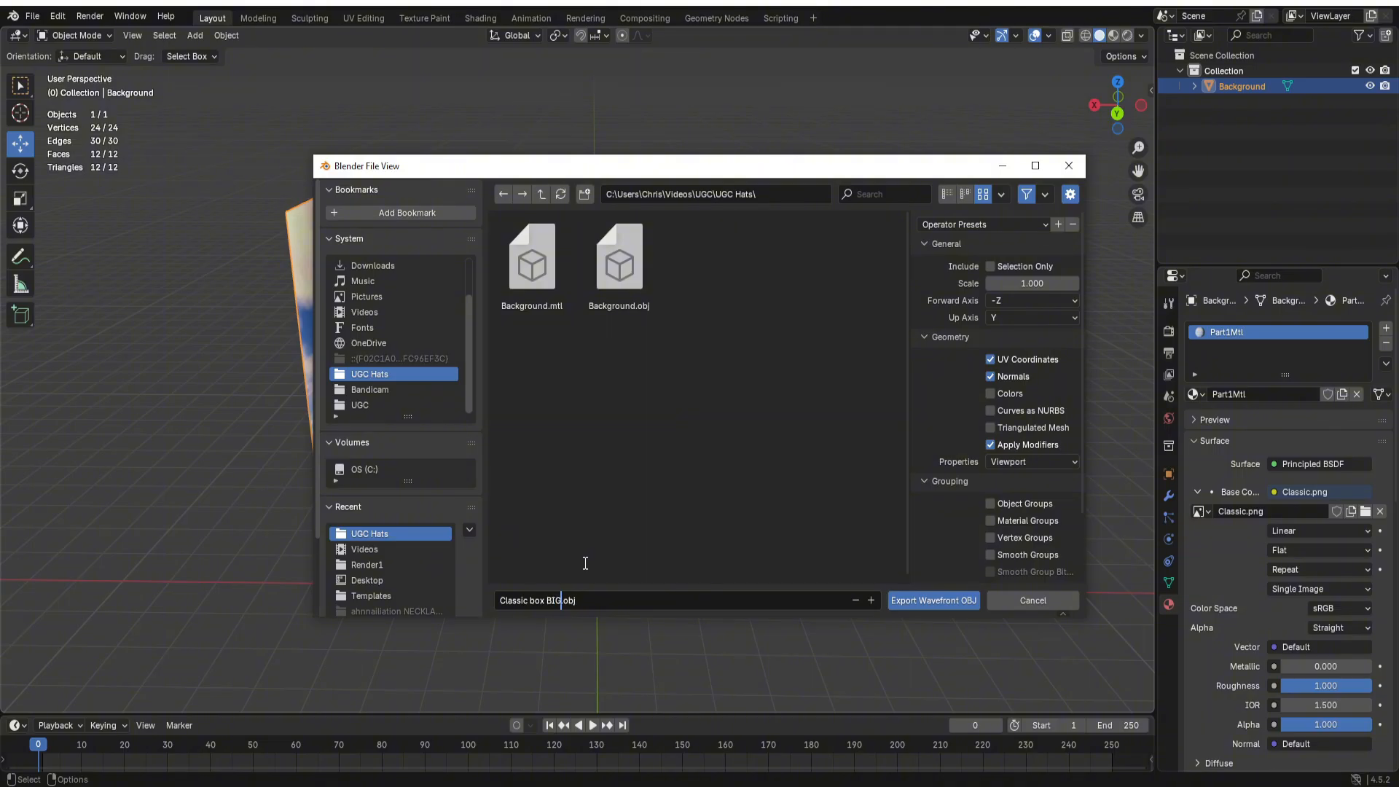
text(Classic box BIG)
key(Return)
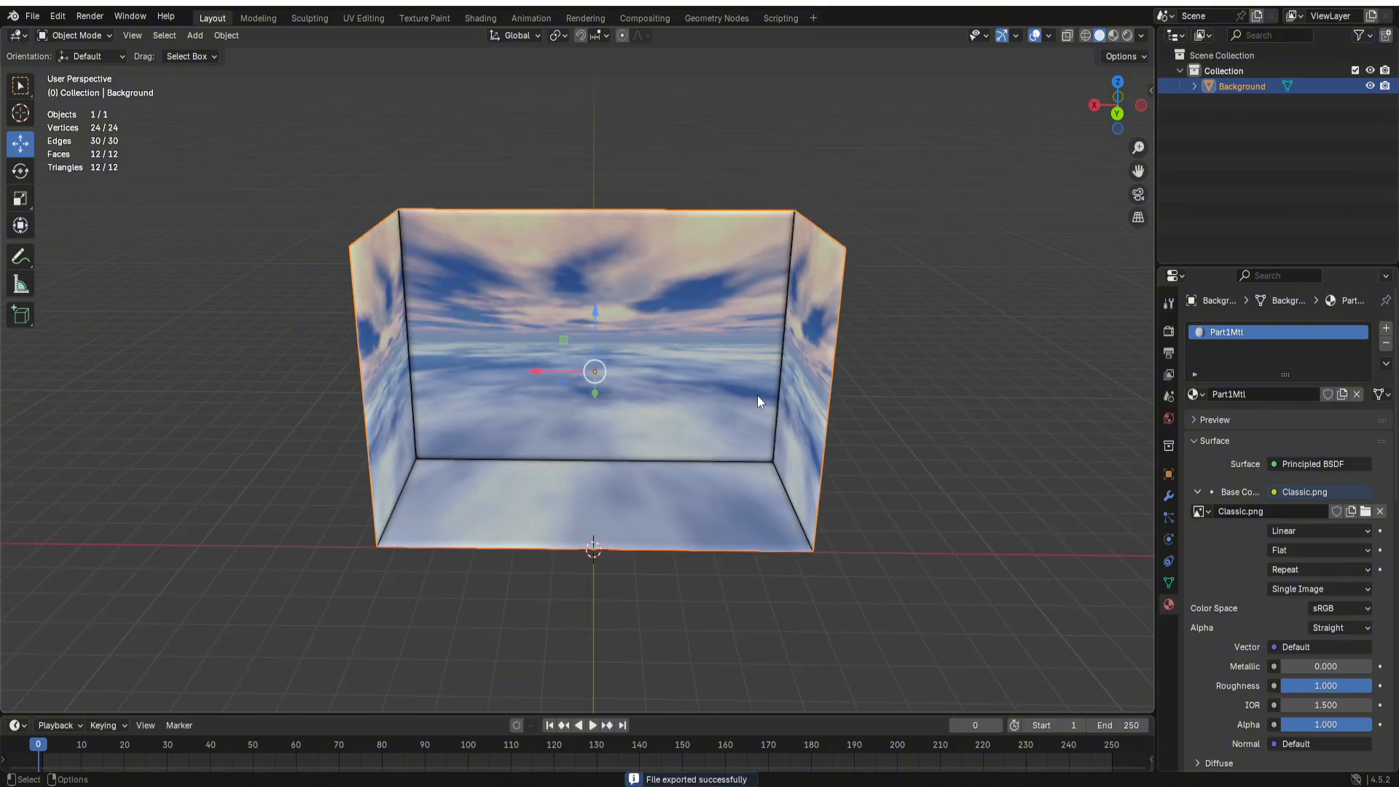
Step: Duplicate the background box and hide the copy in the viewport
key(shift+d)
right_click(687, 478)
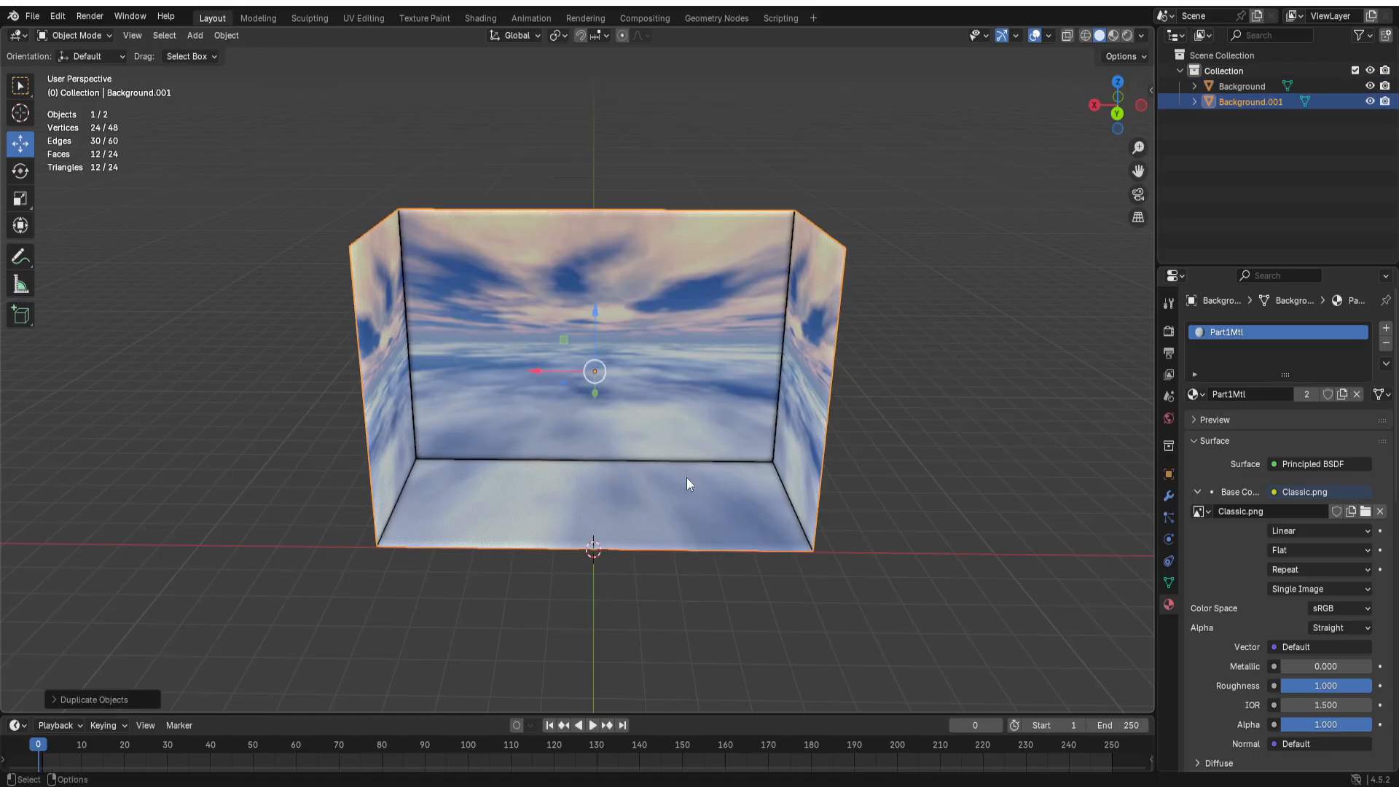
scroll(527, 383, down, 2)
drag(534, 375, 1010, 452)
click(1371, 101)
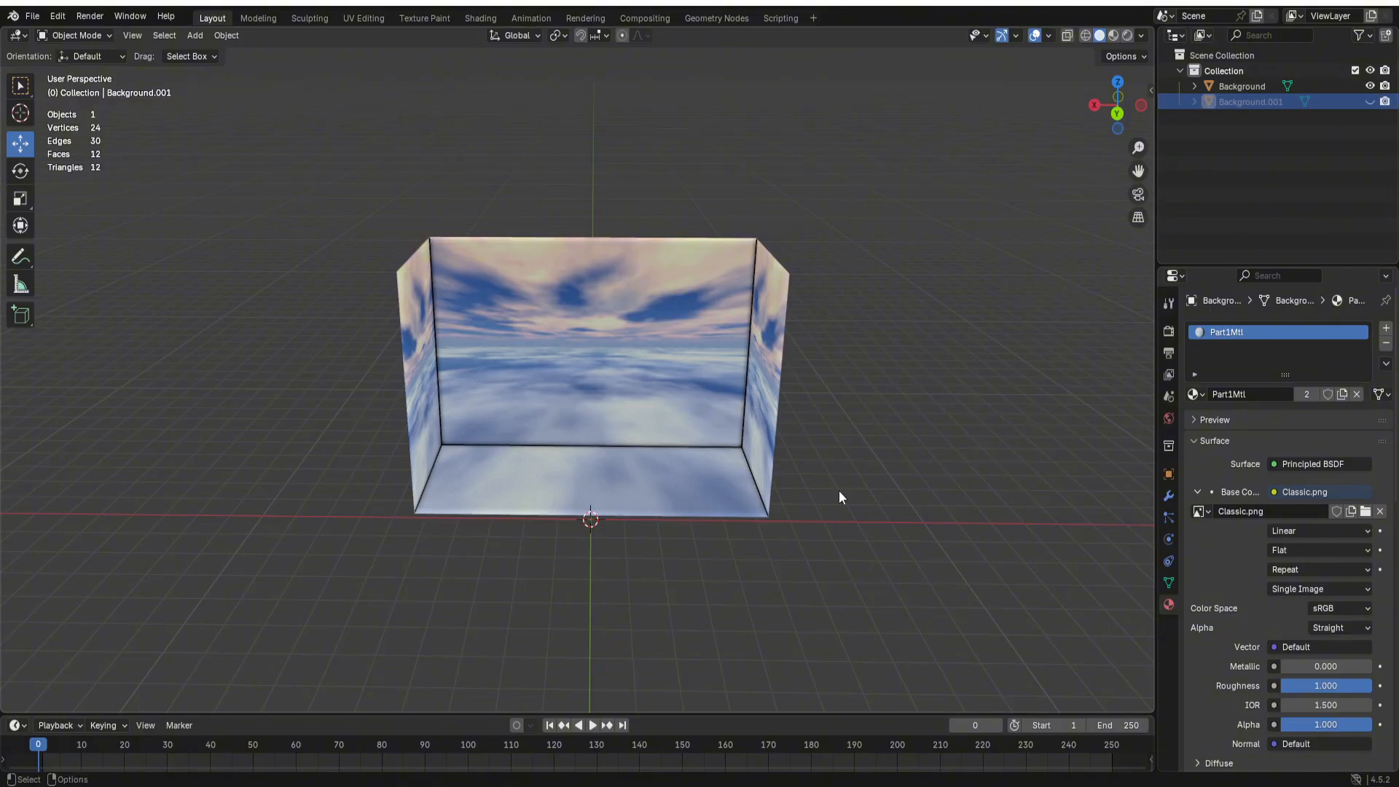
click(597, 467)
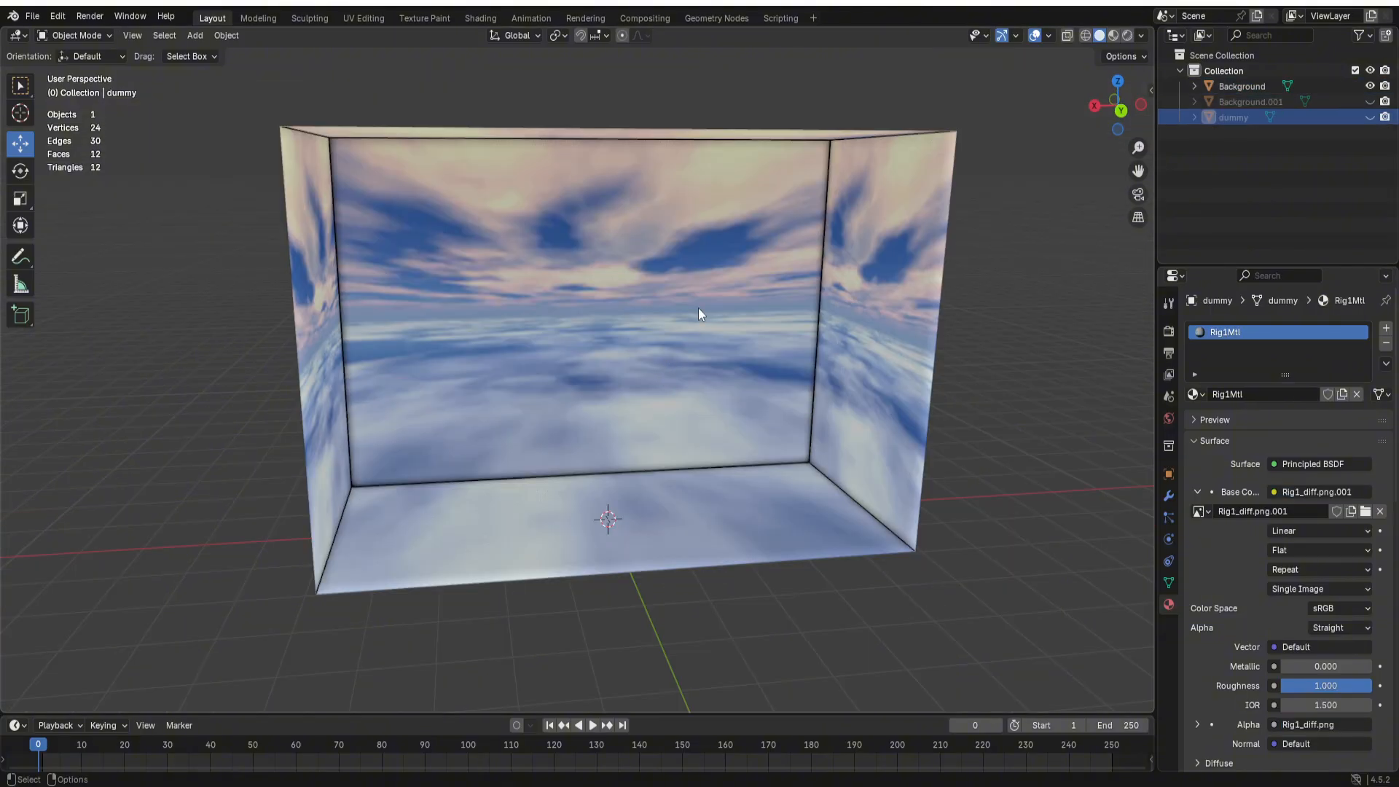
Step: Unhide the dummy character so it stands inside the background box as a size reference
middle_drag(698, 308, 972, 219)
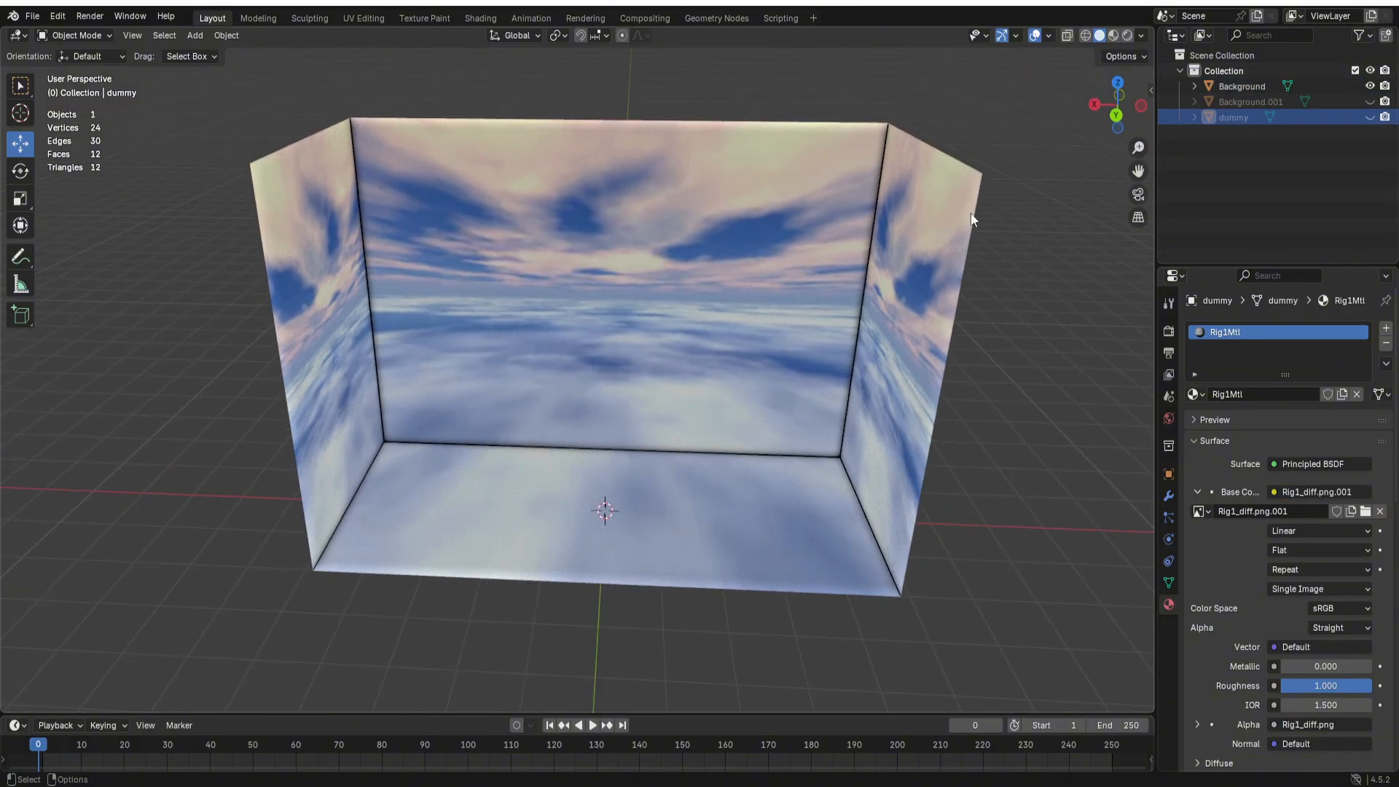
click(1370, 116)
click(616, 297)
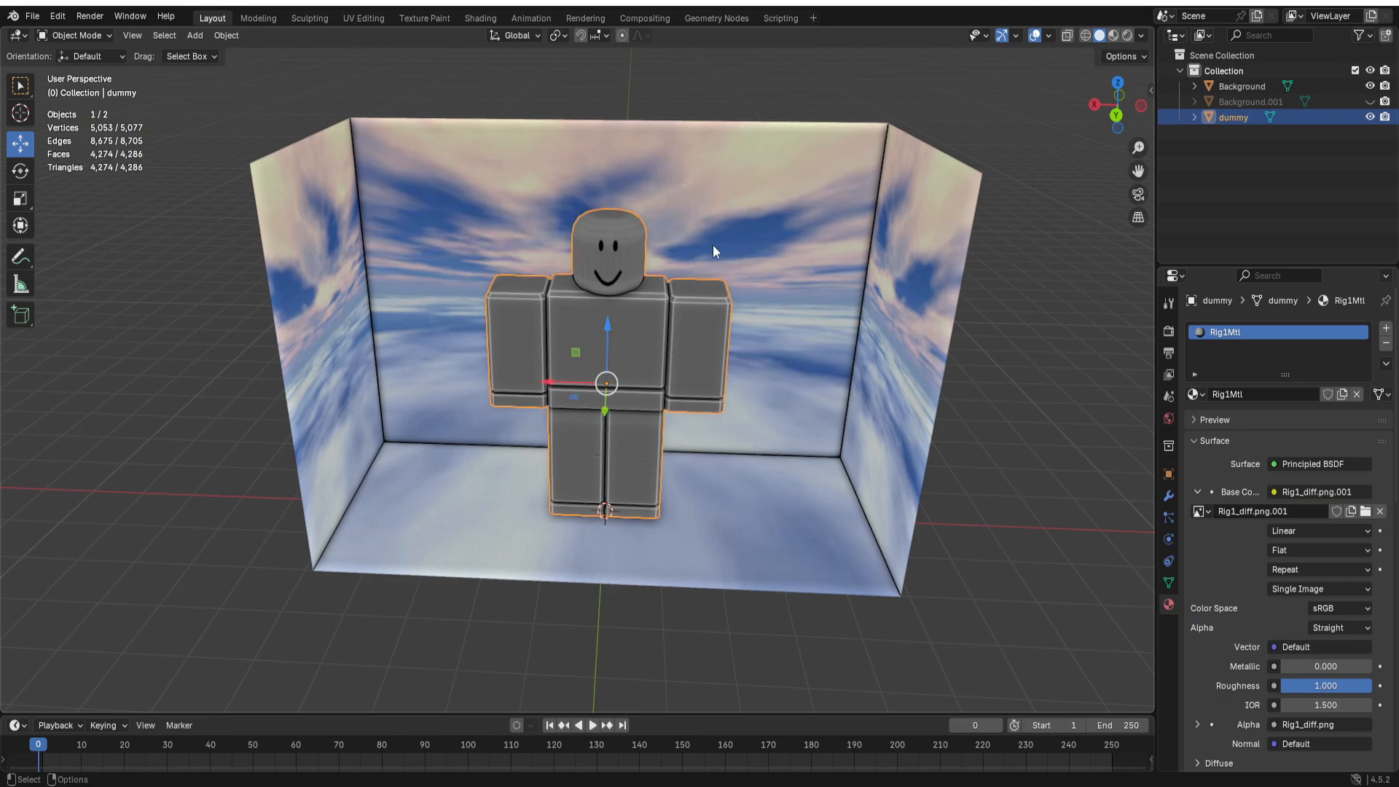
mouse_move(702, 331)
middle_down()
mouse_move(883, 370)
mouse_move(788, 319)
mouse_move(611, 265)
mouse_move(711, 312)
mouse_move(753, 313)
mouse_move(704, 311)
middle_up()
scroll(704, 311, down, 1)
Step: Narrow the background box along the X axis to fit around the dummy, undoing the resize that goes too far
click(704, 310)
click(660, 326)
click(732, 246)
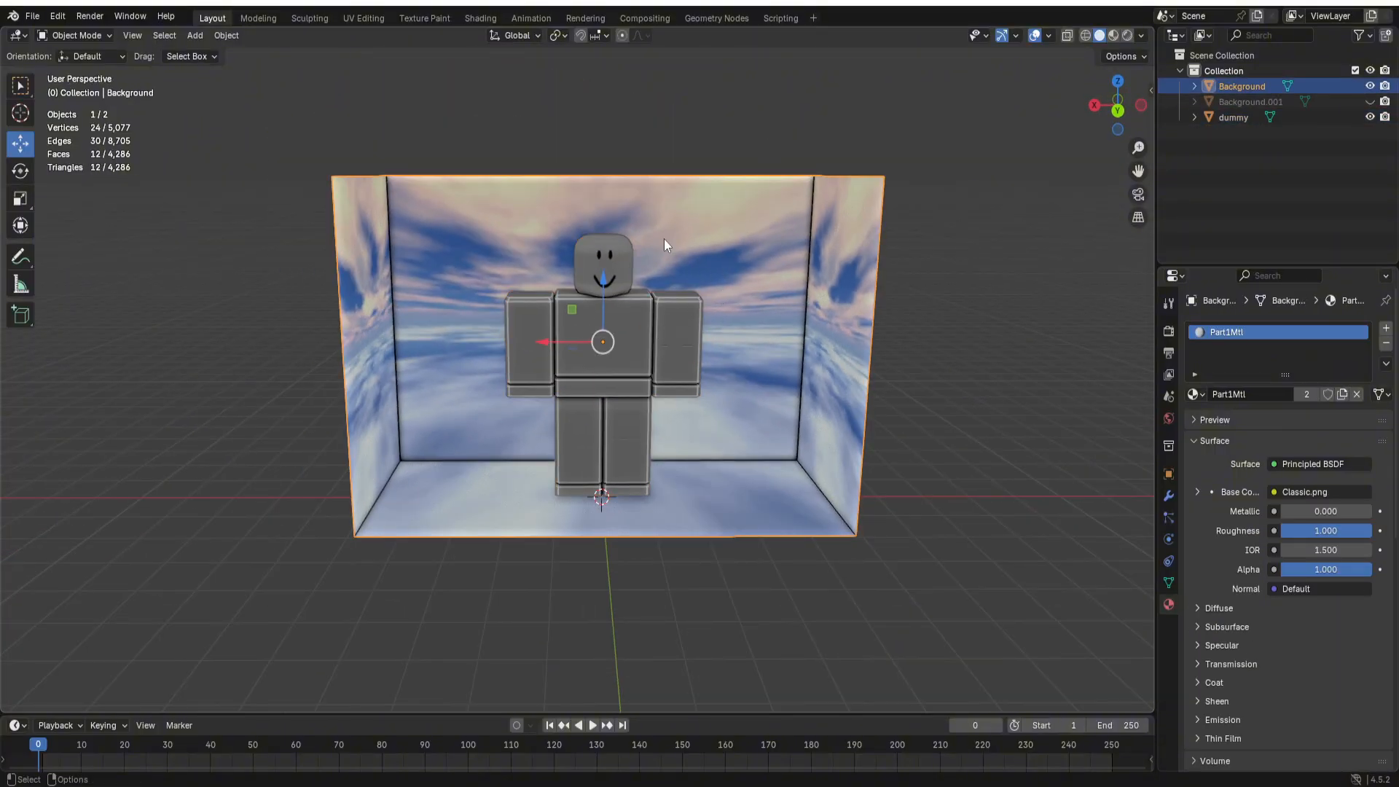
click(27, 207)
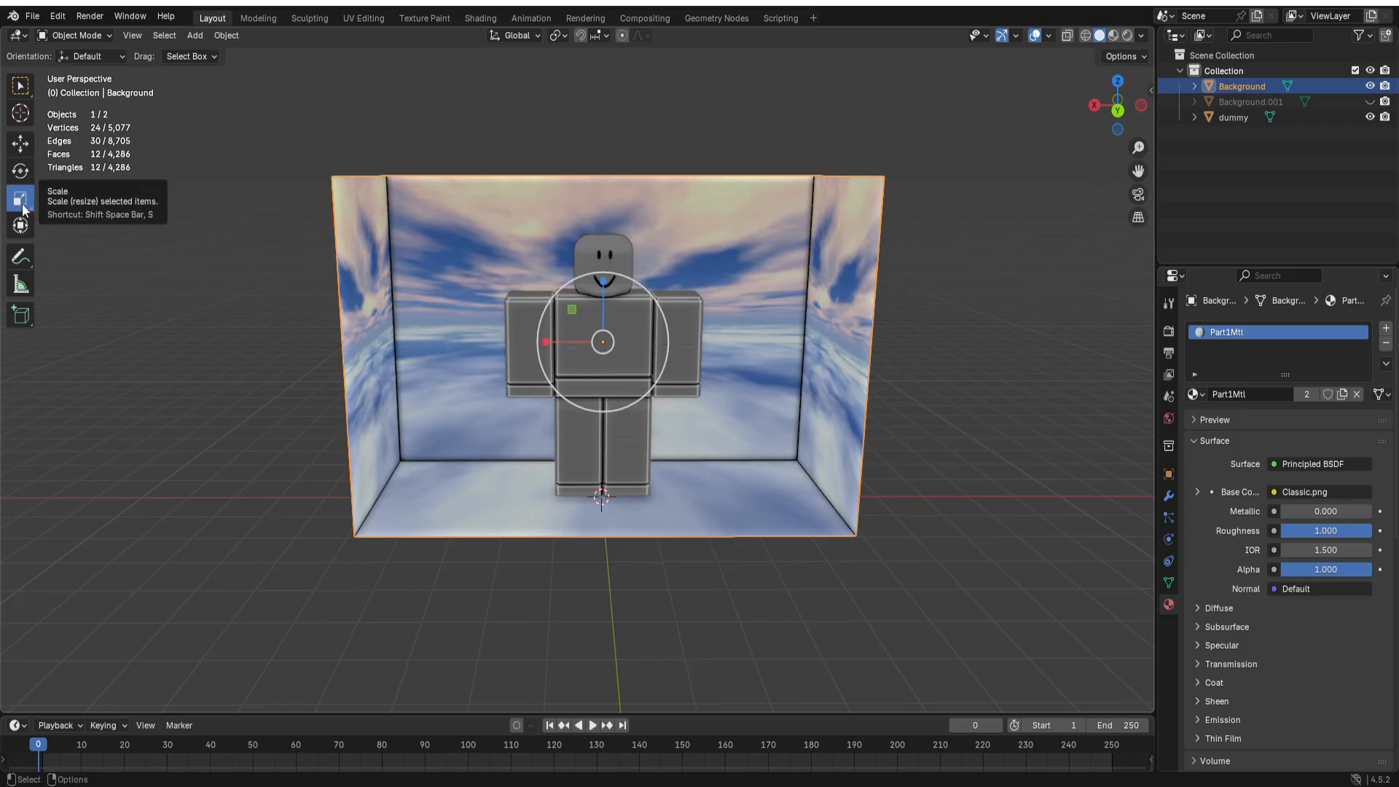
drag(545, 348, 576, 353)
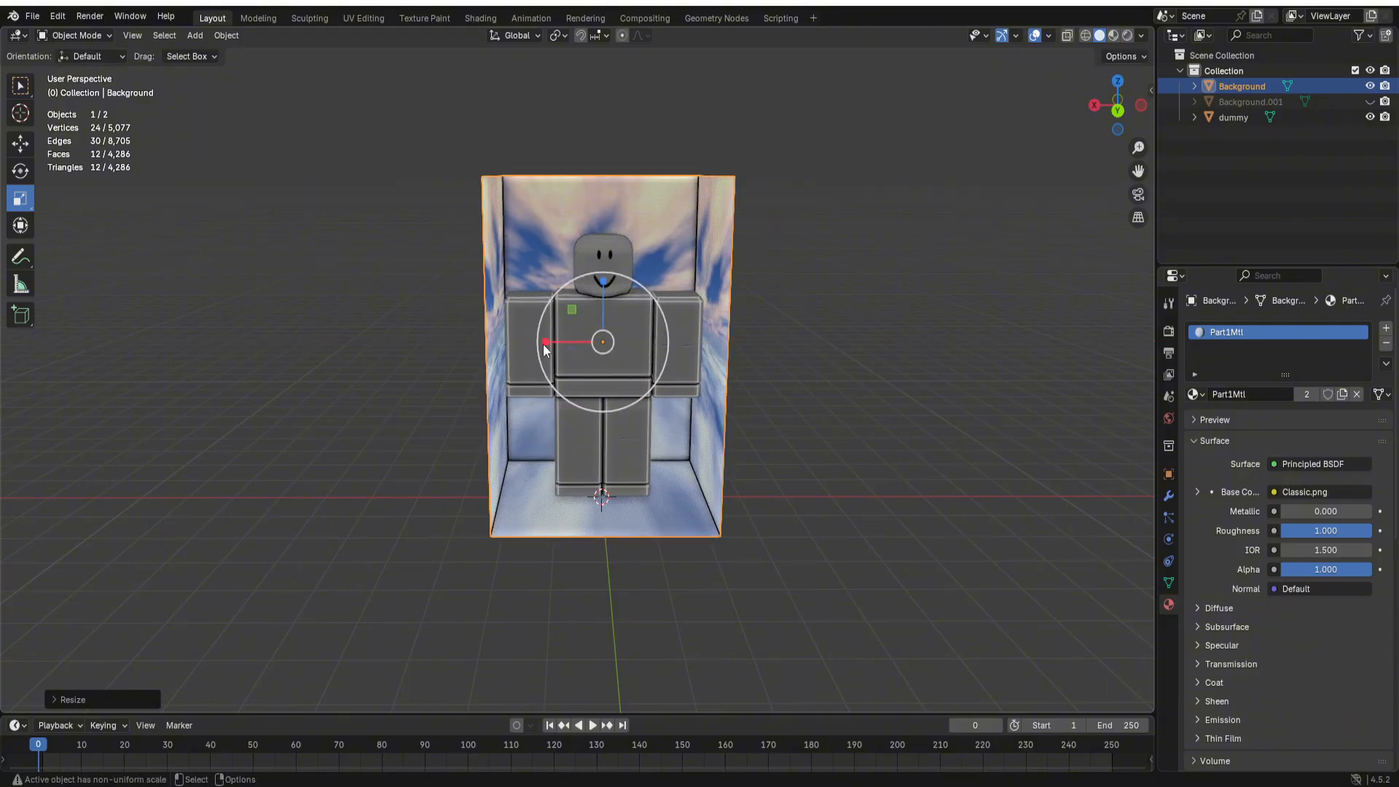
key(ctrl+z)
key(ctrl+z)
key(ctrl+z)
key(ctrl+z)
middle_drag(942, 299, 831, 288)
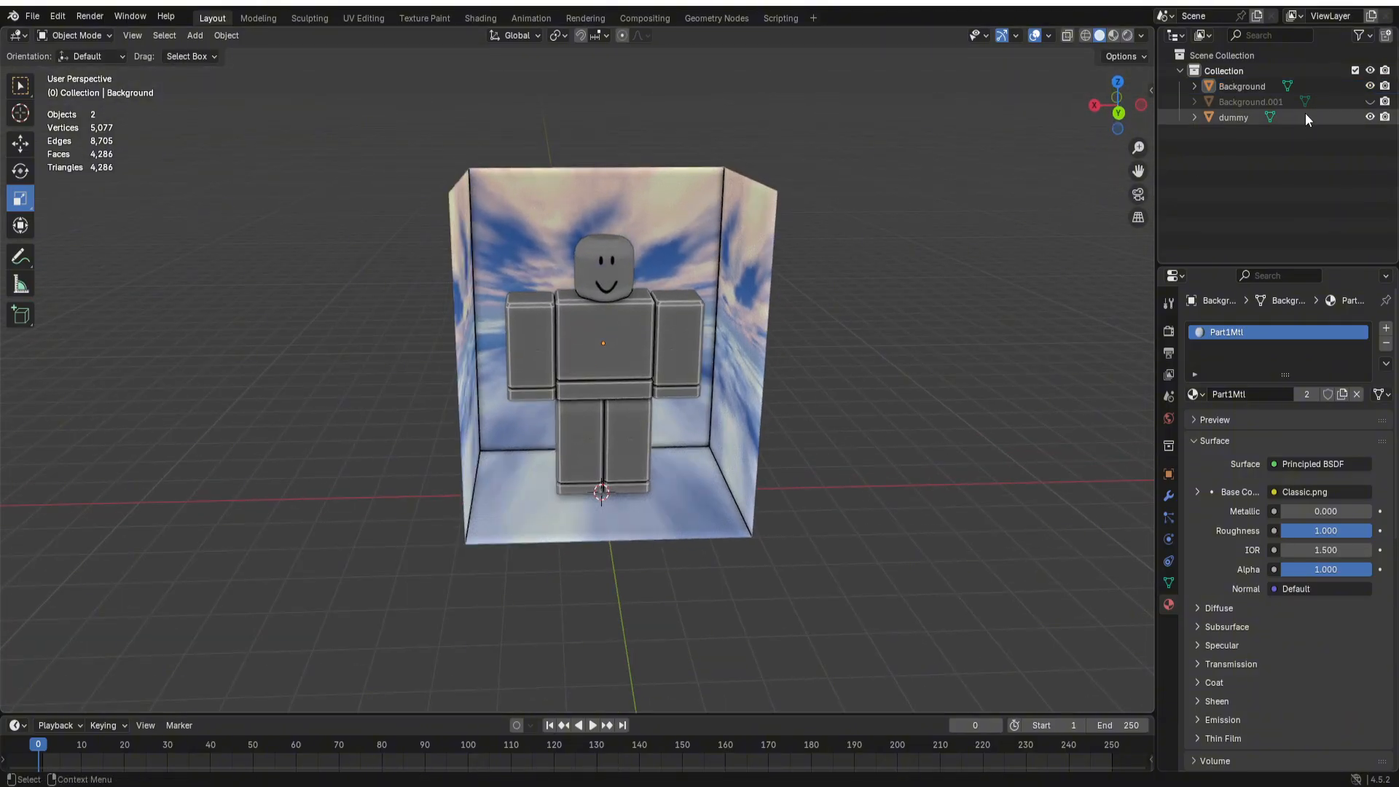
Step: Hide the dummy and select the narrowed background box
click(1305, 115)
click(1370, 117)
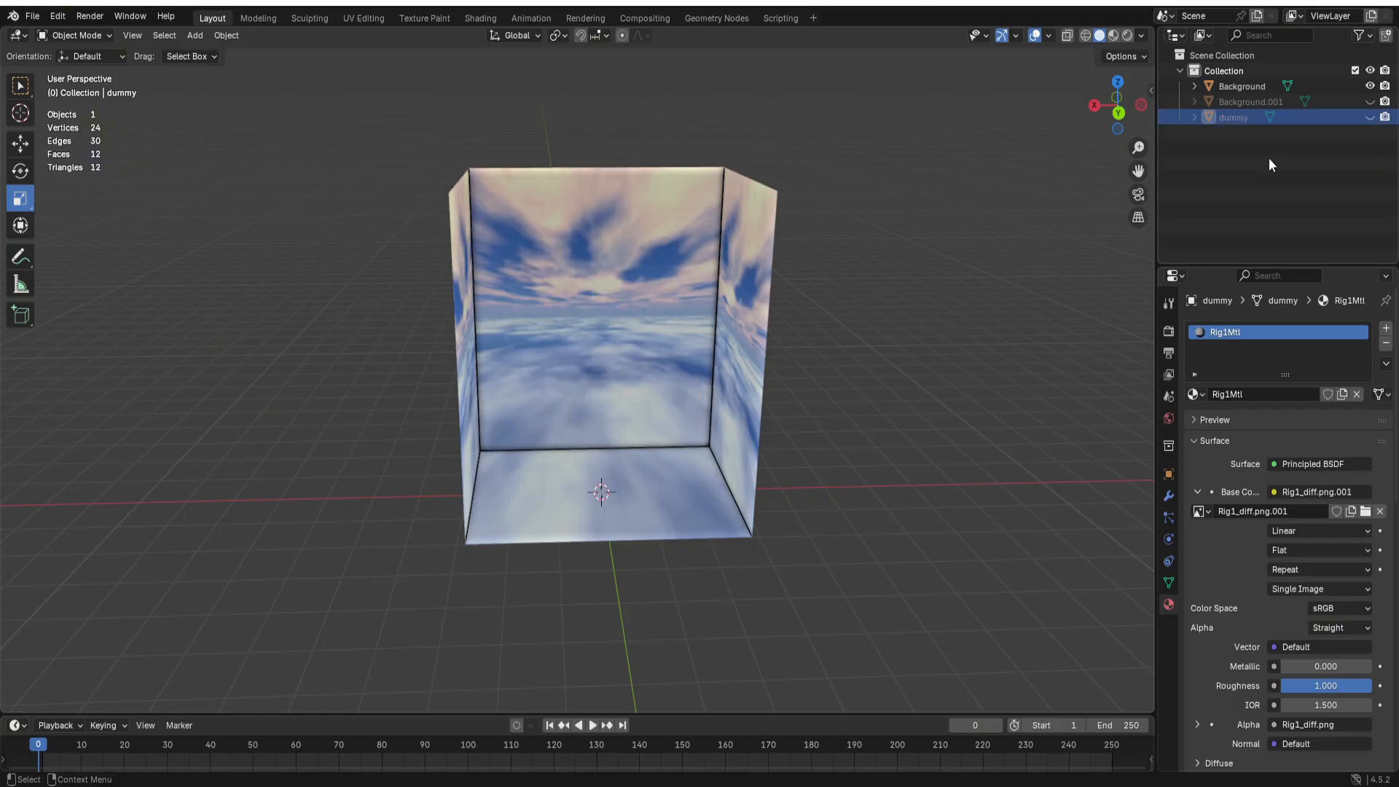
click(570, 300)
click(21, 144)
Step: Export only the selected narrow background box as Classic Skybox SMALL.obj into the UGC Hats folder
click(32, 16)
mouse_move(72, 255)
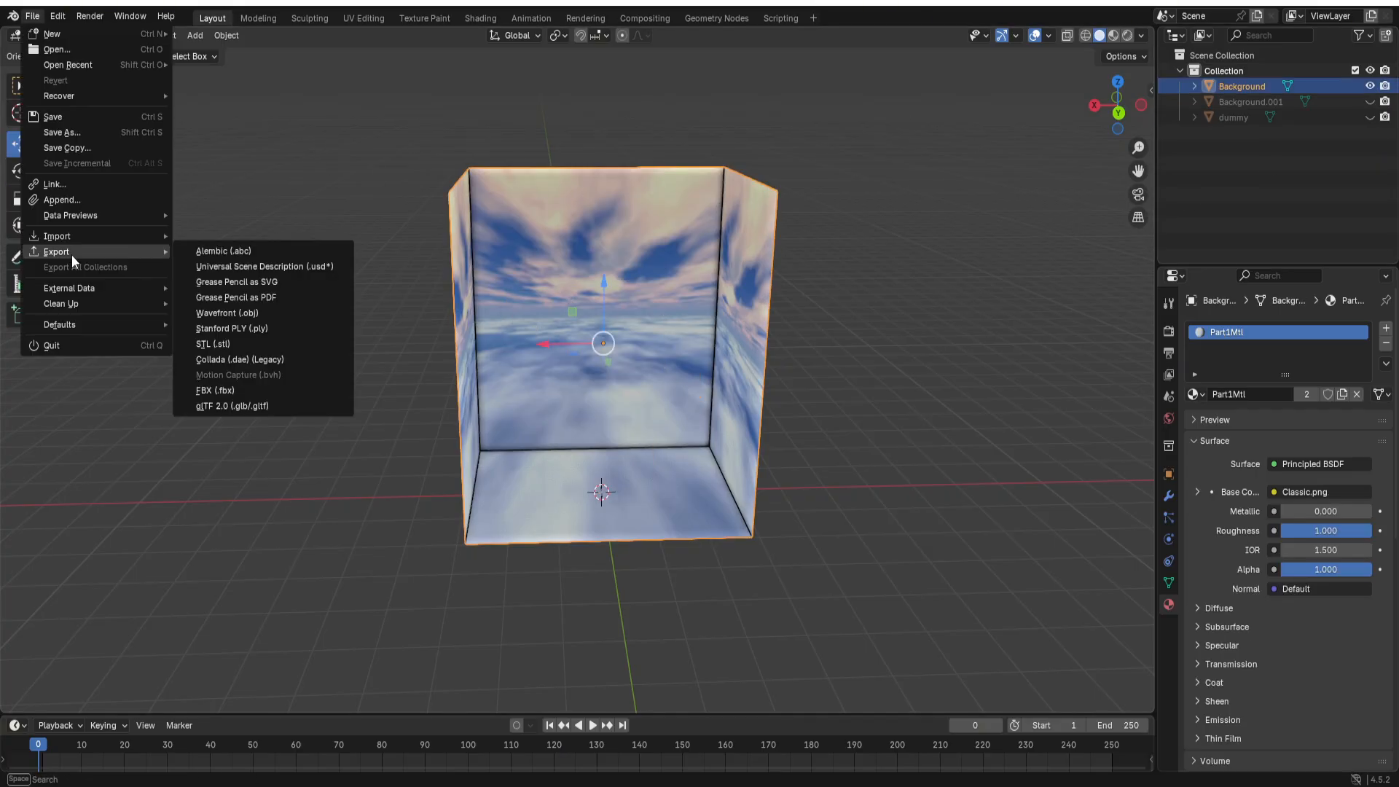
click(248, 318)
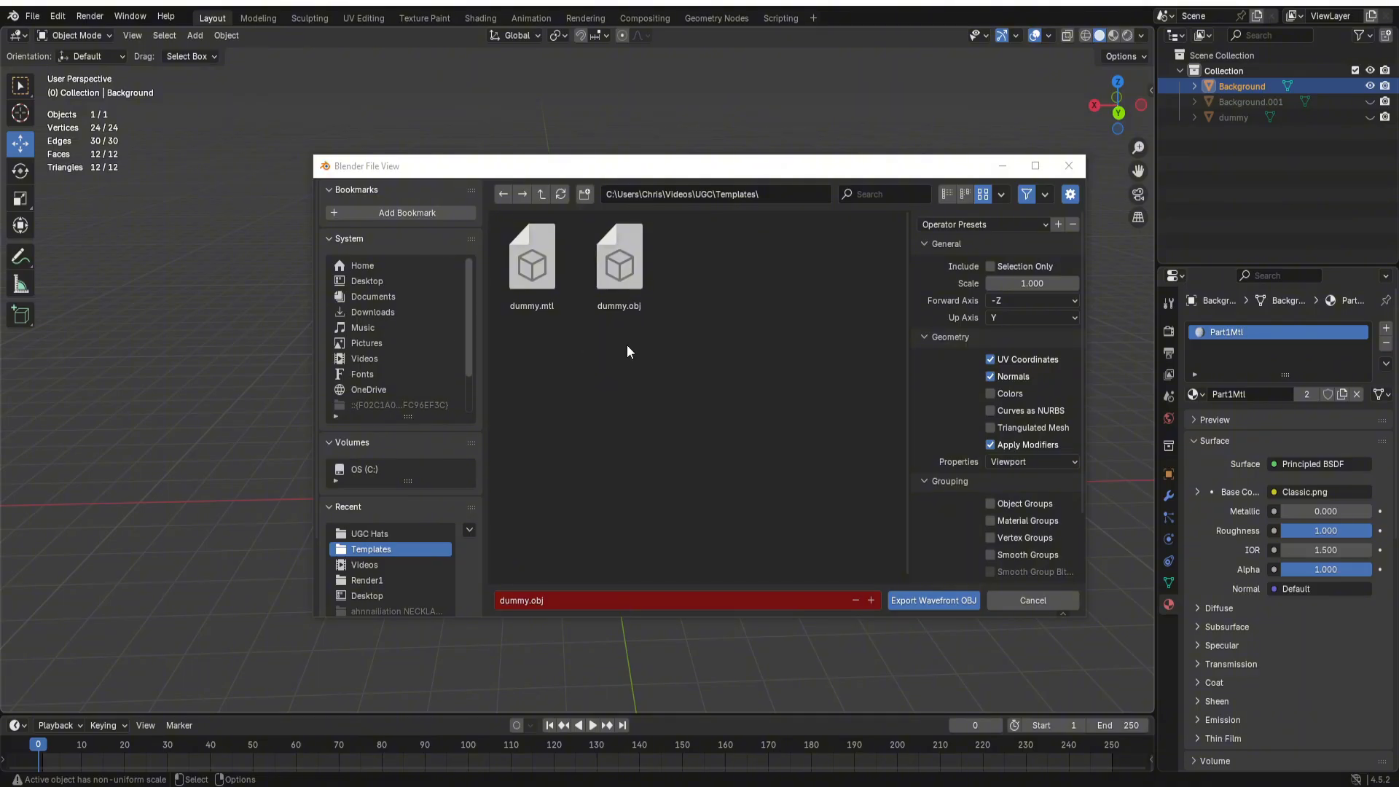
click(991, 267)
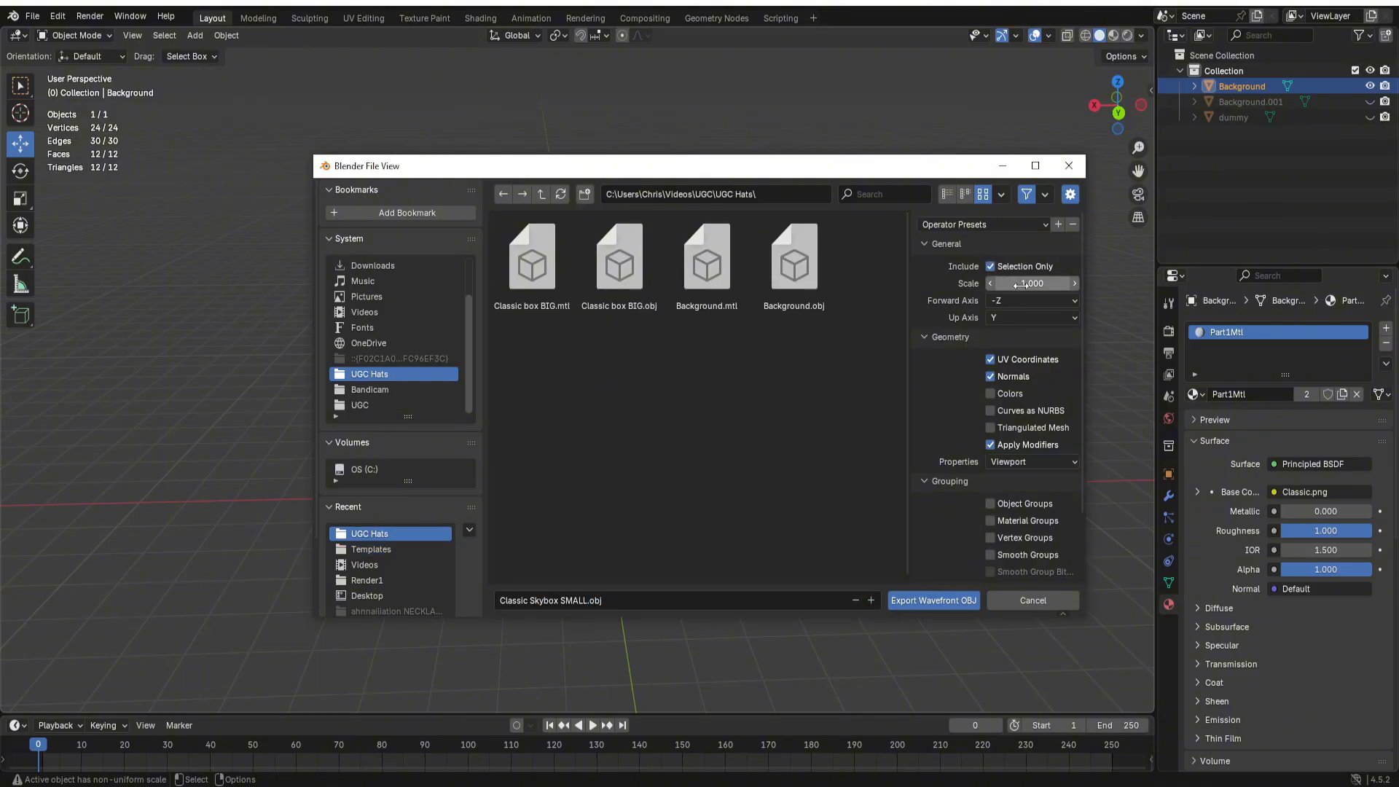
click(917, 600)
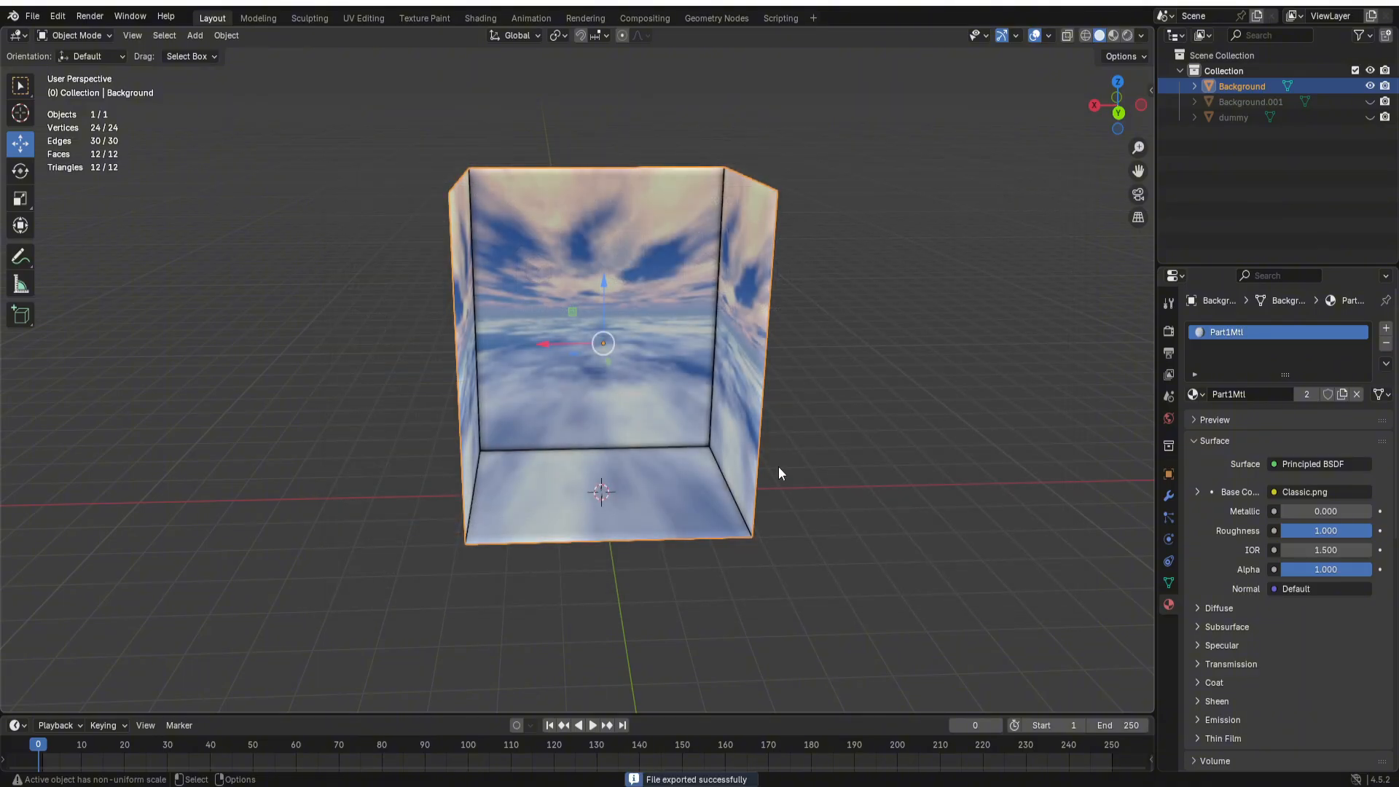
Step: Unhide the wide background box copy next to the narrow one, leaving the dummy hidden
click(1371, 101)
click(1370, 118)
click(1368, 118)
click(1370, 102)
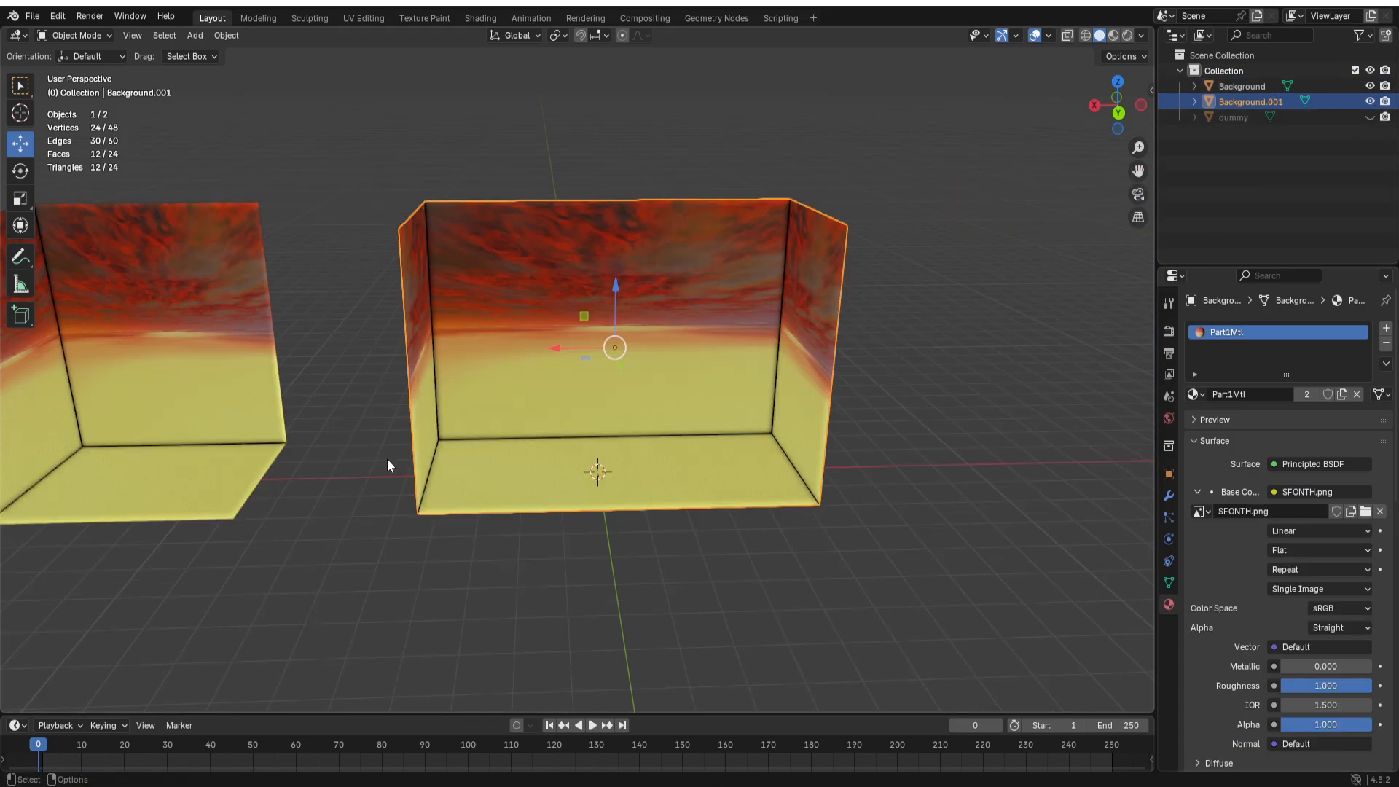
middle_drag(388, 460, 716, 422)
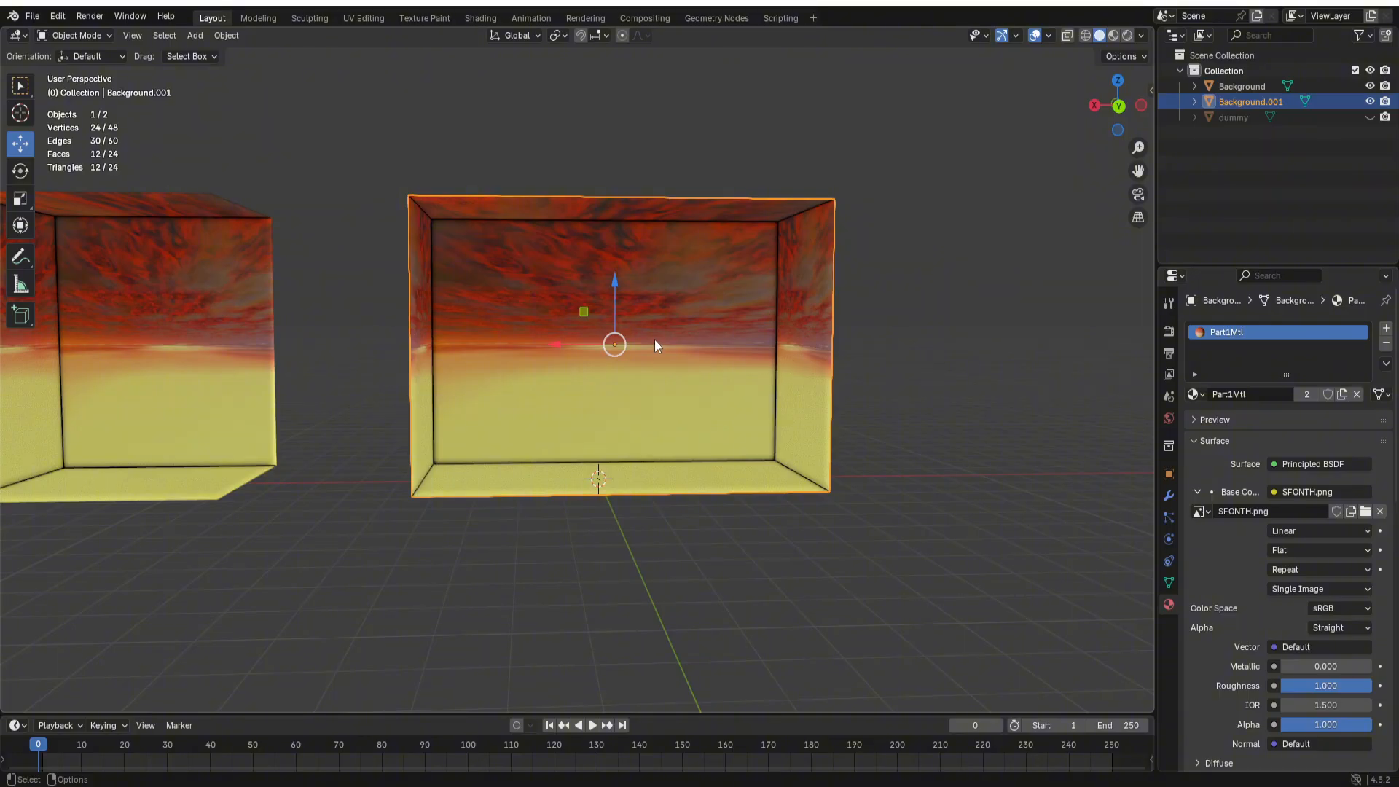
Step: In UV Editing, select all faces of the wide box and move its lower UV vertices up on the SFONTH.png texture
click(367, 18)
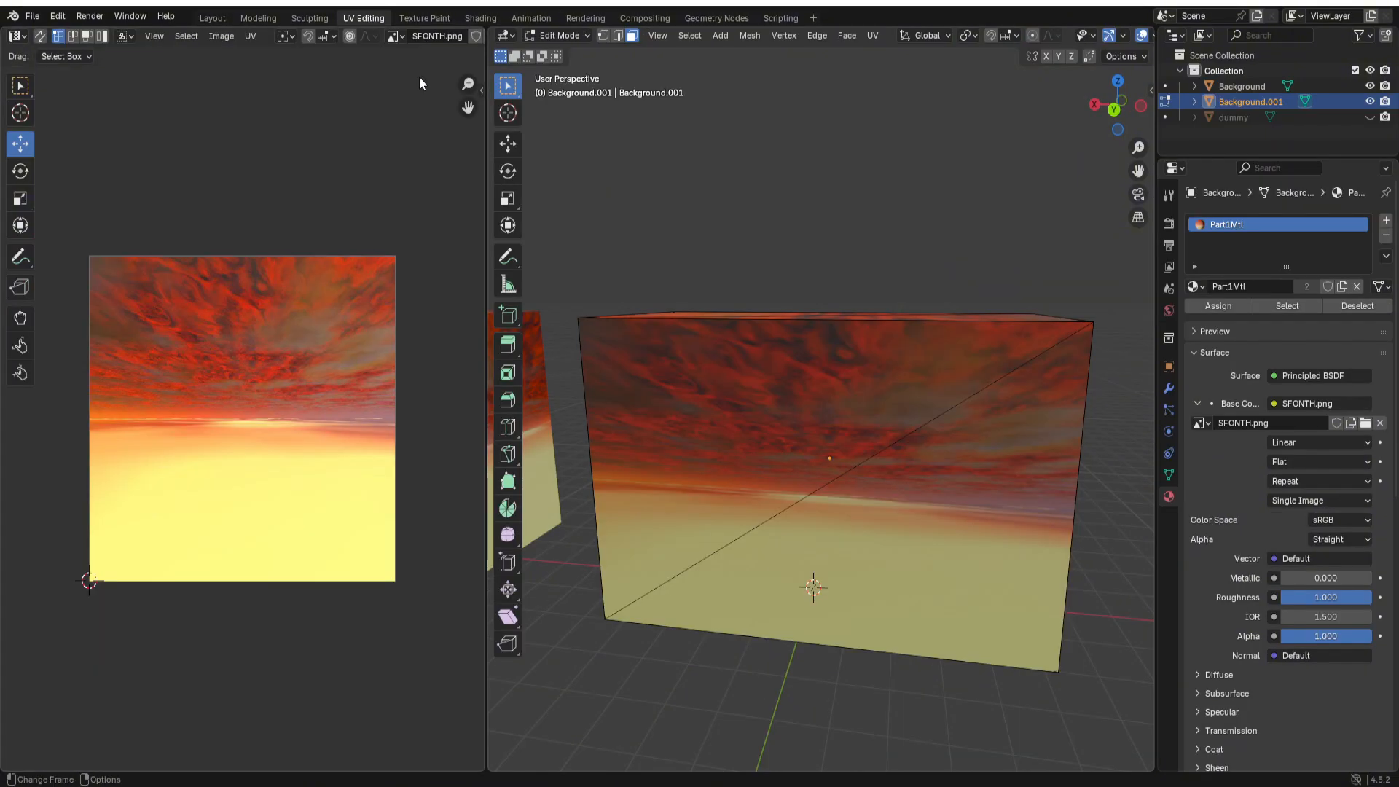
key(a)
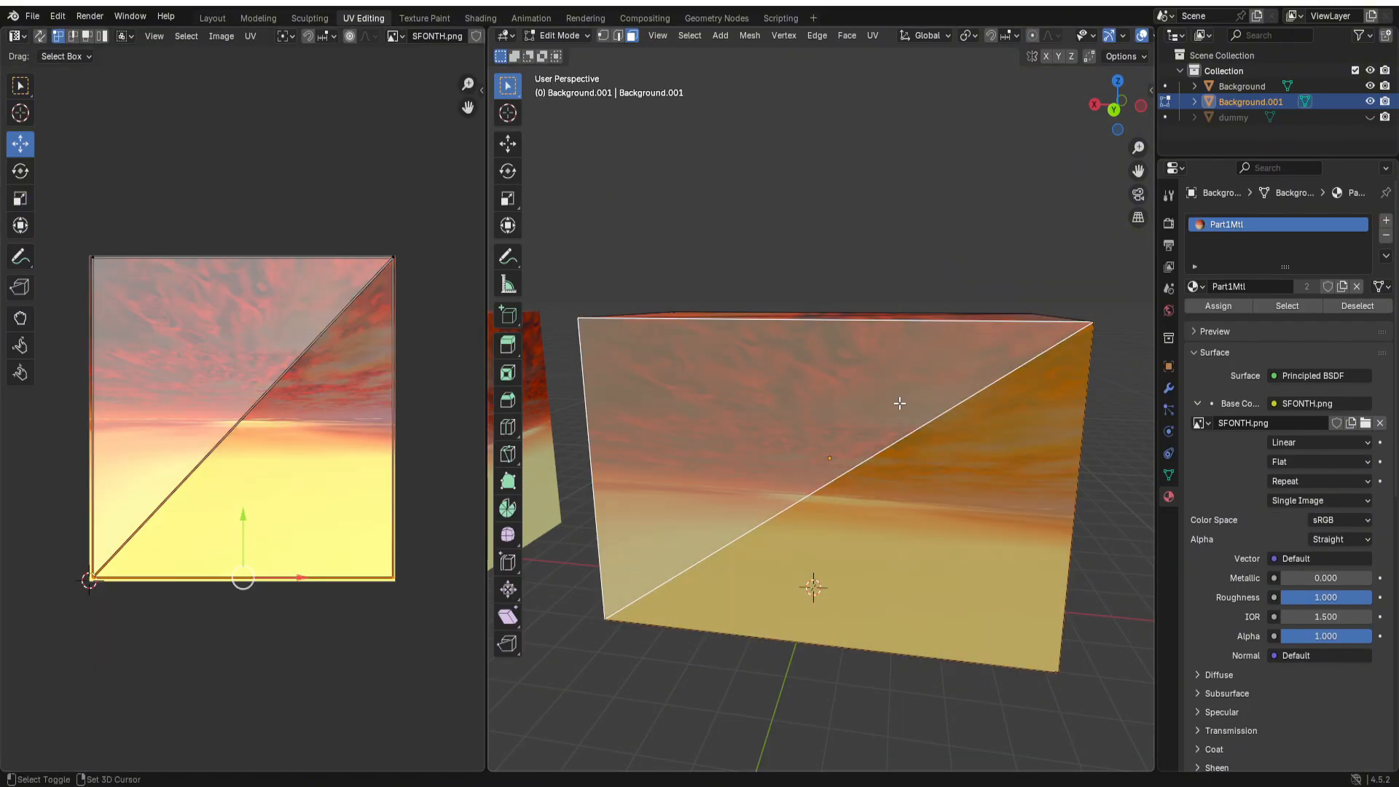
middle_drag(987, 401, 889, 390)
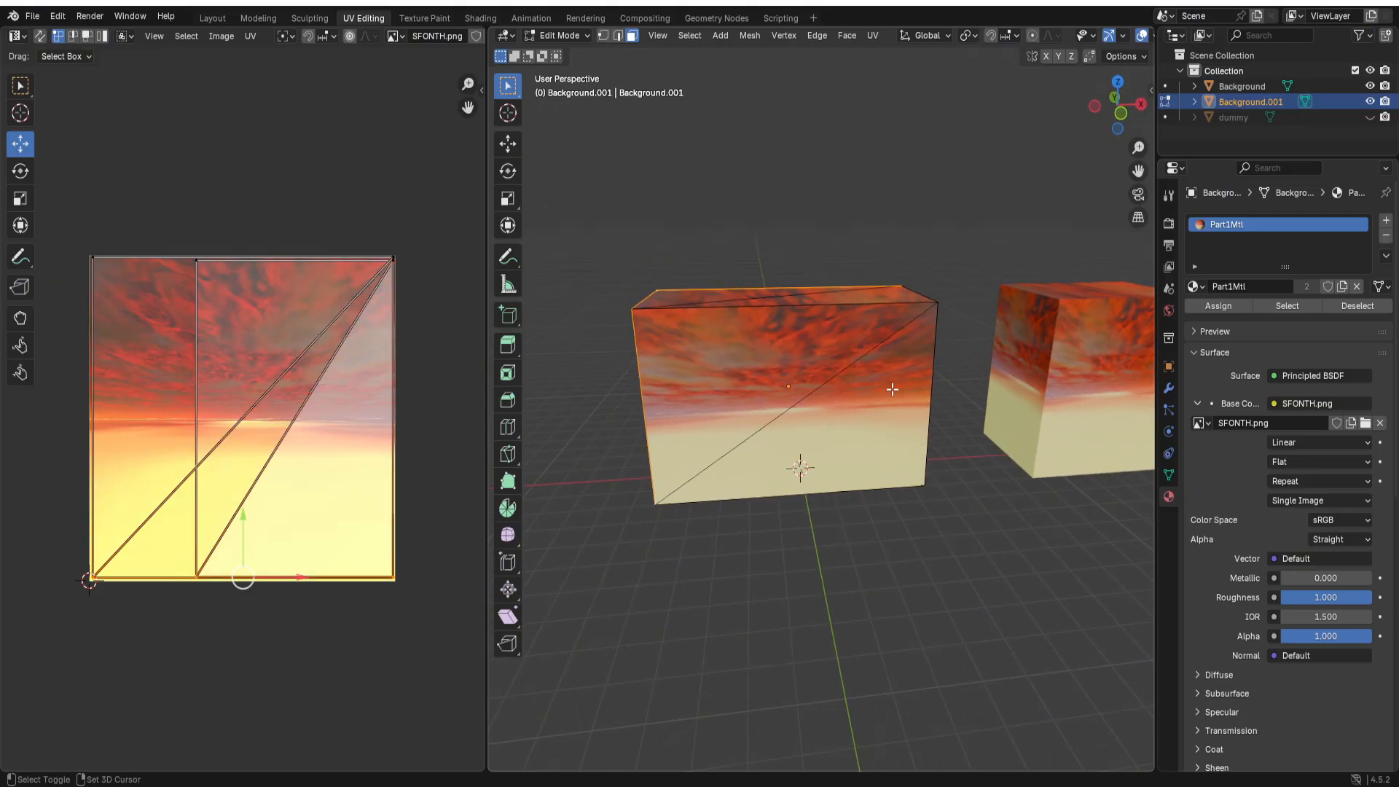
middle_drag(929, 445, 799, 415)
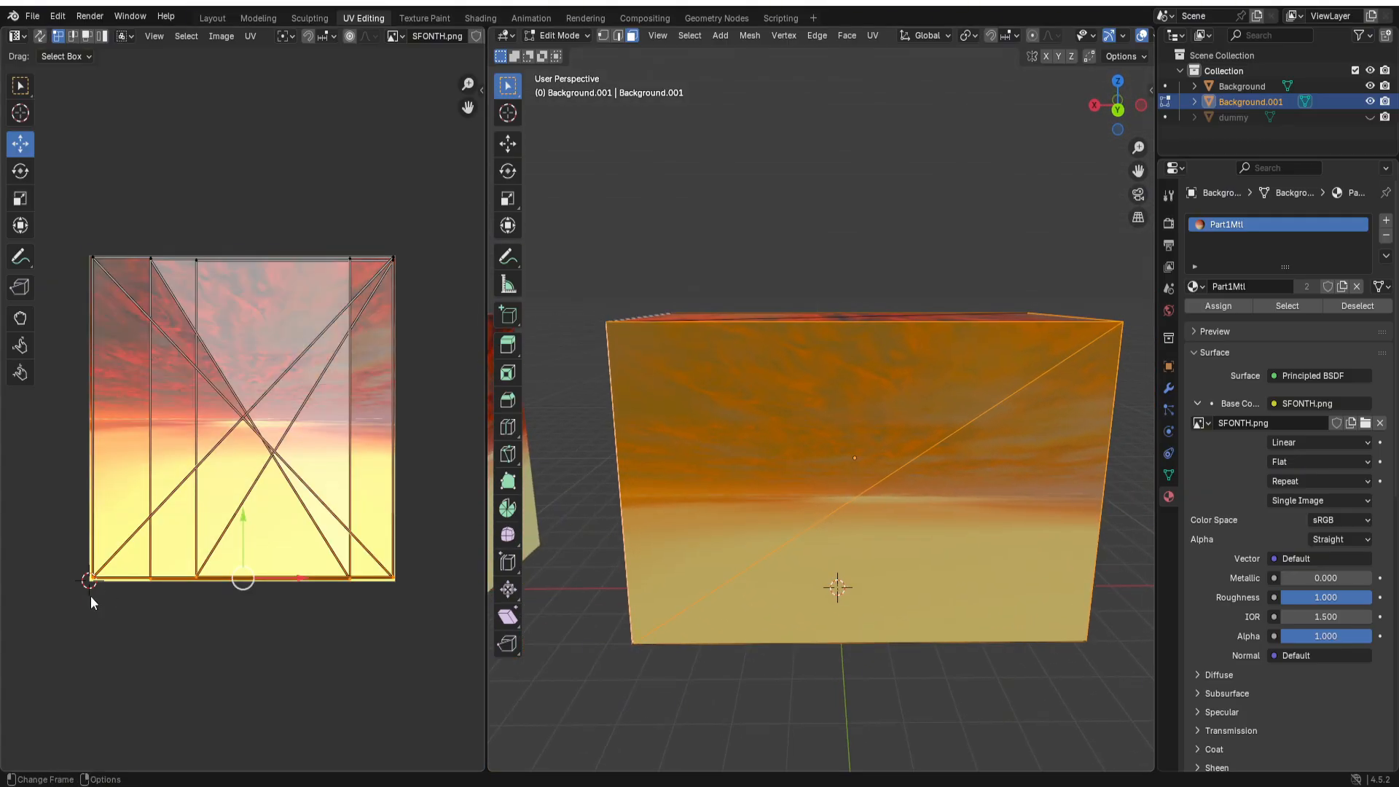
drag(57, 609, 427, 547)
drag(243, 539, 266, 446)
middle_drag(930, 556, 940, 516)
click(212, 17)
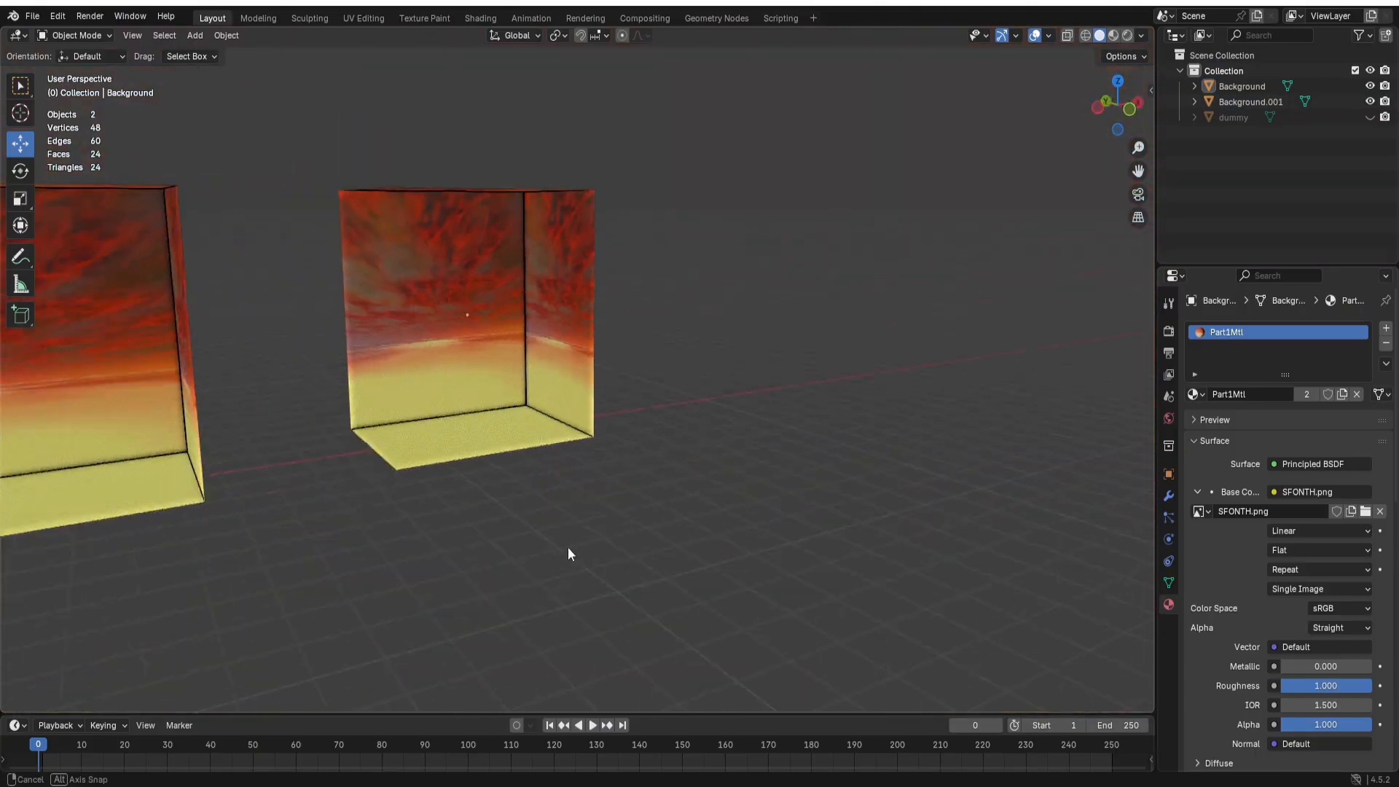
Step: Export only the narrow red-sky background box as SFOOHT Skybox SMALL.obj into the UGC Hats folder
middle_drag(567, 548, 845, 550)
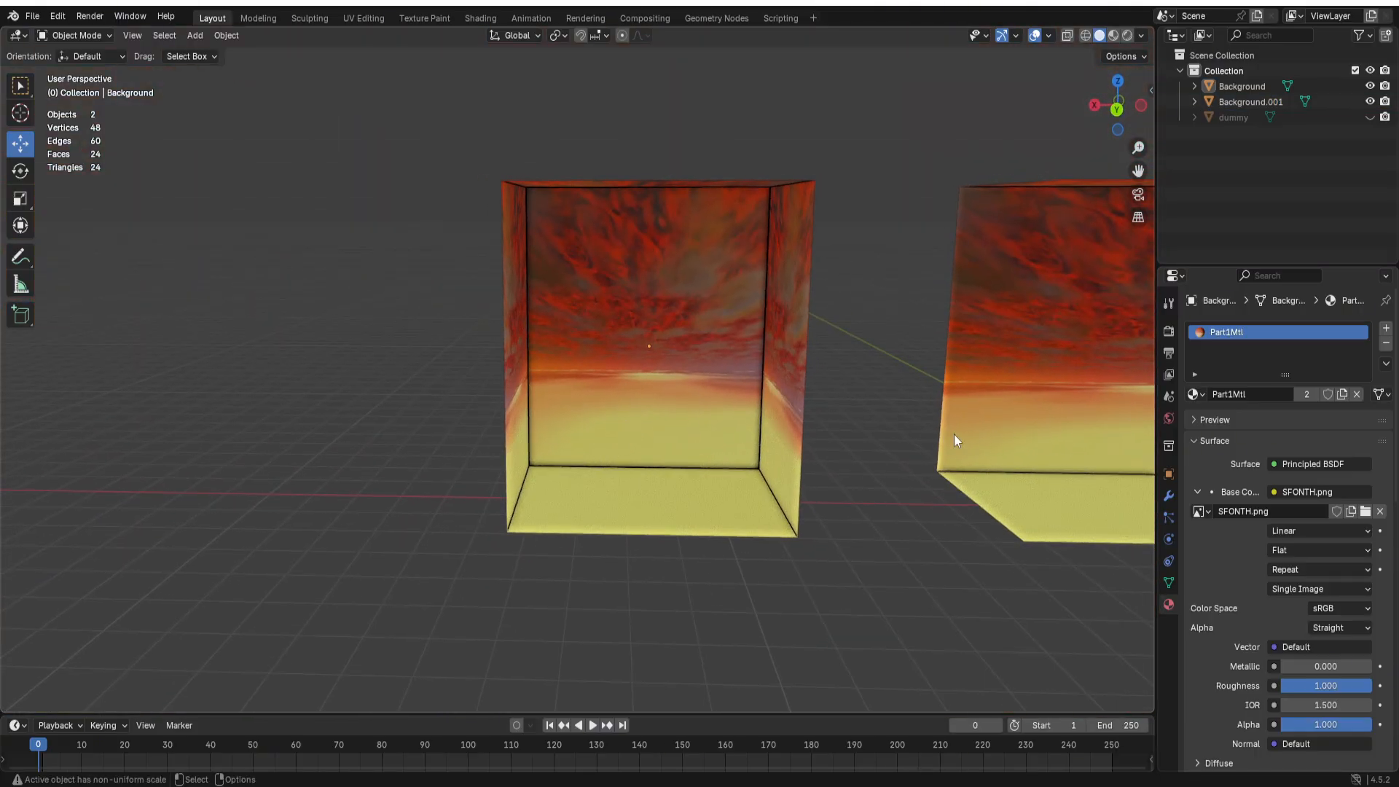
middle_drag(955, 435, 830, 486)
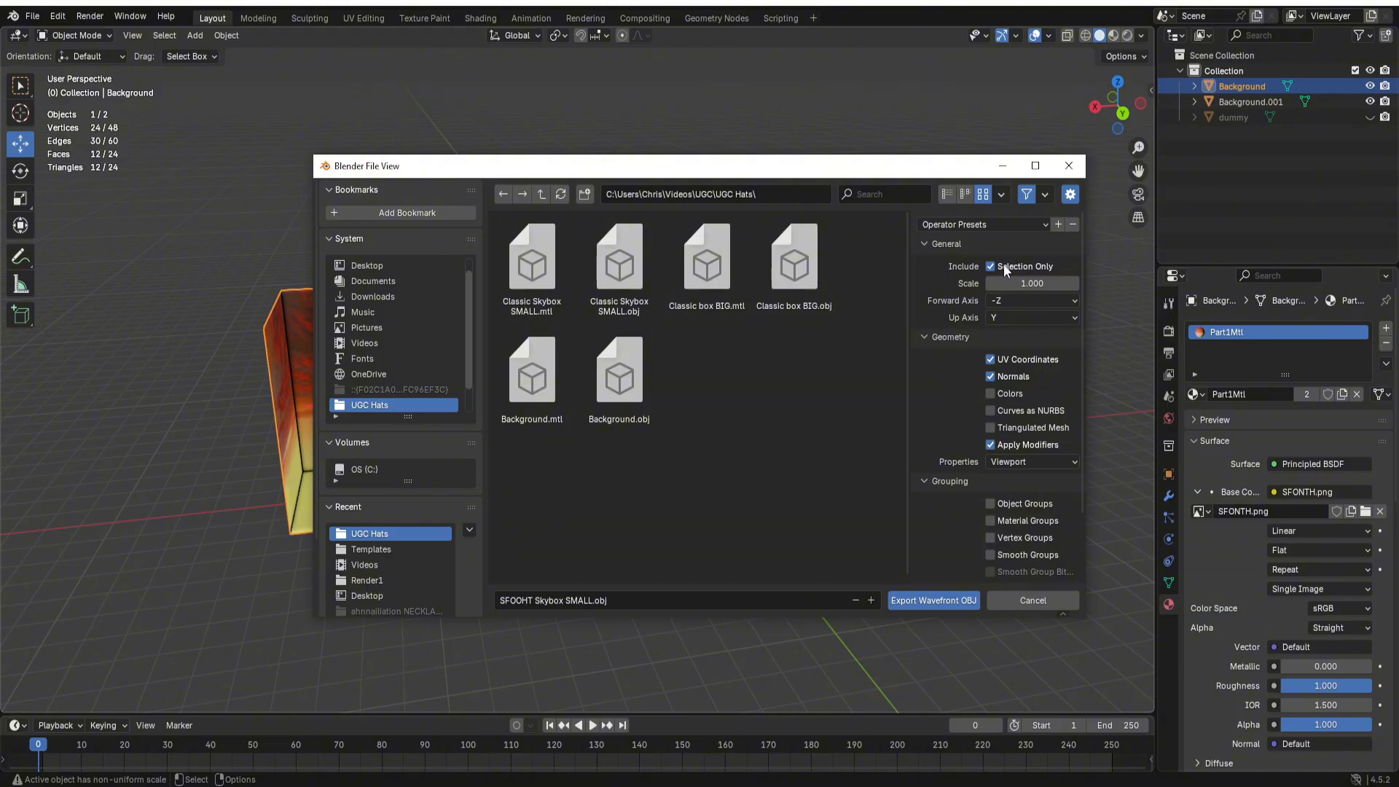
click(936, 600)
Step: Hide the narrow box and export only the wide background box as SFOOHT Skybox BIG.obj
click(681, 375)
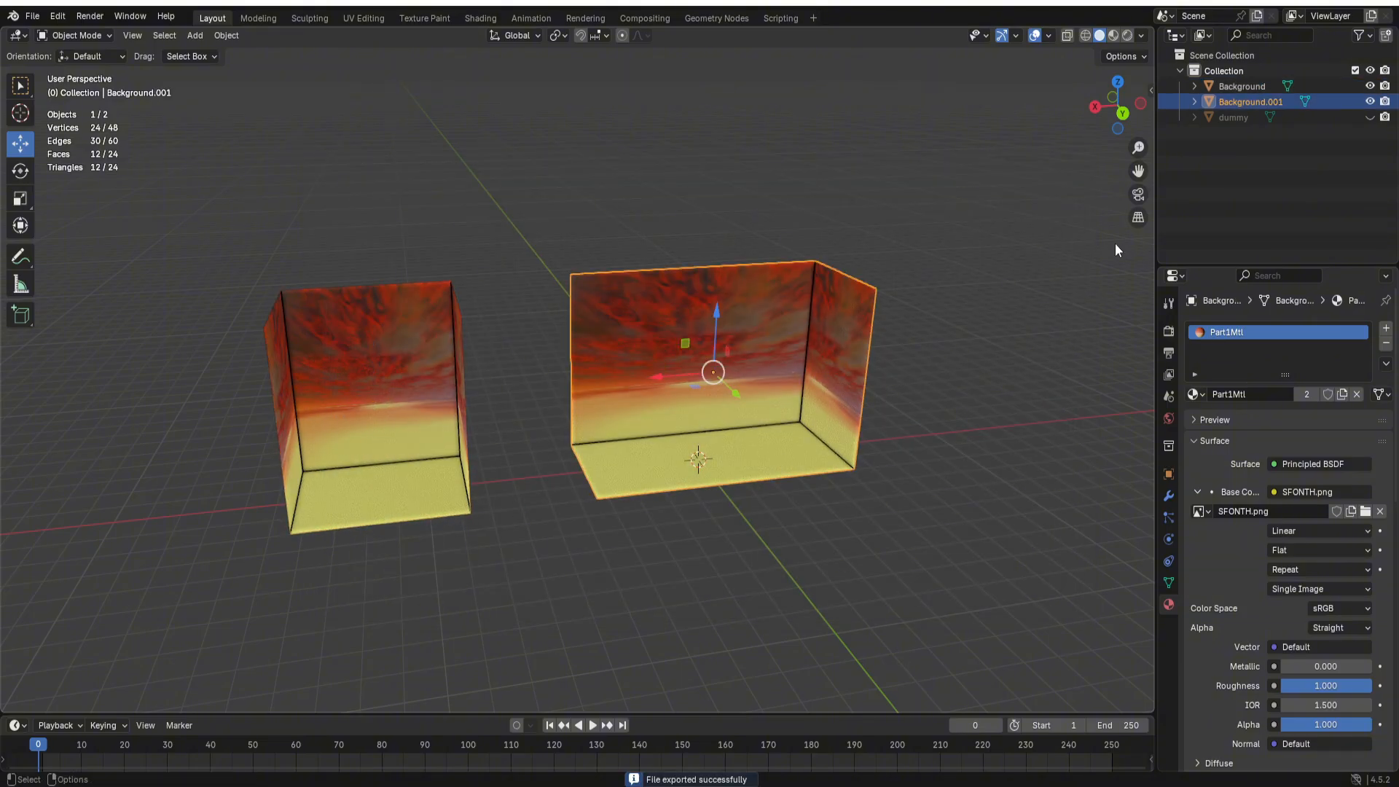
click(1370, 86)
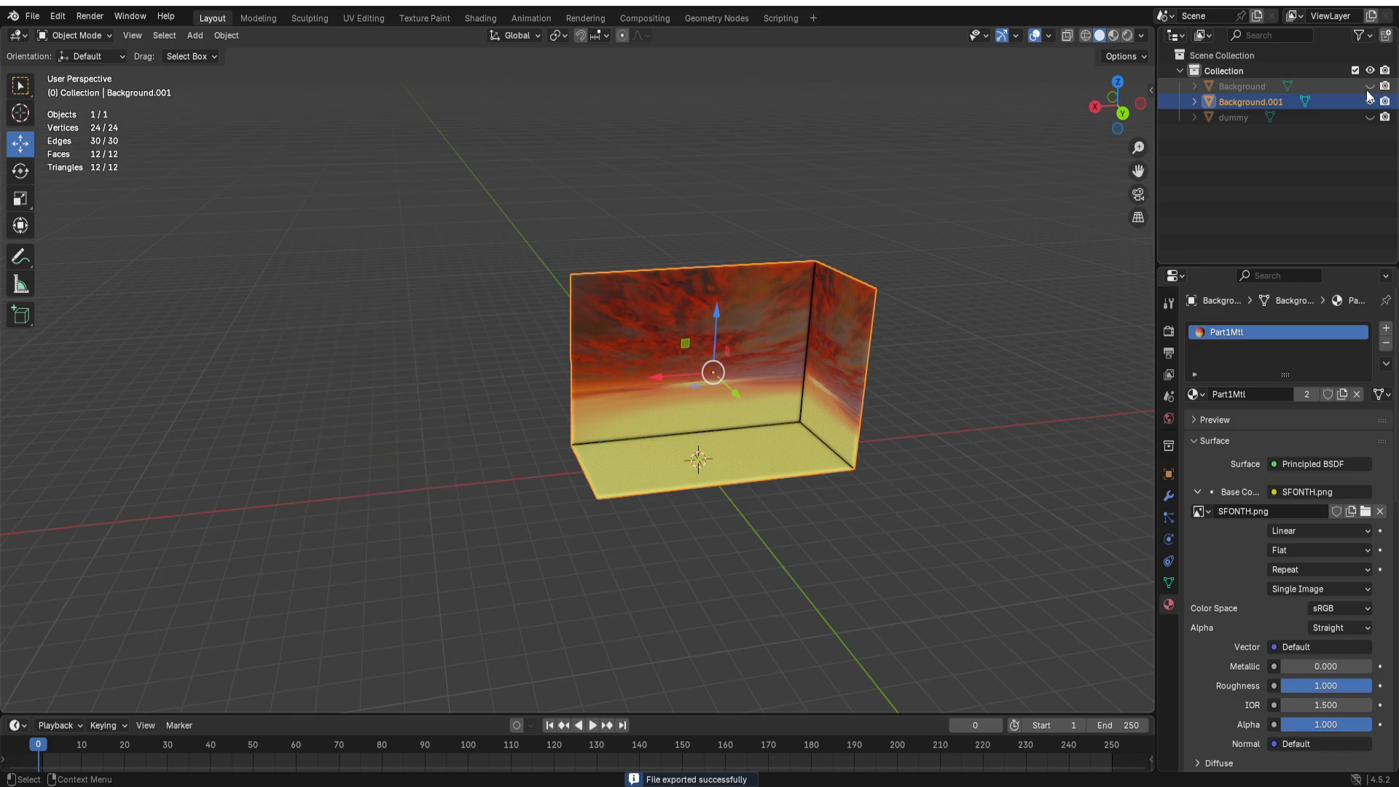
click(38, 19)
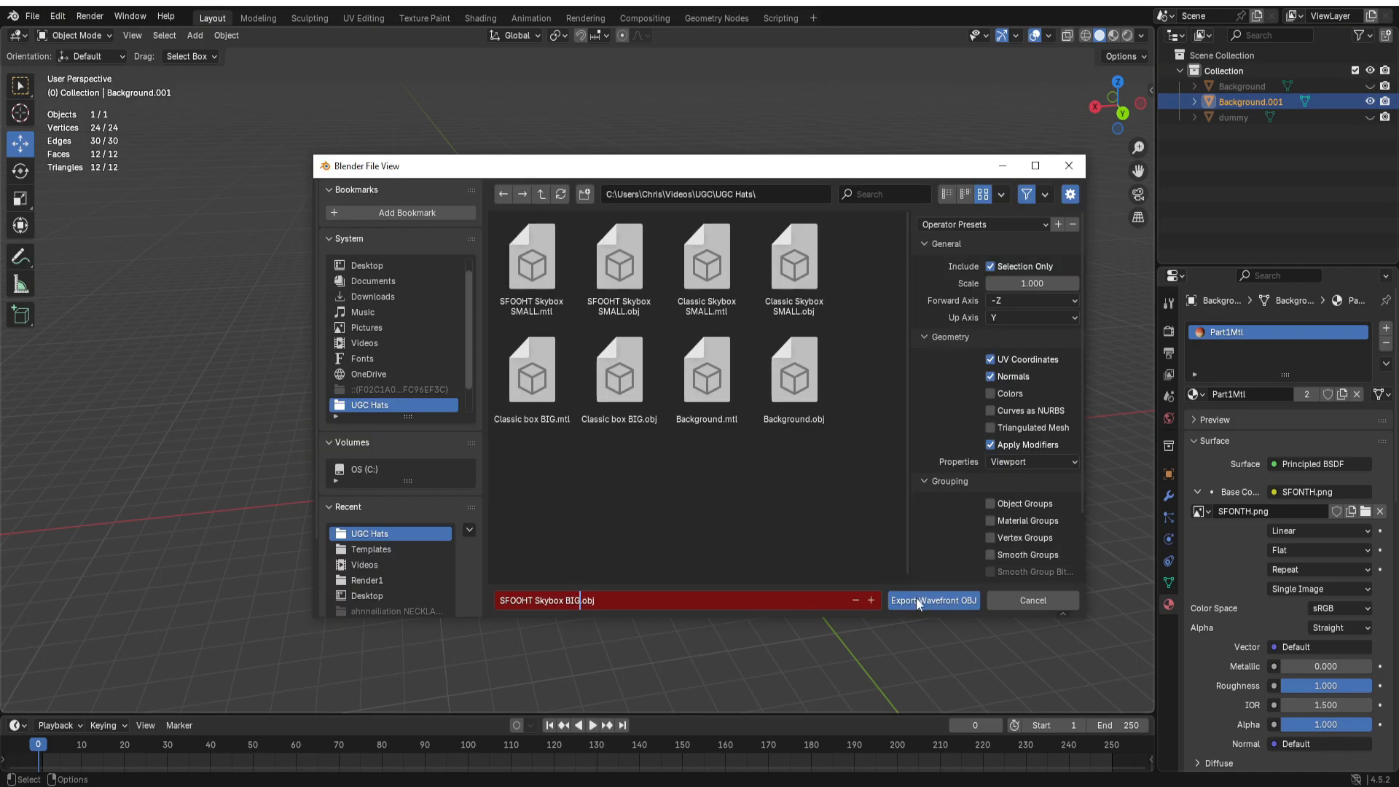
click(916, 598)
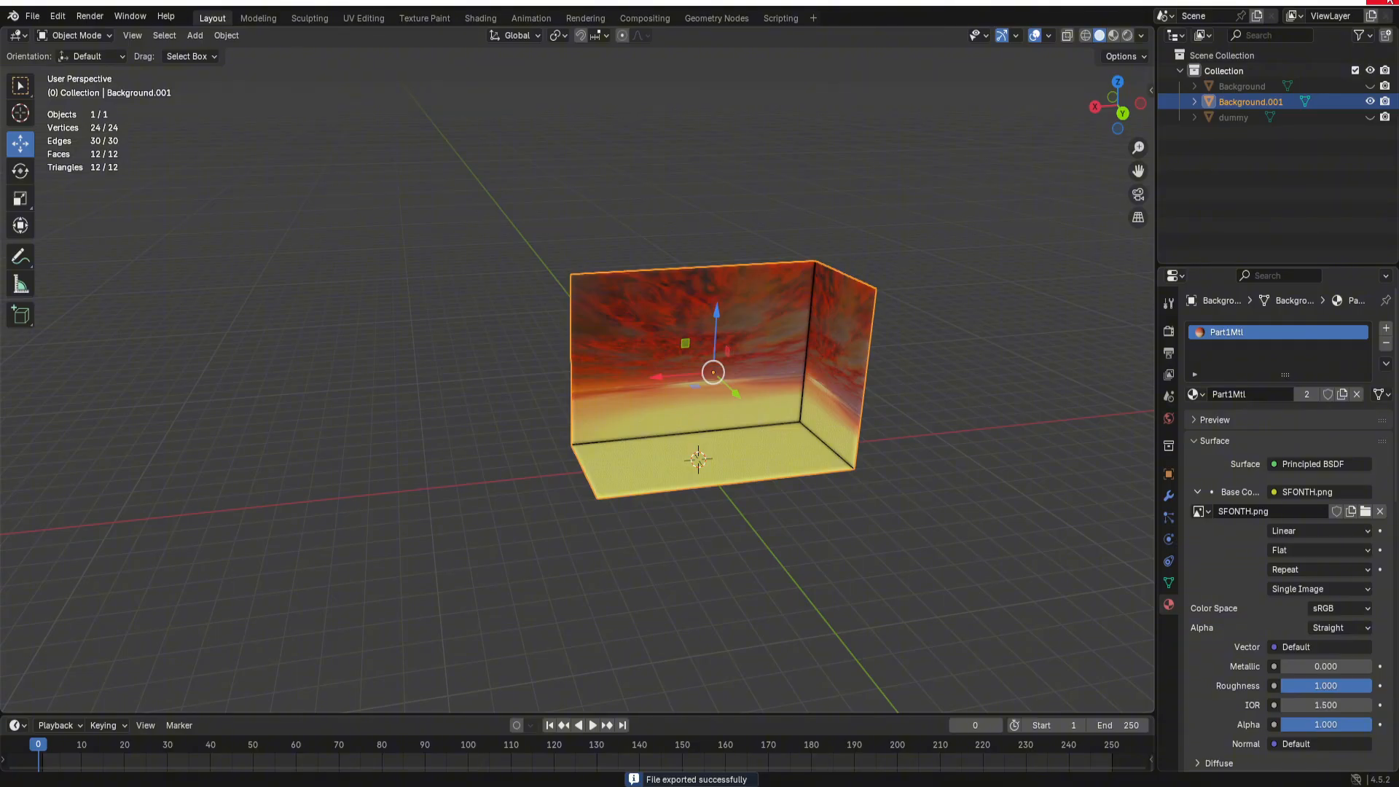
Step: Quit Blender, switch to Roblox Studio and queue the big and small Classic and SFOOHT OBJ files for 3D import
key(ctrl+q)
click(706, 419)
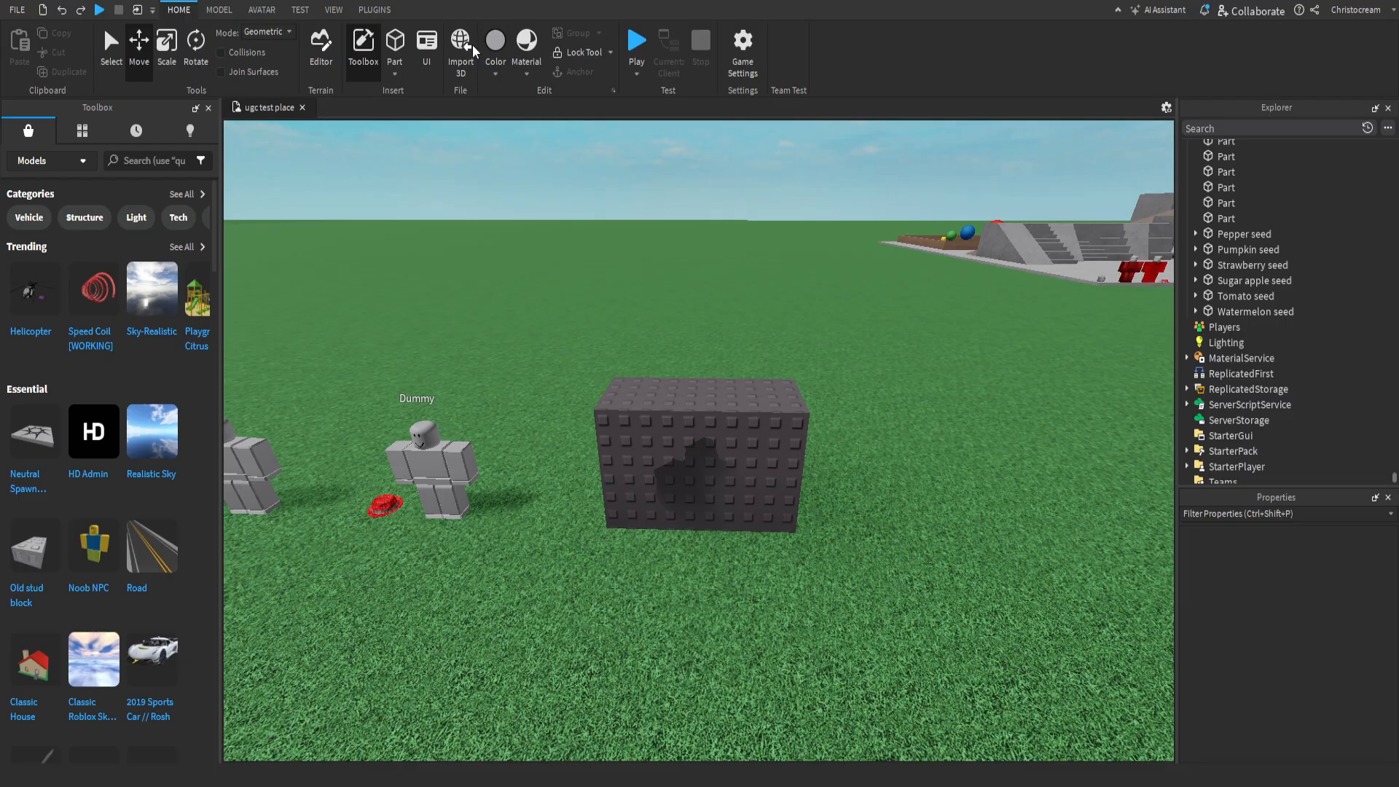
click(466, 46)
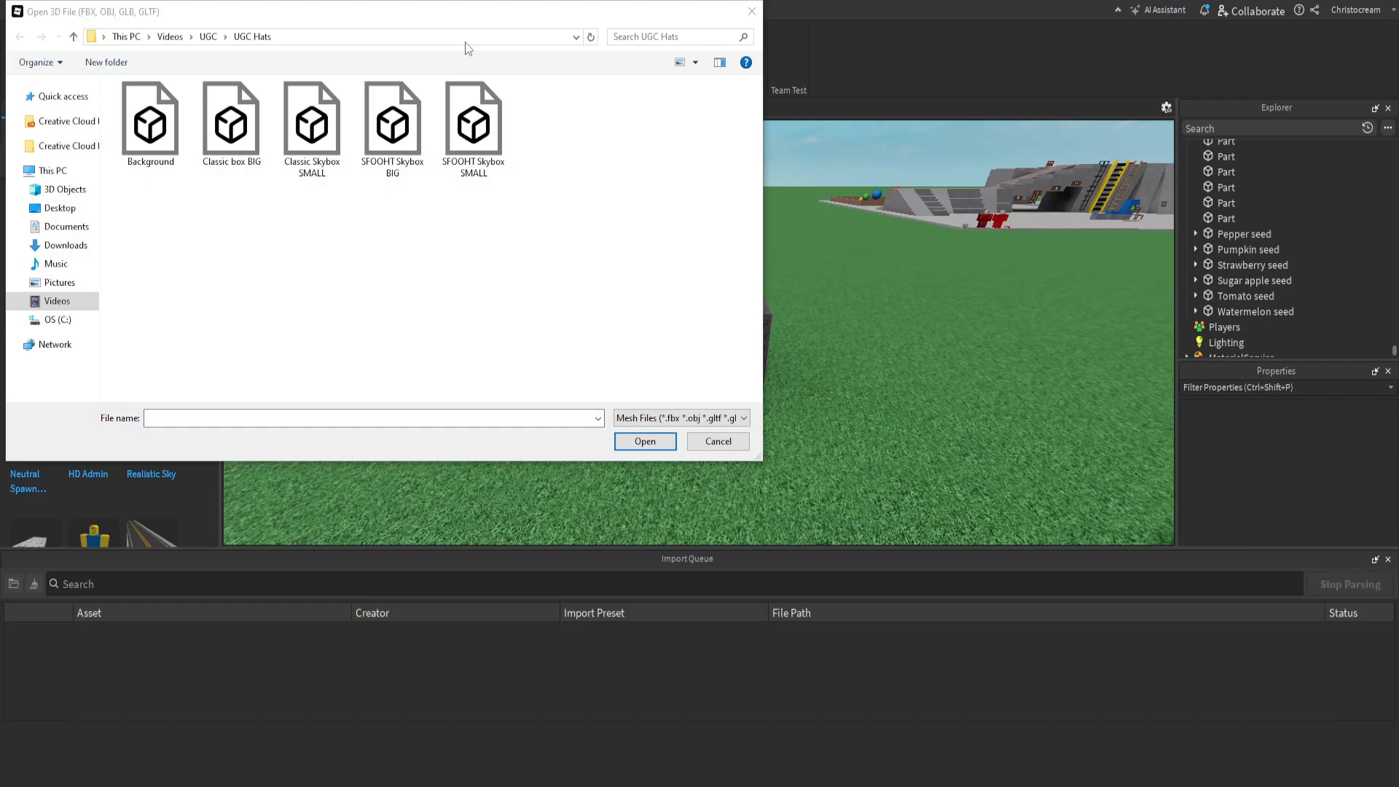
drag(243, 186, 537, 207)
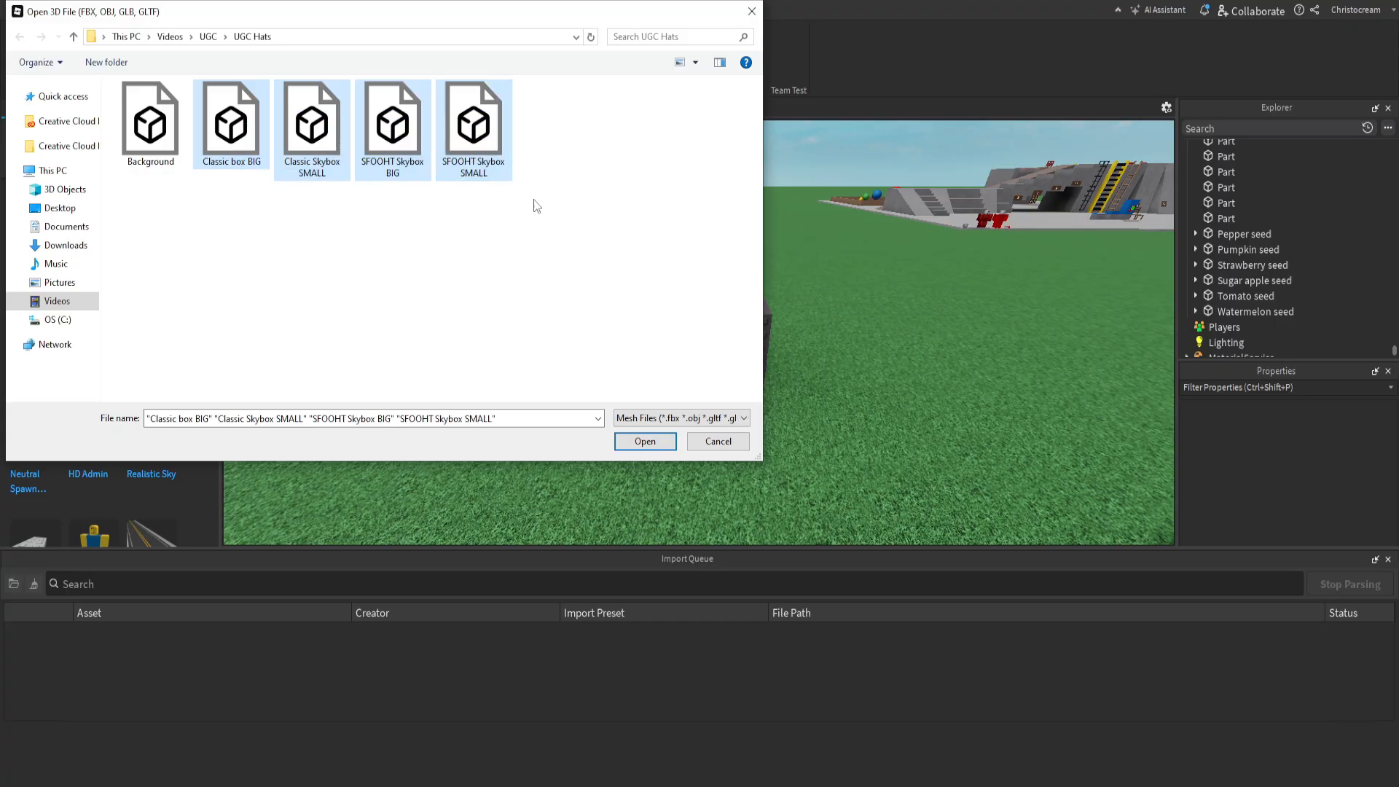
click(660, 443)
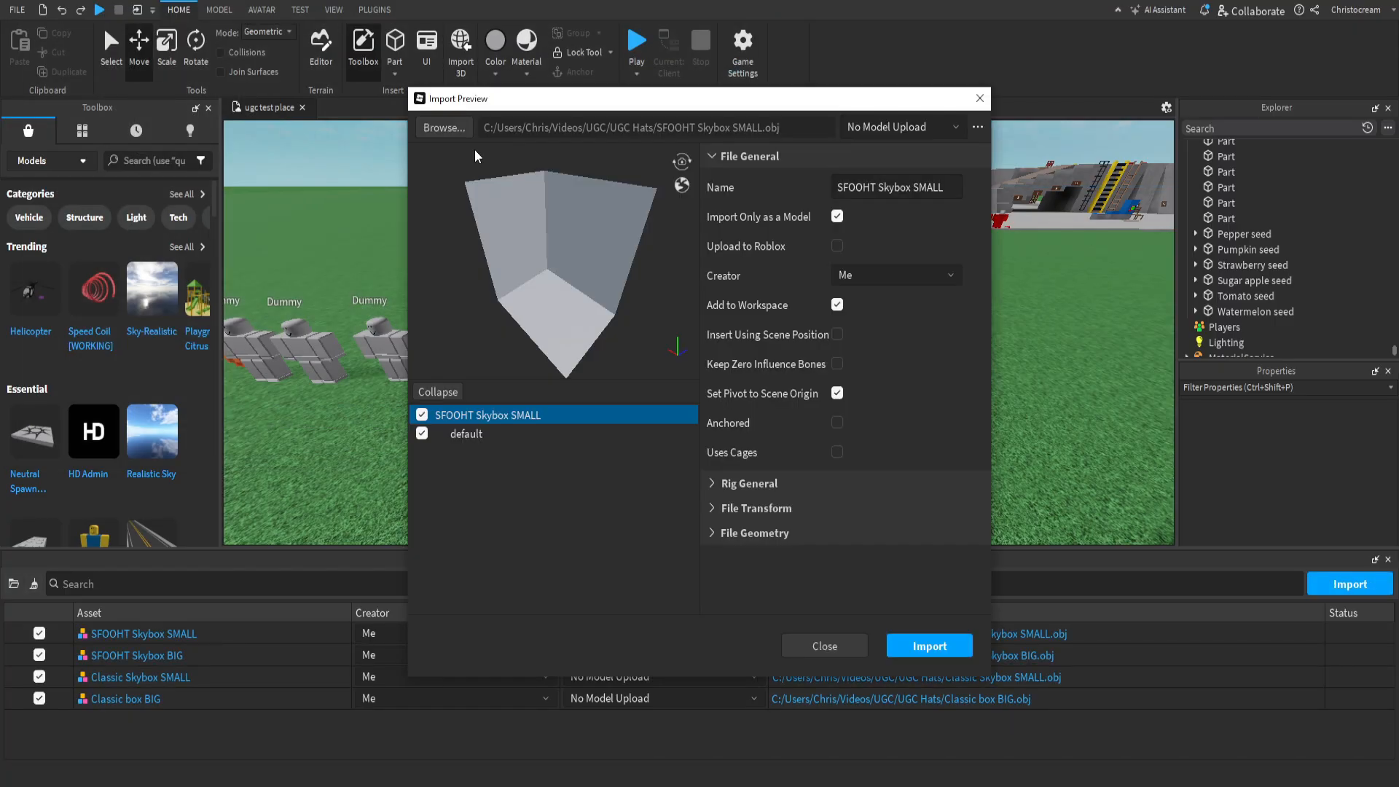
click(980, 98)
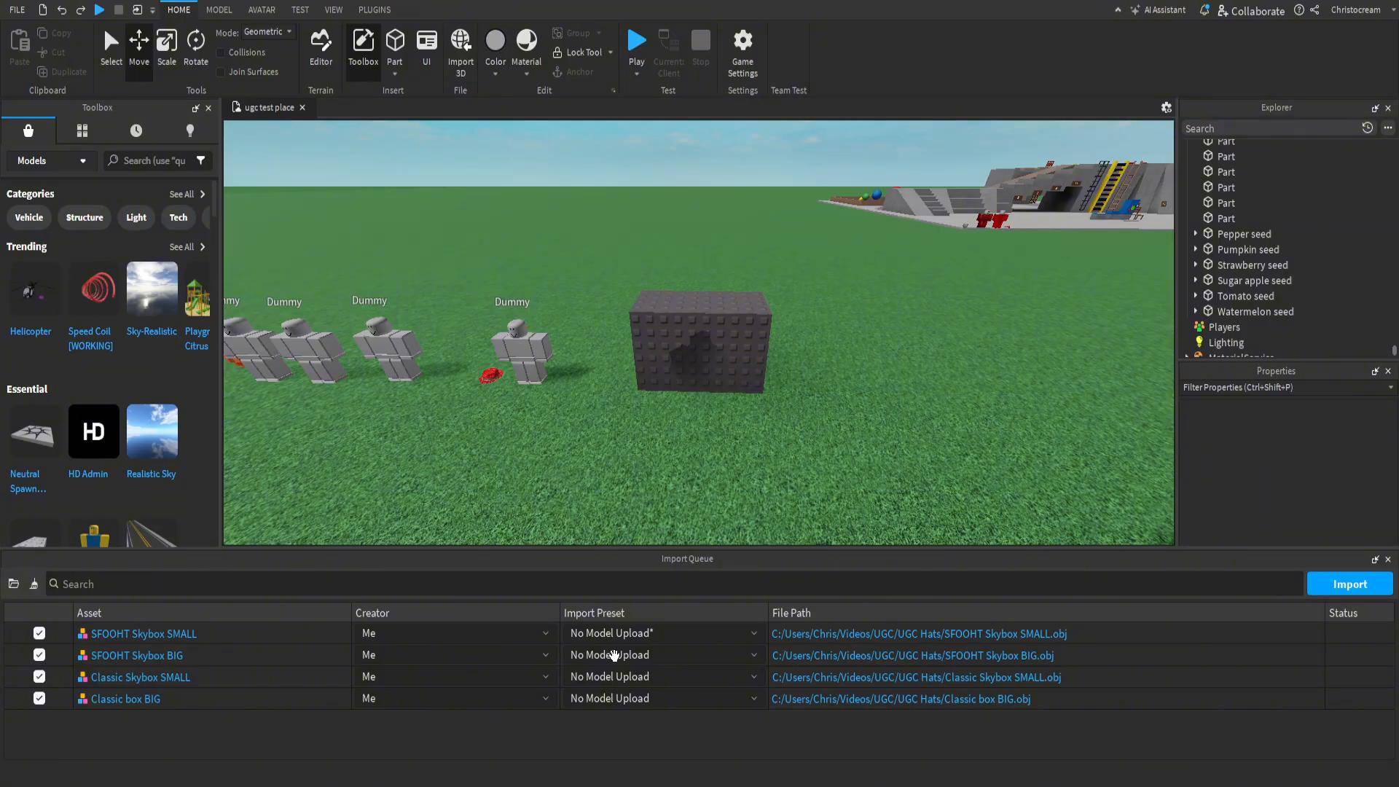
Step: Preview SFOOHT Skybox SMALL with the Studio Default preset, turn off Upload to Roblox and show the preset saving options
click(461, 46)
double_click(479, 136)
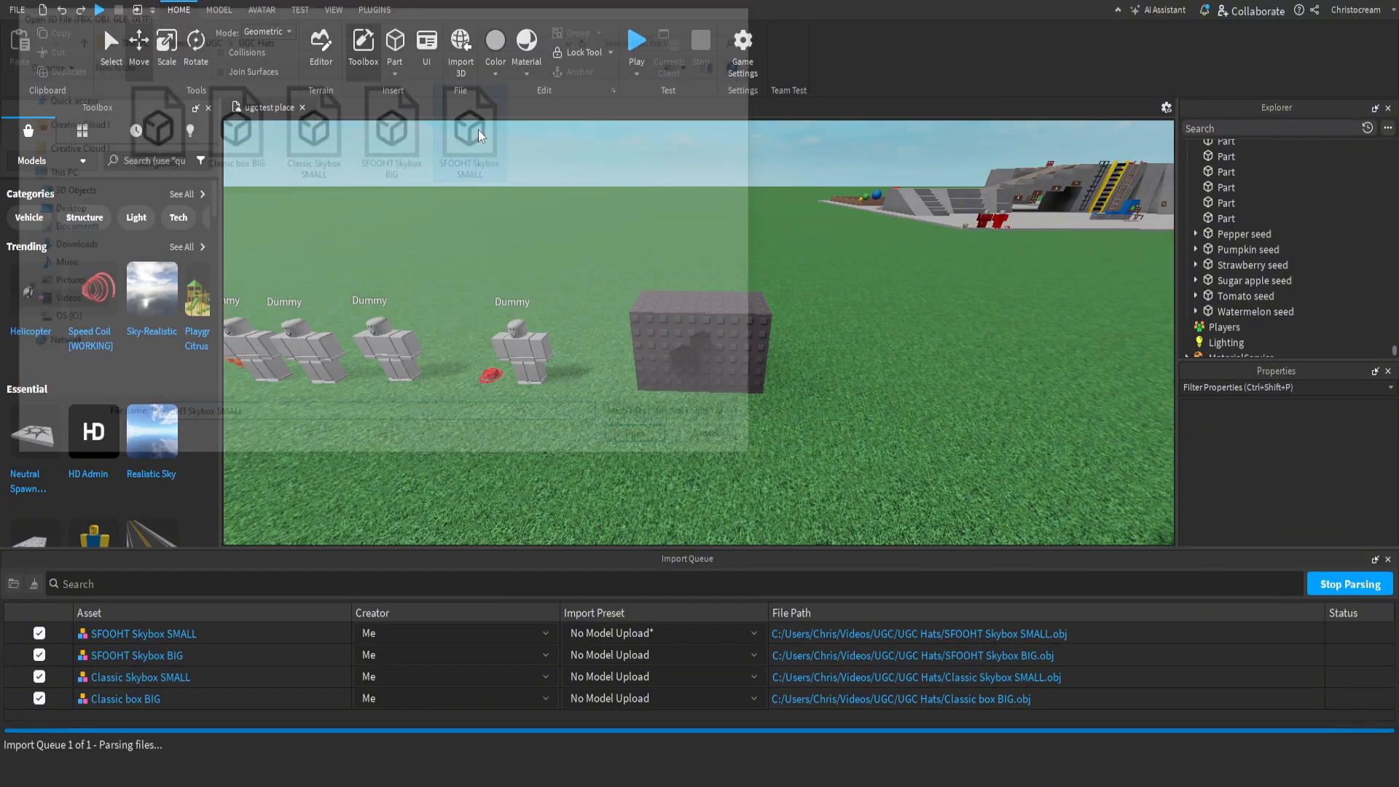
click(900, 126)
click(827, 156)
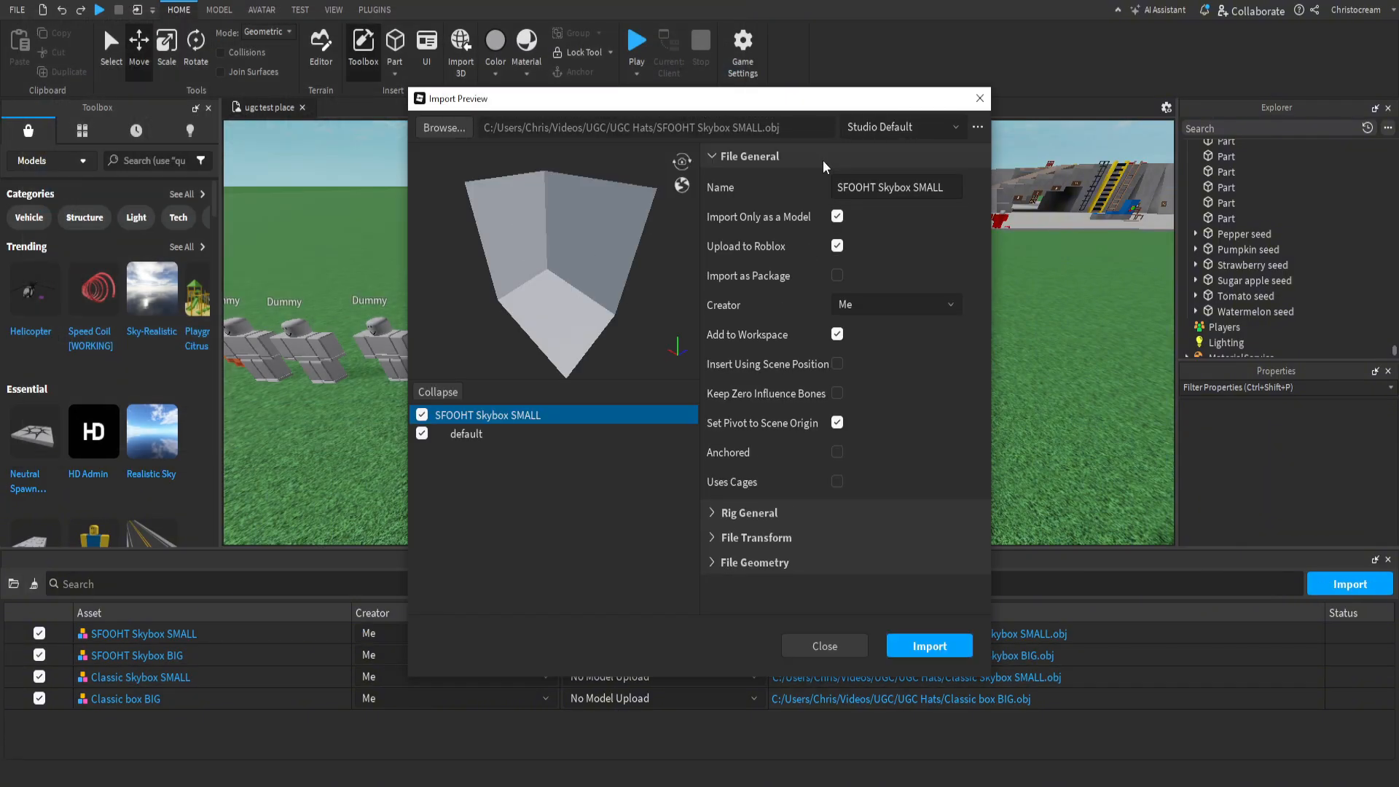
click(838, 247)
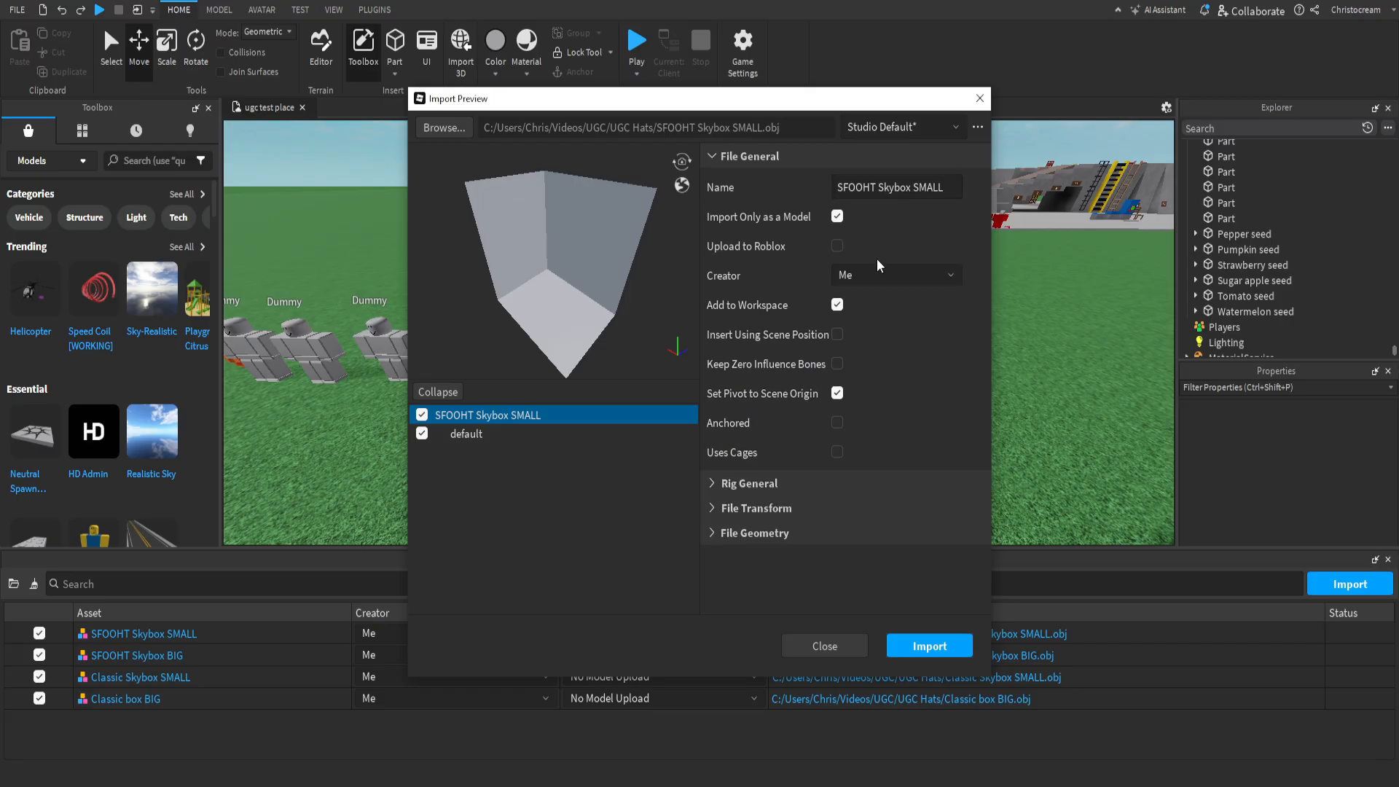
click(978, 127)
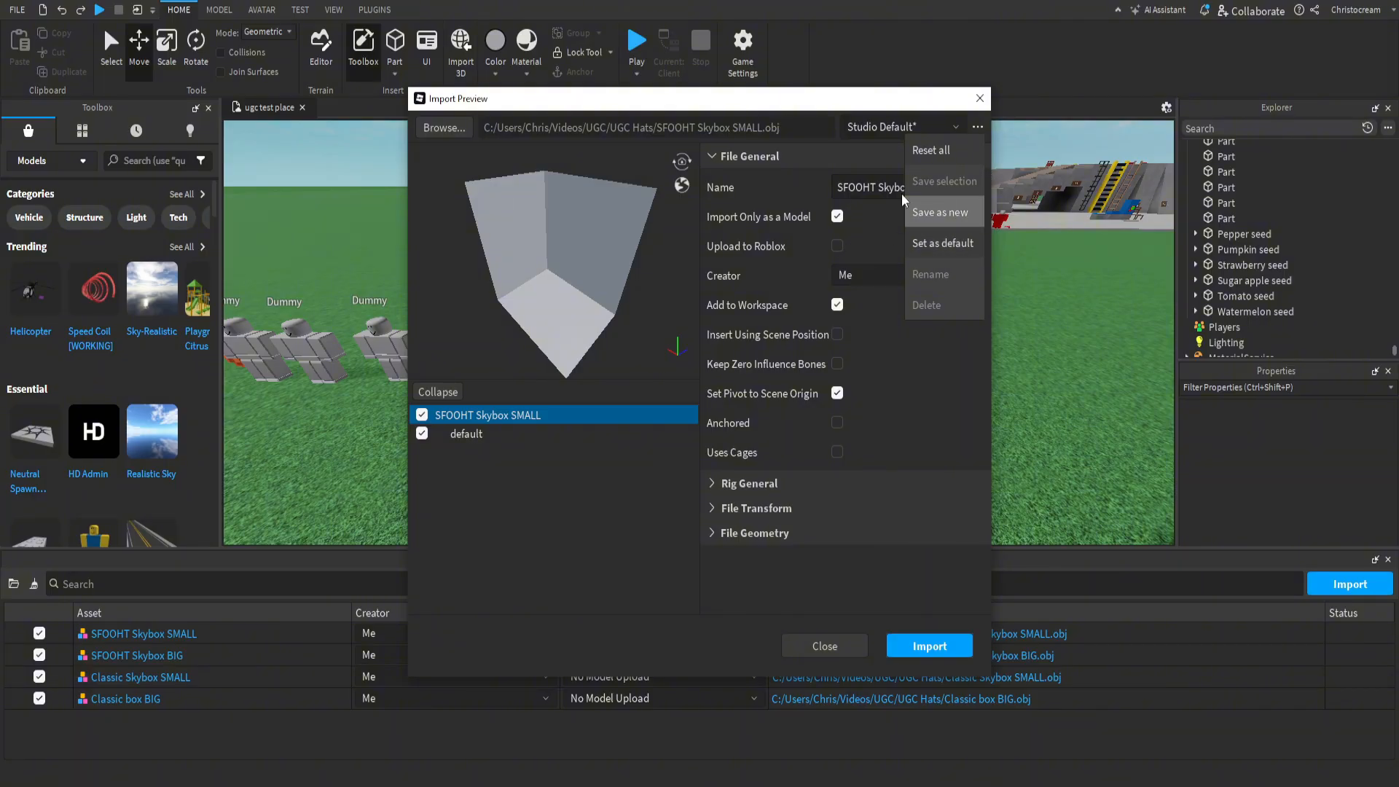
Step: Apply the No Model Upload import preset to SFOOHT Skybox SMALL and close its import preview
click(896, 127)
click(806, 188)
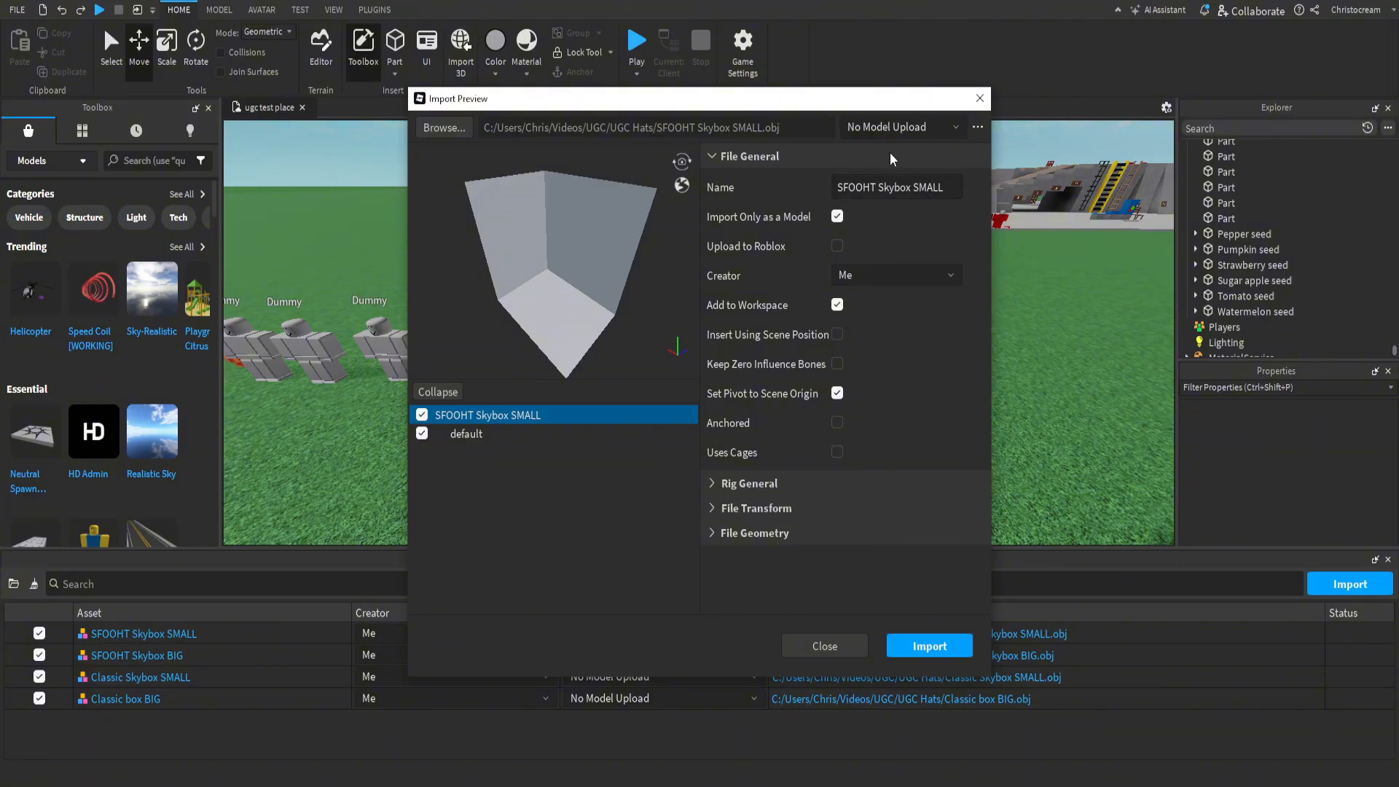
click(978, 129)
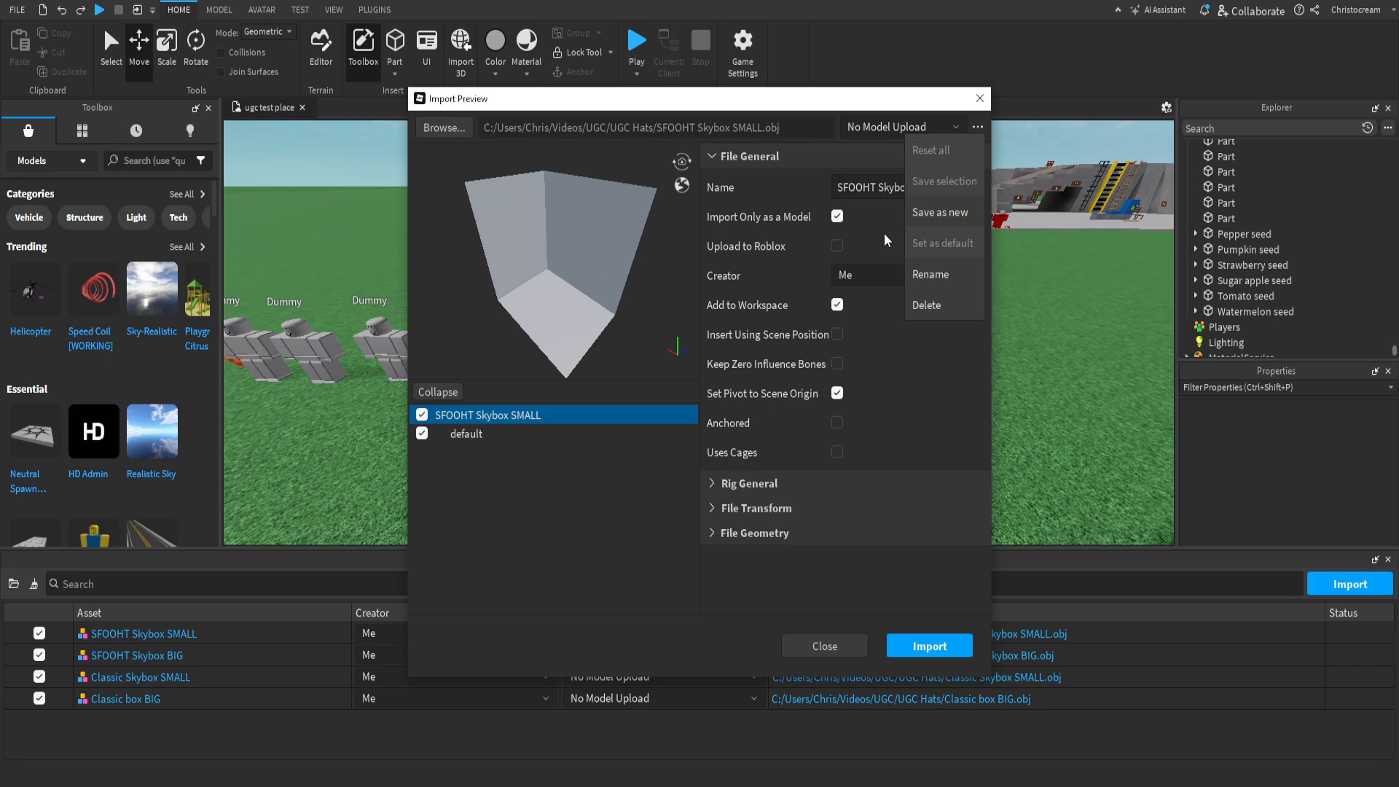
click(979, 98)
Step: Choose the four skybox OBJ files for import again and check the import preset of SFOOHT Skybox SMALL
click(461, 45)
drag(213, 218, 496, 157)
click(645, 441)
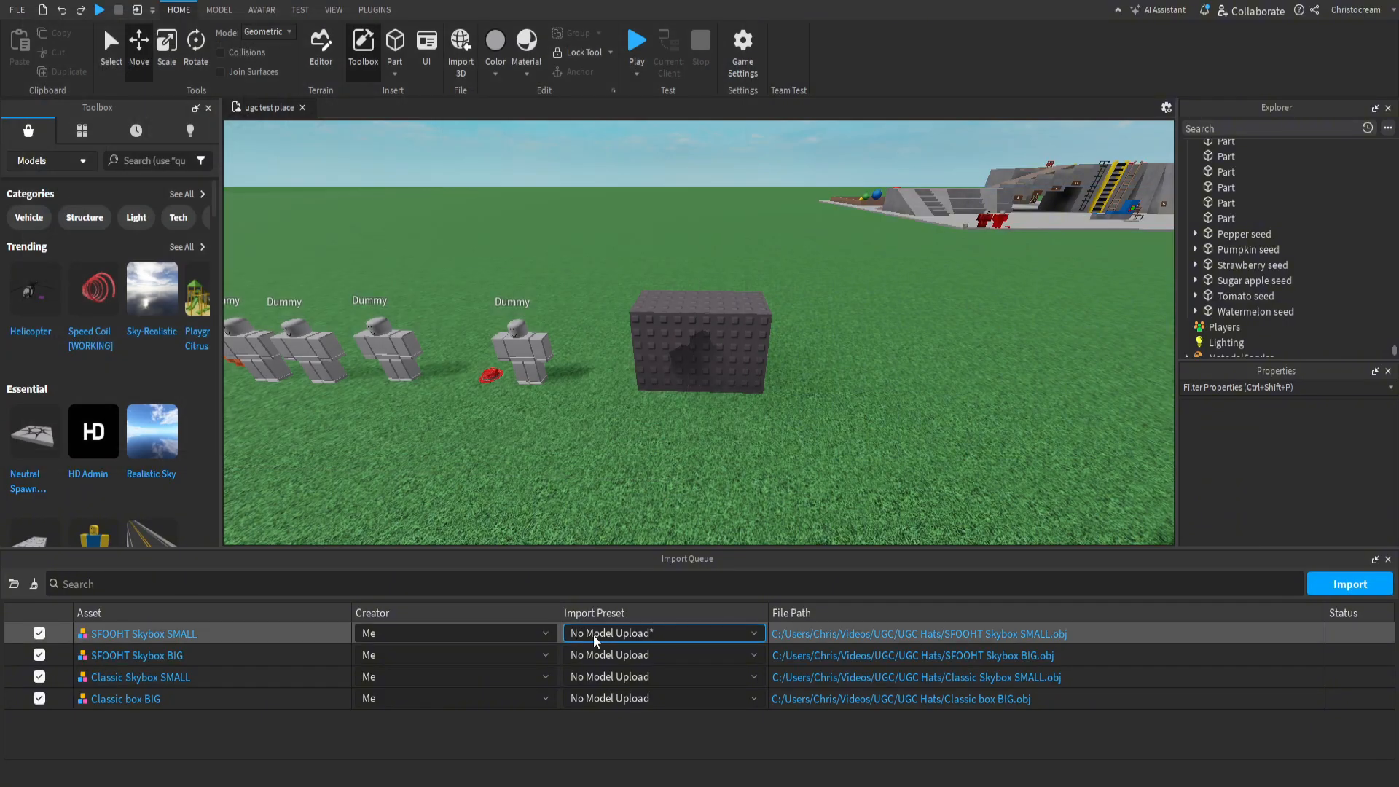
click(592, 636)
click(593, 636)
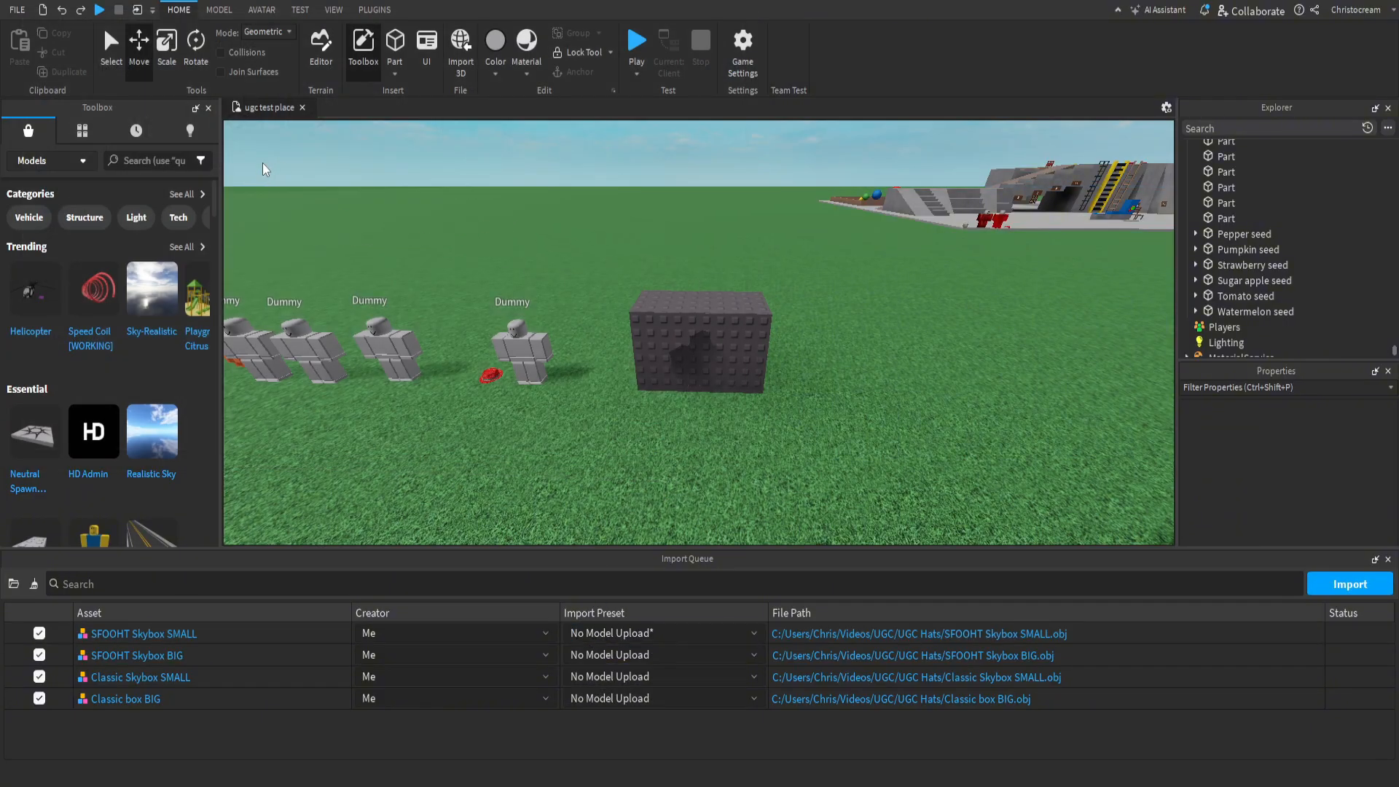
Step: Browse the My Models inventory to examine the previously uploaded models
click(82, 131)
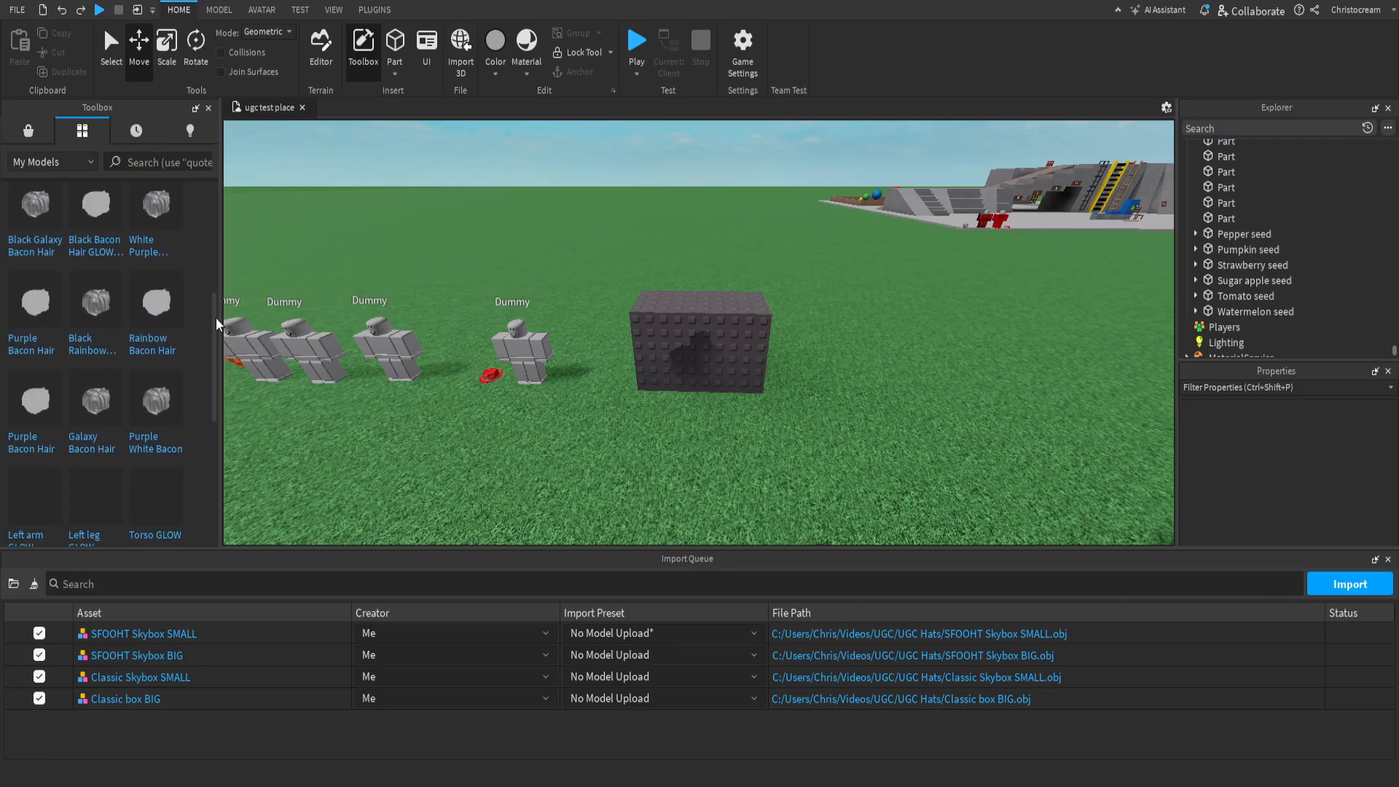
scroll(217, 325, down, 5)
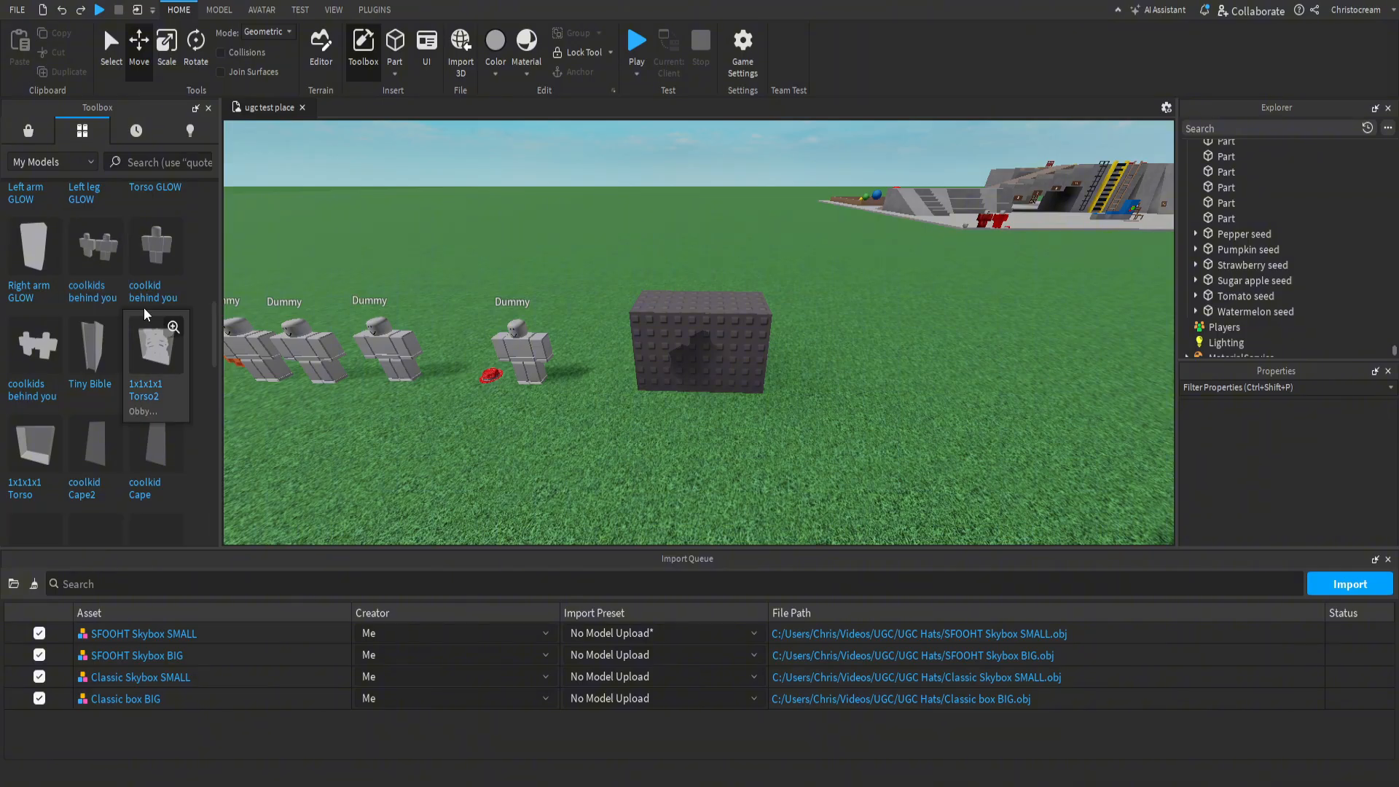
scroll(145, 314, down, 10)
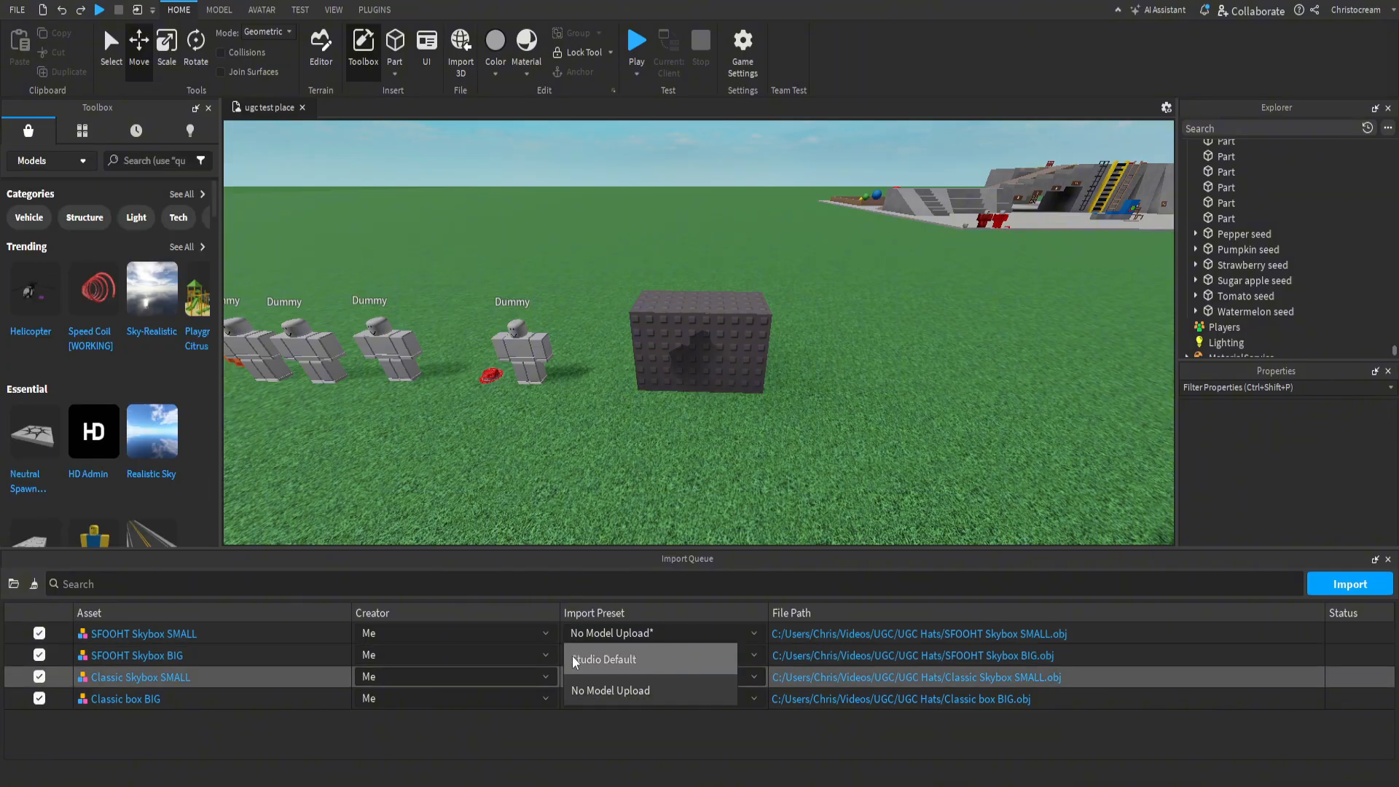
Step: Import all four queued skybox models with the No Model Upload preset
click(653, 636)
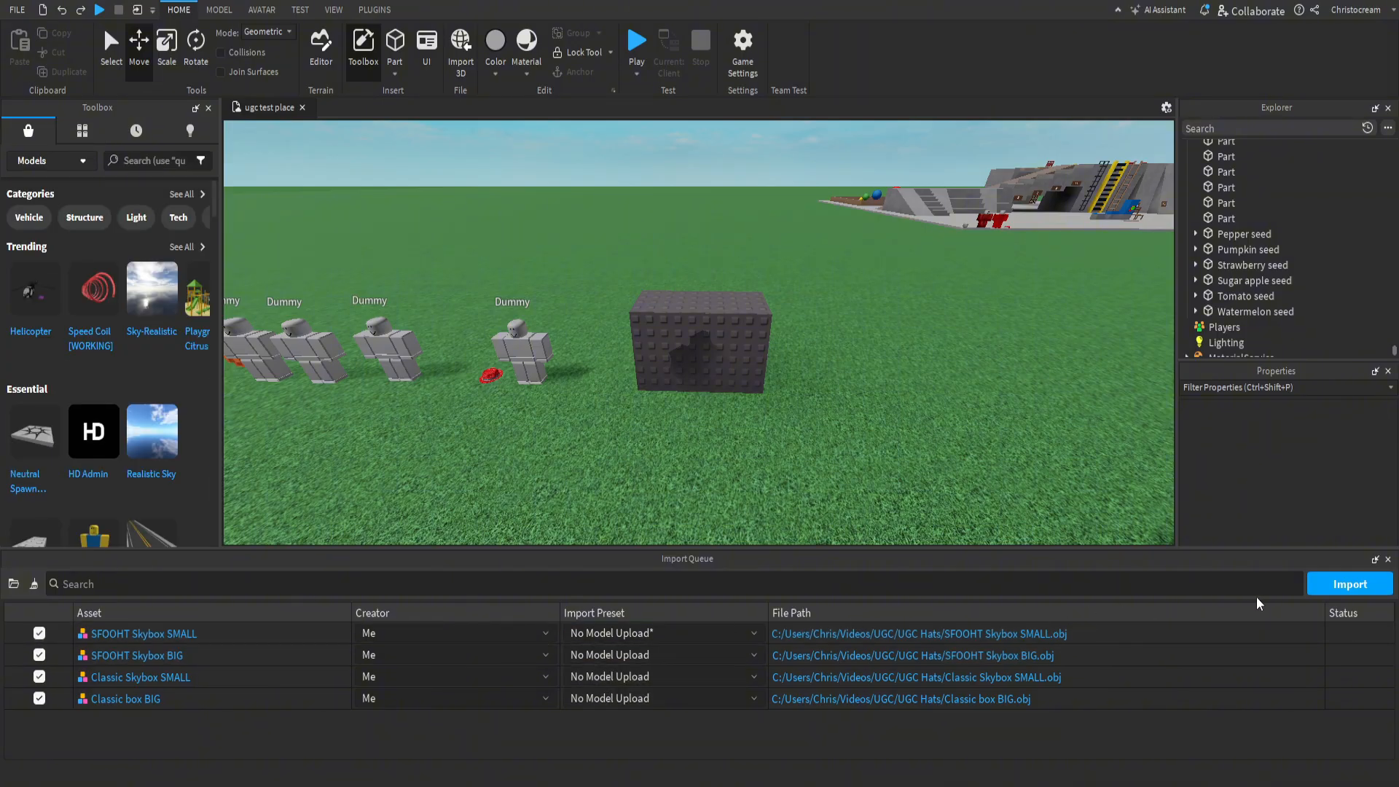
click(1362, 588)
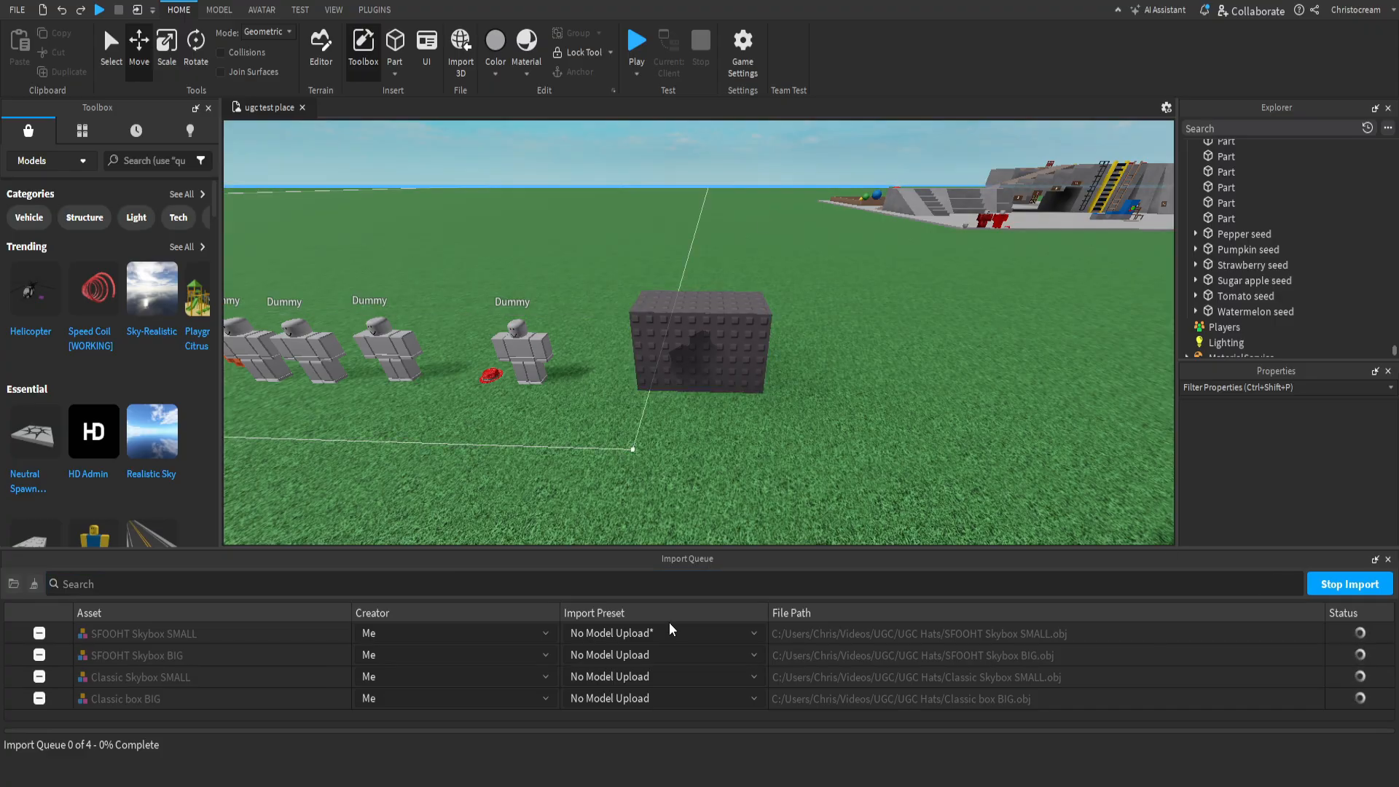
Step: Close the finished import queue and move the Classic box BIG model out of the stack onto the open grass
mouse_move(902, 428)
right_down()
mouse_move(903, 410)
mouse_move(902, 443)
right_up()
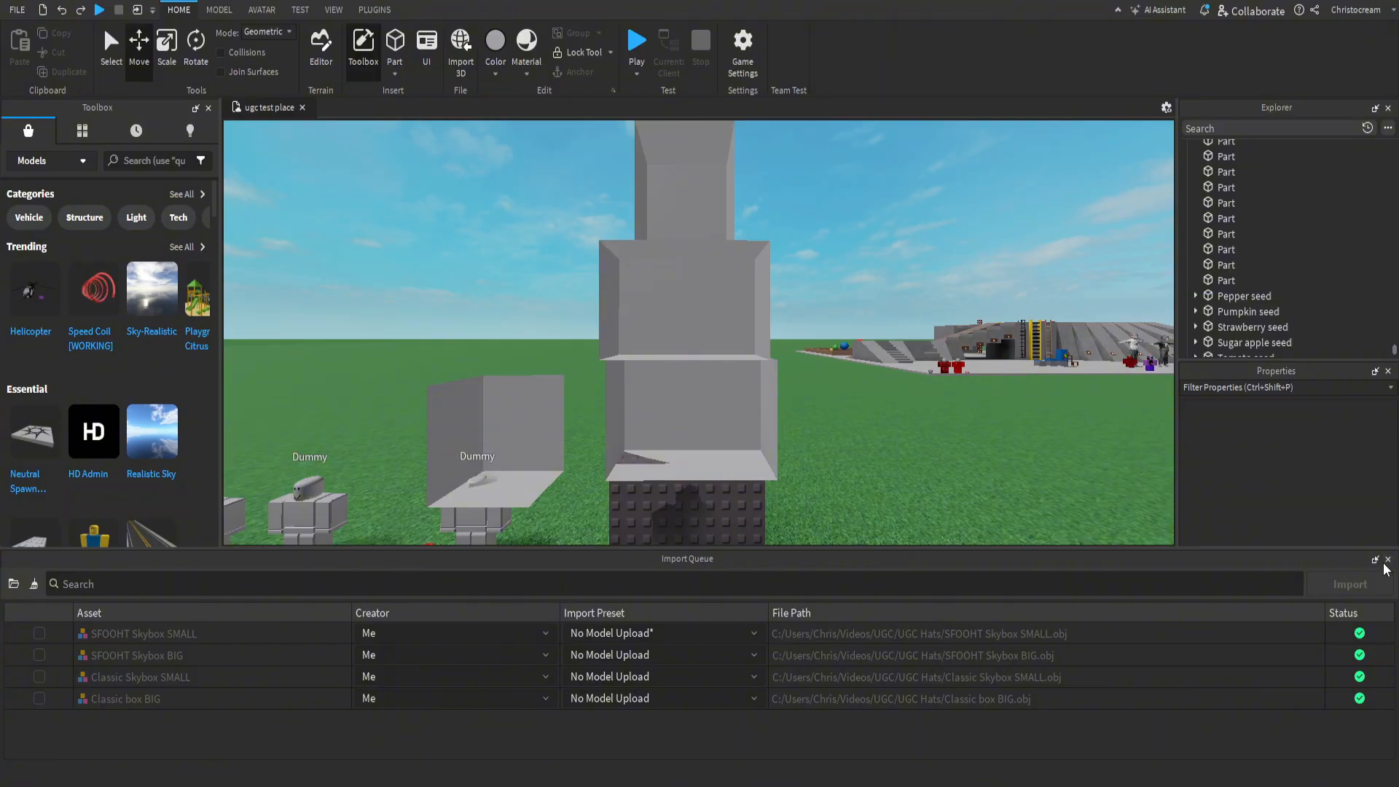
click(1388, 560)
right_drag(690, 437, 690, 469)
scroll(690, 469, down, 2)
click(563, 372)
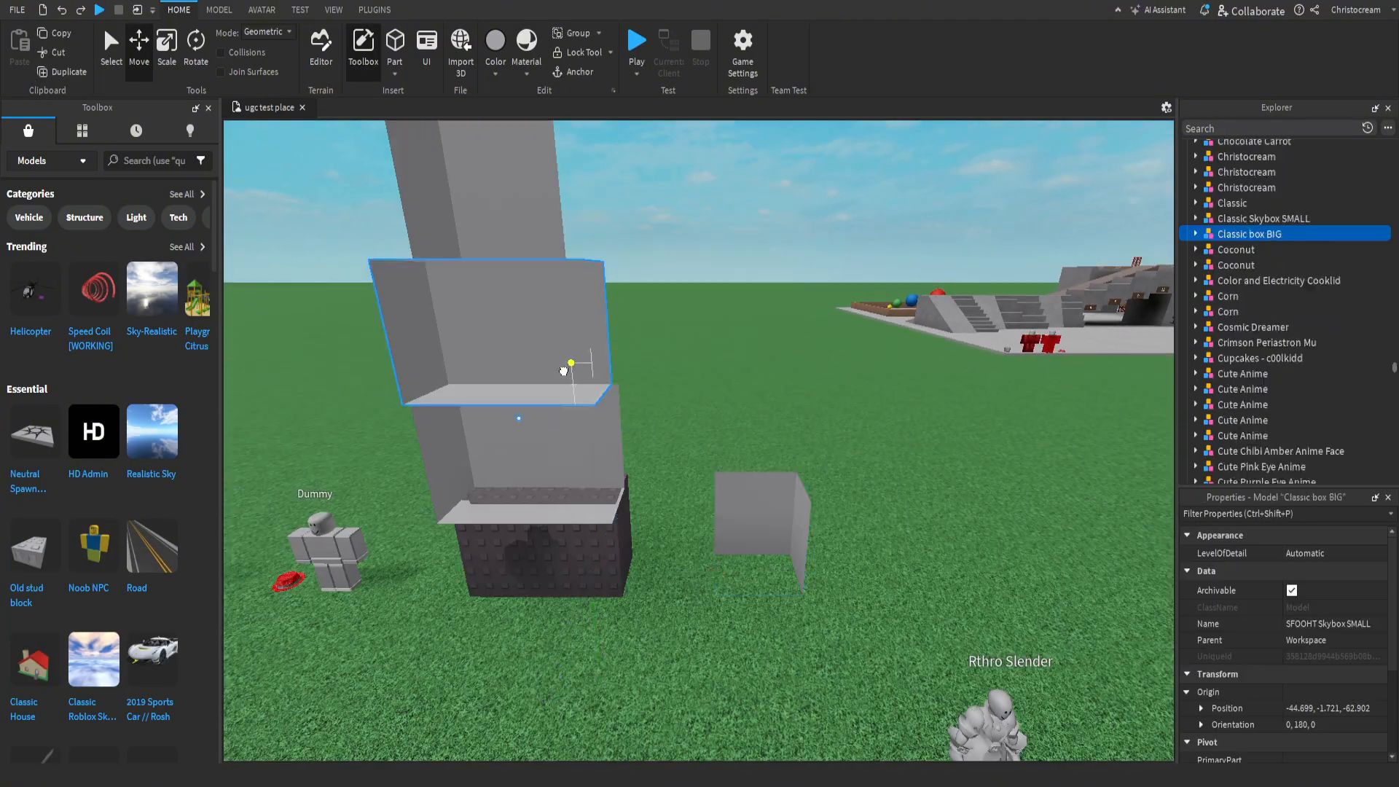
drag(563, 372, 986, 572)
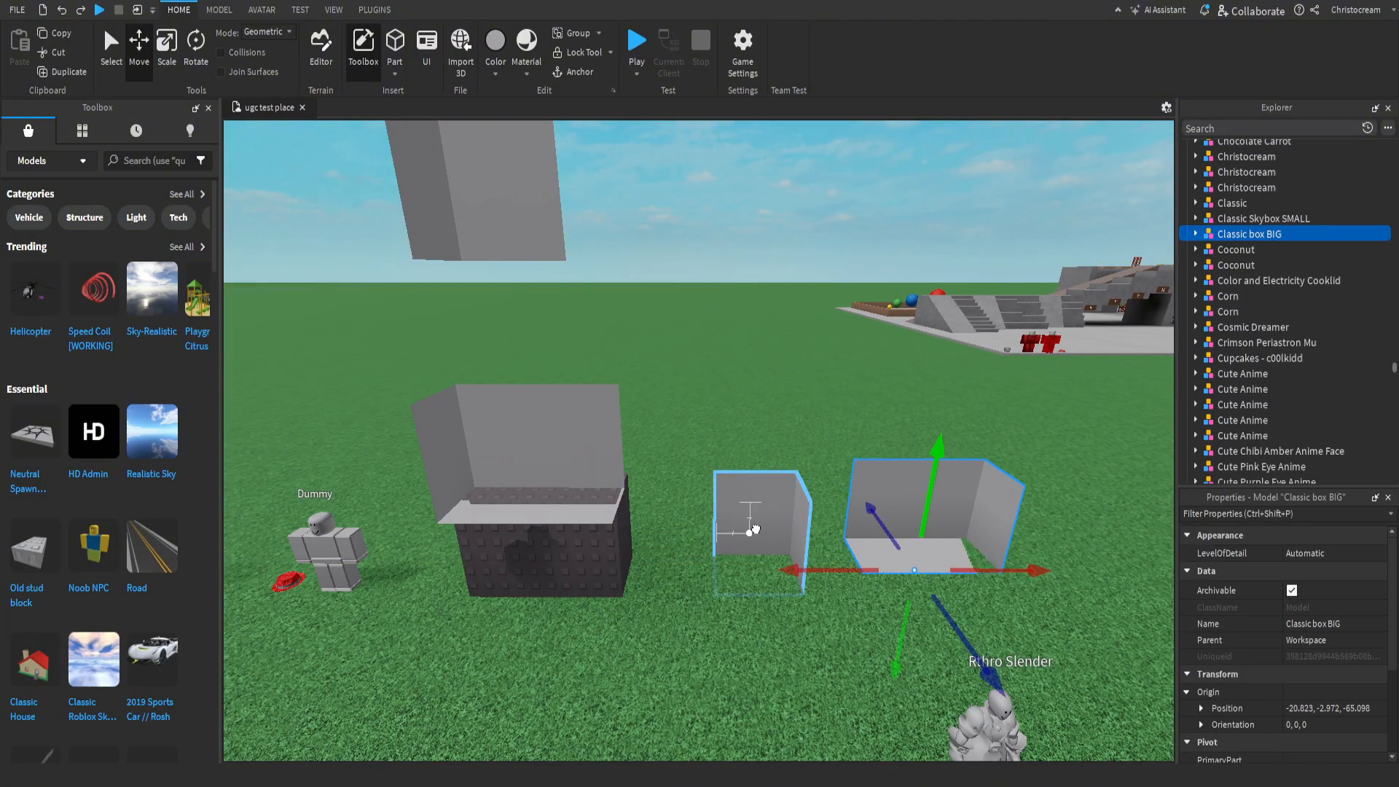
Step: Move the SFOOHT Skybox BIG and SFOOHT Skybox SMALL models off the stack to separate spots on the grass
click(750, 532)
drag(570, 434, 734, 439)
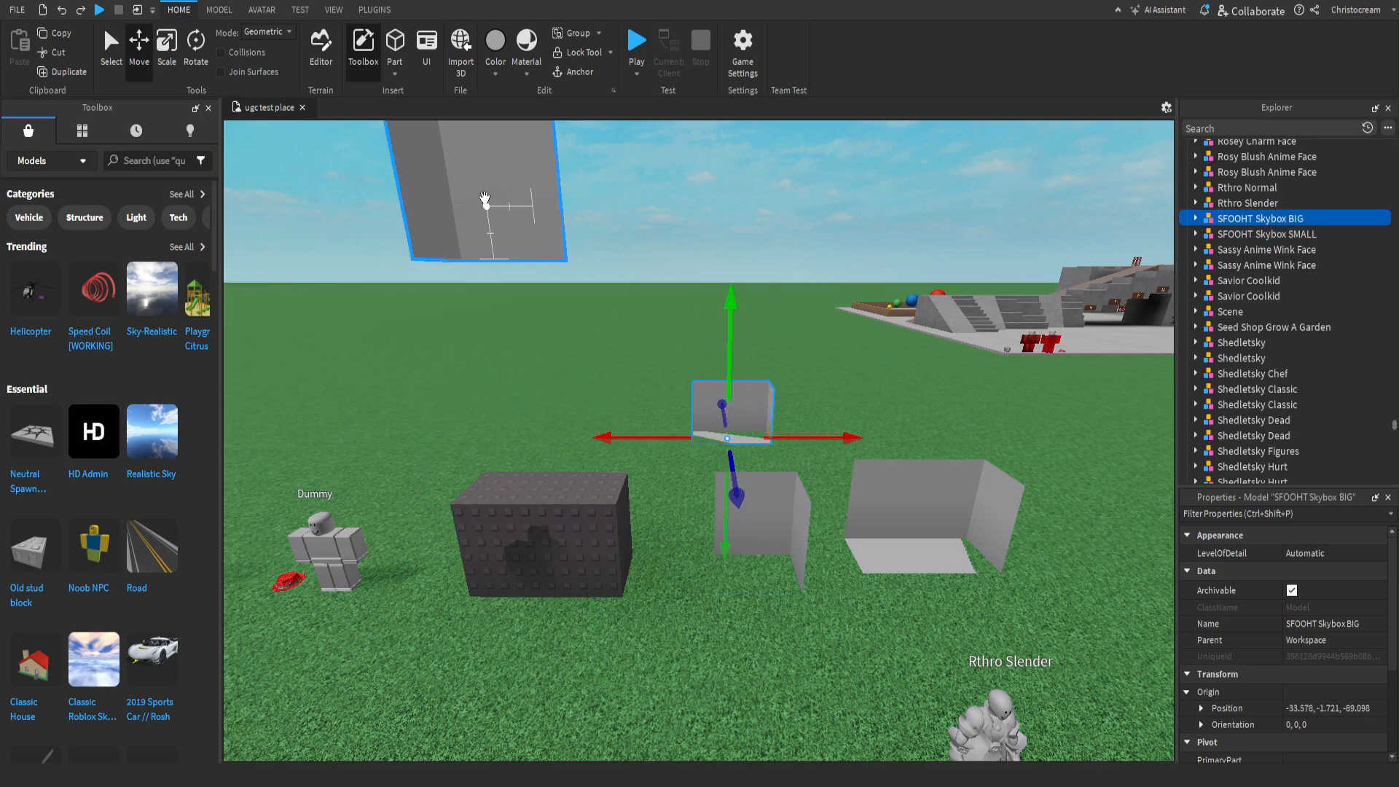
drag(484, 200, 744, 627)
key(w)
key(d)
drag(608, 620, 659, 556)
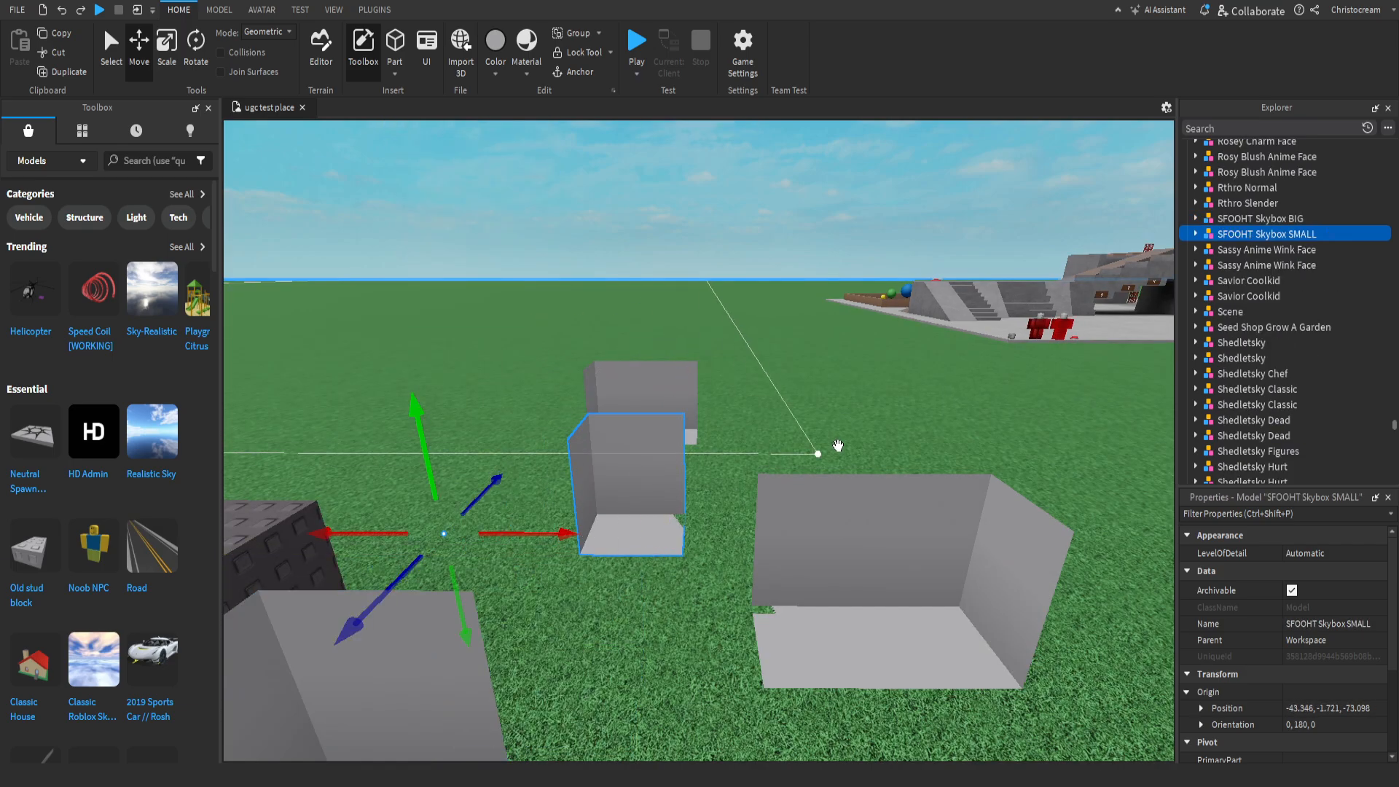
Step: Ungroup the SFOOHT Skybox SMALL model and upload the SFONTH image as its mesh's TextureID
key(w)
key(a)
right_drag(837, 447, 876, 417)
alt+click(877, 417)
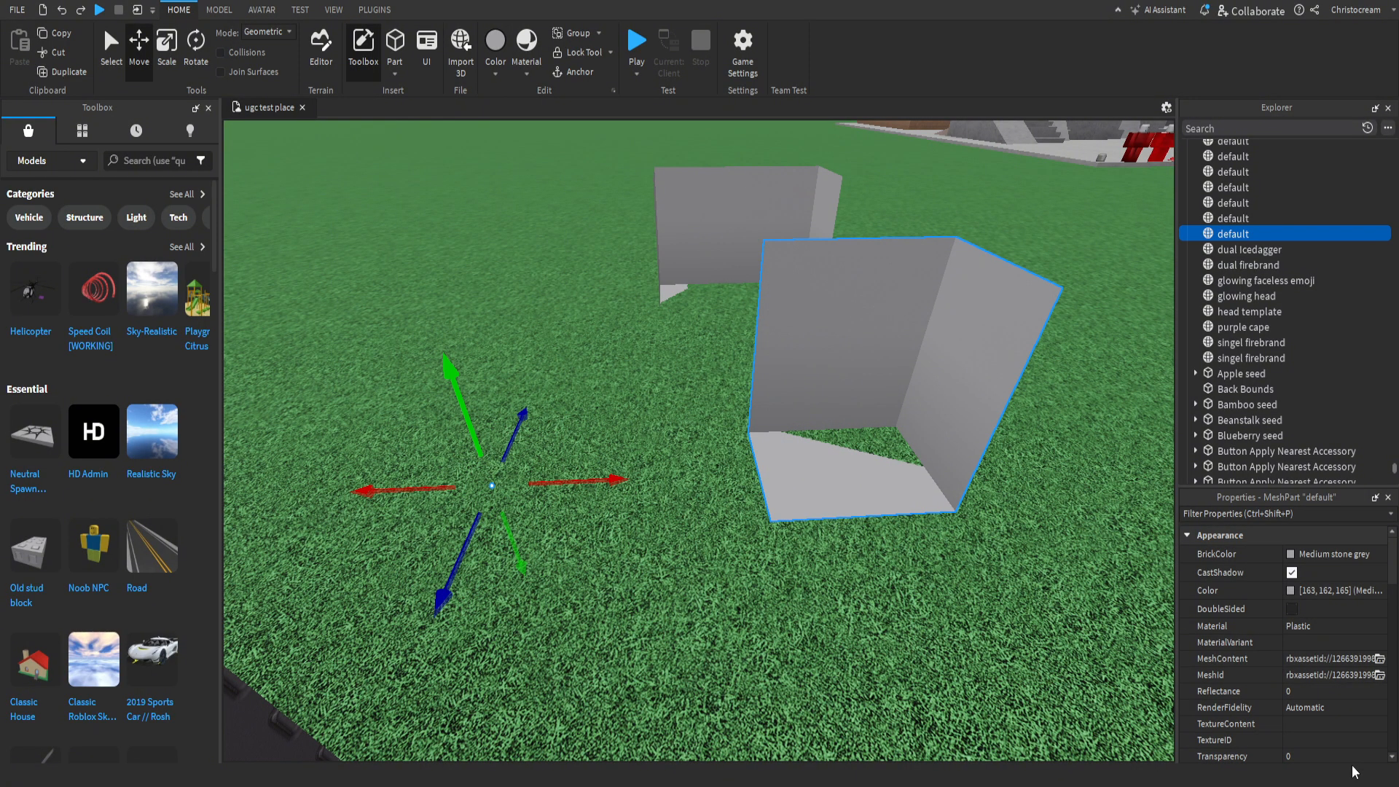
click(1334, 740)
click(1240, 713)
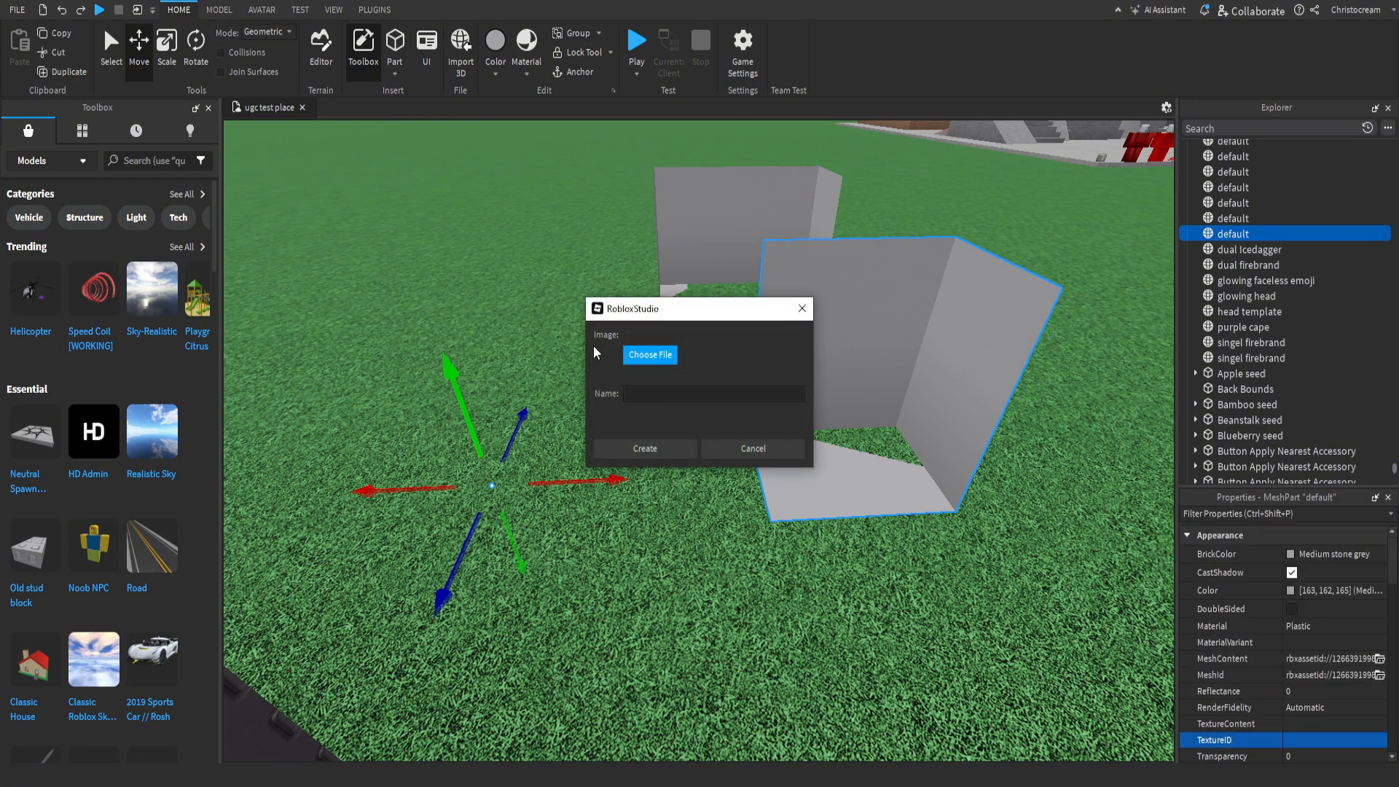
click(650, 355)
double_click(680, 446)
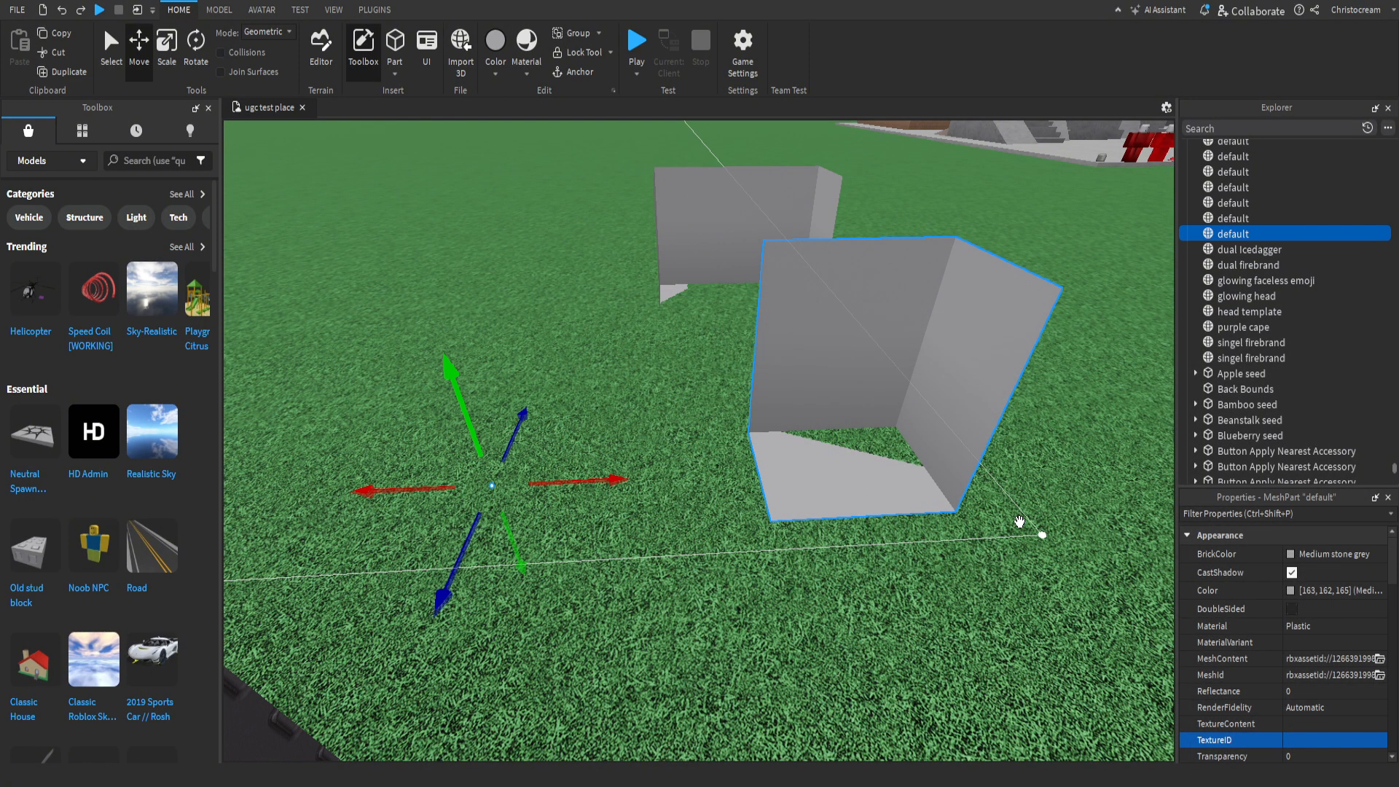
Step: Reset the pivot of the small red skybox mesh to its centre
click(218, 10)
click(392, 50)
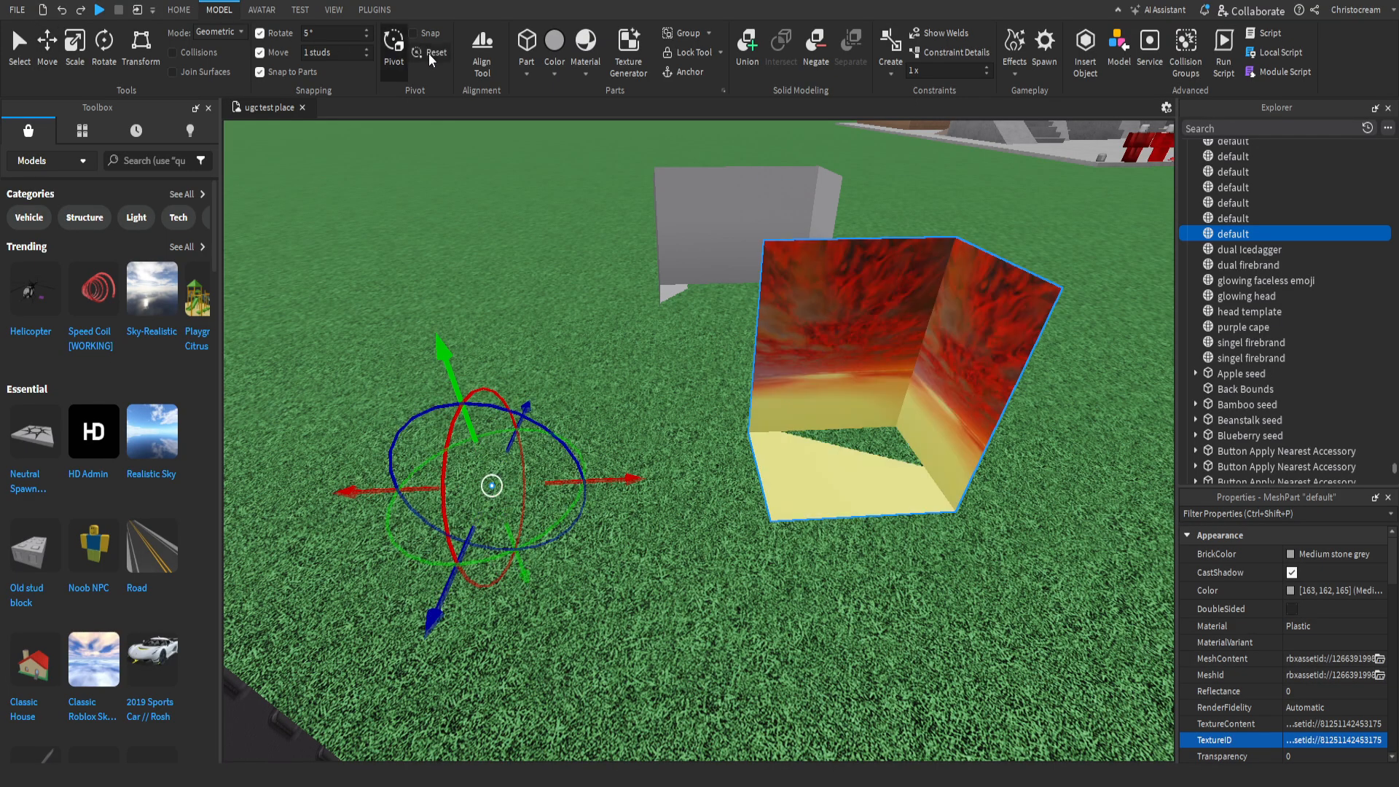
click(429, 52)
click(395, 45)
click(178, 10)
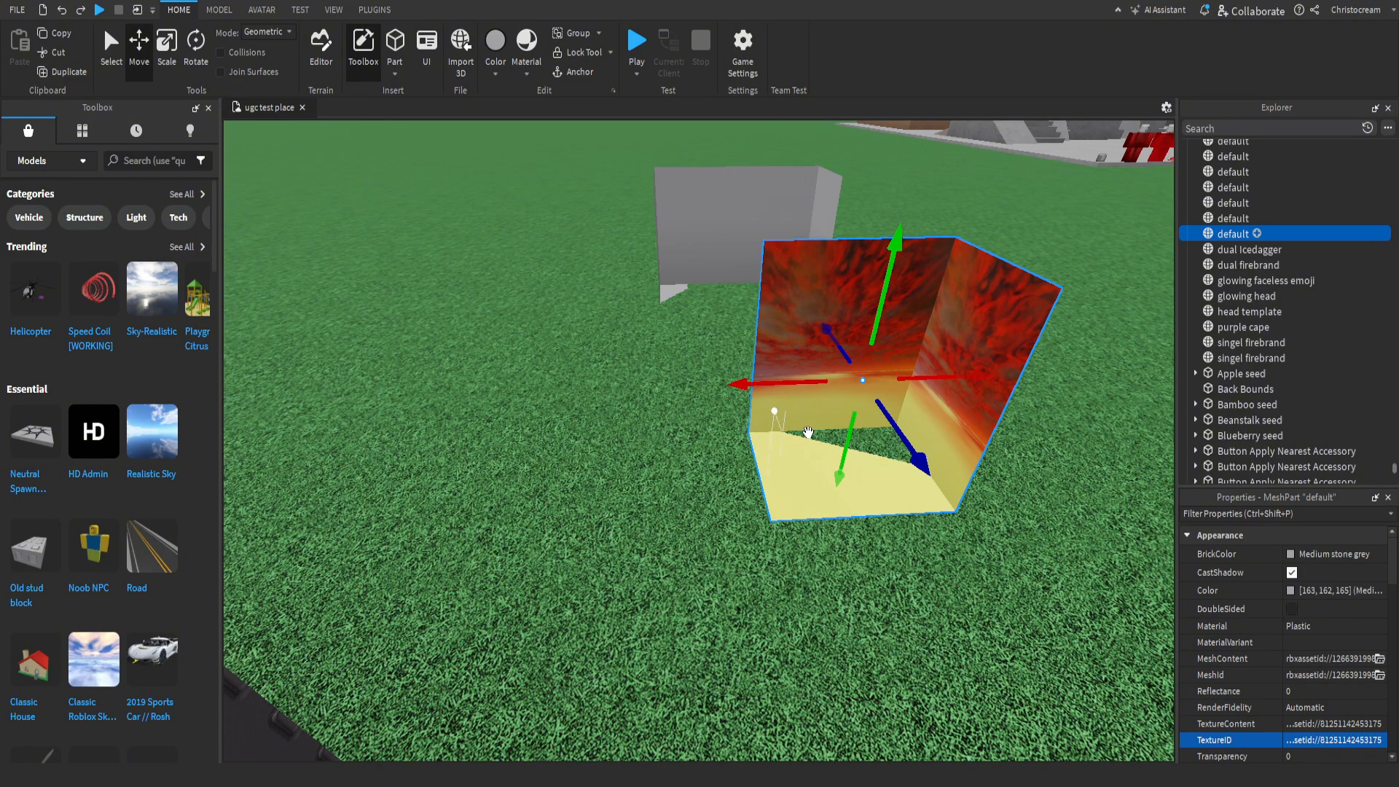
Step: Upload the SFONTH image as the TextureID of the big SFOOHT skybox mesh
middle_drag(1043, 467, 509, 571)
click(806, 584)
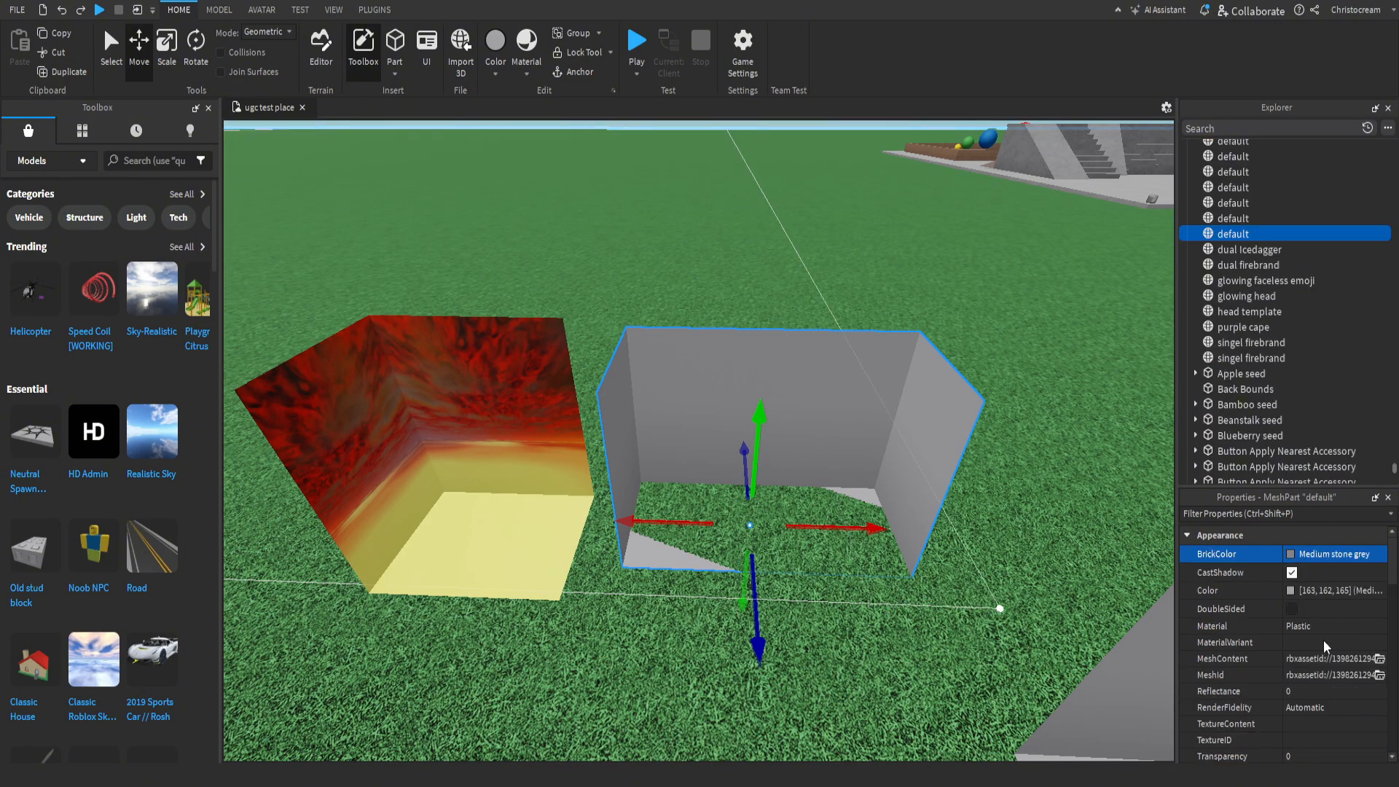
click(1315, 741)
click(1215, 712)
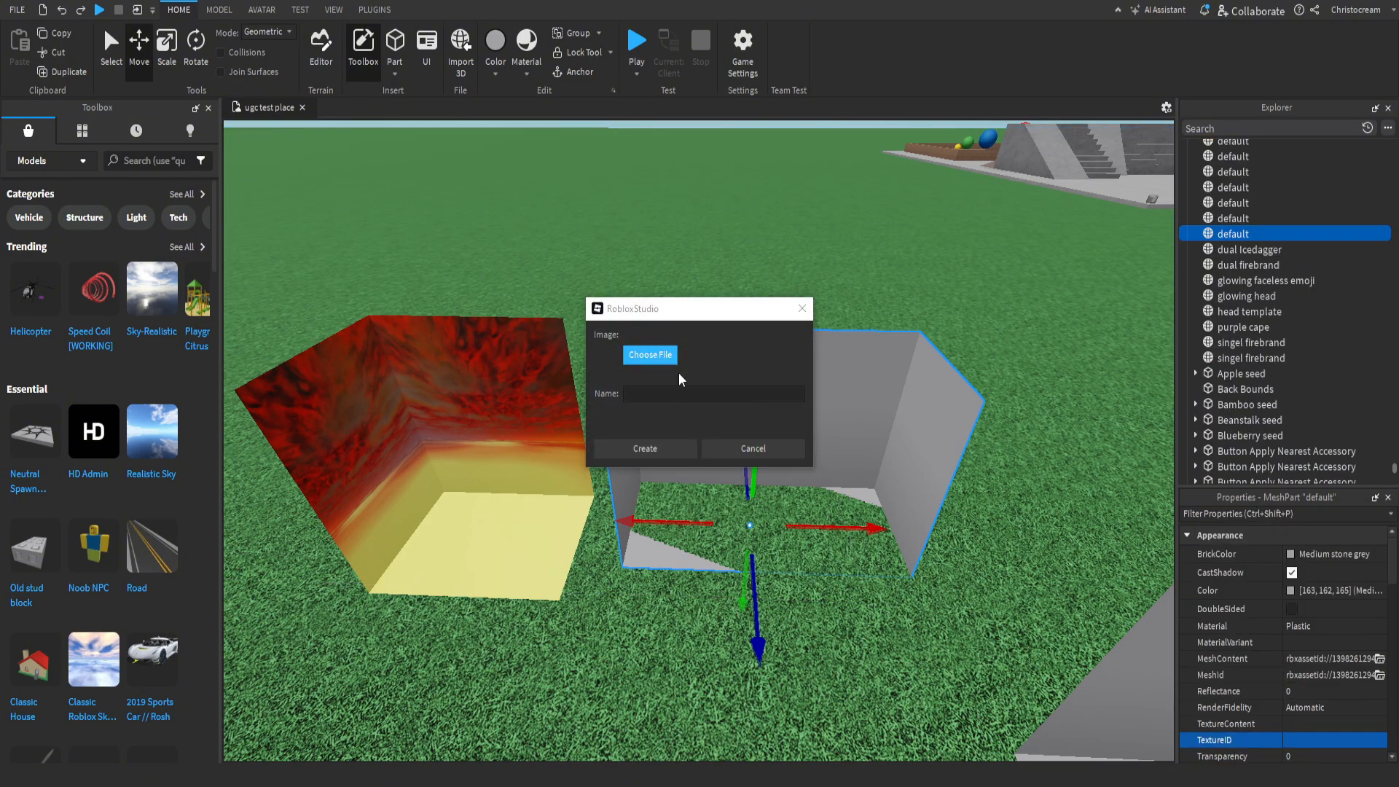
click(650, 354)
double_click(819, 428)
click(645, 448)
click(218, 10)
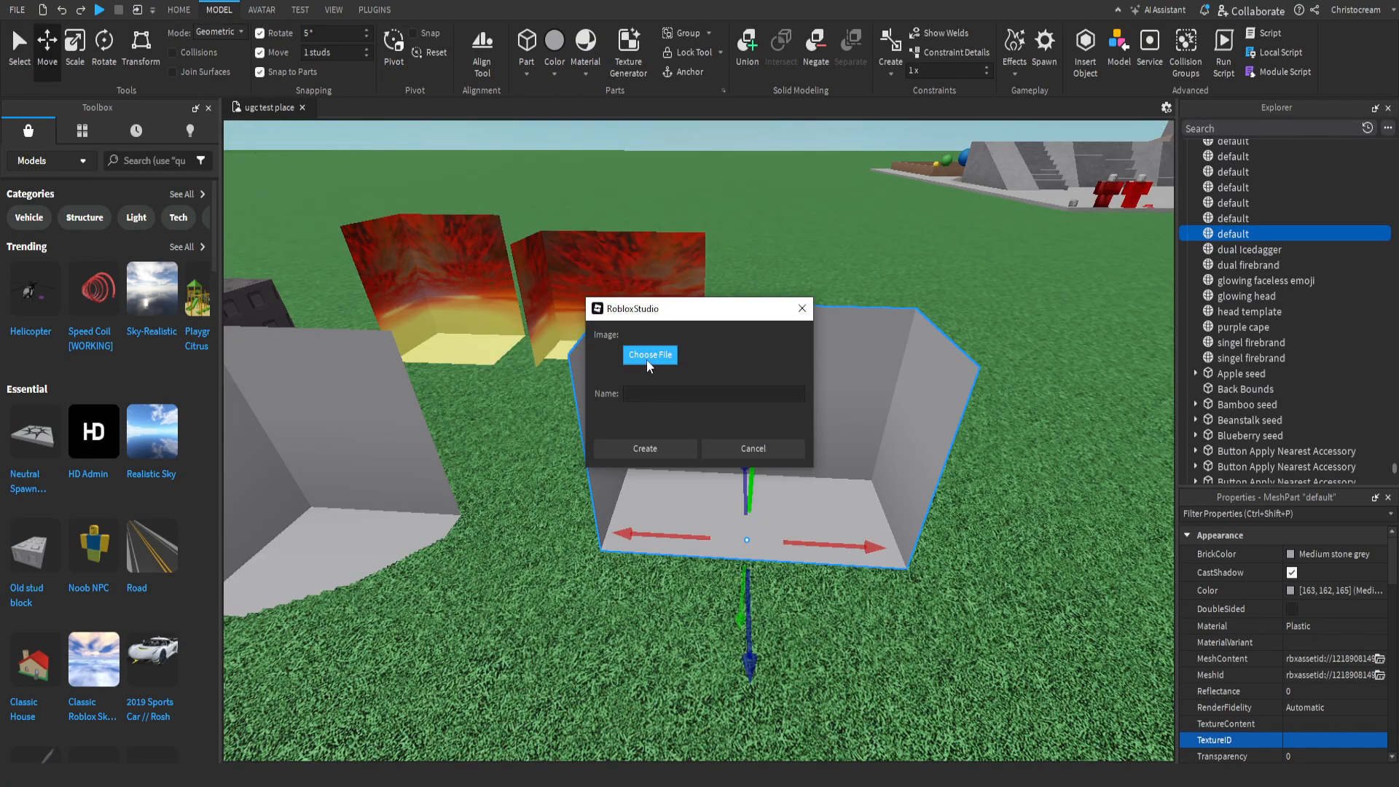
Step: Apply the Classic image as the big classic skybox mesh's texture and reset the mesh's pivot
click(649, 353)
double_click(740, 427)
click(647, 446)
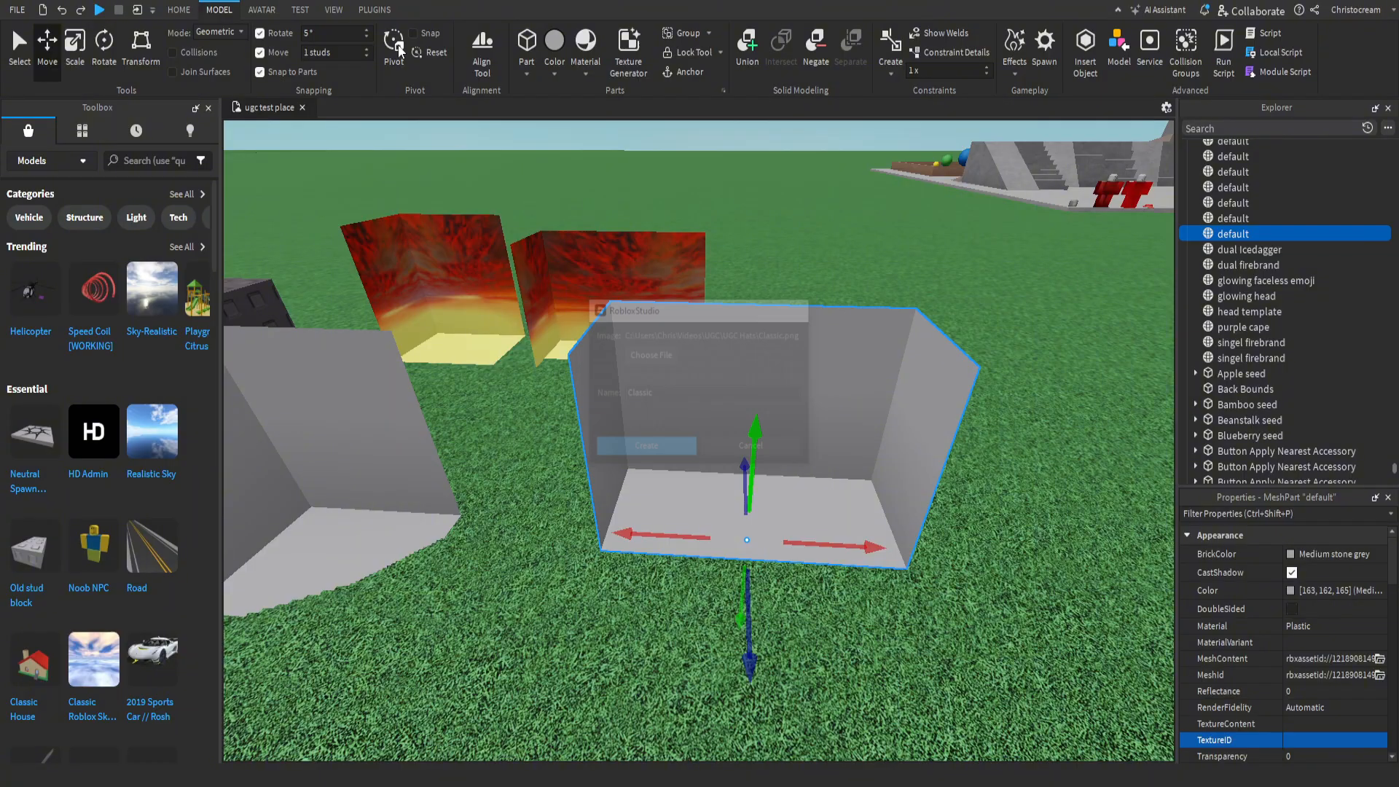
right_drag(810, 479, 784, 466)
key(a)
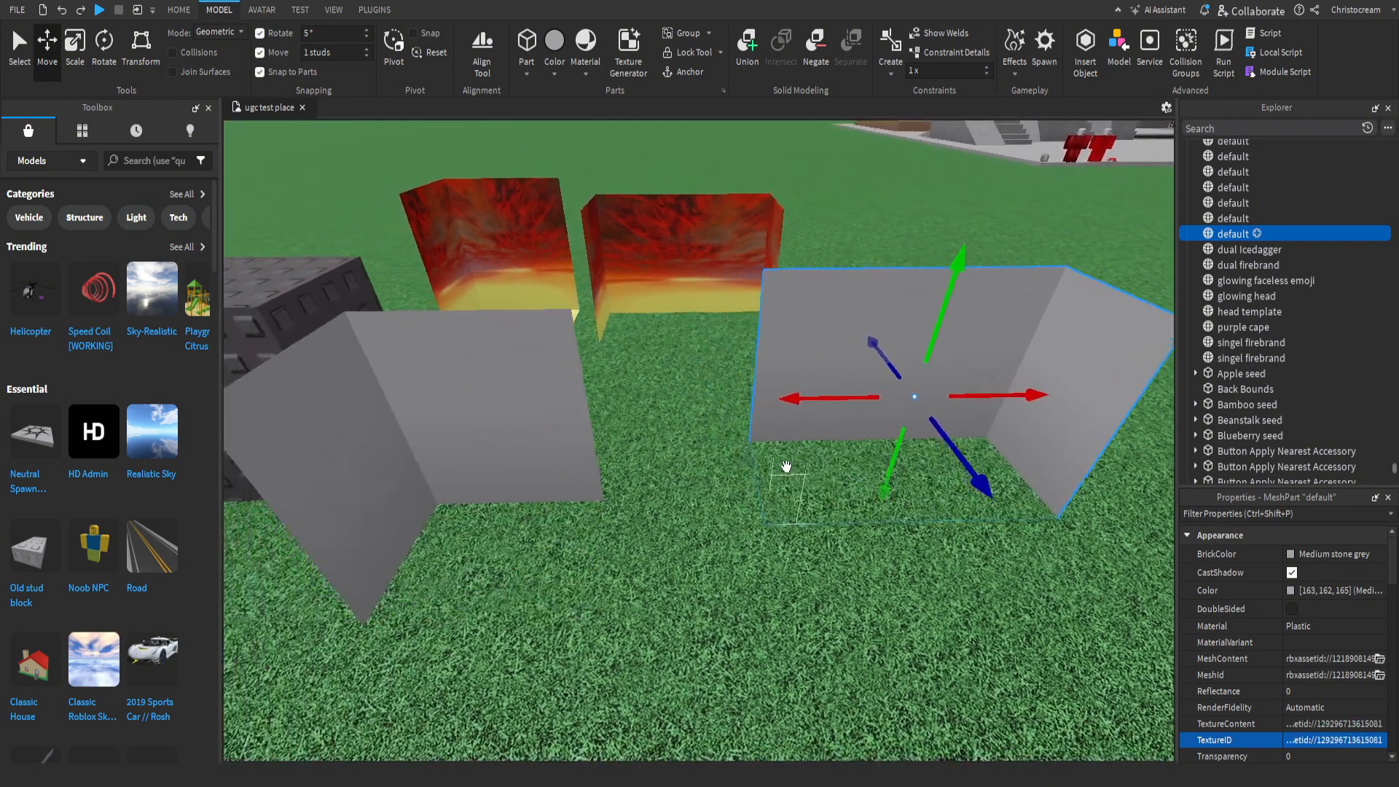
Step: Upload the Classic image as the TextureID of the small classic skybox mesh
drag(632, 498, 755, 466)
click(1305, 742)
click(1236, 716)
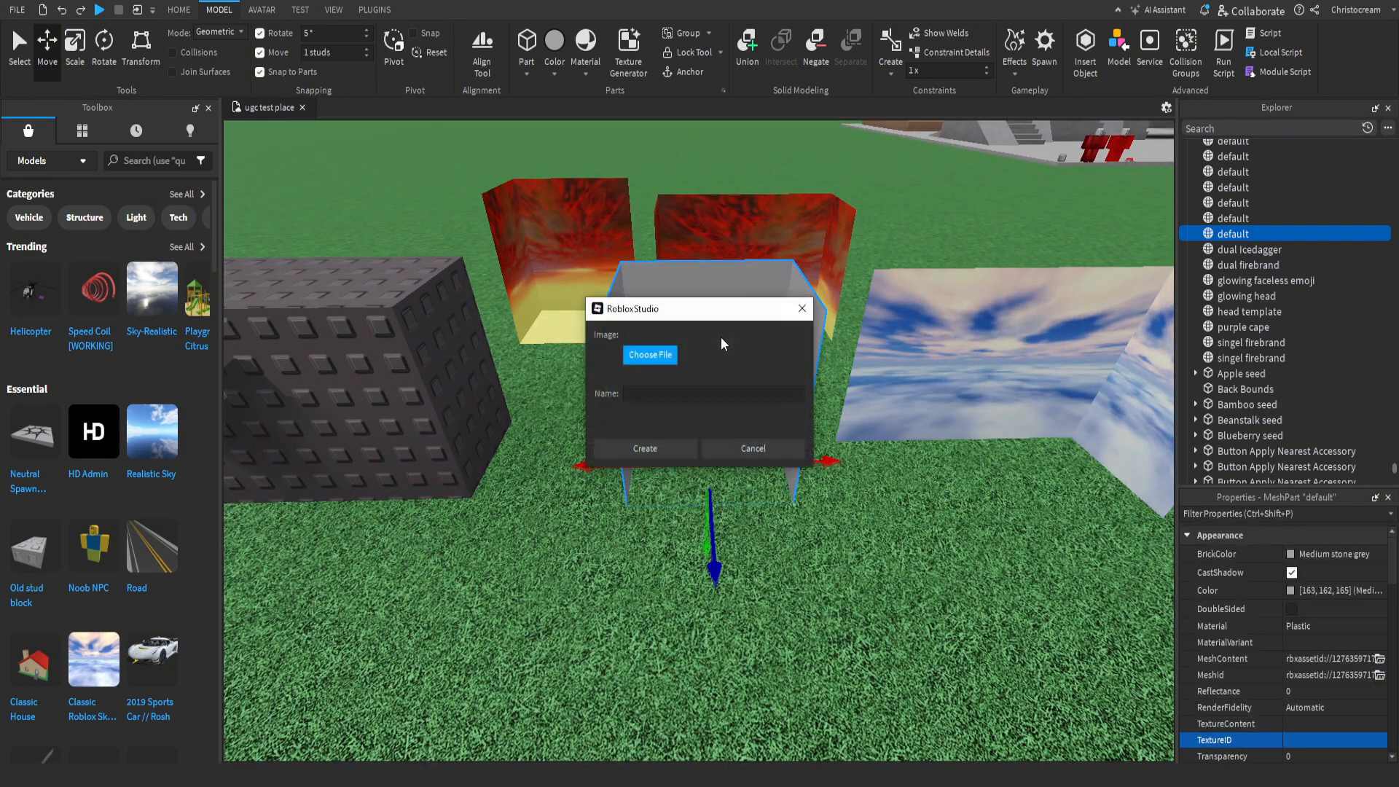
click(650, 354)
double_click(728, 452)
click(645, 448)
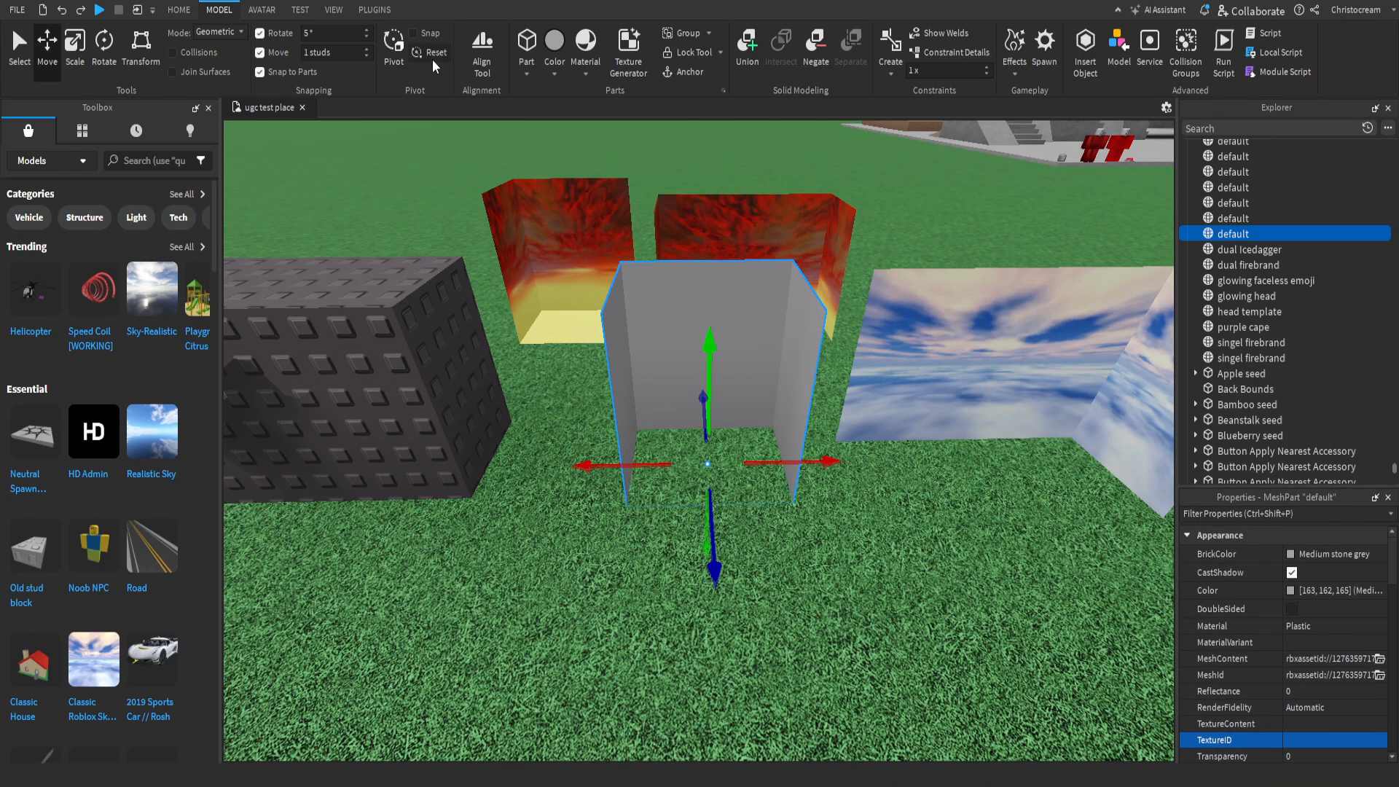
Step: Group the Back Bounds block and the dummy standing inside it into one model
right_drag(790, 316, 645, 204)
key(a)
click(645, 204)
key(w)
right_drag(838, 418, 837, 420)
key(s)
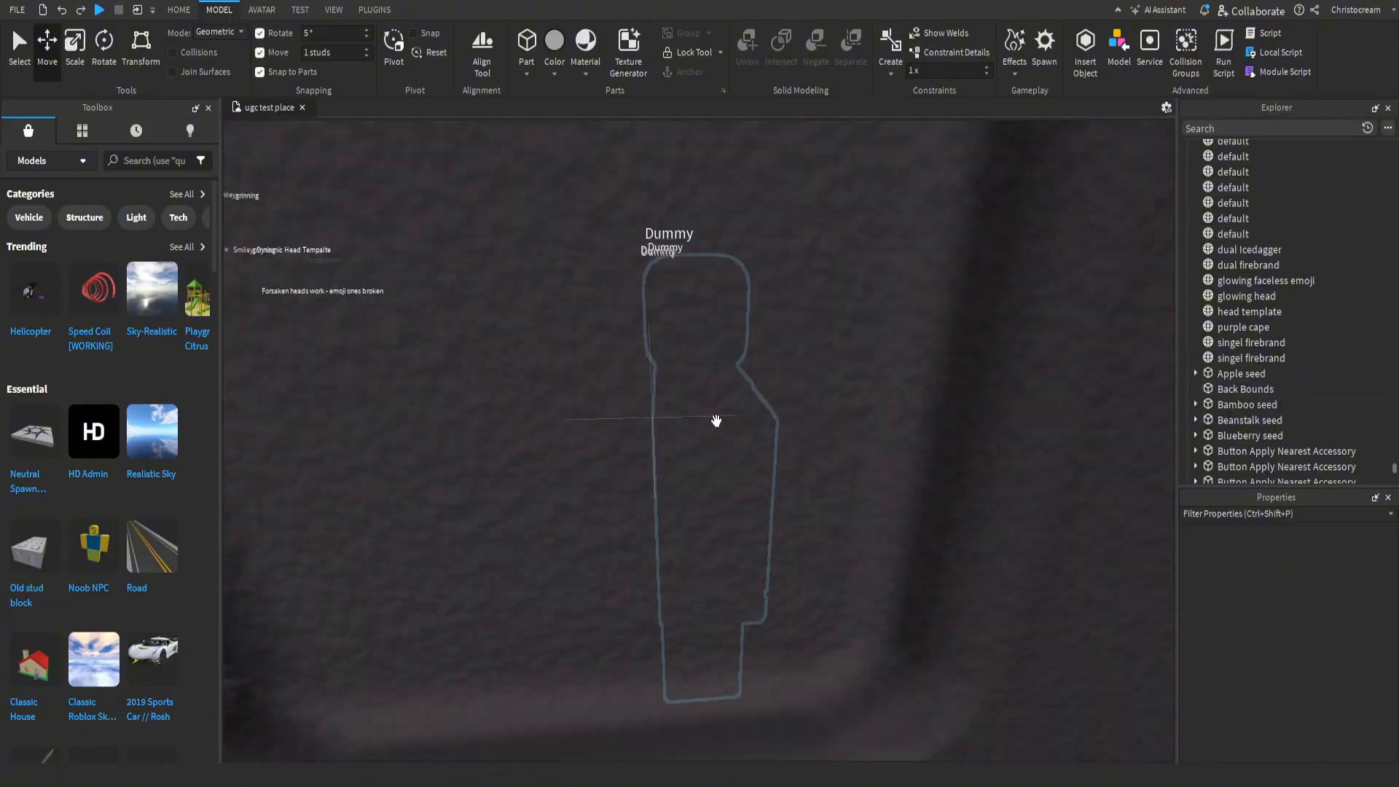
key(w)
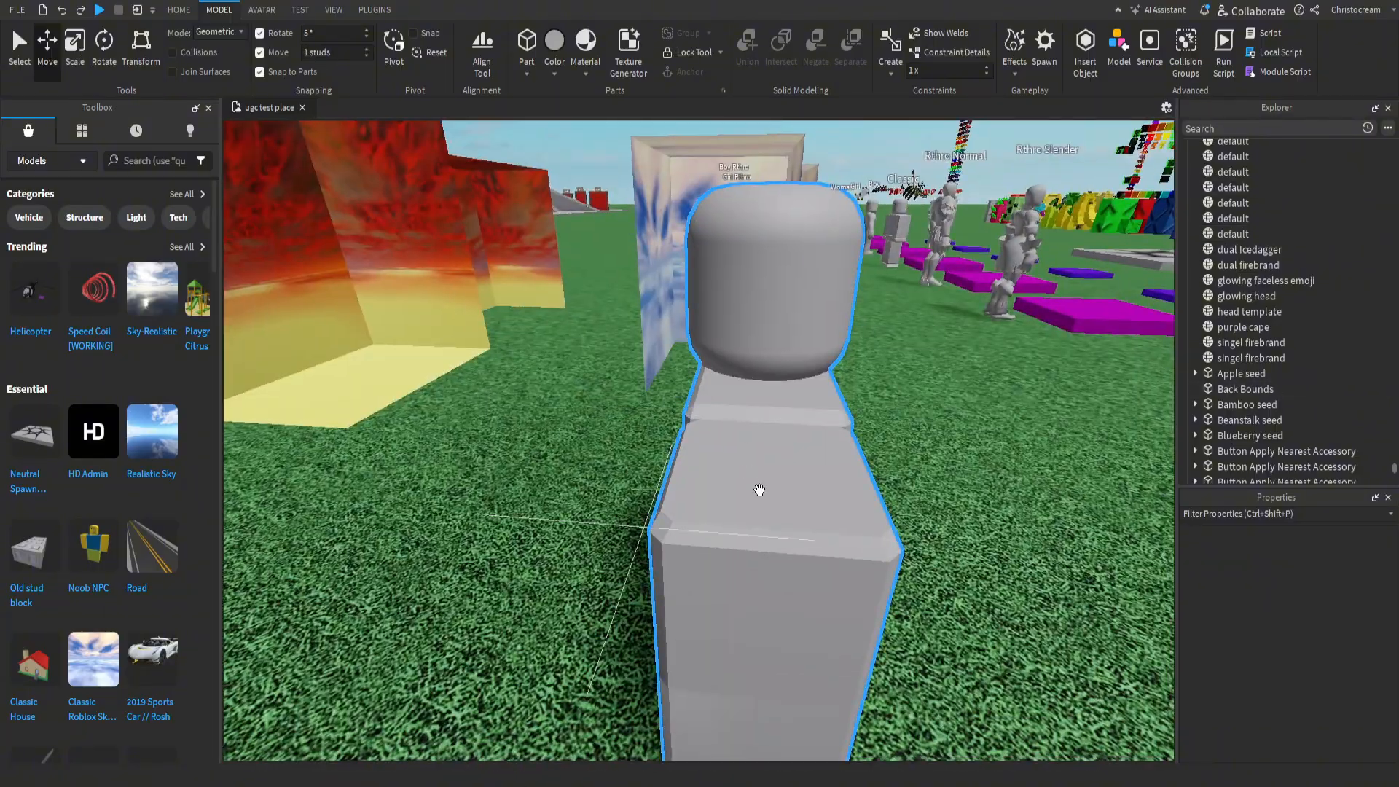
click(729, 466)
key(s)
key(d)
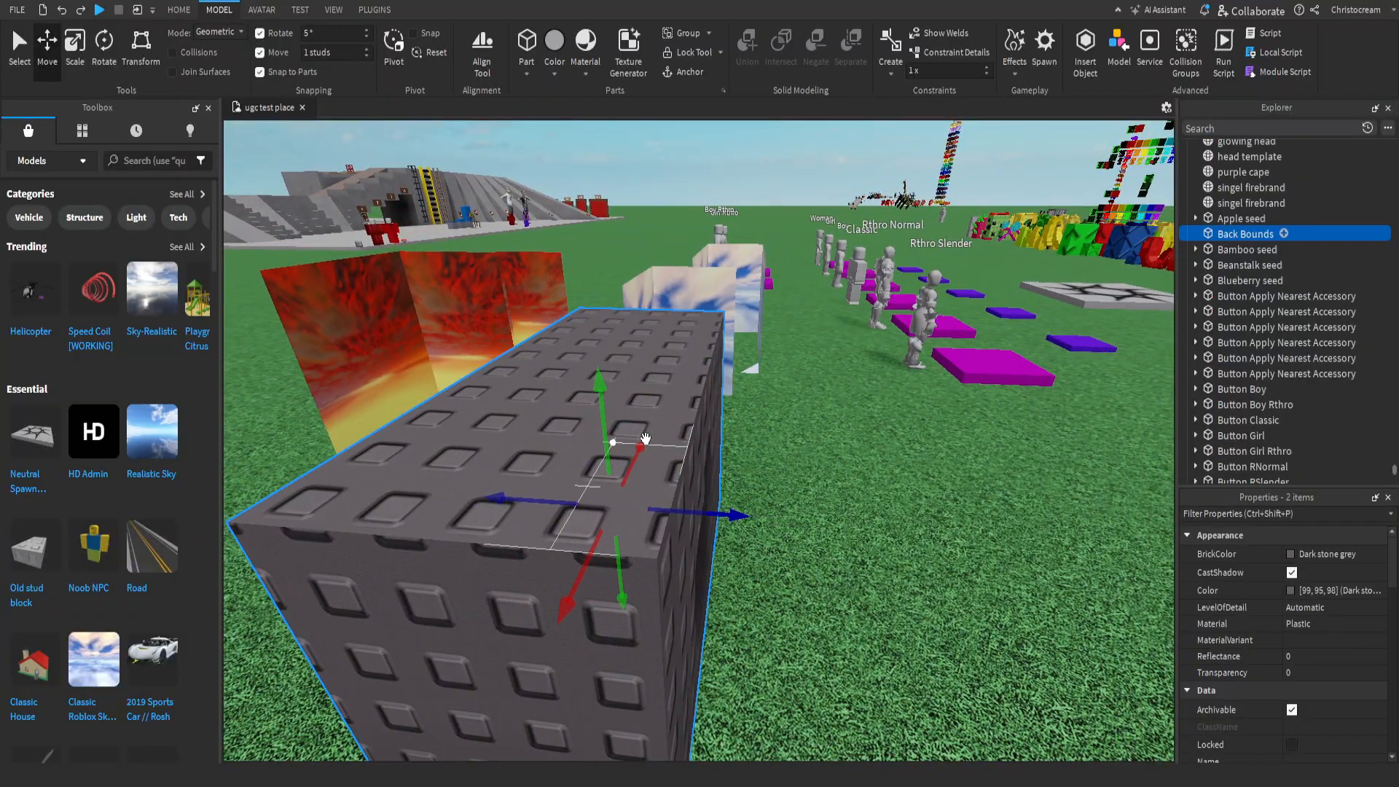
key(ctrl+g)
key(d)
right_drag(800, 427, 756, 409)
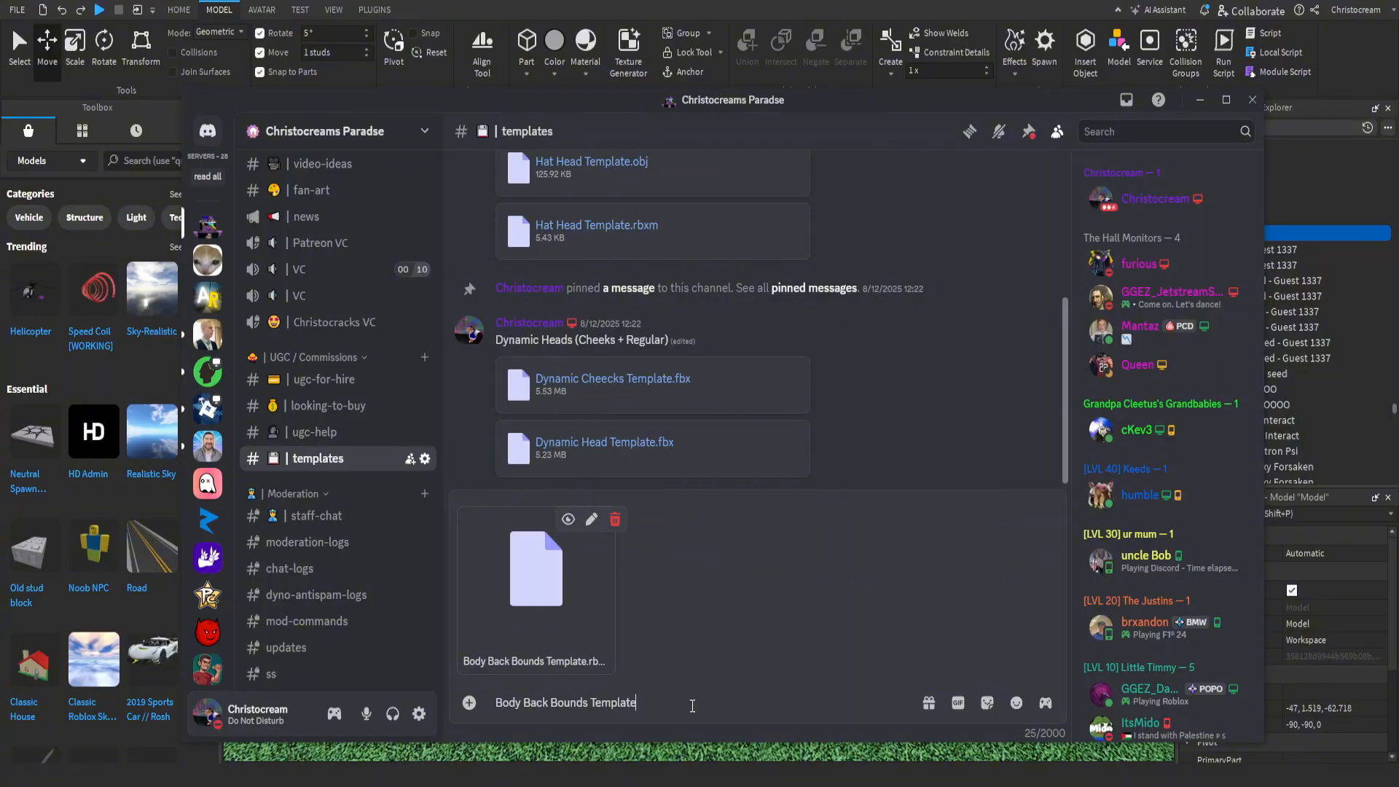
Step: In Discord, post the Body Back Bounds Template file with its title in the templates channel and browse the server's channel list
key(Return)
scroll(328, 352, up, 5)
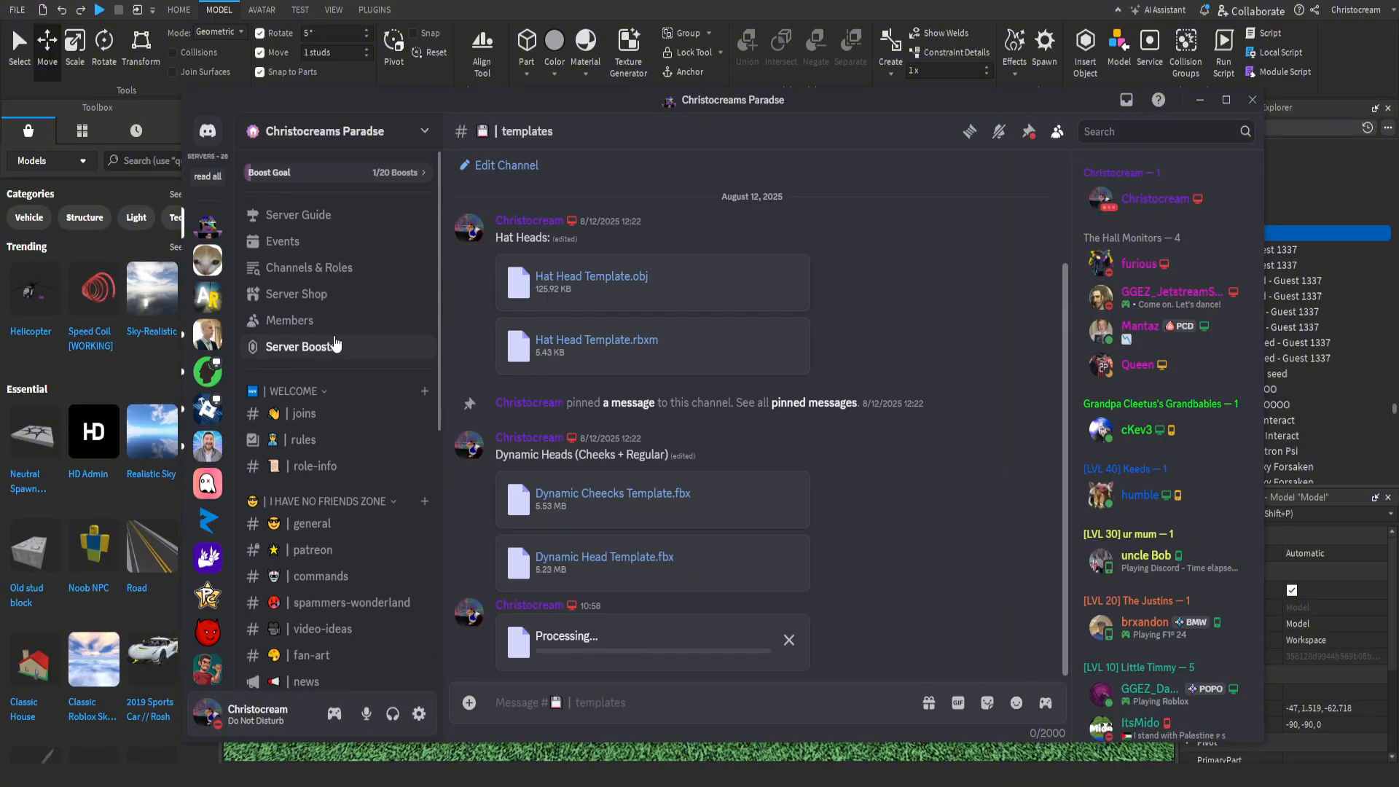
scroll(329, 352, down, 3)
scroll(328, 352, down, 2)
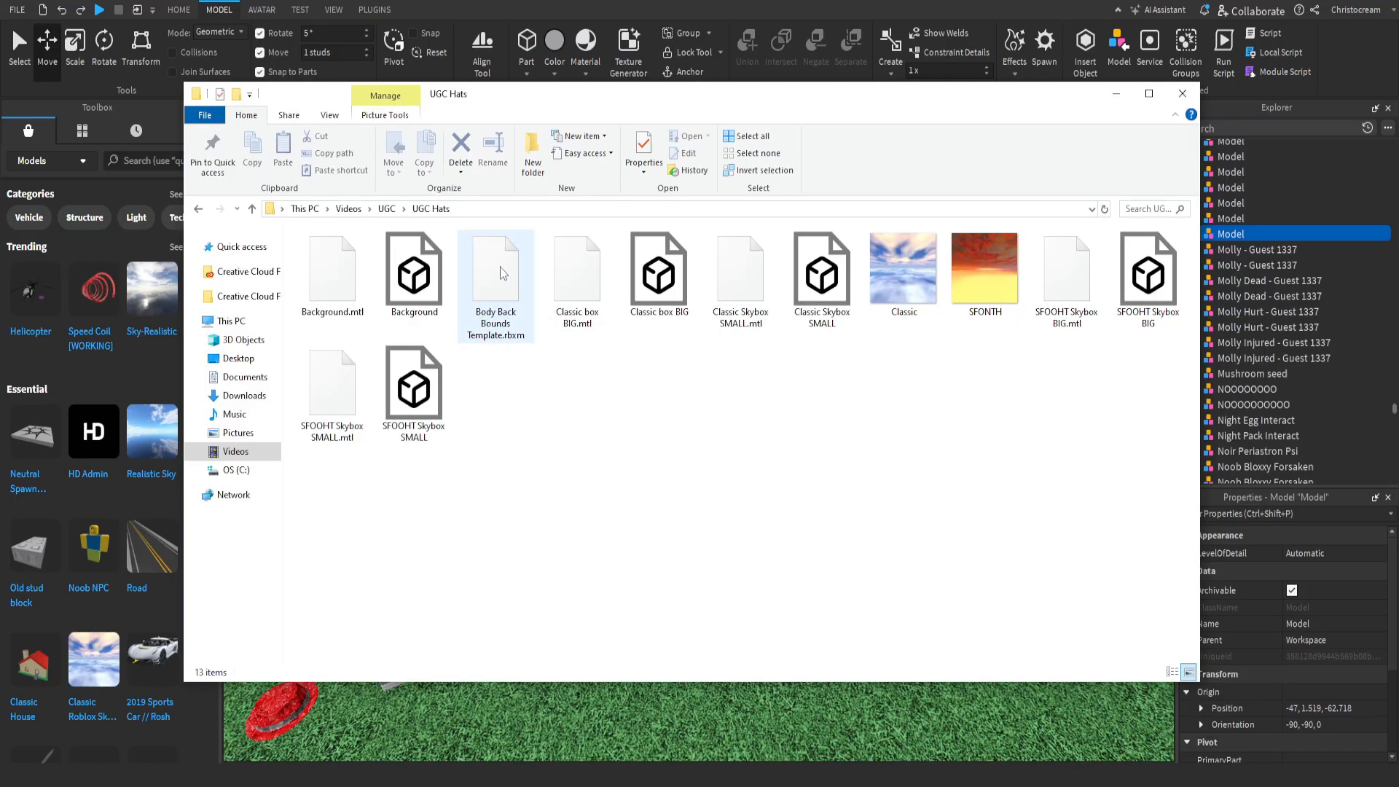
Step: Insert Body Back Bounds Template.rbxm from the UGC Hats folder into the Studio place and ungroup the inserted model
click(501, 273)
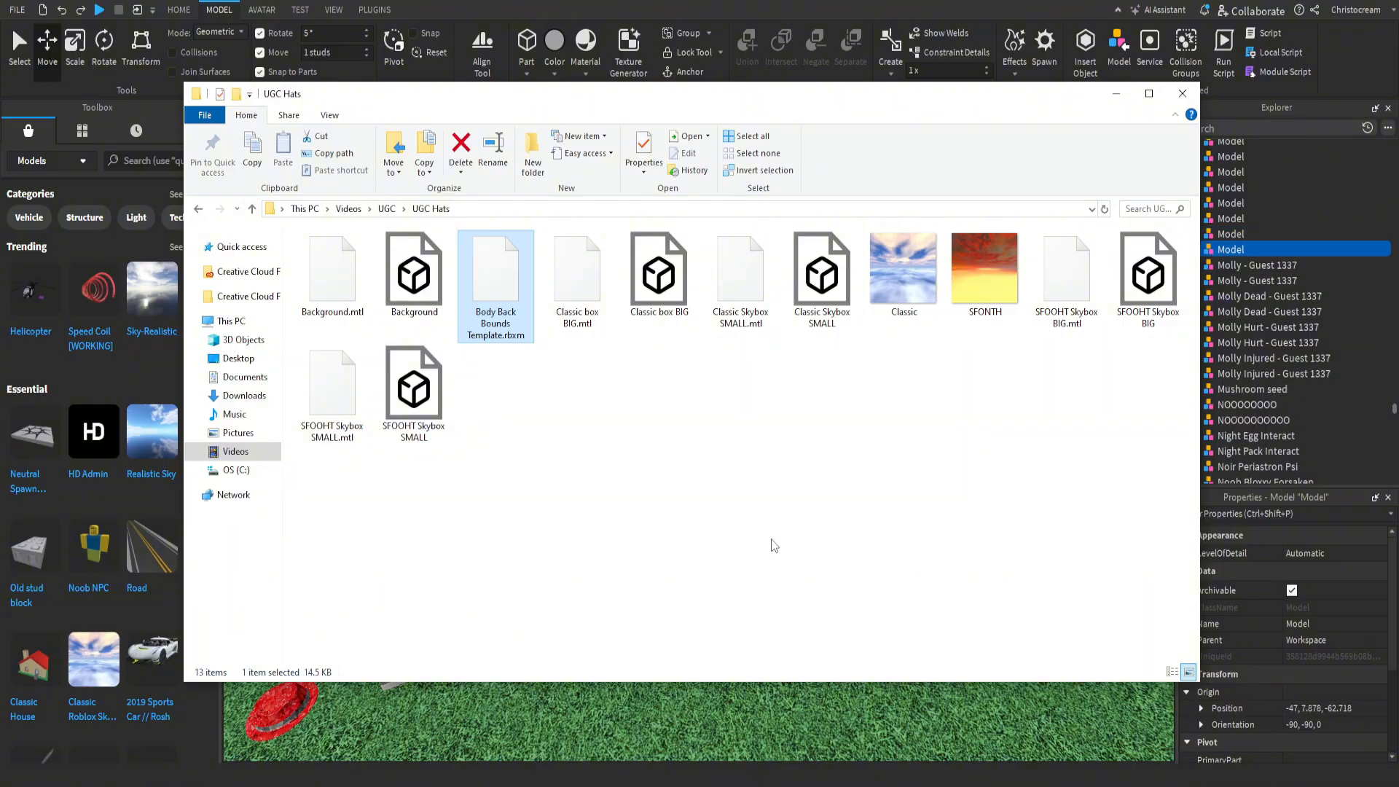
click(1116, 94)
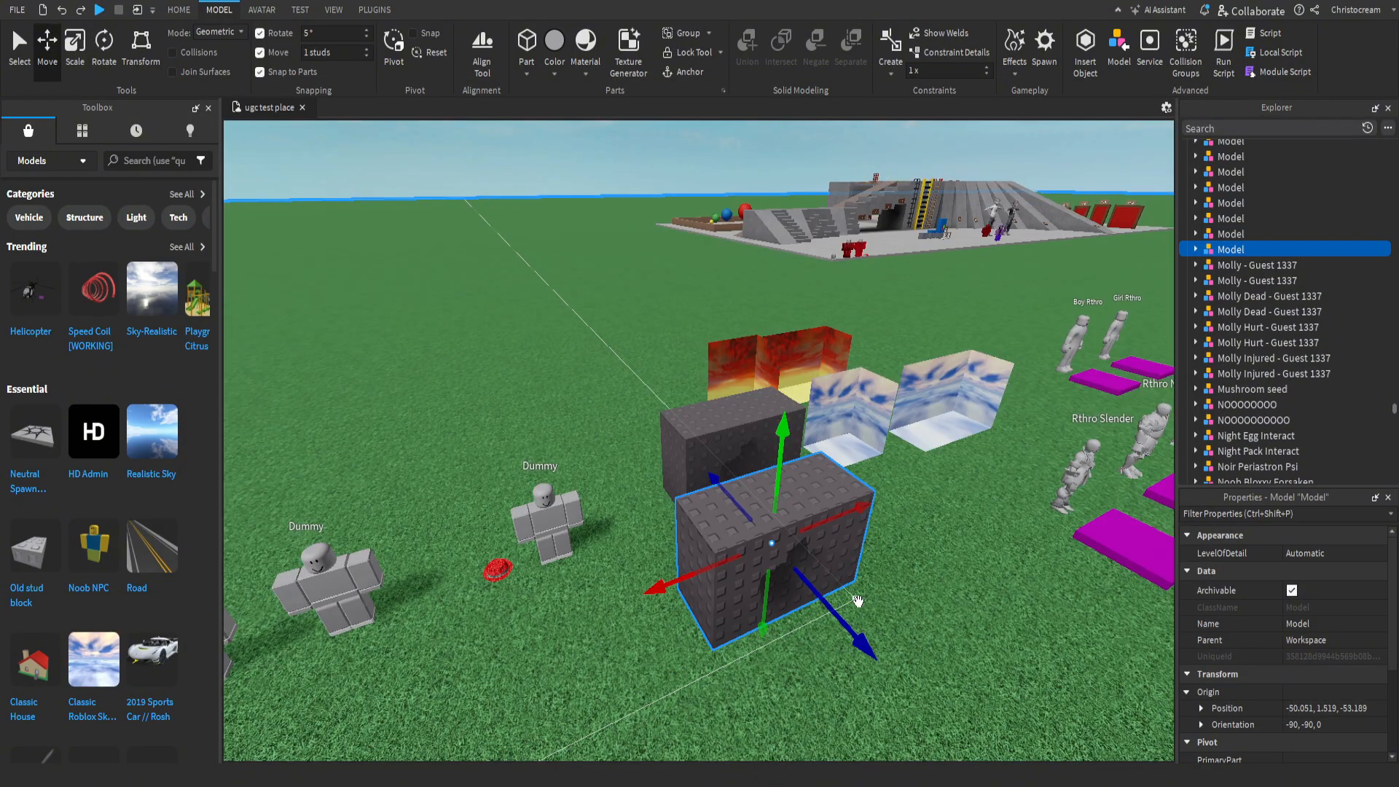
key(ctrl+u)
right_drag(906, 494, 659, 225)
click(776, 276)
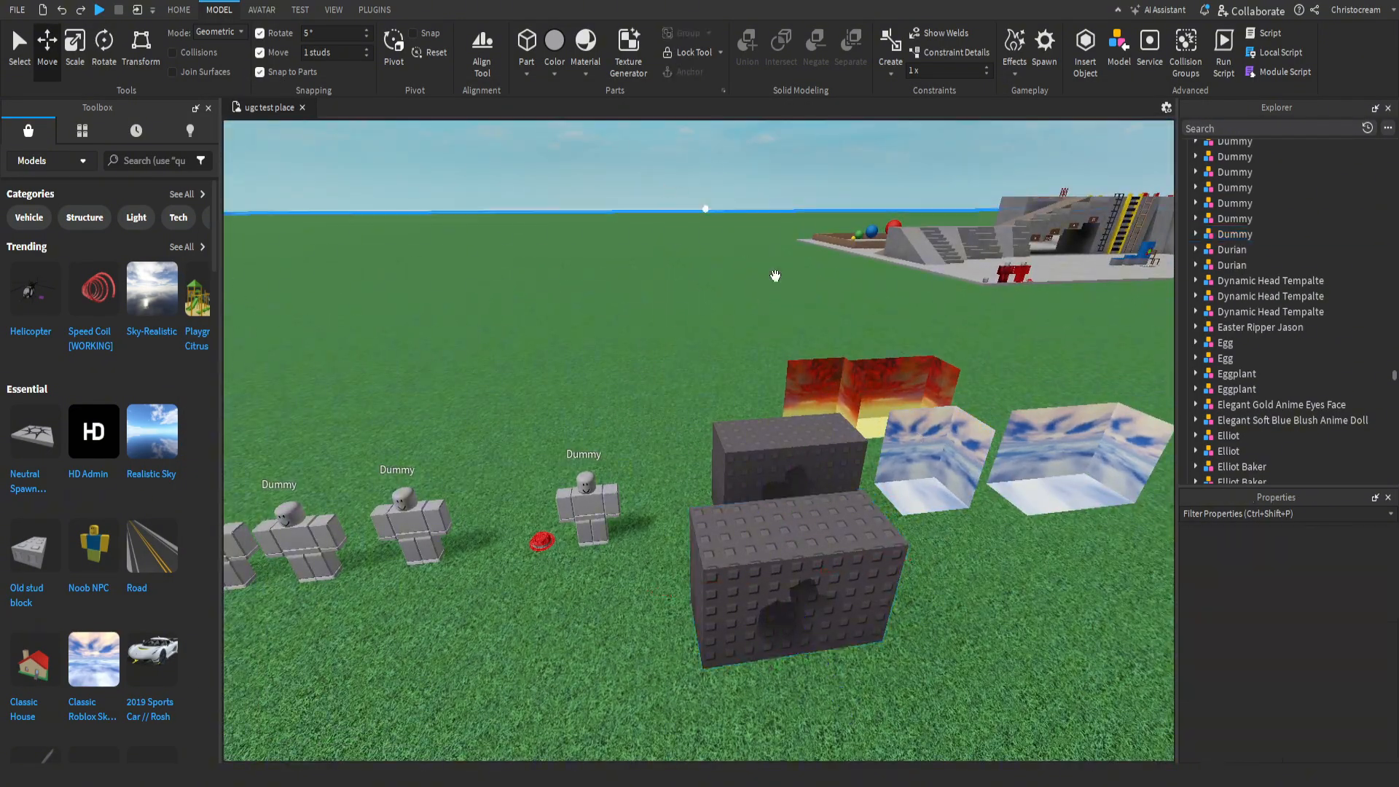
Step: Examine the dummy from the ungrouped template copy and remove that copy from the place
right_drag(776, 276, 959, 500)
scroll(959, 500, up, 8)
scroll(690, 424, down, 1)
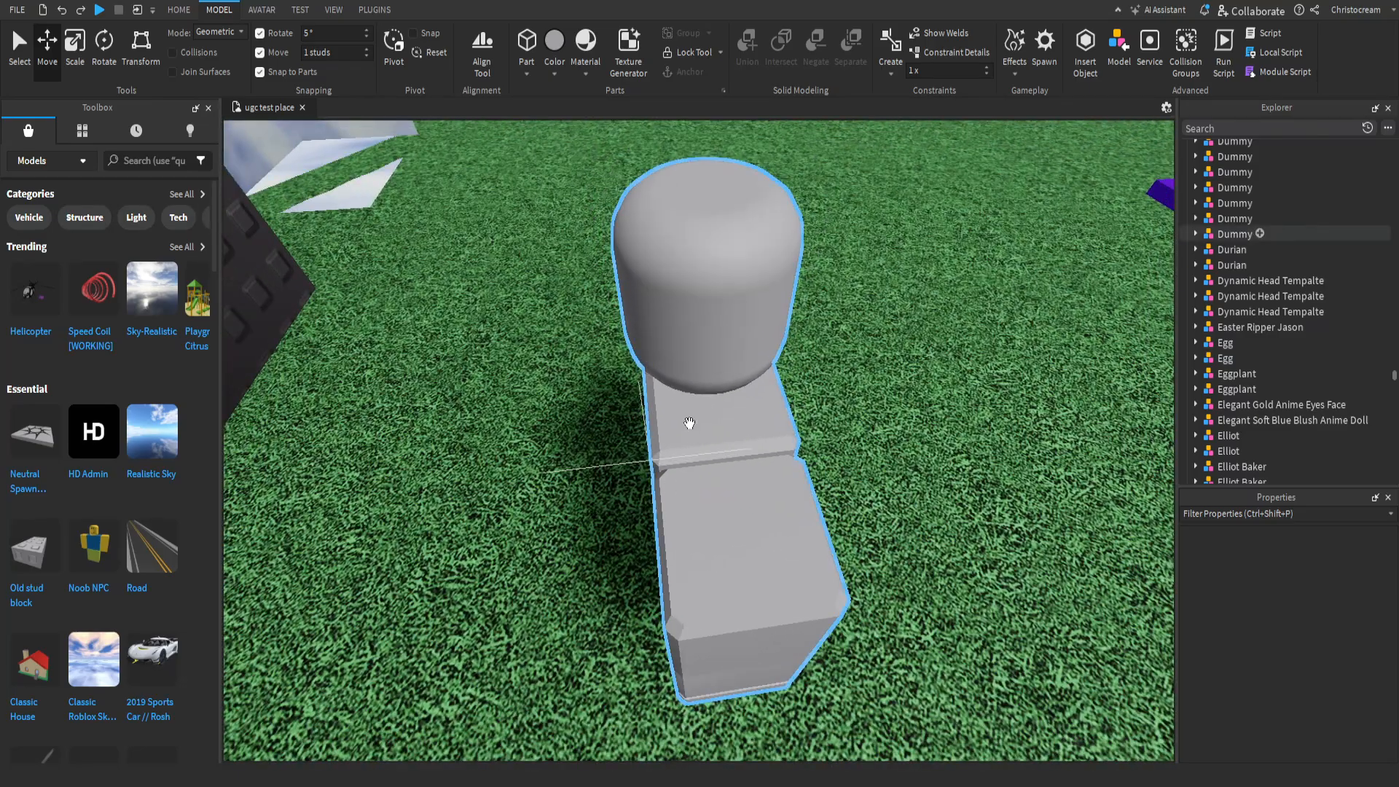
right_drag(752, 463, 771, 472)
scroll(771, 470, down, 6)
scroll(802, 471, down, 2)
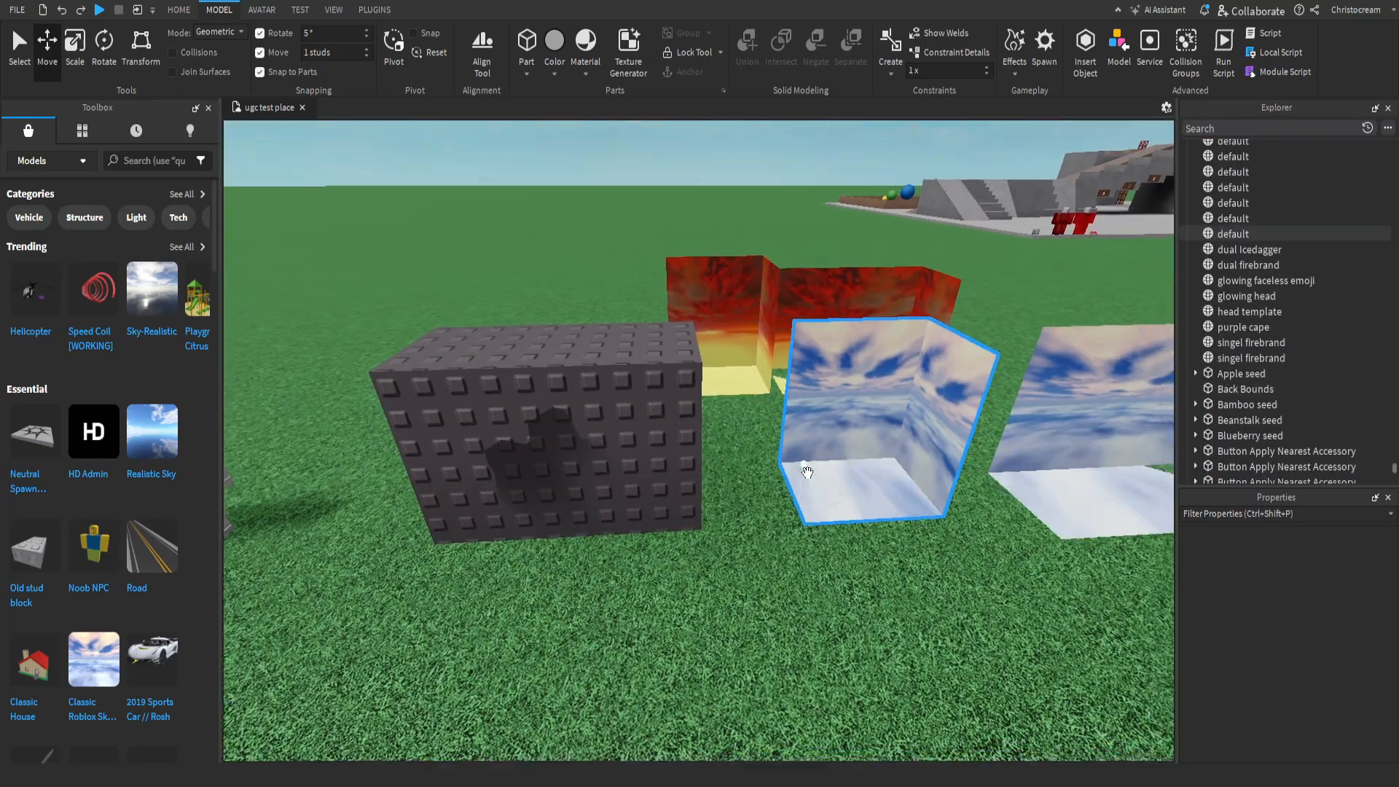
Step: Set the small classic skybox mesh's position to that of the Back Bounds block, -47, 1.519, -62.718
scroll(807, 472, up, 2)
click(581, 430)
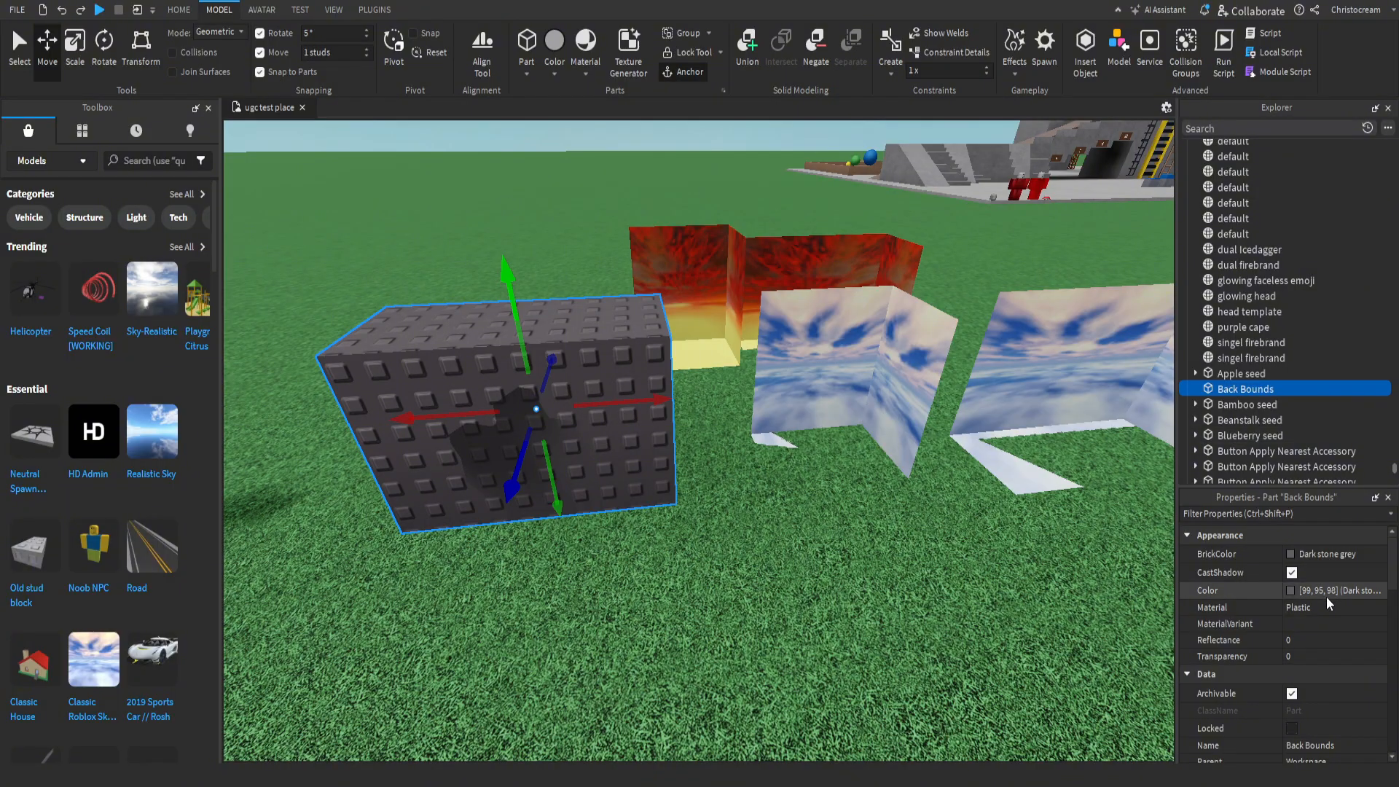
scroll(1293, 612, down, 5)
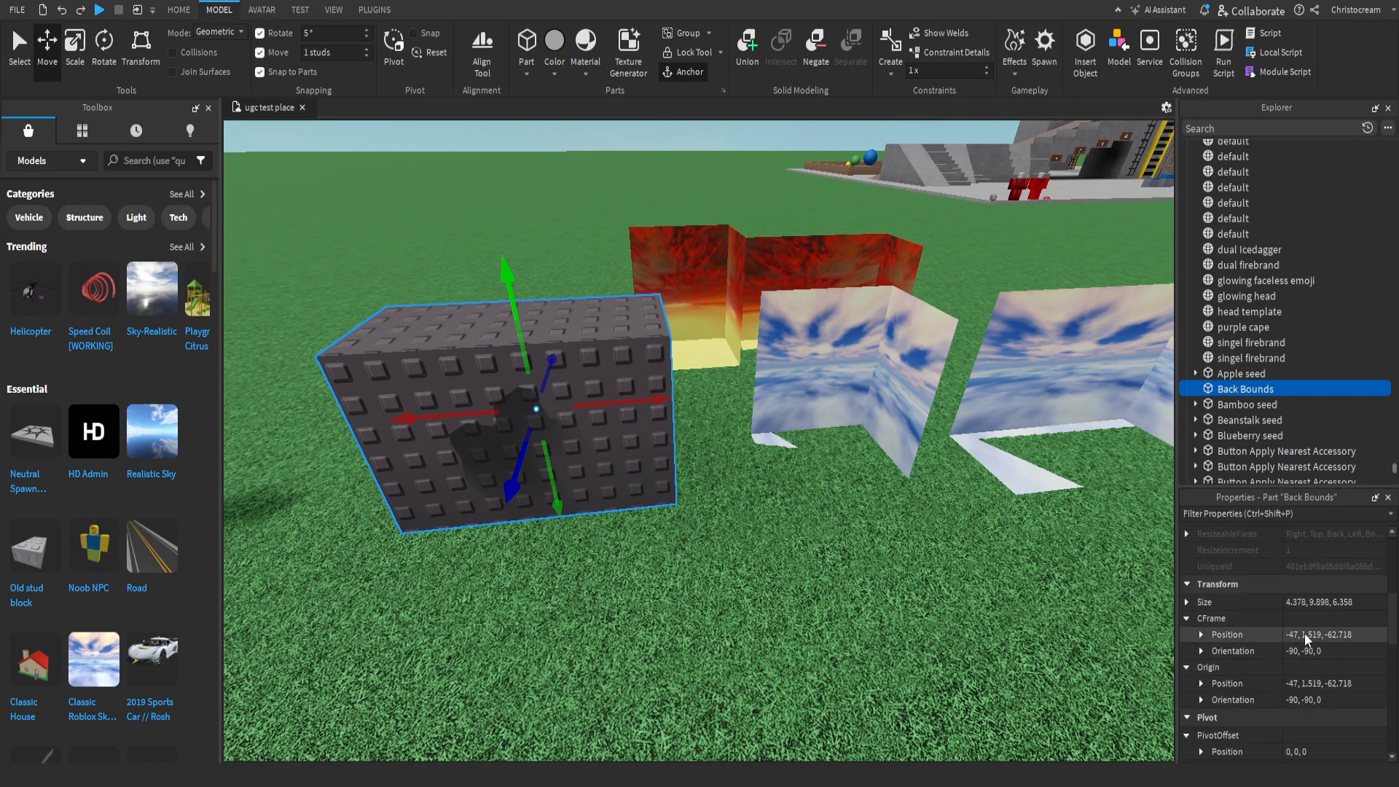
click(845, 448)
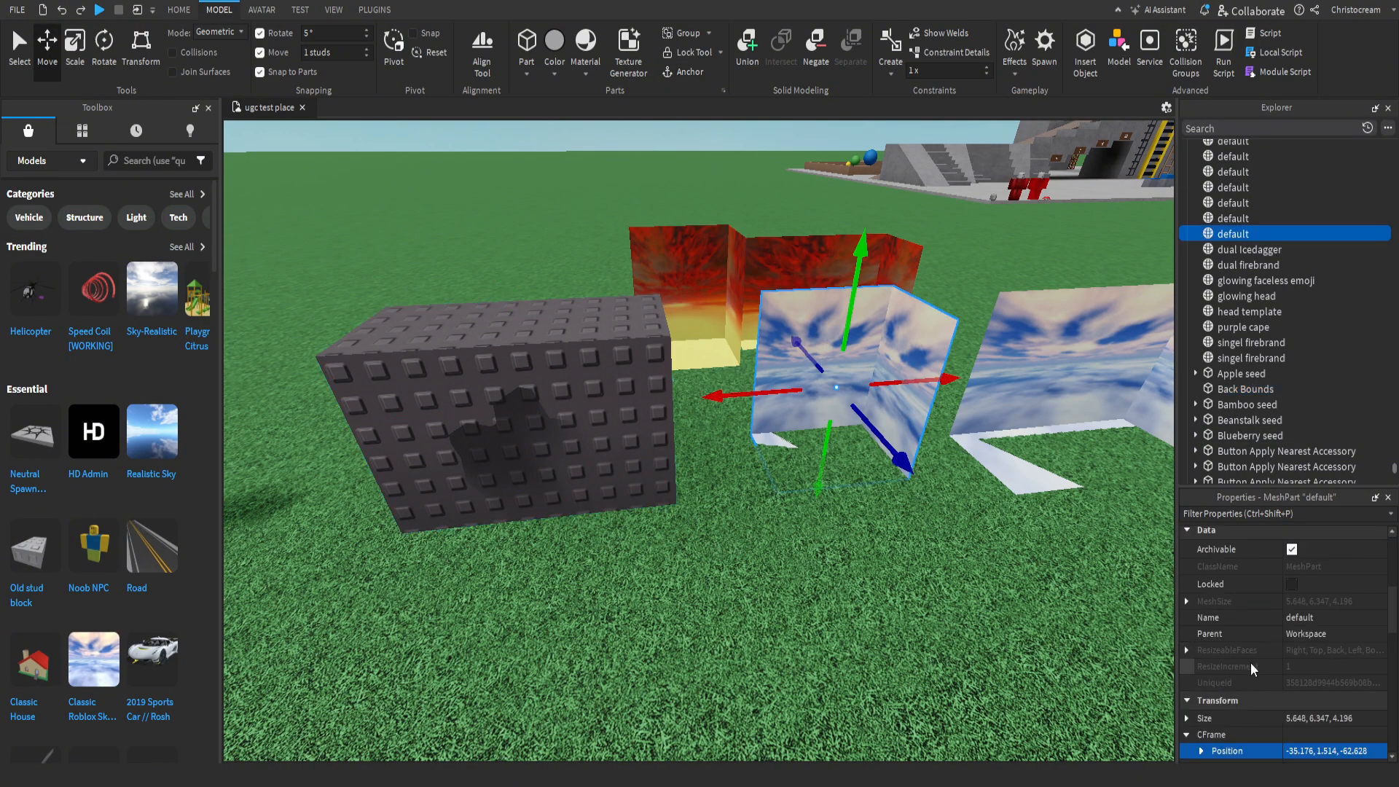
key(Return)
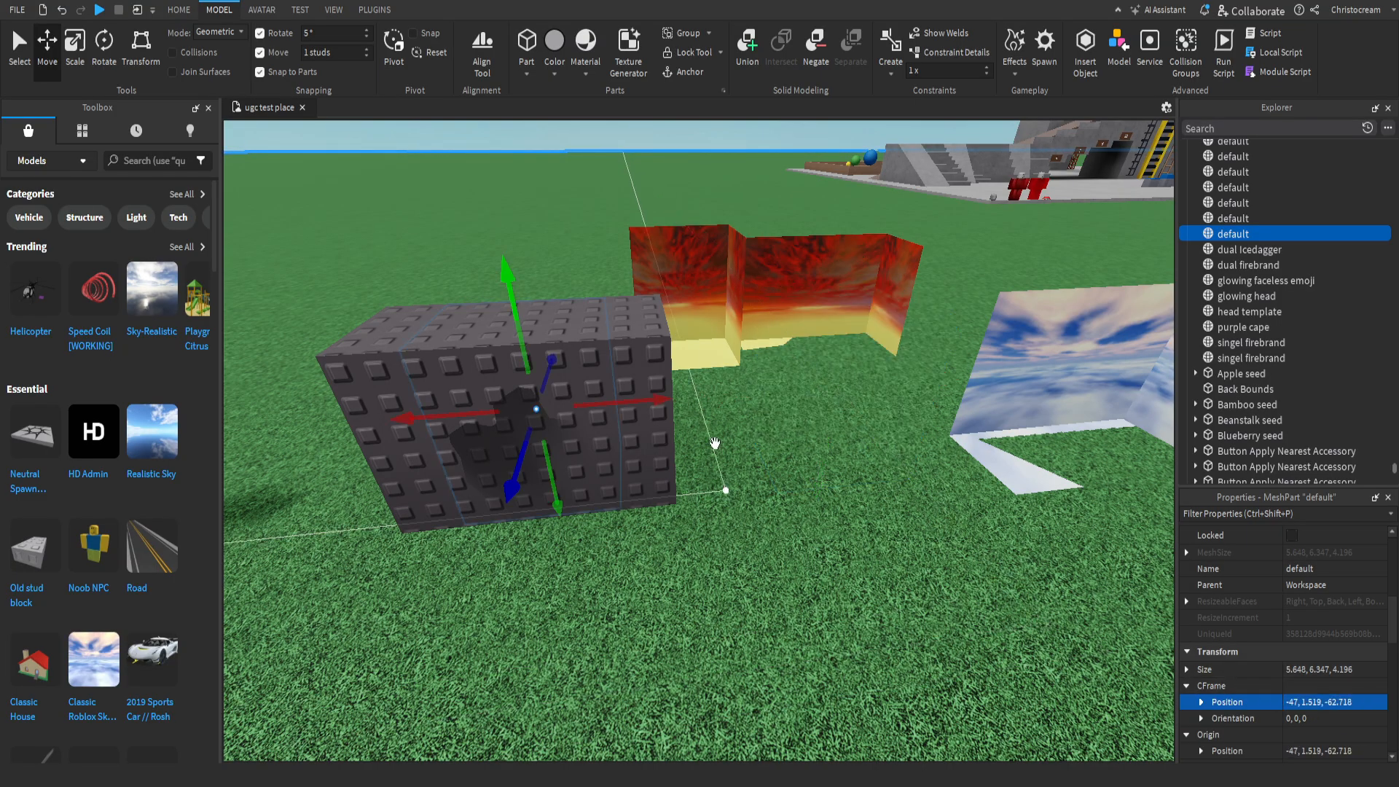
Step: Select the dummy inside the Back Bounds block and duplicate it in place
key(f)
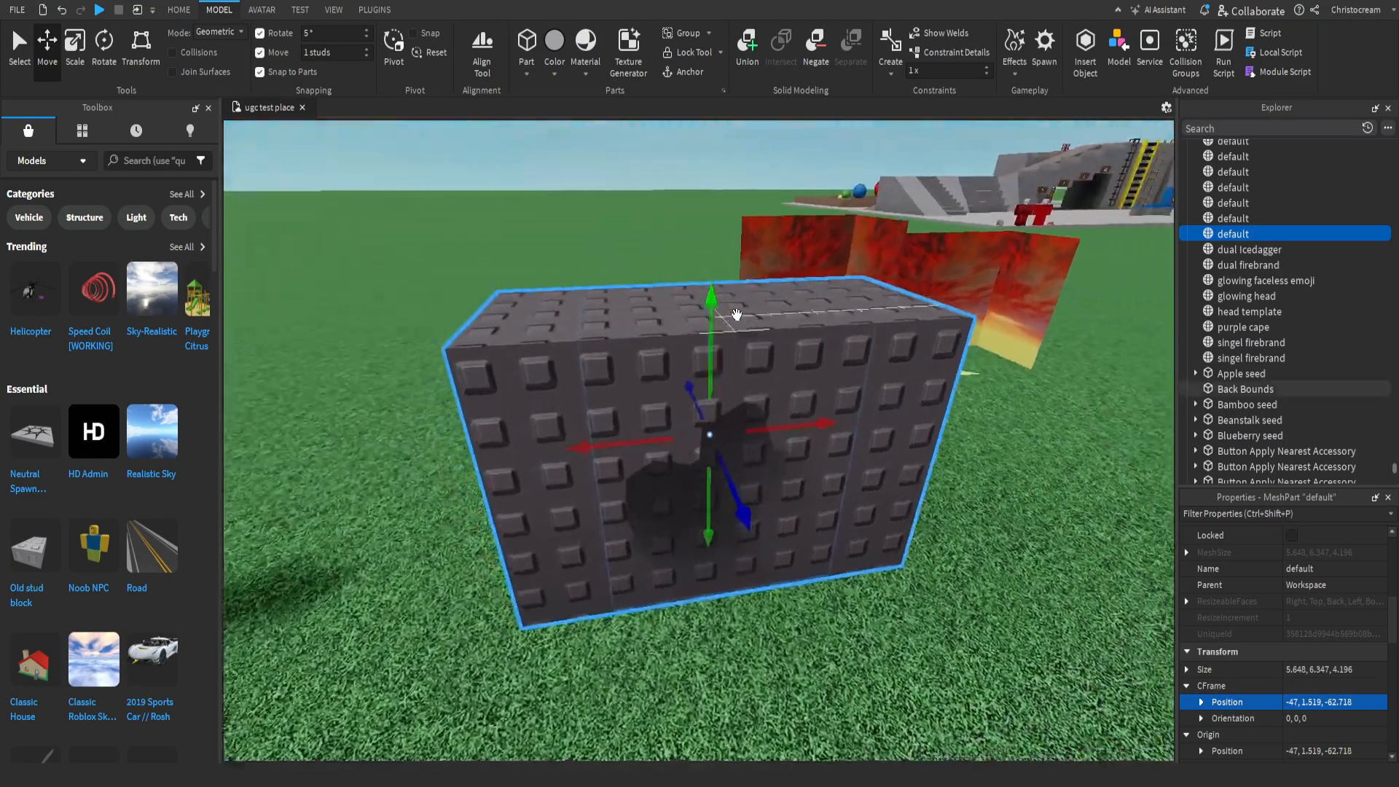
key(w)
right_drag(737, 315, 726, 314)
right_drag(726, 314, 726, 314)
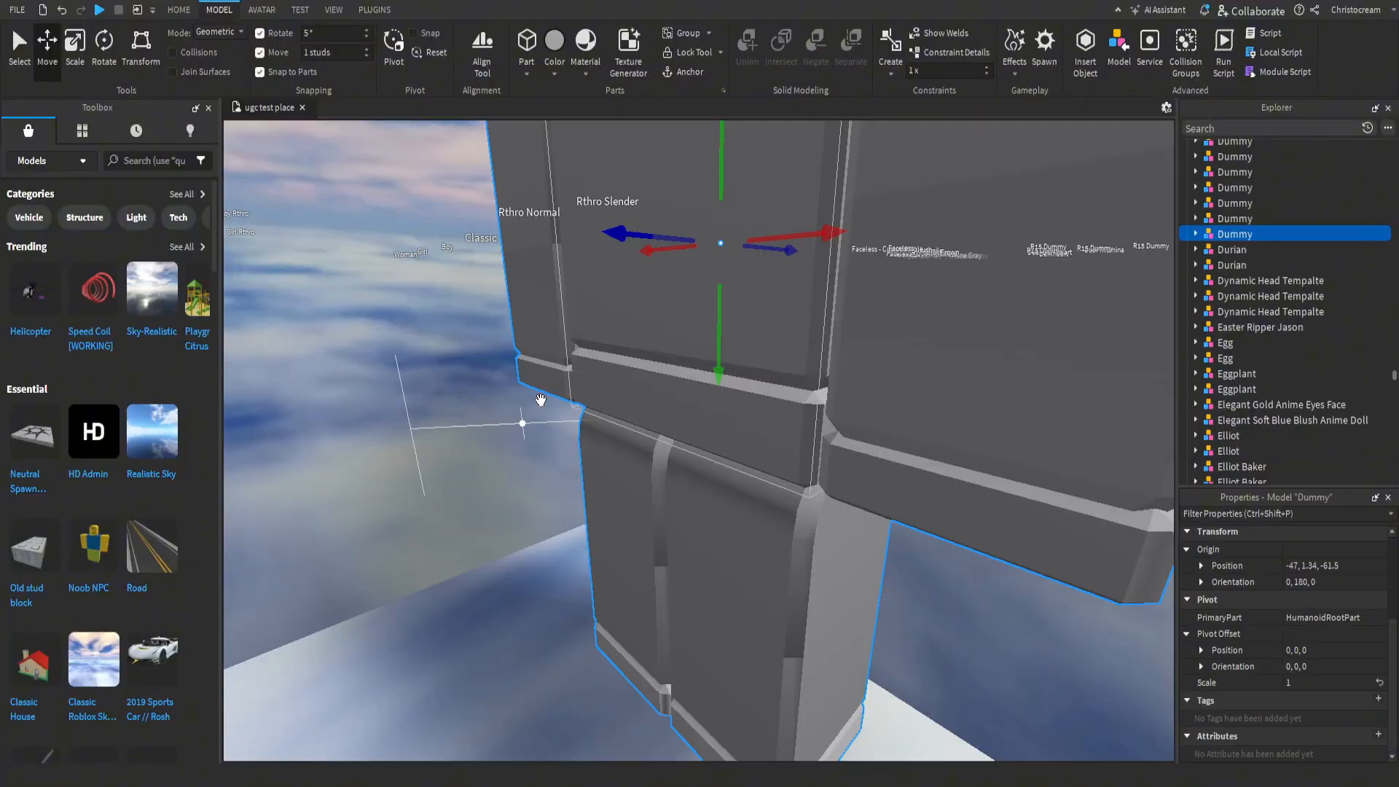
key(ctrl+z)
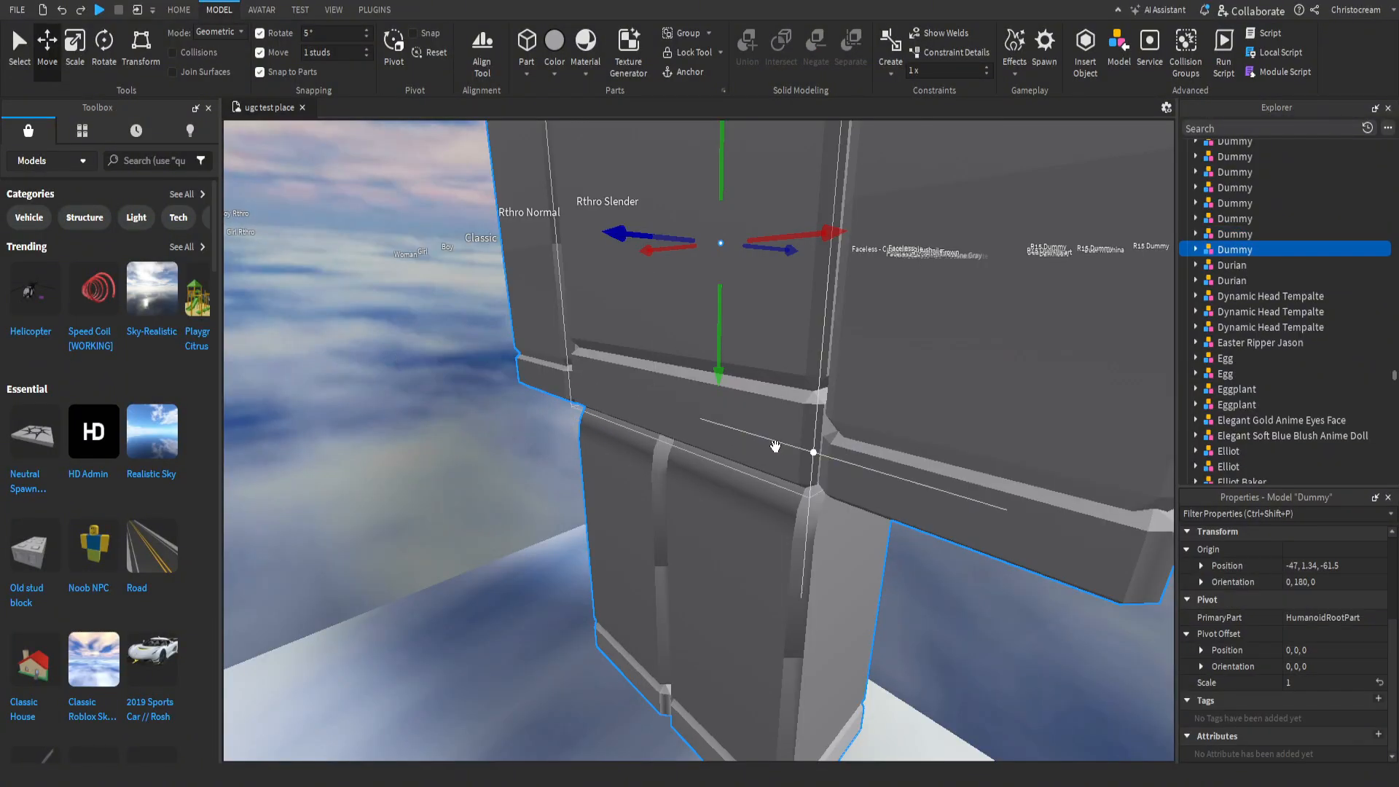
Step: Move the small classic skybox mesh and its duplicated dummy together about 31 studs out of the Back Bounds block
right_drag(776, 446, 775, 444)
key(s)
right_drag(506, 397, 507, 395)
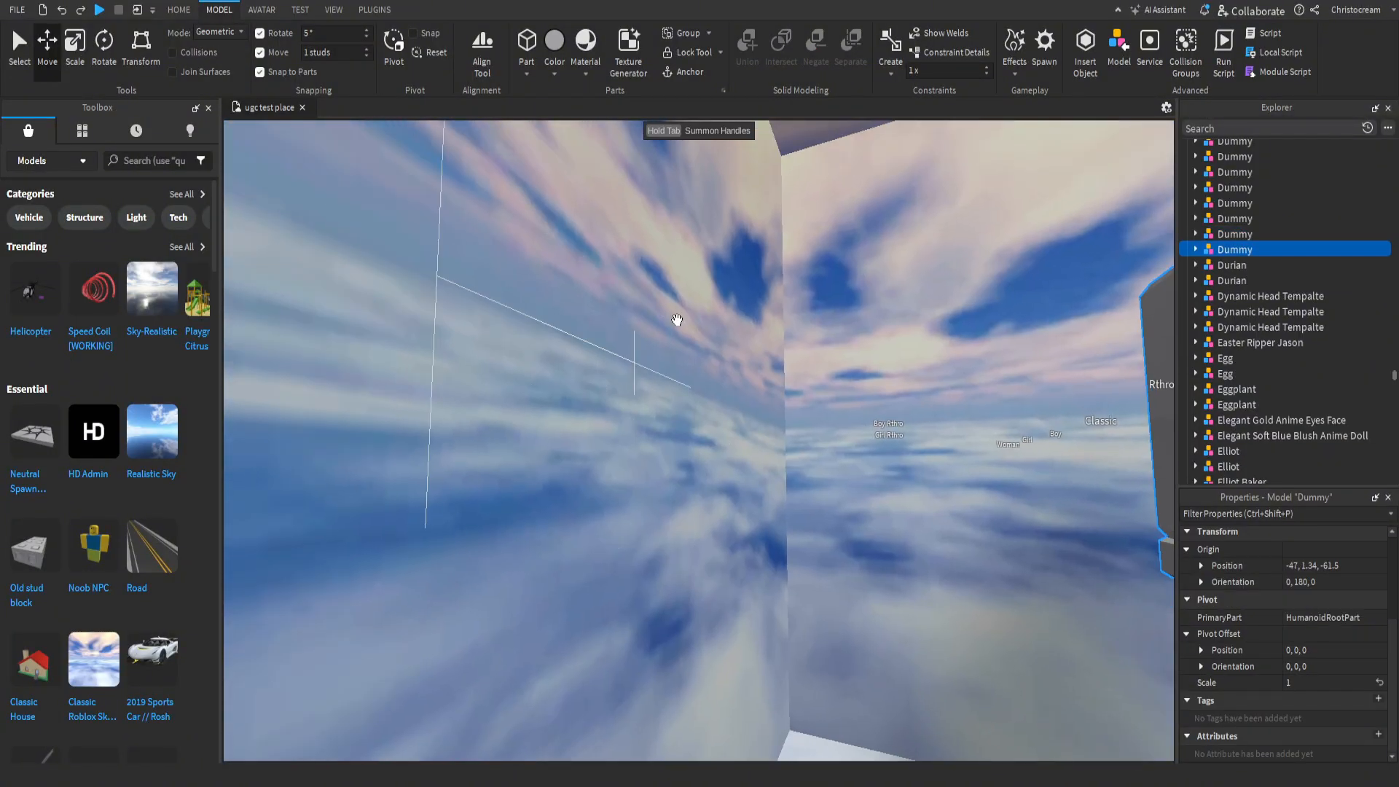
key(s)
right_drag(823, 230, 722, 365)
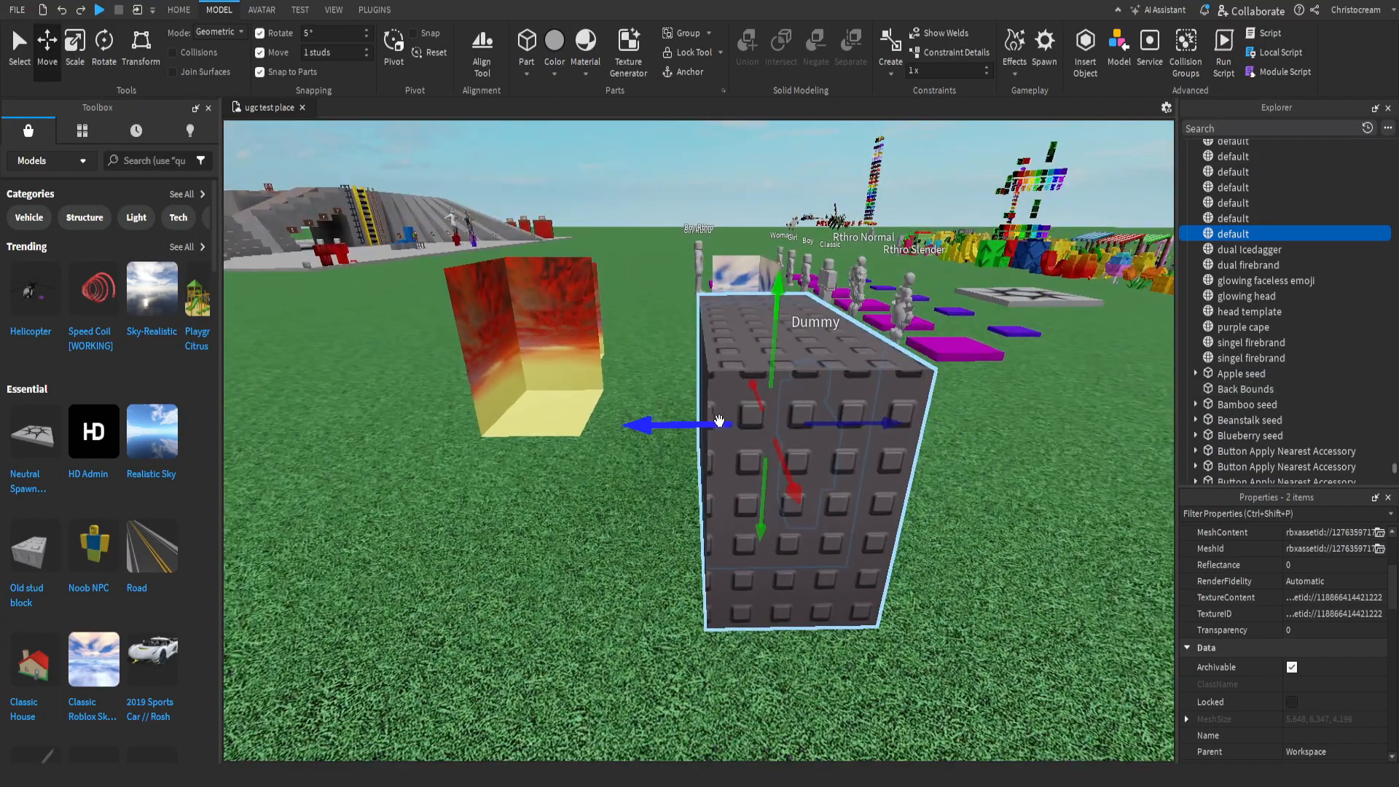
right_drag(615, 462, 570, 394)
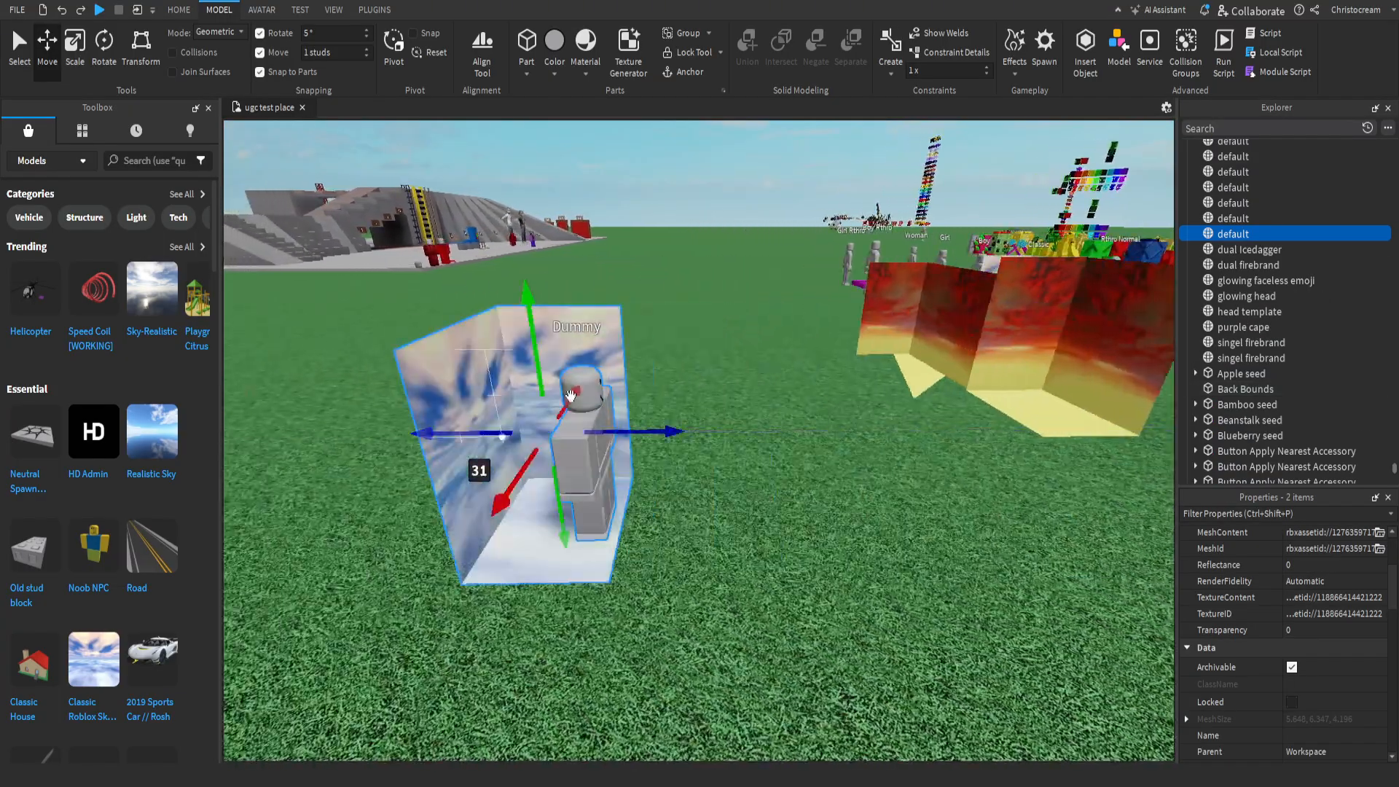
Step: Move the large red skybox mesh and its dummy copy 47 studs out of the Back Bounds block, to Z -109.718
click(737, 168)
key(d)
right_drag(786, 281, 786, 279)
key(q)
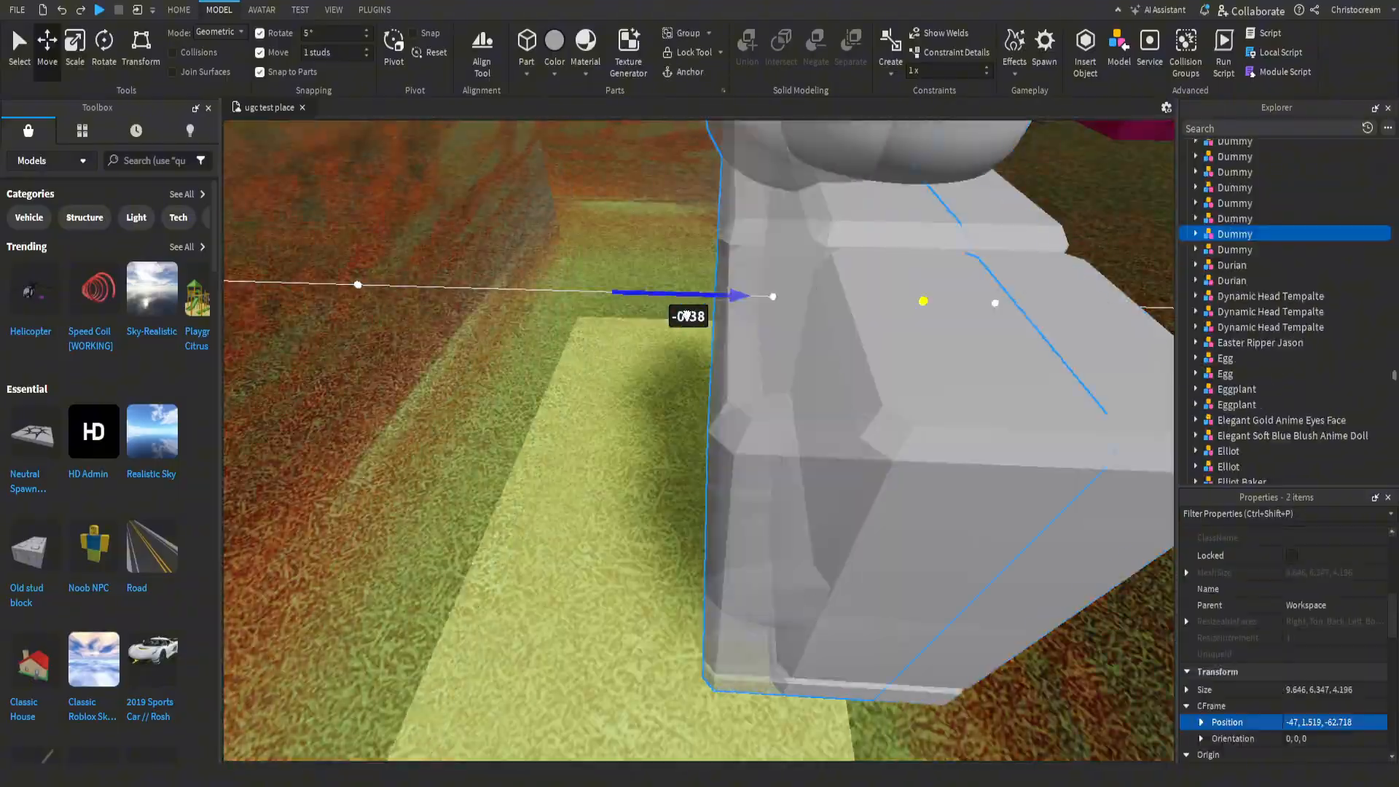
key(s)
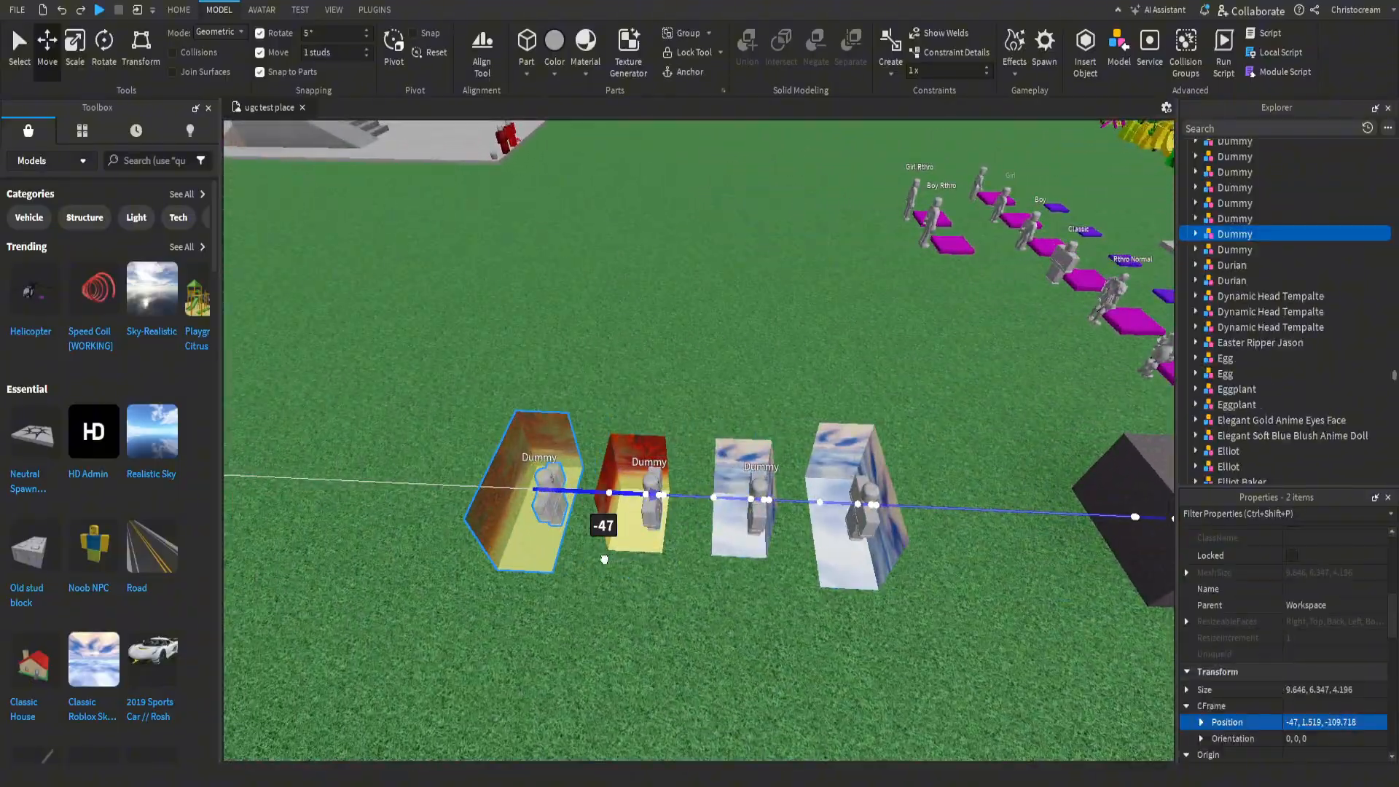
Step: Start the Asset Creator plugin for an Accessory and pick the large classic skybox mesh as its part
key(d)
right_drag(924, 440, 924, 440)
click(837, 264)
key(a)
right_drag(836, 264, 834, 258)
click(373, 11)
click(277, 73)
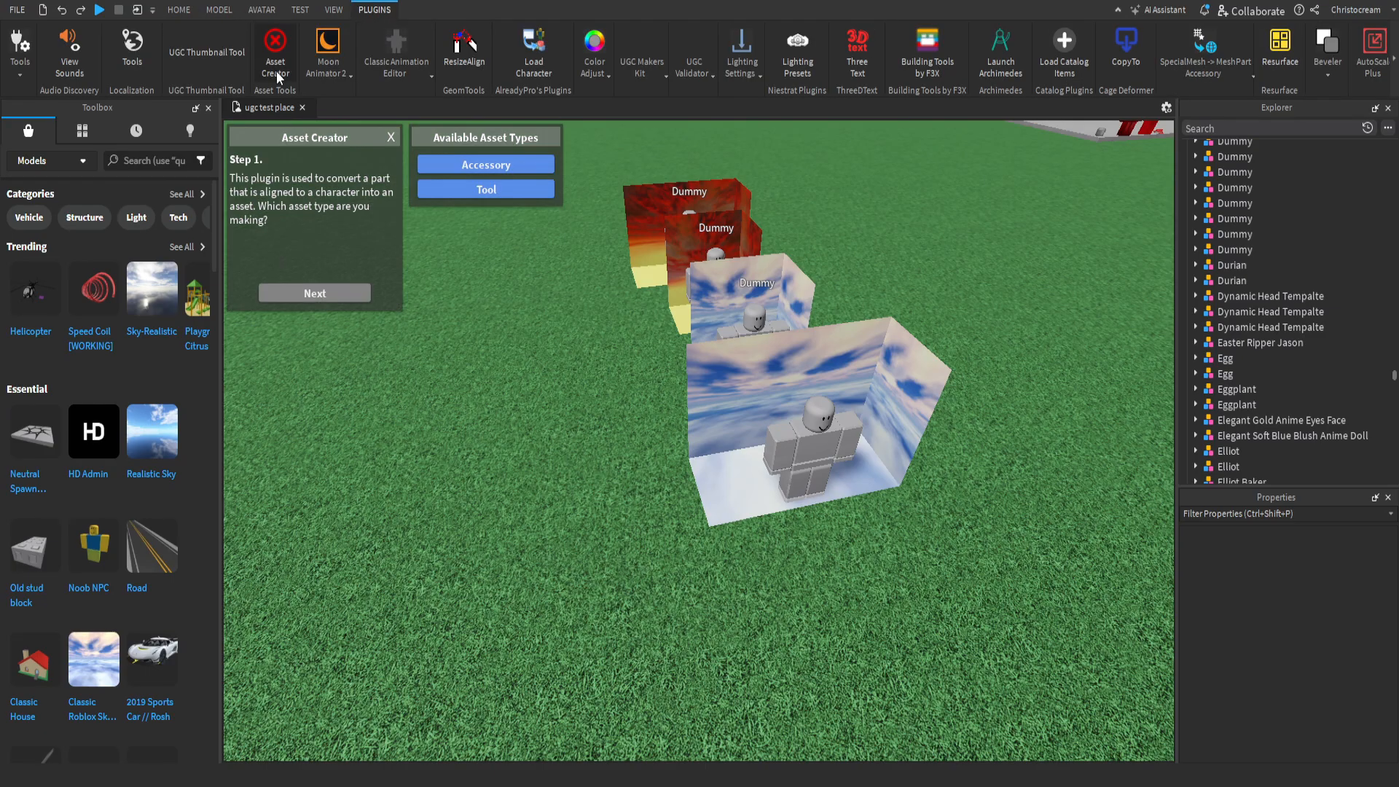
click(331, 300)
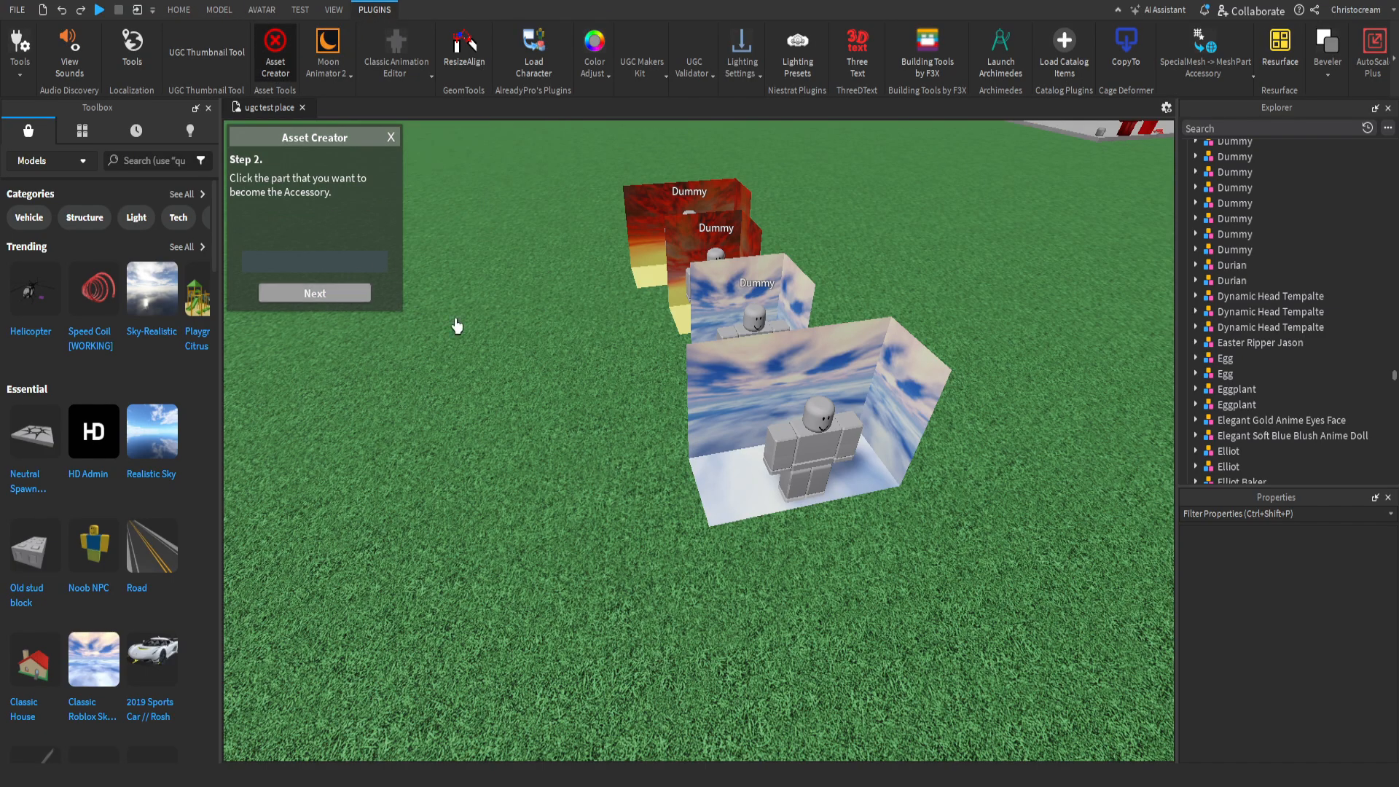
key(d)
right_drag(815, 487, 815, 487)
key(q)
click(626, 472)
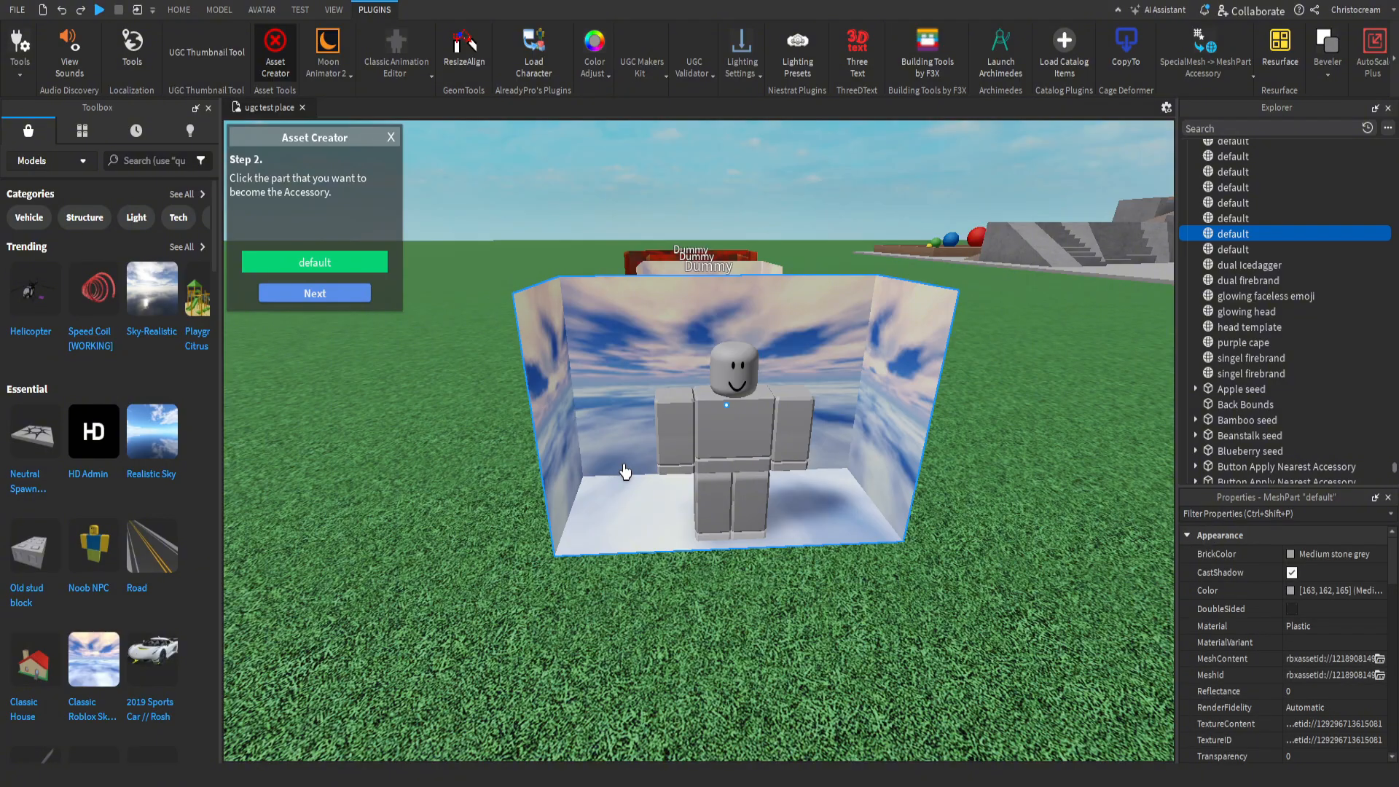
Step: Assign the dummy inside the large classic skybox box as the character the part is aligned to
scroll(853, 529, up, 5)
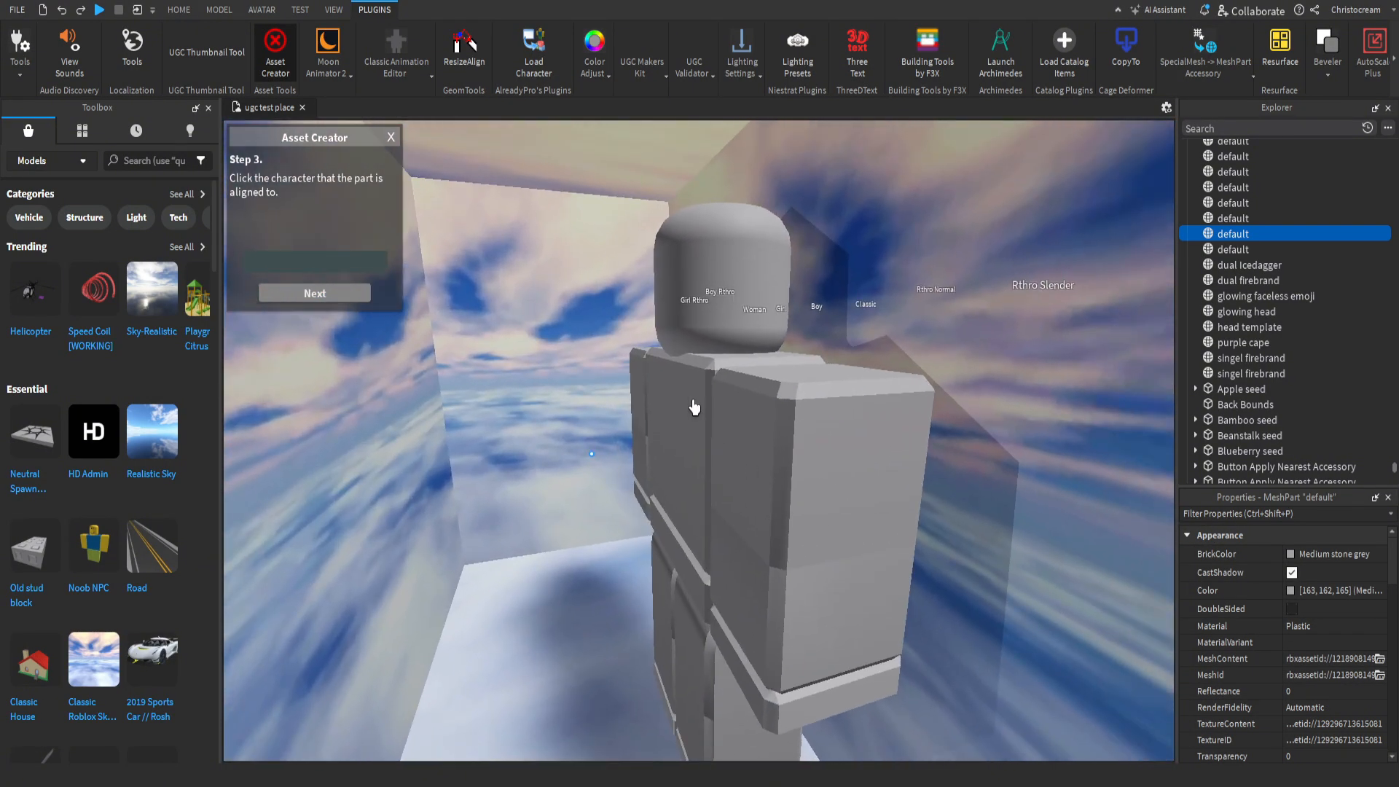
click(694, 408)
right_drag(734, 328, 734, 328)
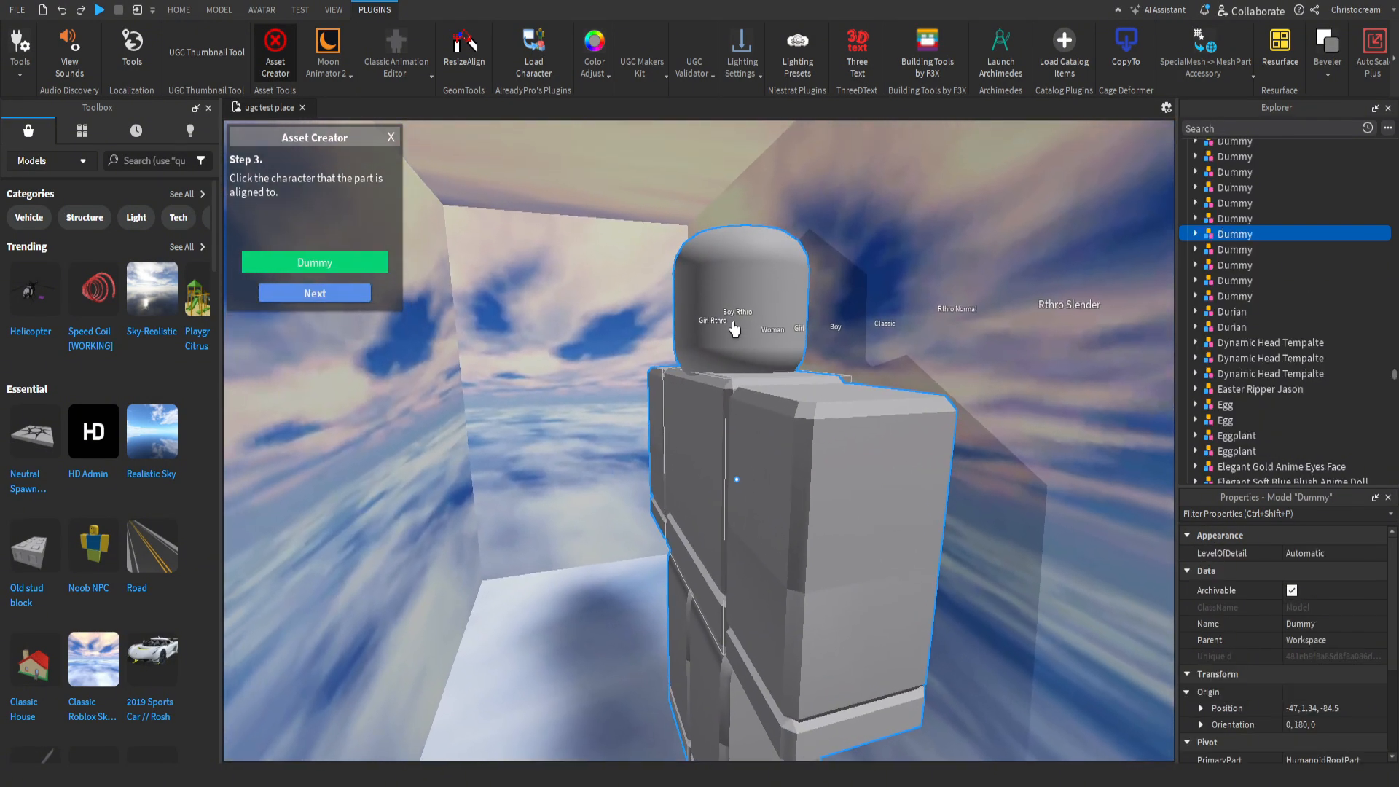
click(734, 328)
right_drag(750, 430, 740, 387)
click(743, 393)
right_drag(767, 458, 903, 469)
click(314, 293)
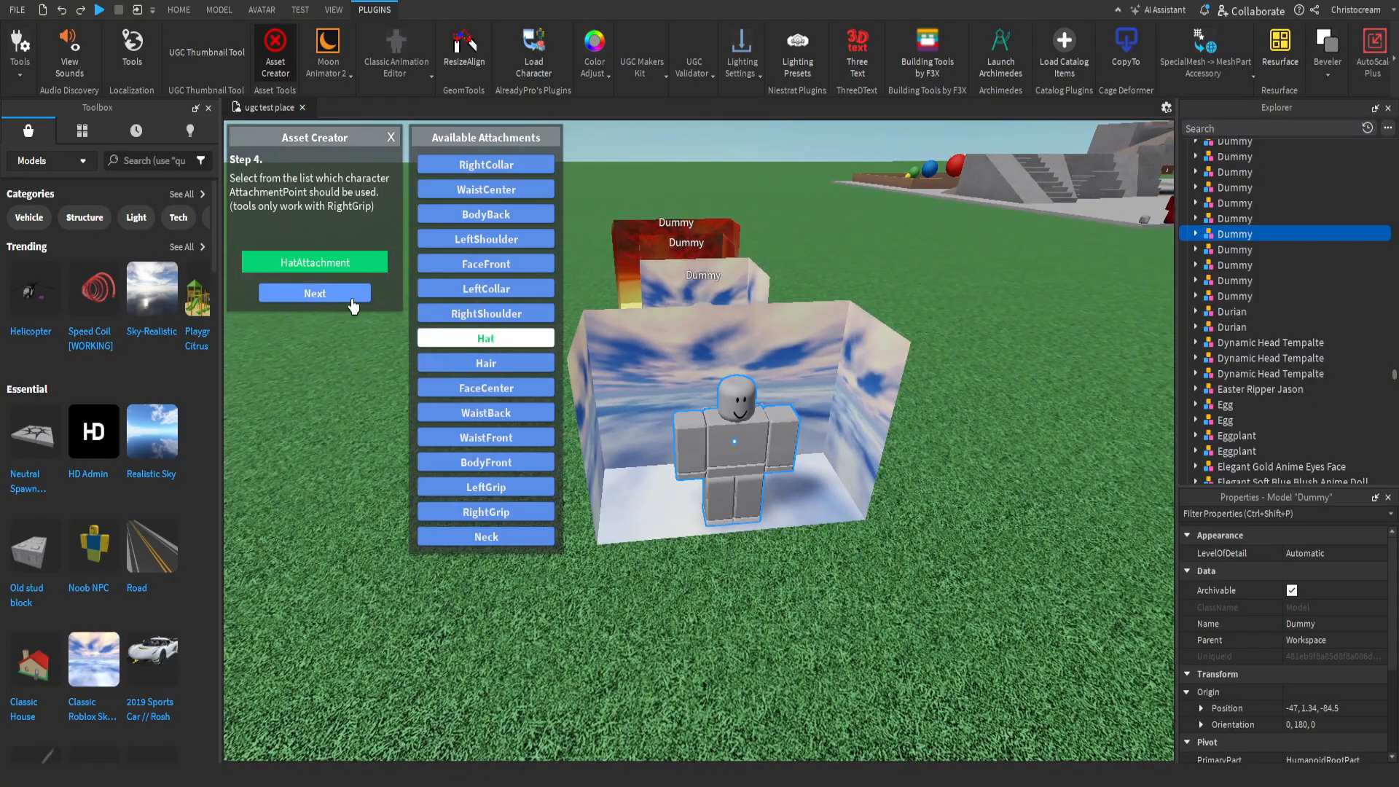
Step: Accept the attachment point, fit the accessory to the Classic character type, and generate it
click(319, 294)
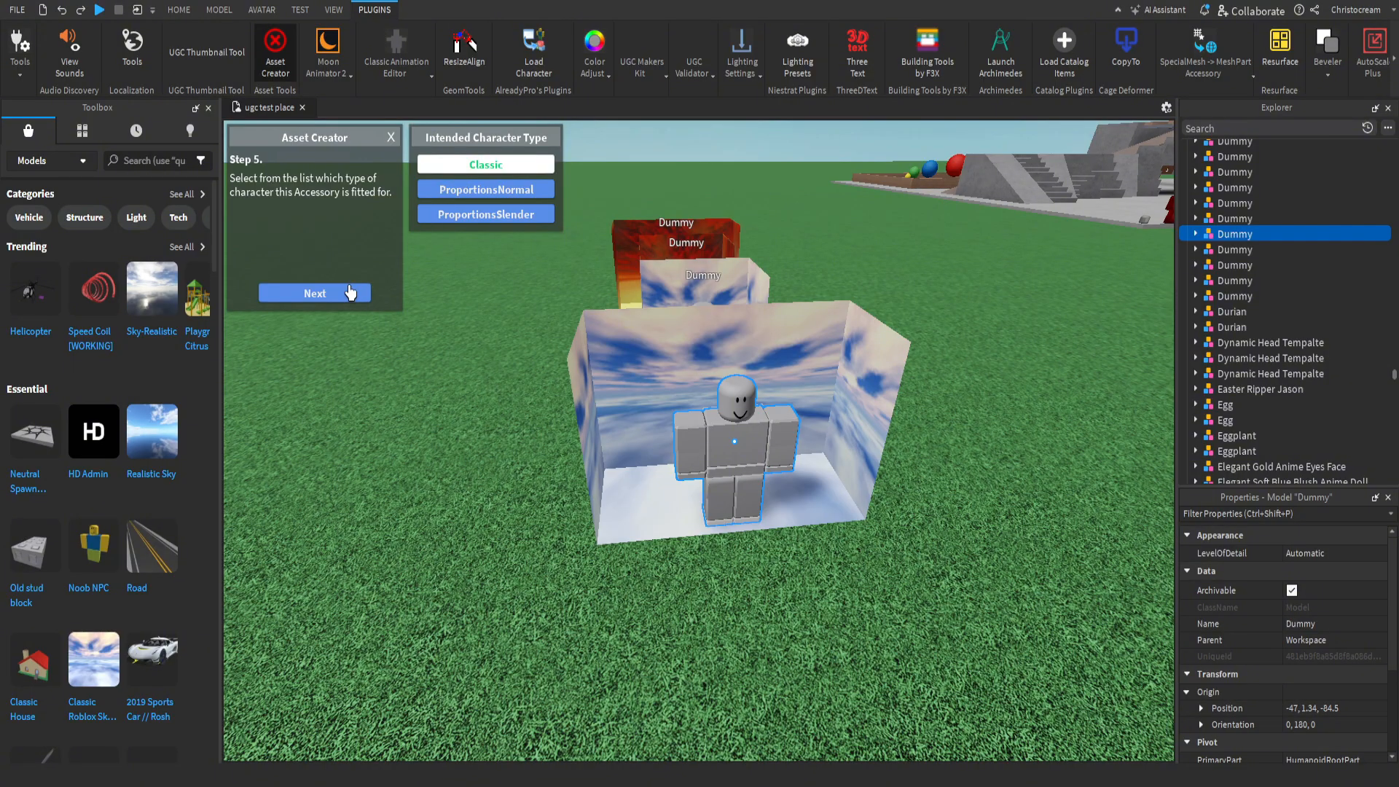
click(350, 293)
click(314, 293)
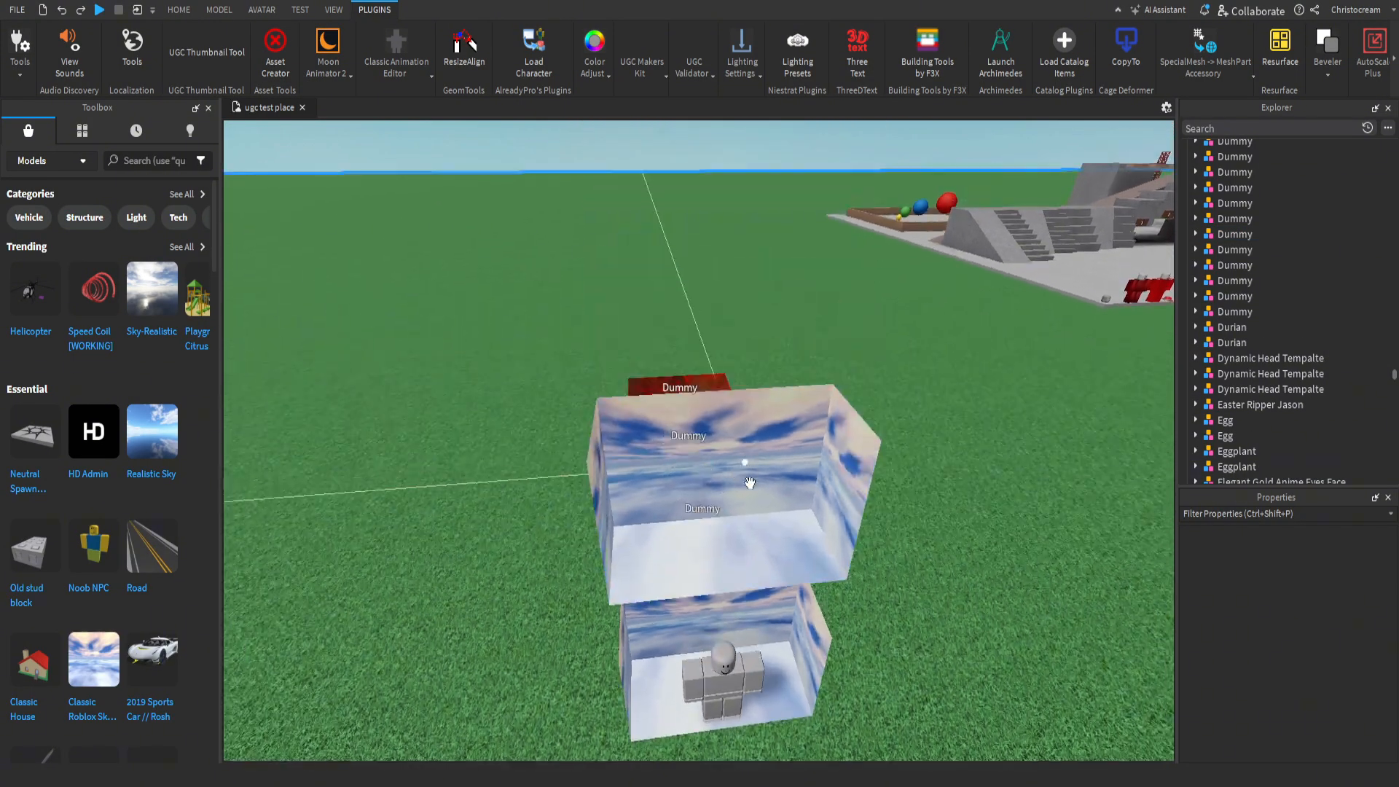
Step: Select the generated defaultAccessory in the place and display the accessory category bounds around it
key(w)
key(q)
click(739, 410)
click(1196, 216)
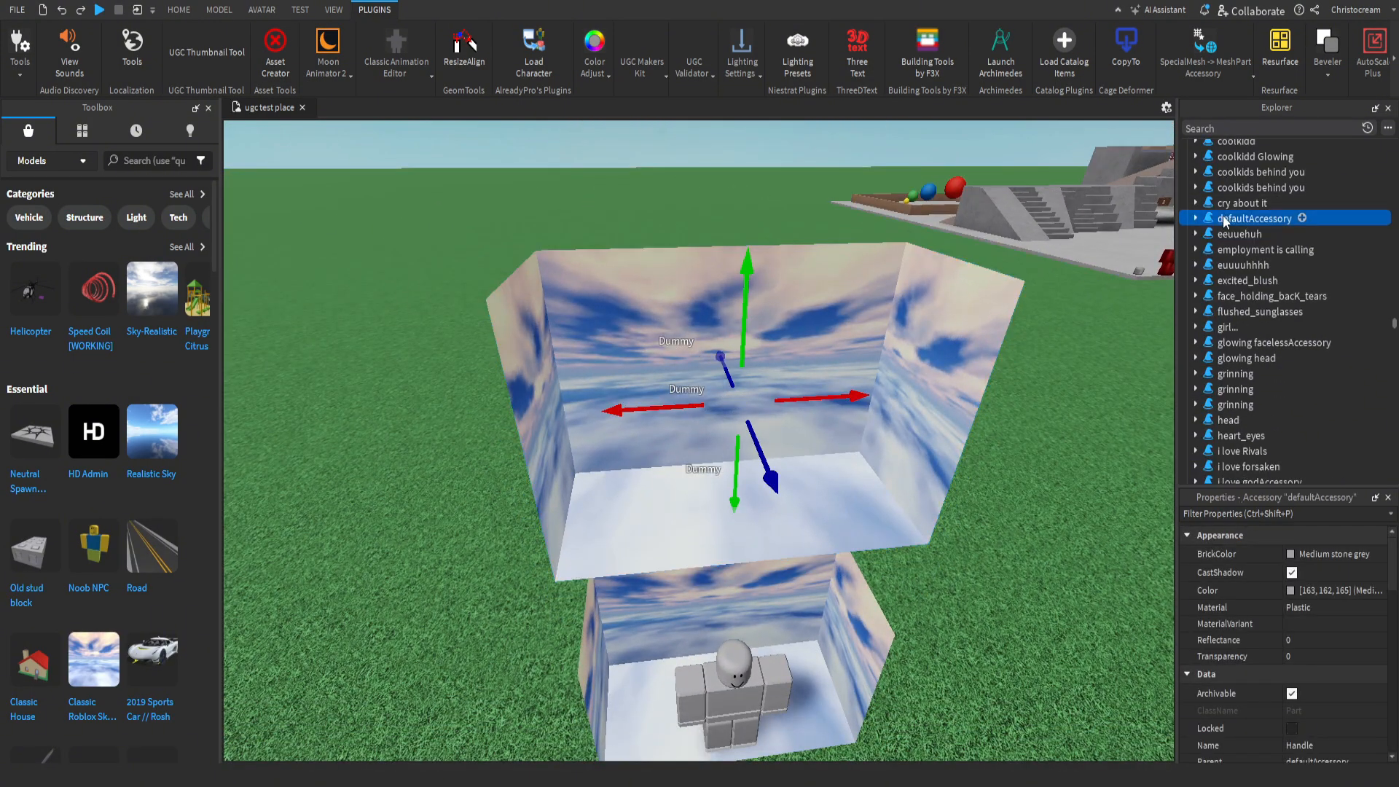
mouse_move(903, 375)
right_down()
mouse_move(927, 379)
mouse_move(897, 377)
right_up()
key(q)
key(a)
key(e)
key(a)
key(a)
key(d)
key(e)
key(s)
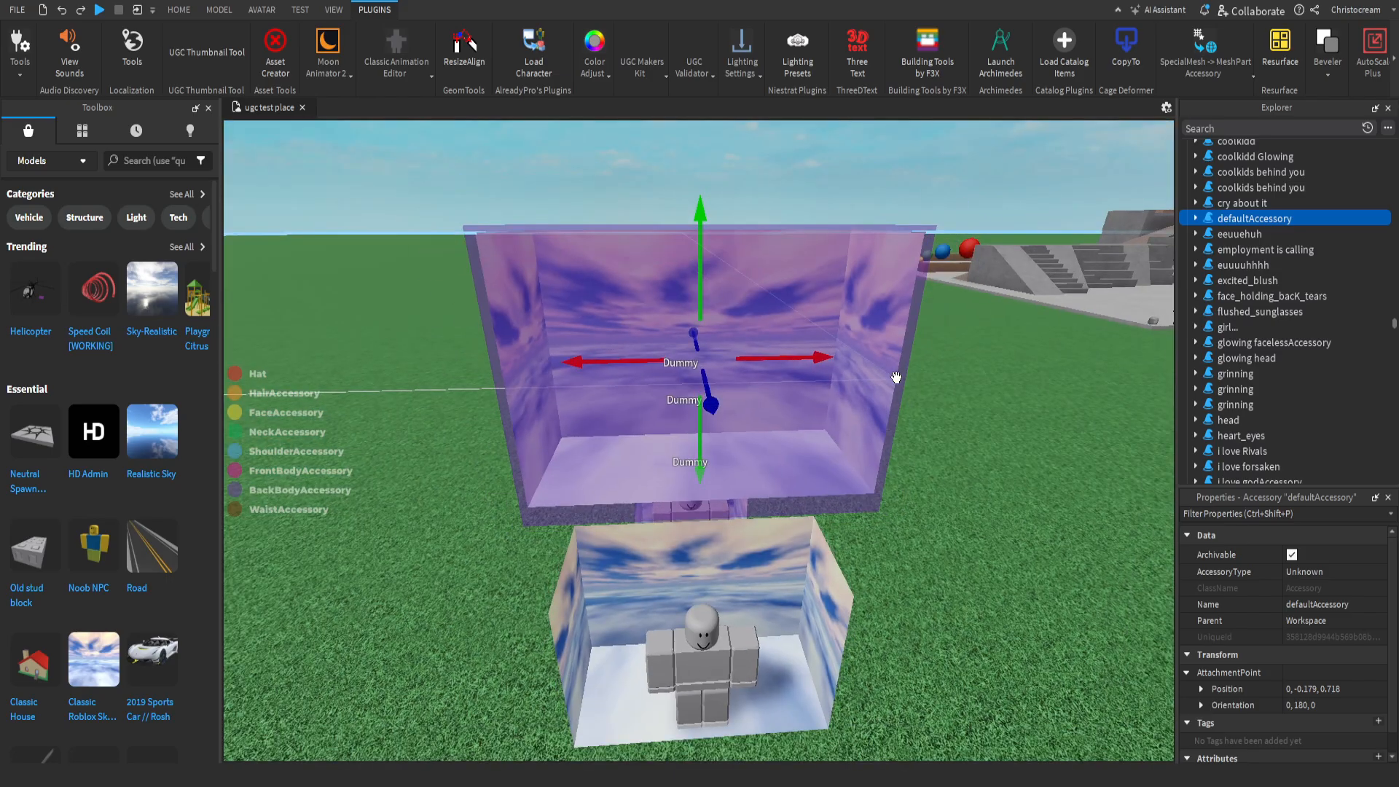
Step: Try to reduce the height of the original large classic skybox mesh with the Scale tool
click(217, 9)
click(80, 59)
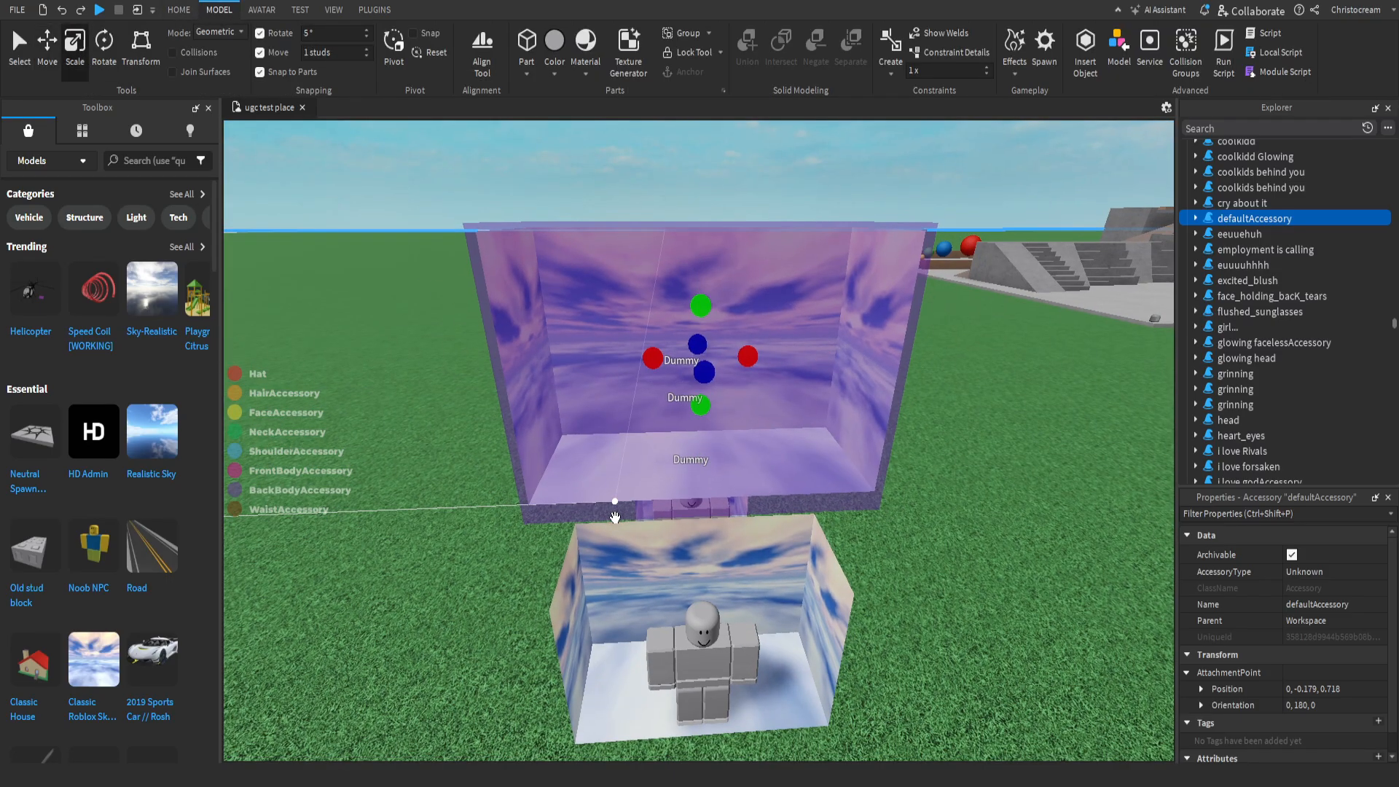
key(w)
right_drag(615, 505, 642, 503)
click(656, 495)
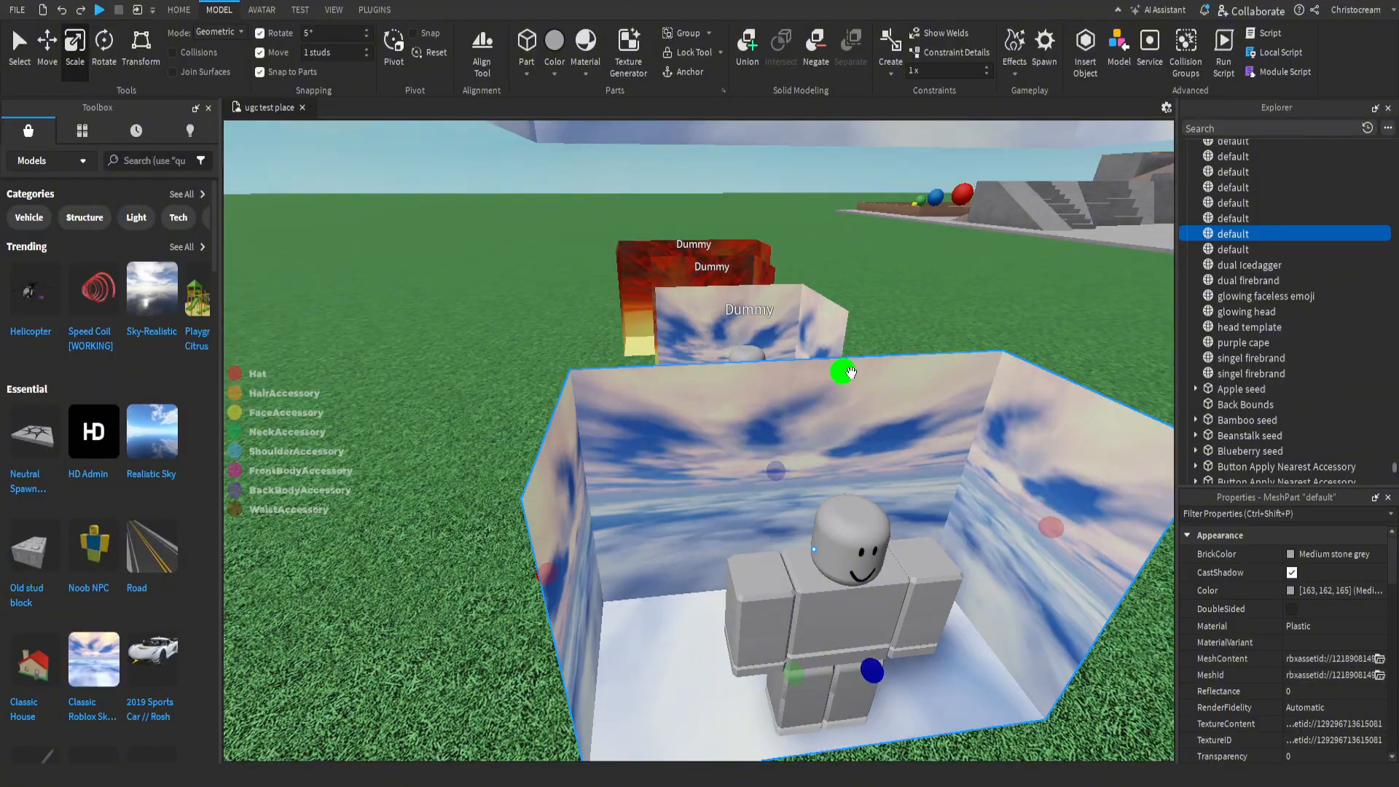
drag(844, 374, 853, 446)
key(s)
right_drag(846, 485, 838, 488)
Step: Undo the scaling of the original large classic skybox mesh
key(ctrl+z)
key(ctrl+z)
right_drag(696, 423, 703, 442)
key(s)
click(84, 12)
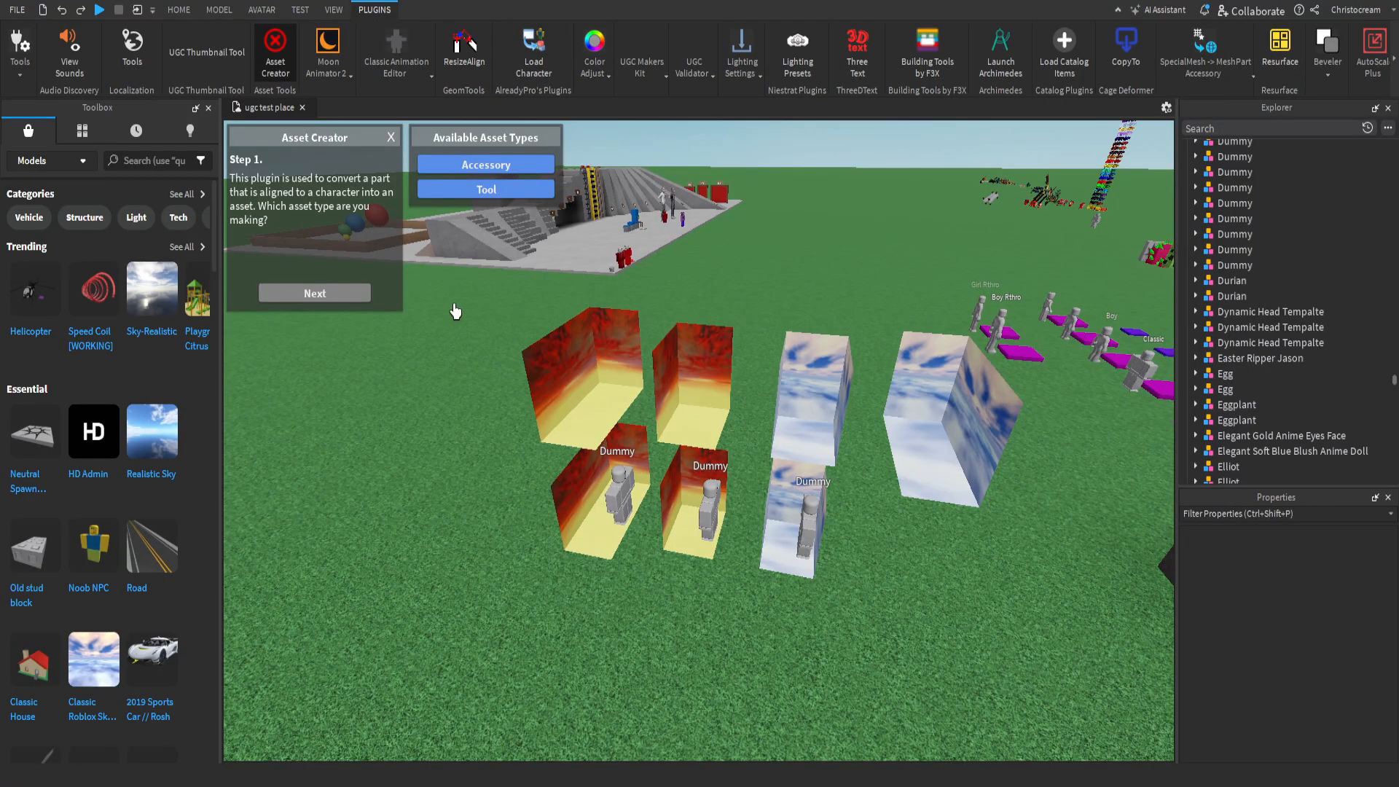
Step: Close the Asset Creator and delete the leftover original meshes and dummies below the generated accessories
click(278, 69)
key(w)
right_drag(698, 391, 710, 380)
click(805, 421)
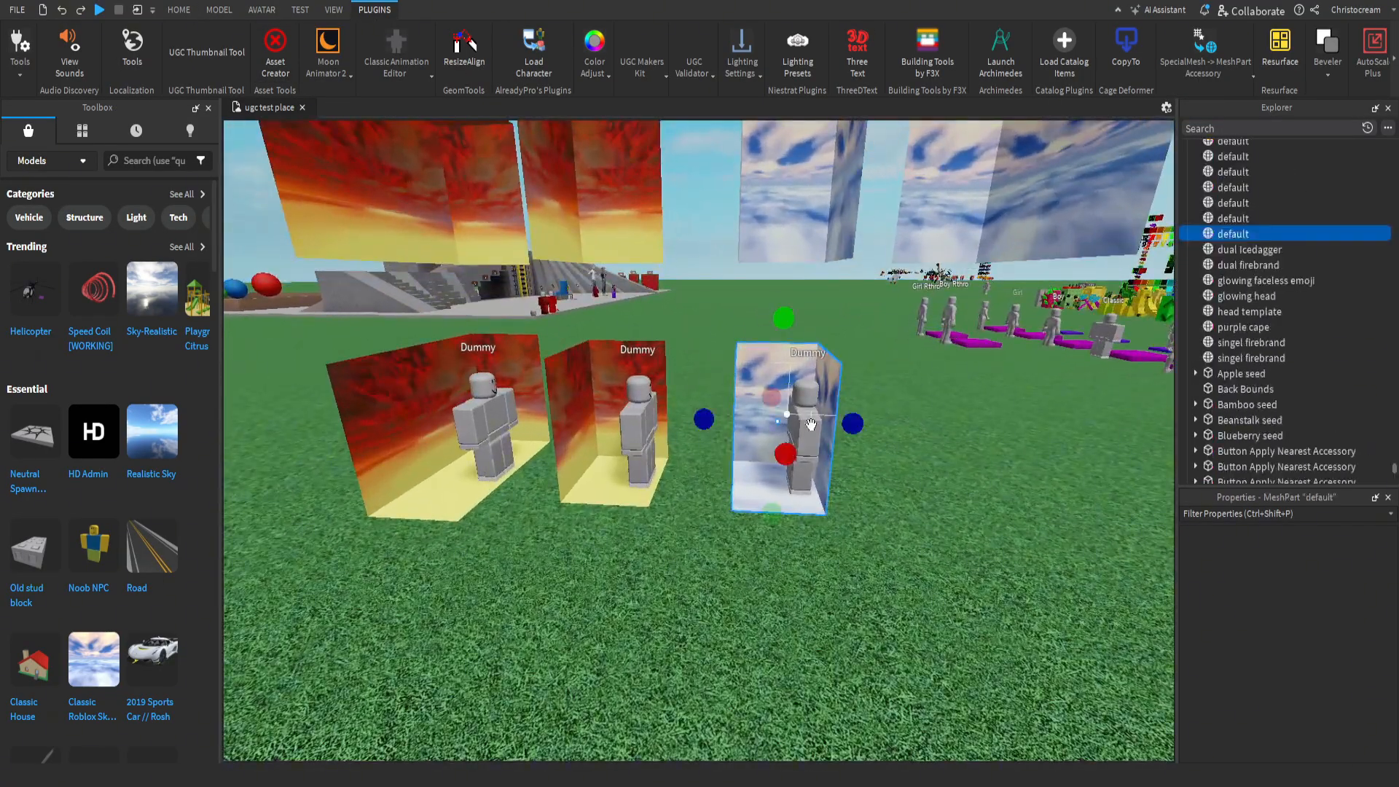
key(Delete)
click(803, 421)
key(Delete)
click(645, 427)
key(Delete)
click(643, 427)
key(Delete)
click(529, 425)
key(Delete)
click(494, 418)
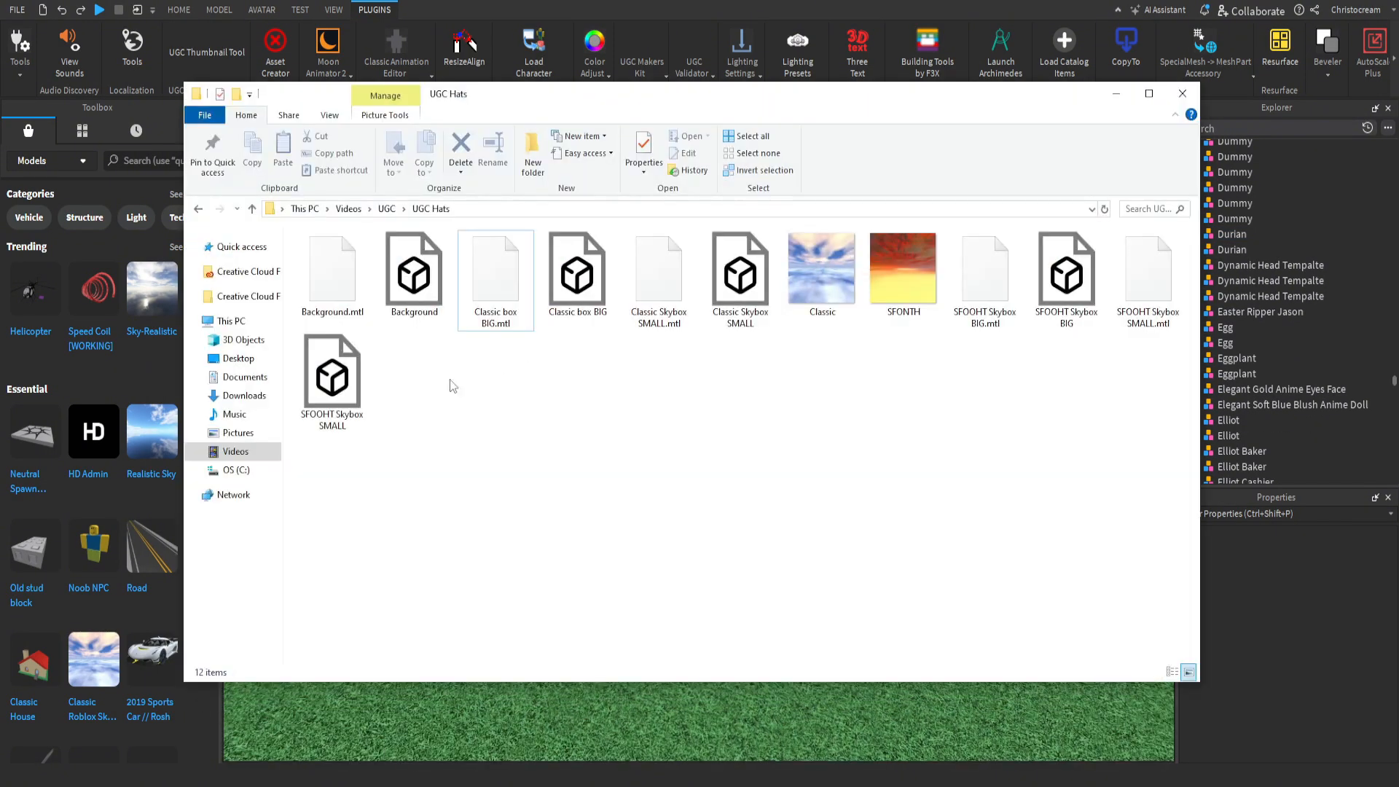
Step: Look over the model and texture files in the UGC Hats folder, then minimize its window
drag(371, 422, 642, 313)
click(863, 305)
click(1116, 95)
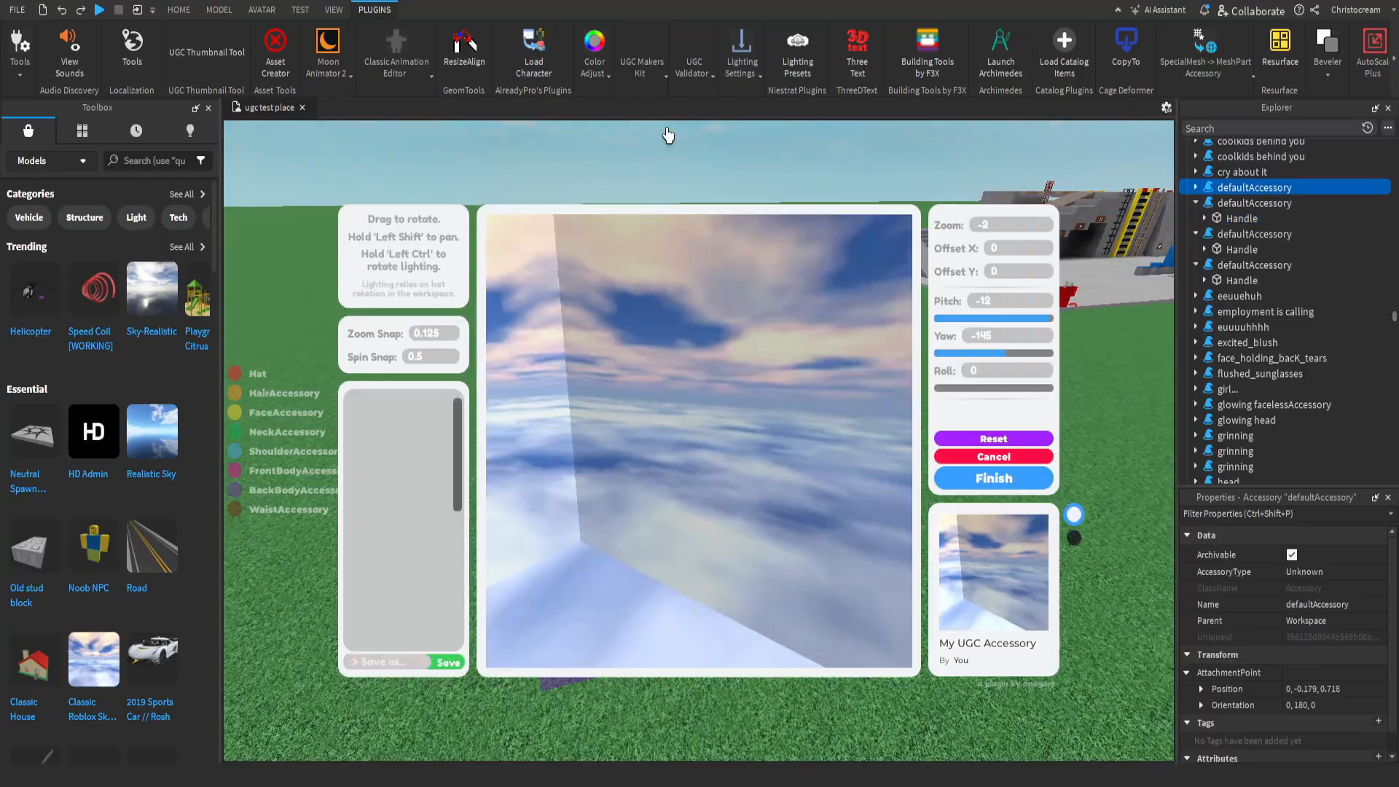
Step: Make a thumbnail for the large classic skybox accessory with pitch and yaw 0, previewed on the dark card
click(648, 69)
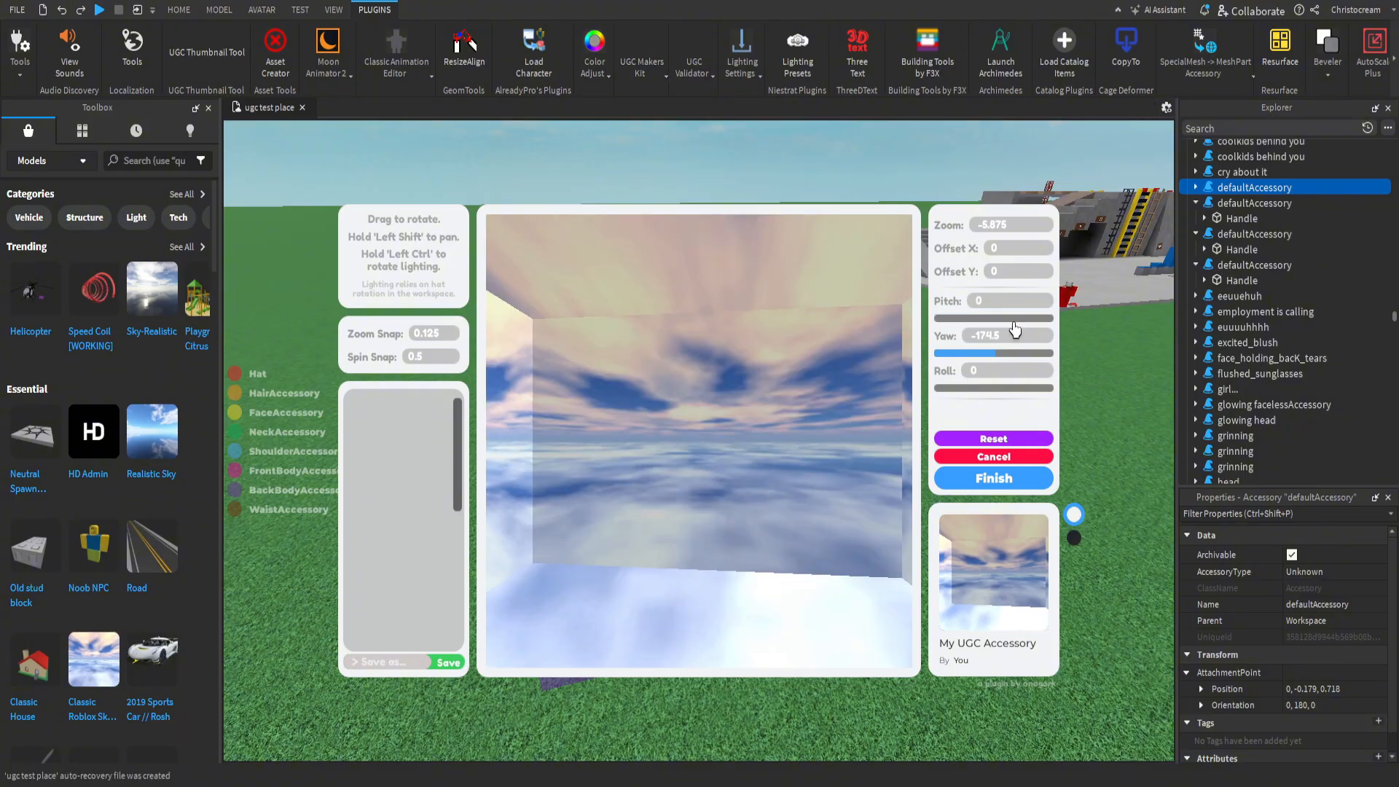
text(0)
key(Return)
click(1073, 538)
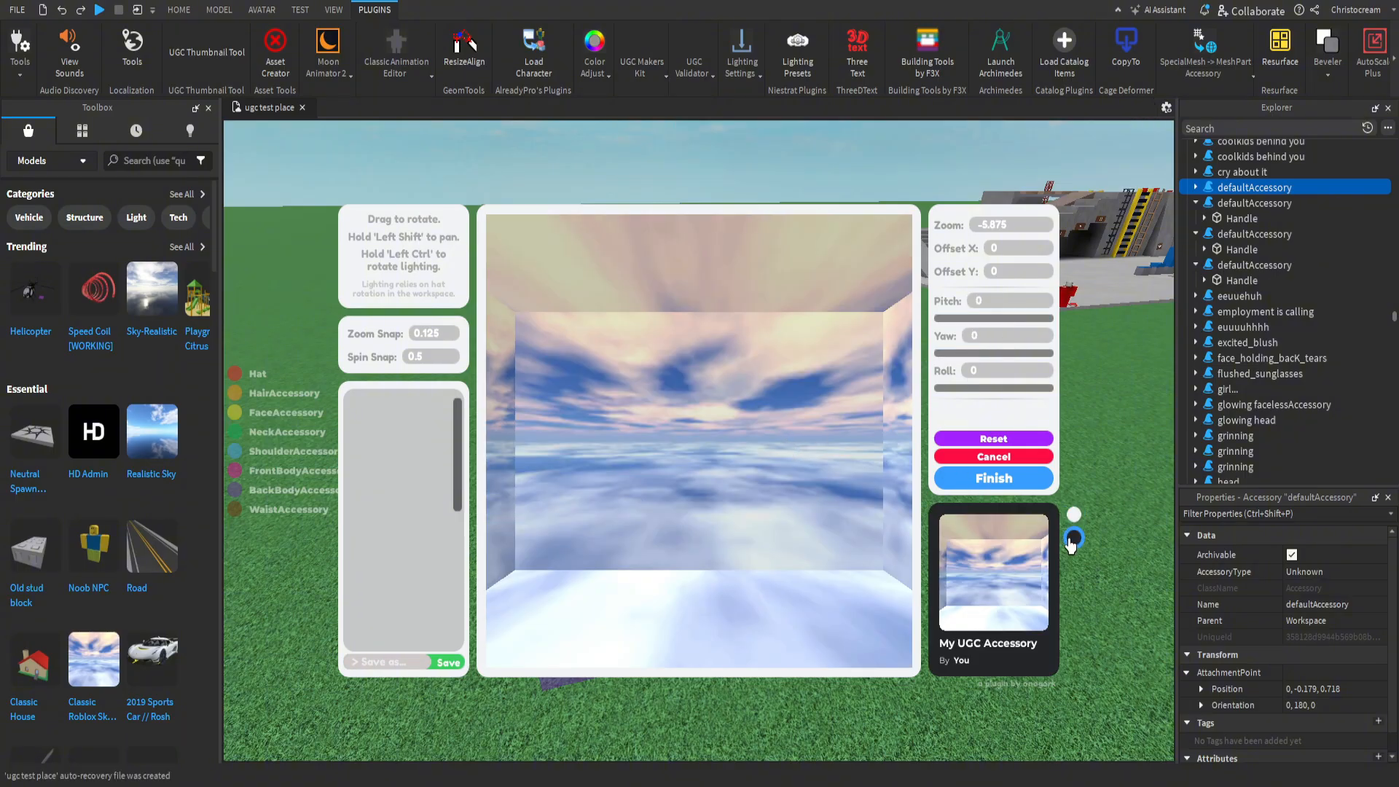
Step: Rotate the thumbnail lighting to brighten the skybox and set the thumbnail zoom to -2.25
ctrl+drag(752, 454, 819, 490)
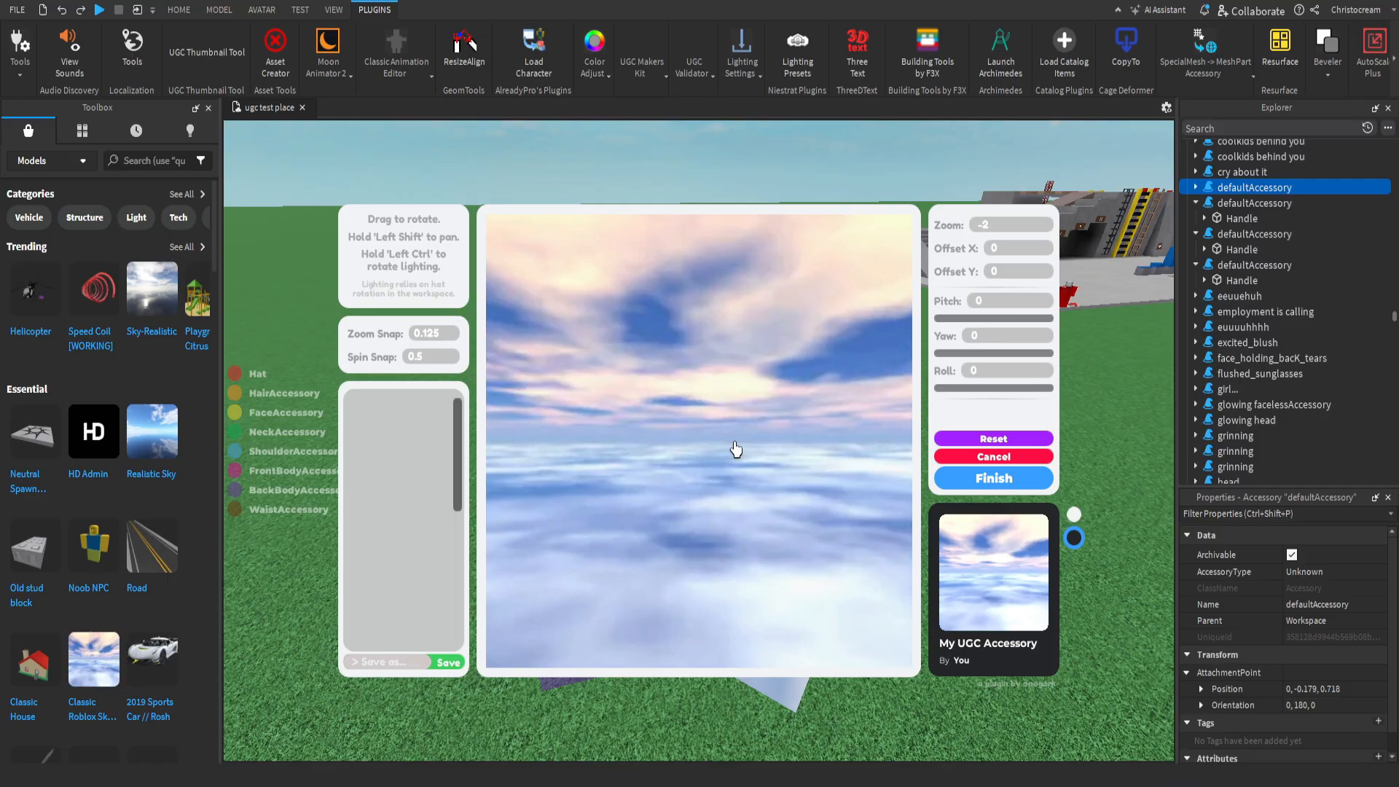
scroll(737, 450, down, 10)
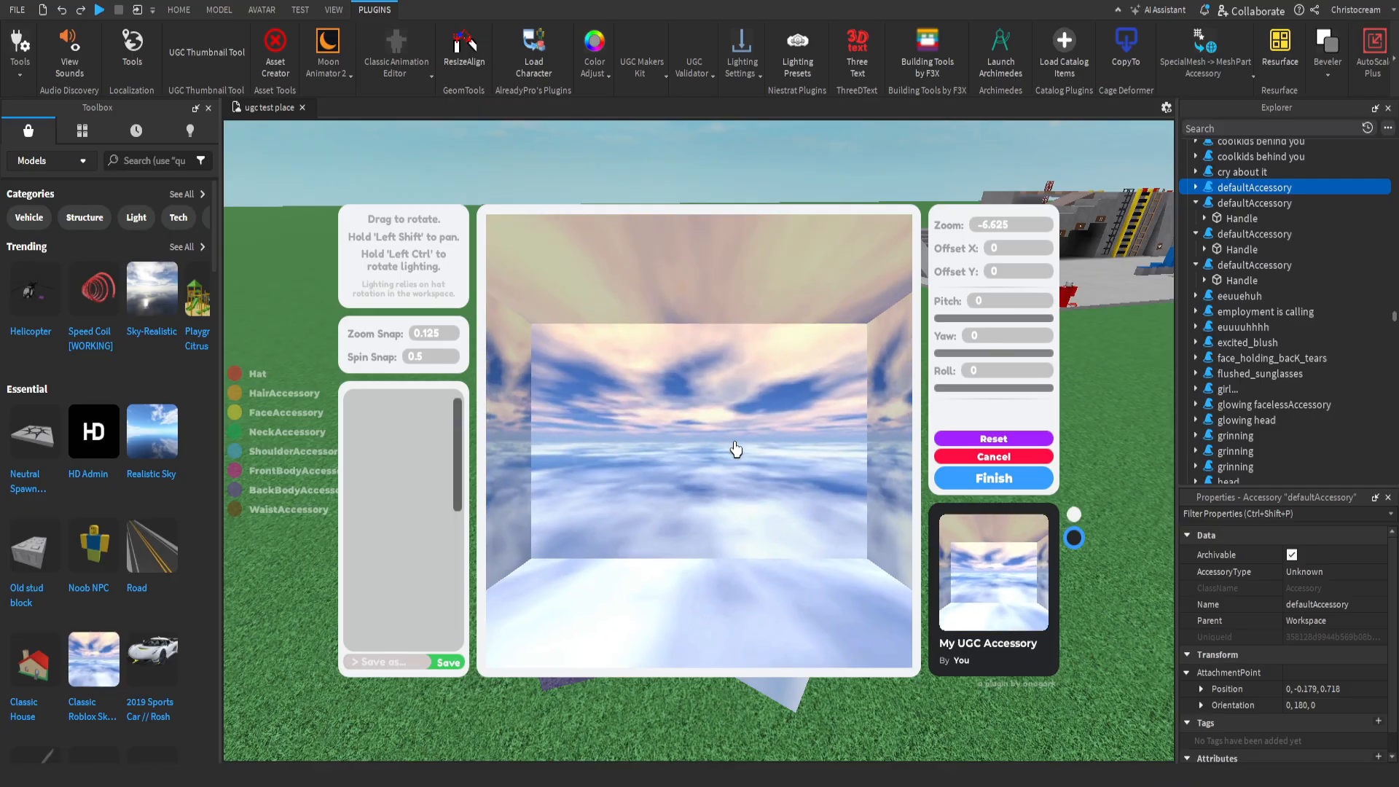
scroll(736, 450, up, 10)
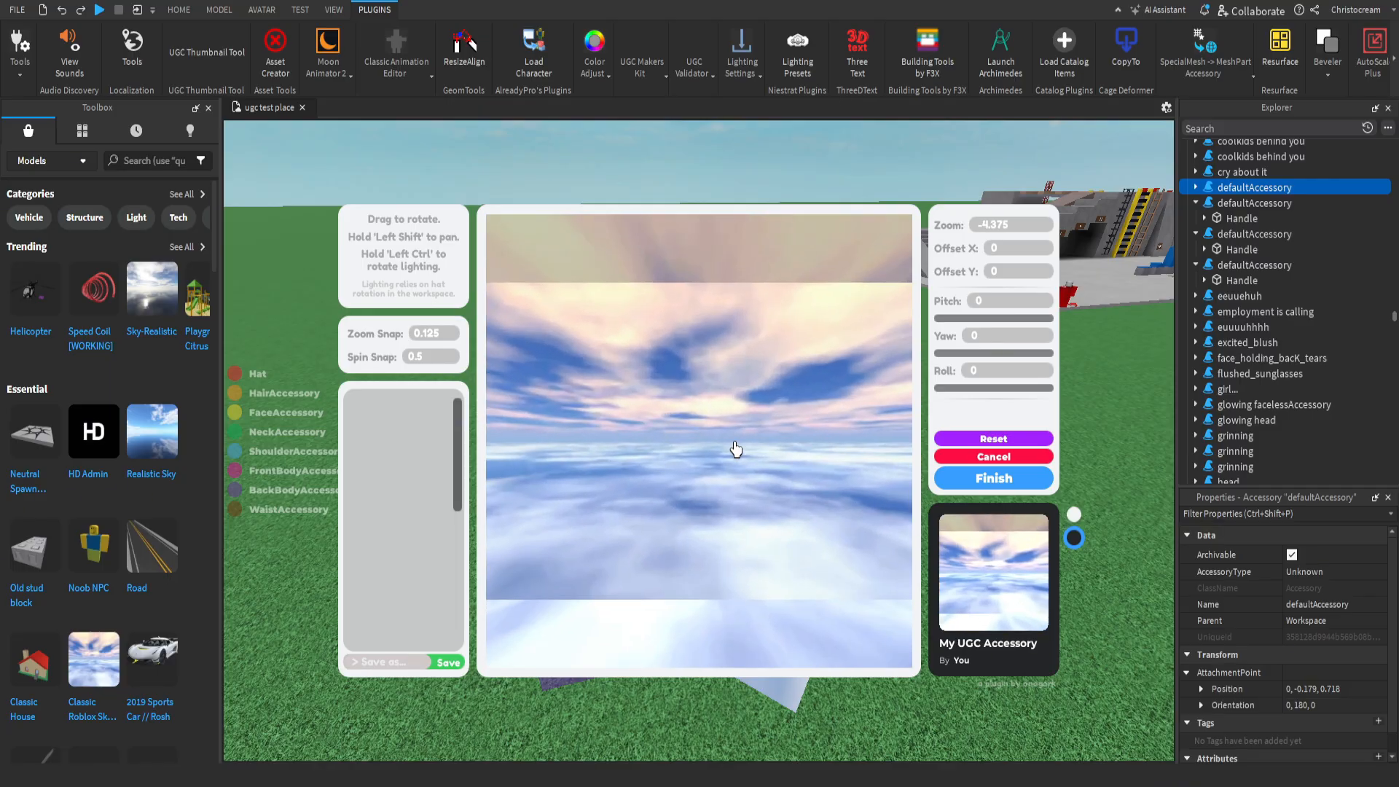
scroll(736, 450, up, 1)
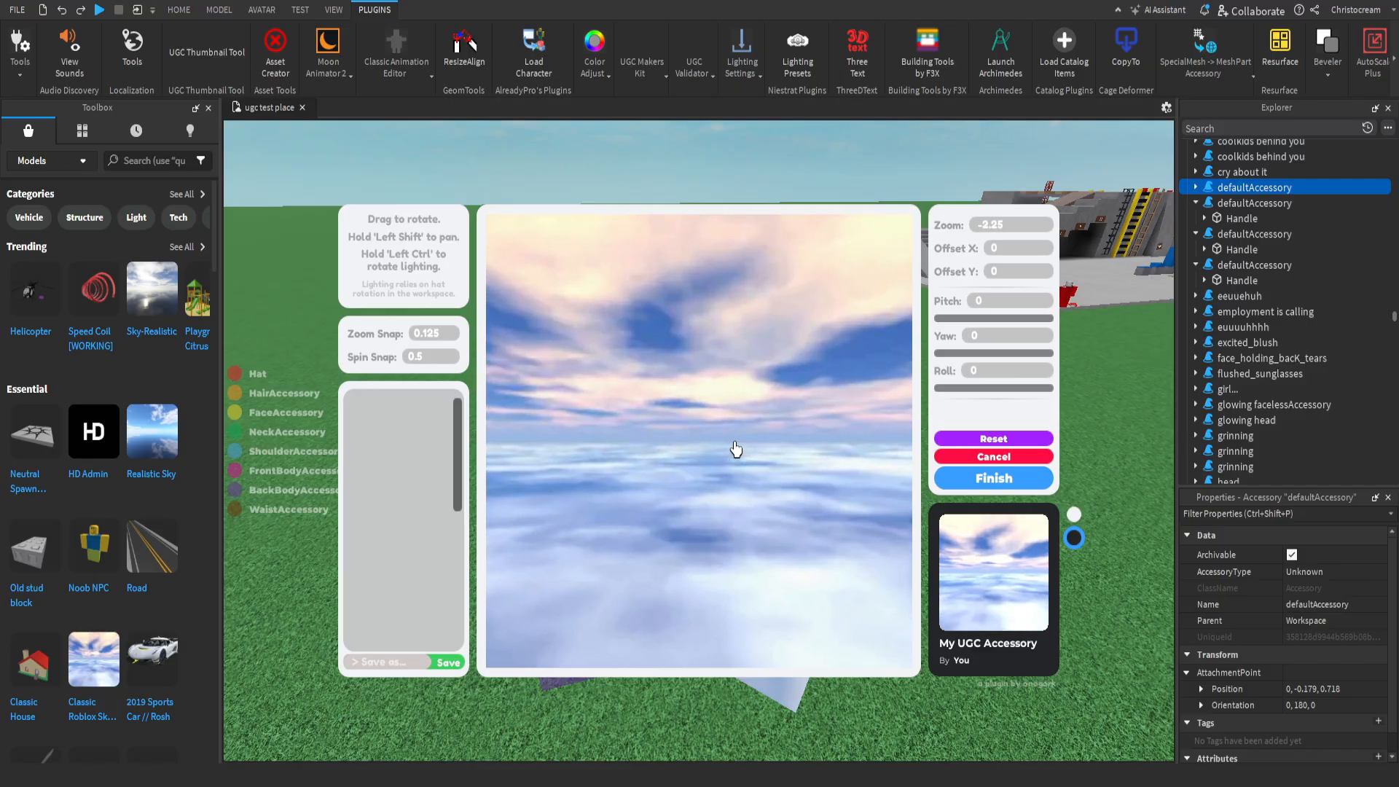
Step: Examine the UGC Makers Kit options for the Classic Skybox Background accessory
click(664, 82)
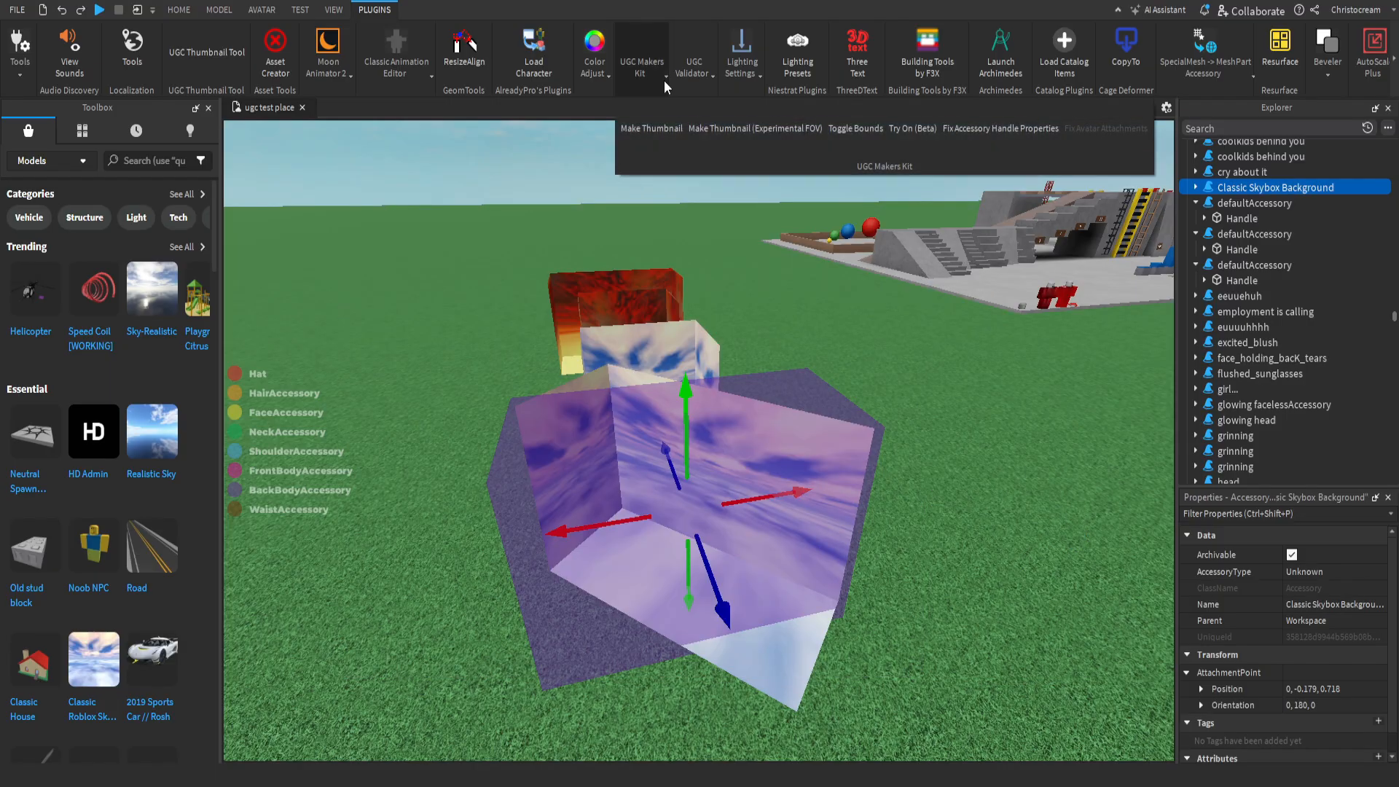
click(908, 138)
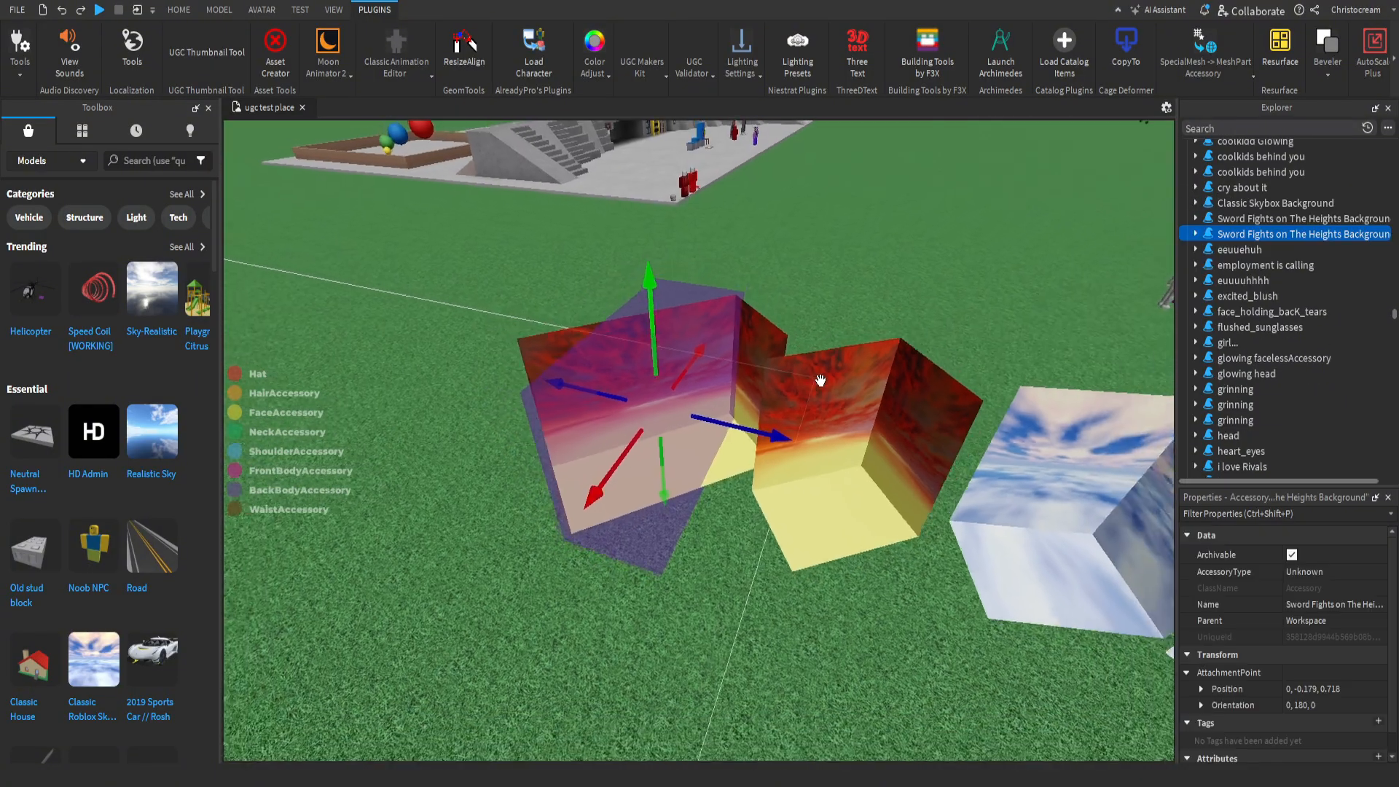
Step: Make a thumbnail for the selected Sword Fights on The Heights Background accessory with zoom -2.375 and pitch and yaw 0
key(w)
click(646, 71)
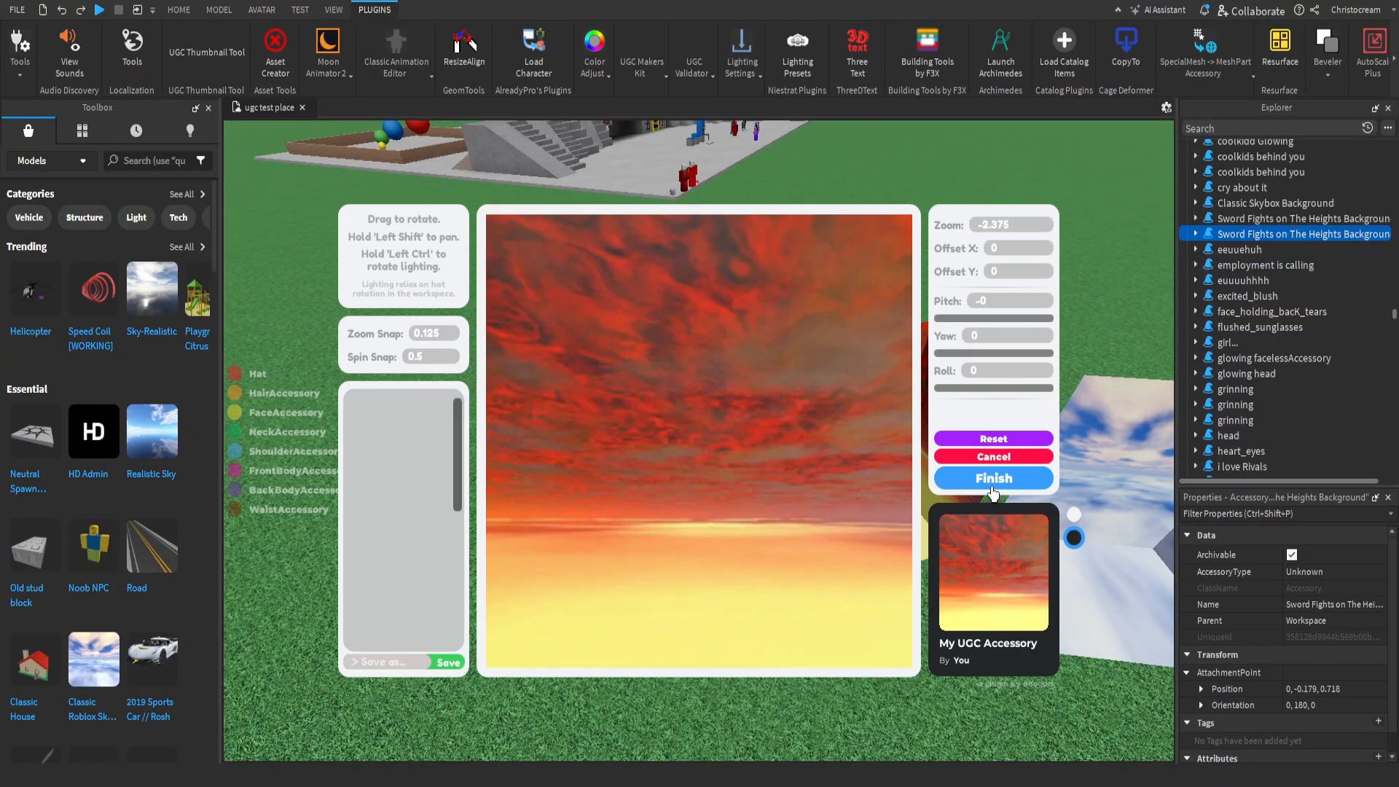
click(992, 485)
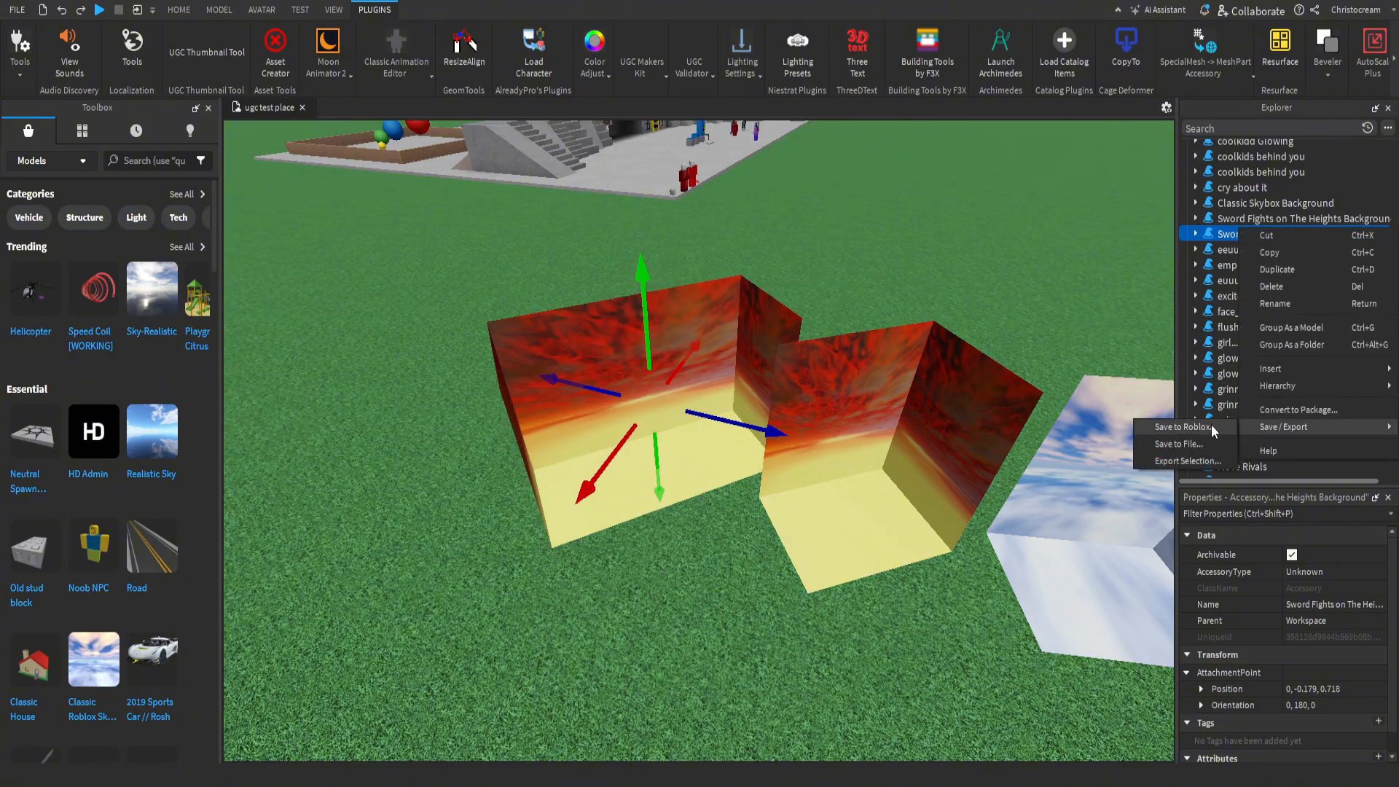
Step: Try to save the Sword Fights on The Heights Background accessory to Roblox as an avatar item in the Back Accessory category
click(1211, 426)
click(720, 380)
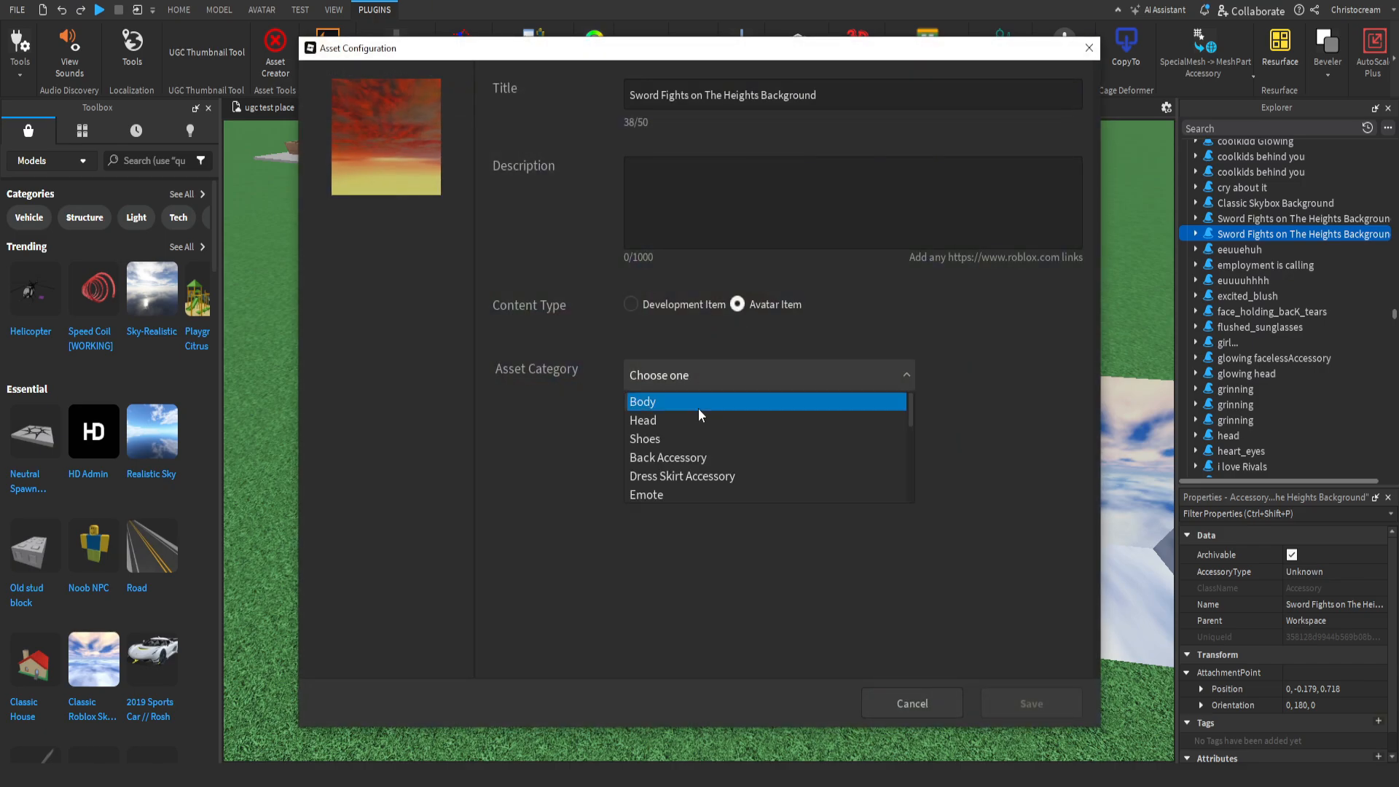
click(668, 451)
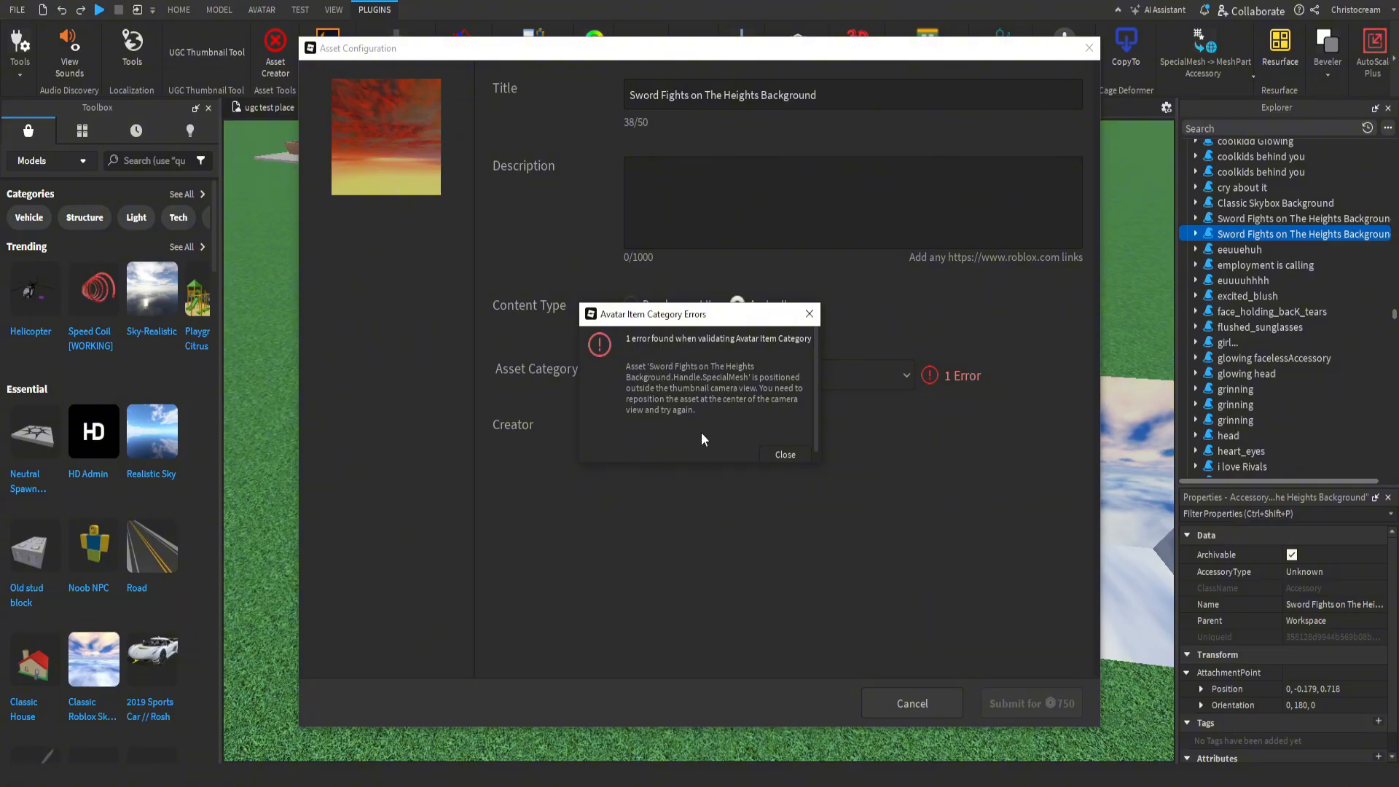
click(785, 449)
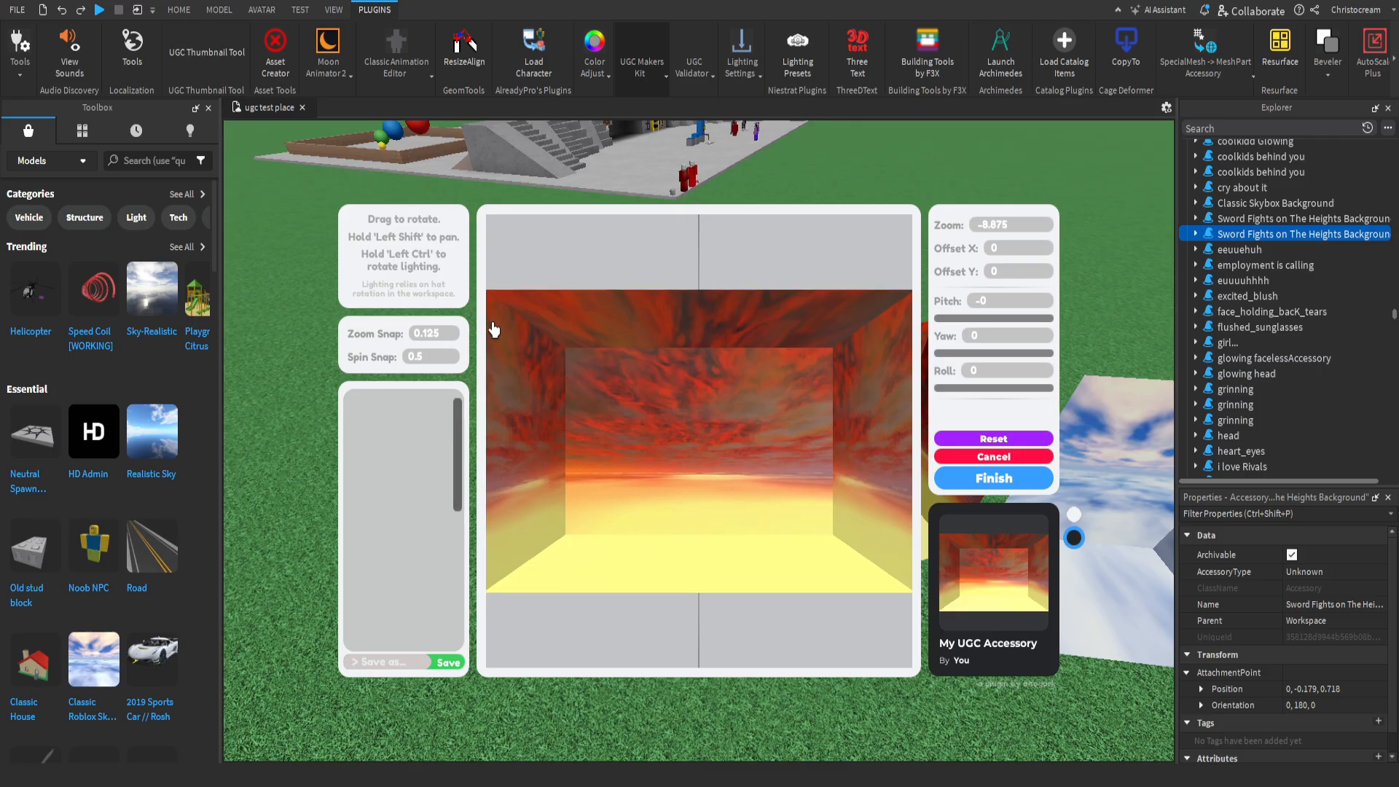
Step: Set the Sword Fights on The Heights Background thumbnail's zoom to -8.875 and finish the thumbnail
click(960, 484)
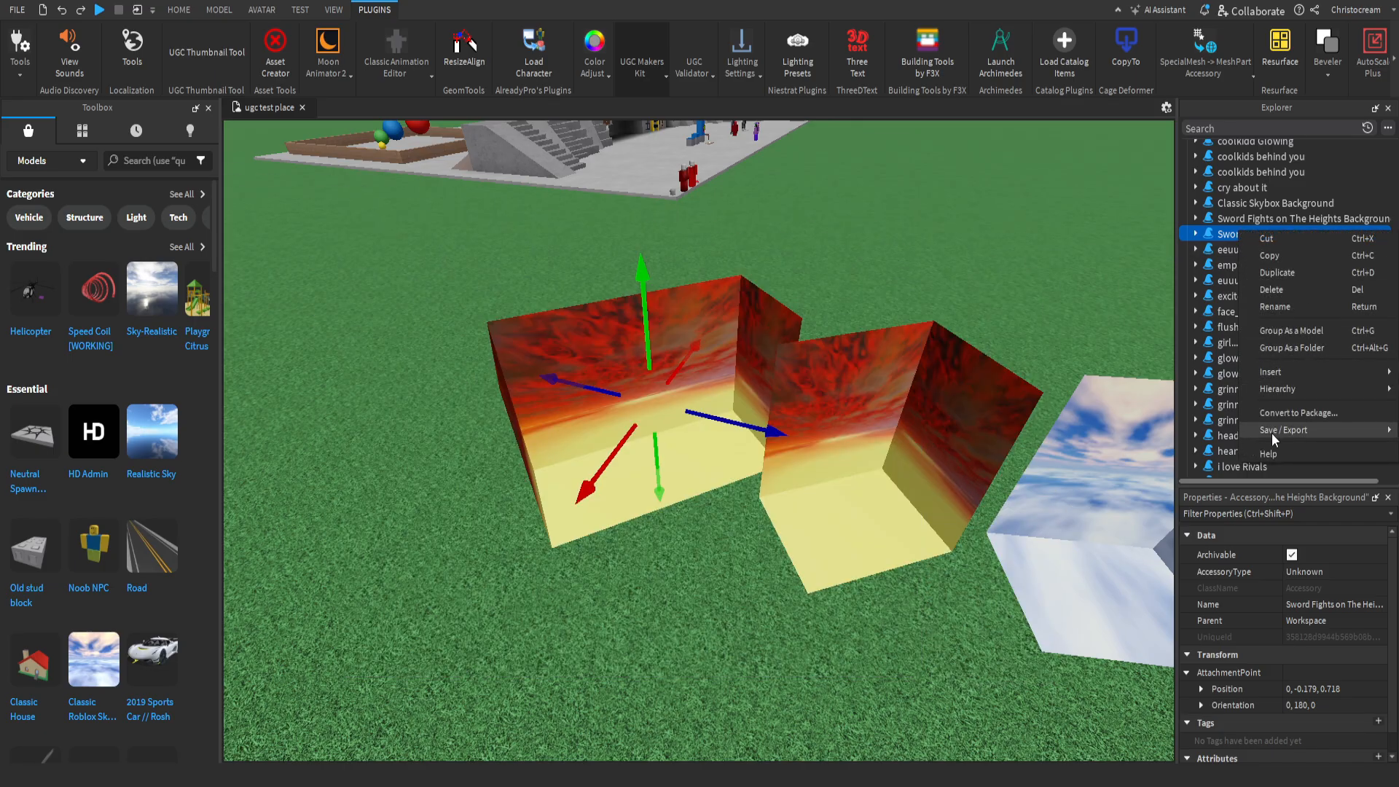
Step: Try to save the selected Sword Fights on The Heights Background accessory to Roblox as a Back Accessory avatar item
mouse_move(1271, 433)
click(1187, 421)
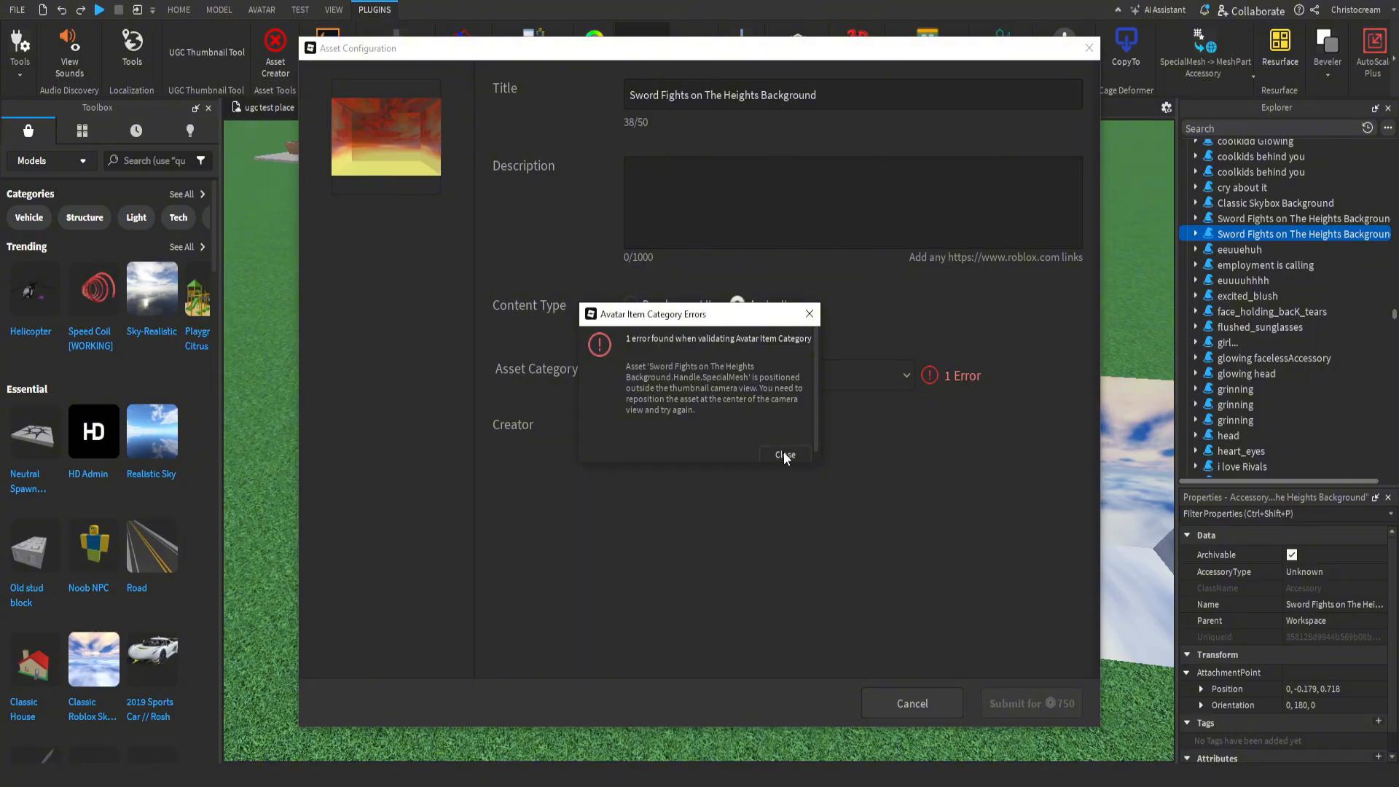
click(785, 455)
click(933, 702)
Step: Remake the Sword Fights on The Heights Background thumbnail with zoom -9.125 and validate the accessory as a Back Accessory avatar item
click(760, 410)
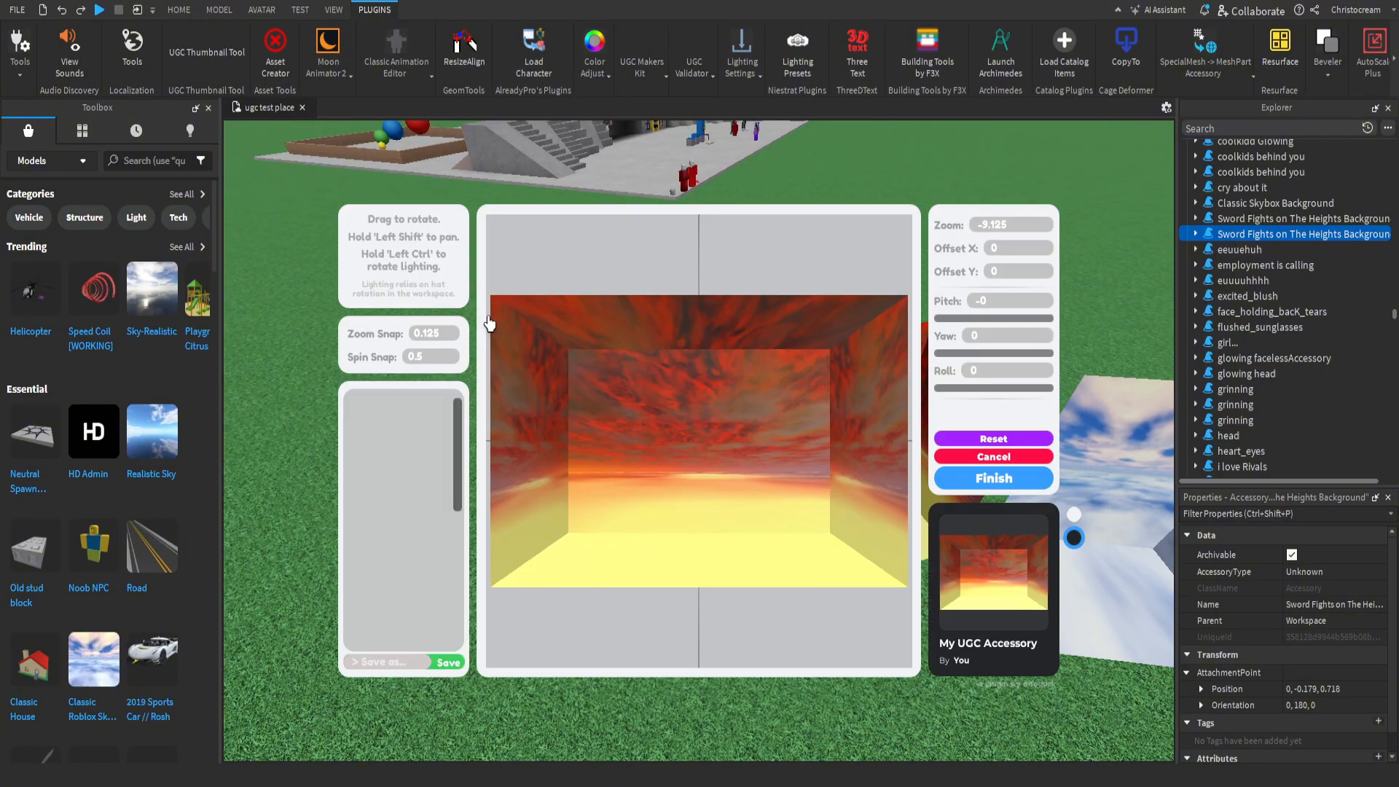
click(957, 483)
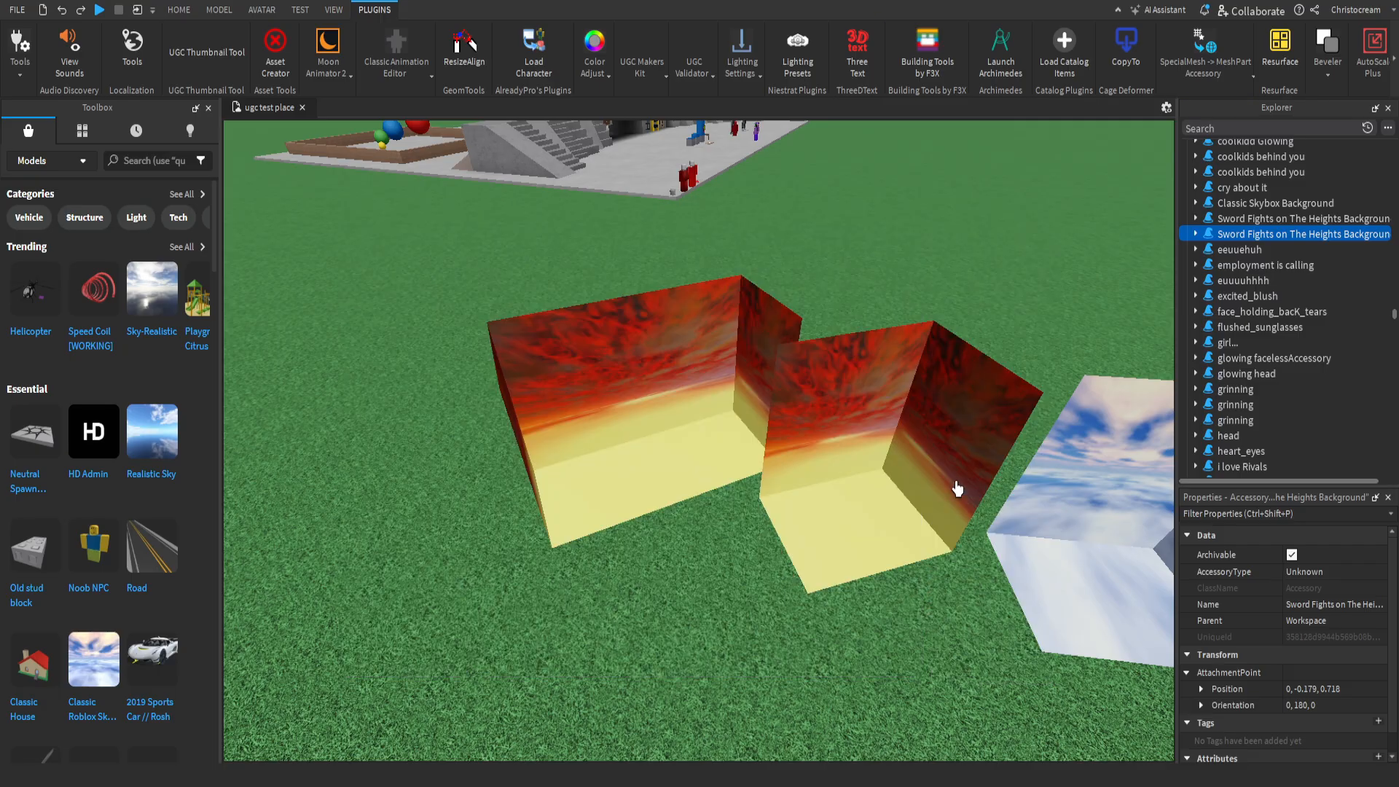
right_click(1242, 244)
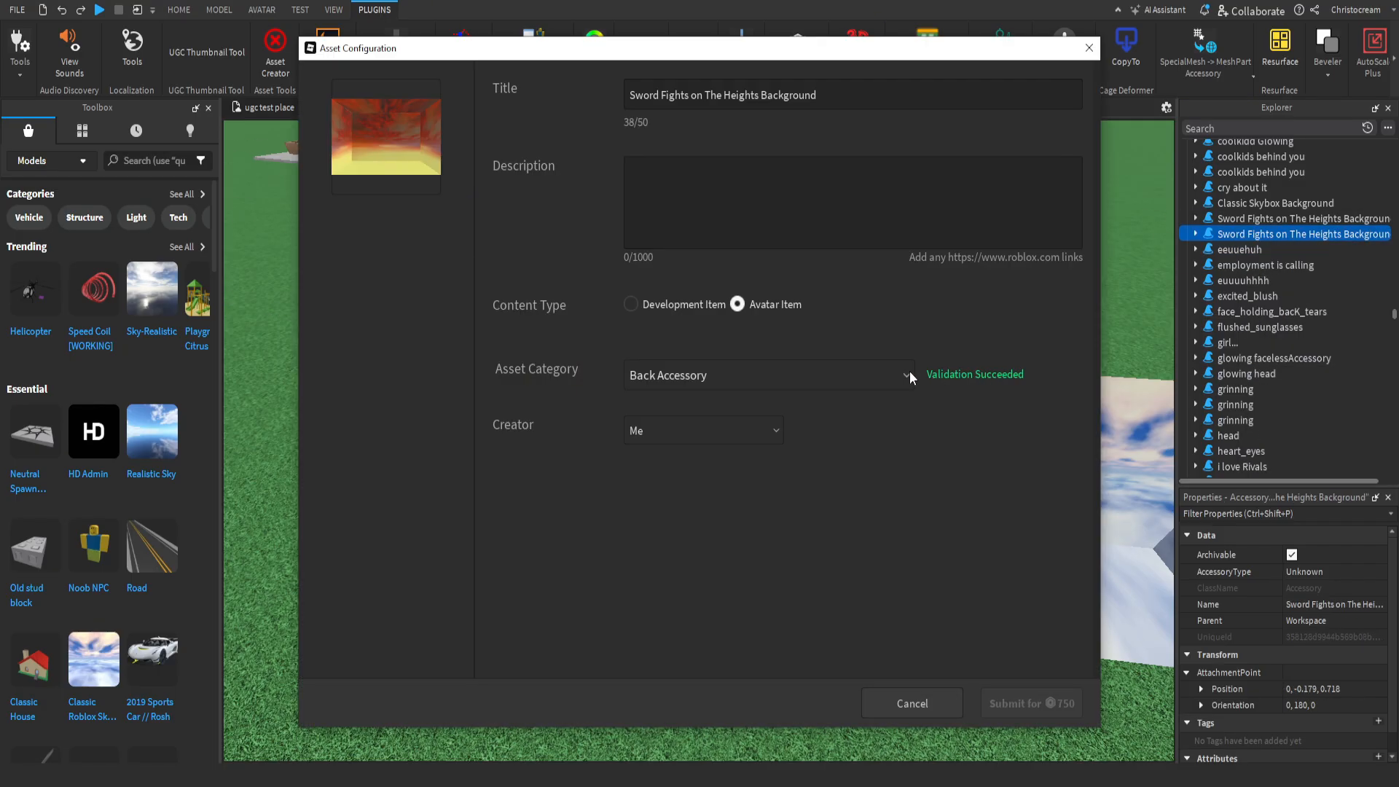
click(885, 699)
Step: Make a thumbnail for the Classic Skybox Background accessory with zoom -9 and pitch, yaw and roll 0
click(751, 437)
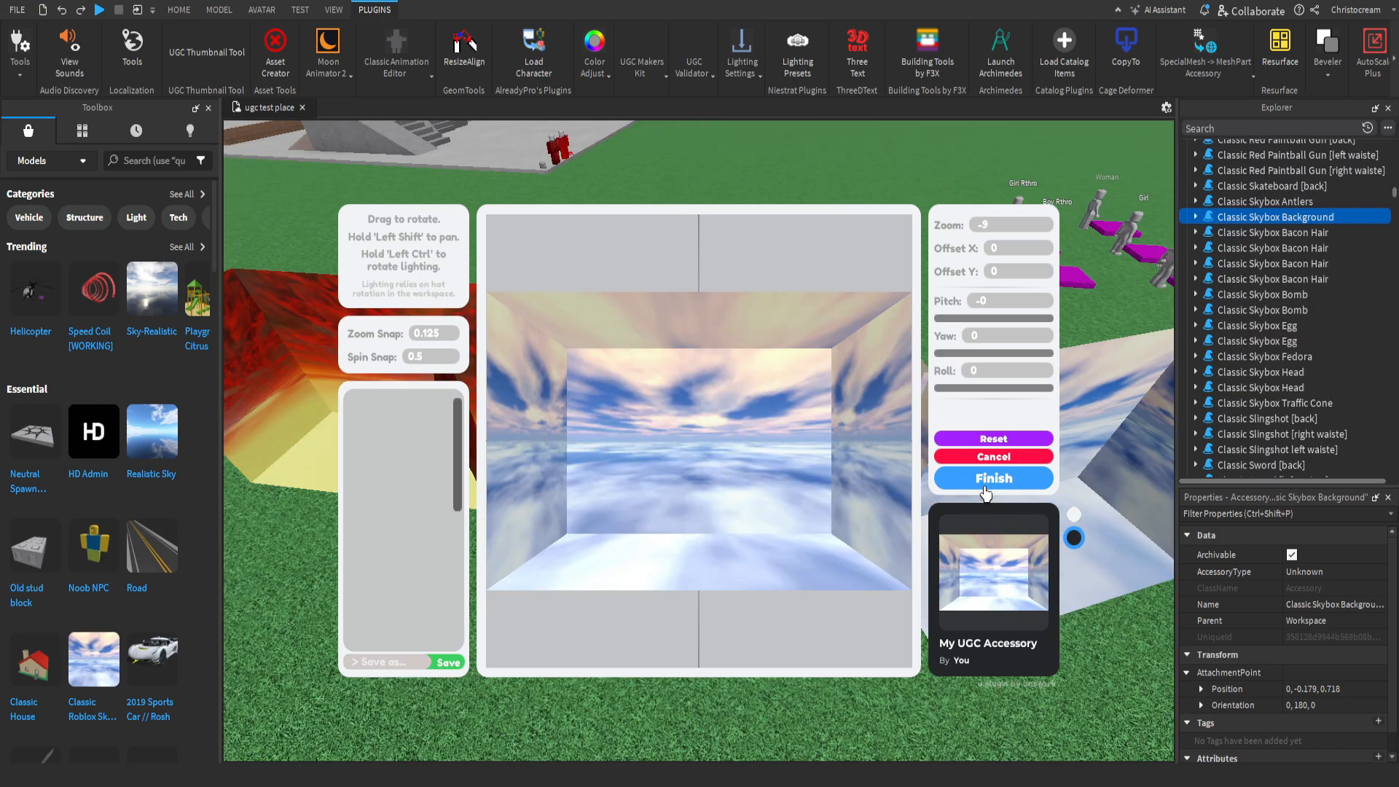
click(988, 484)
Step: Examine the red Sword Fights and blue Classic Skybox background boxes side by side from their open fronts
right_drag(828, 353, 812, 283)
key(d)
key(a)
click(857, 208)
right_drag(858, 208, 828, 223)
key(d)
key(a)
key(w)
key(d)
key(s)
key(a)
key(a)
key(d)
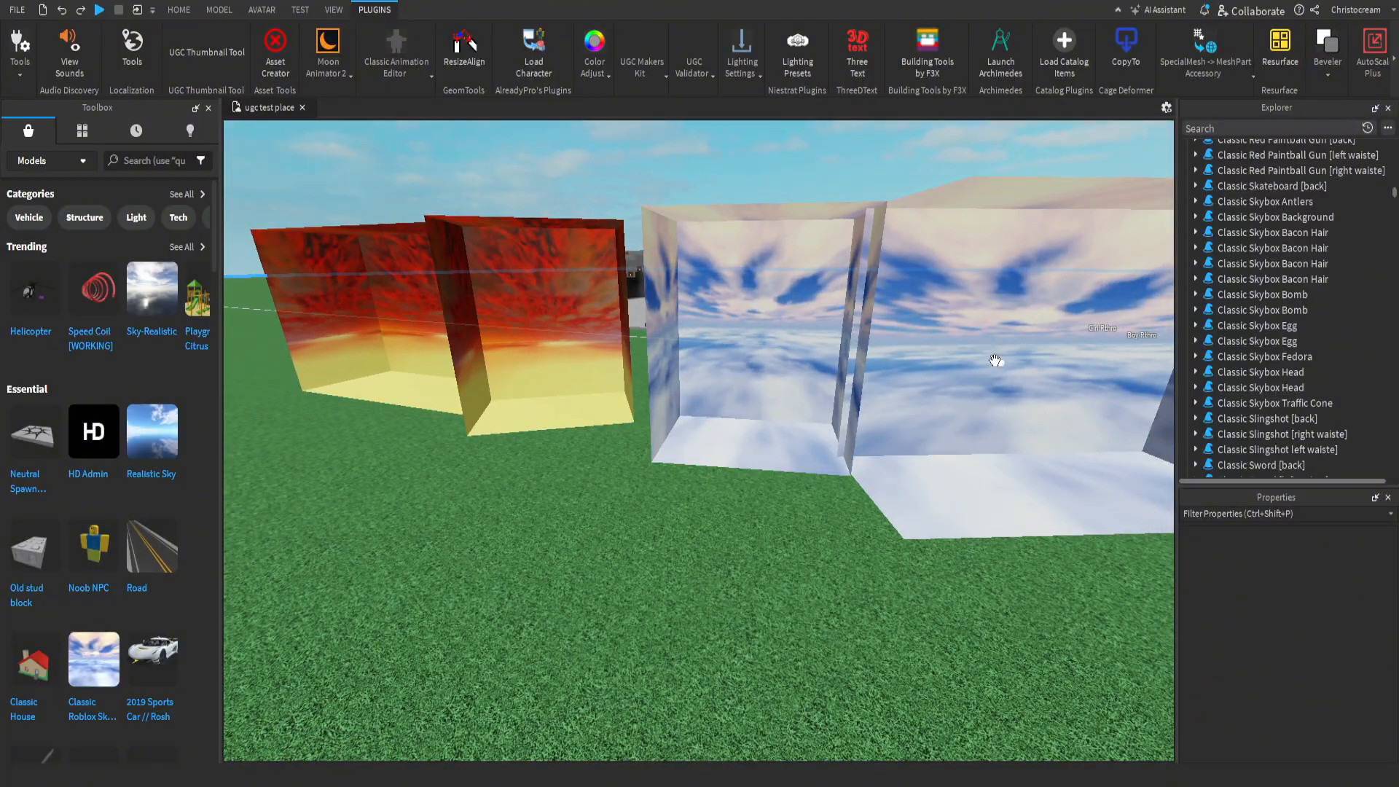